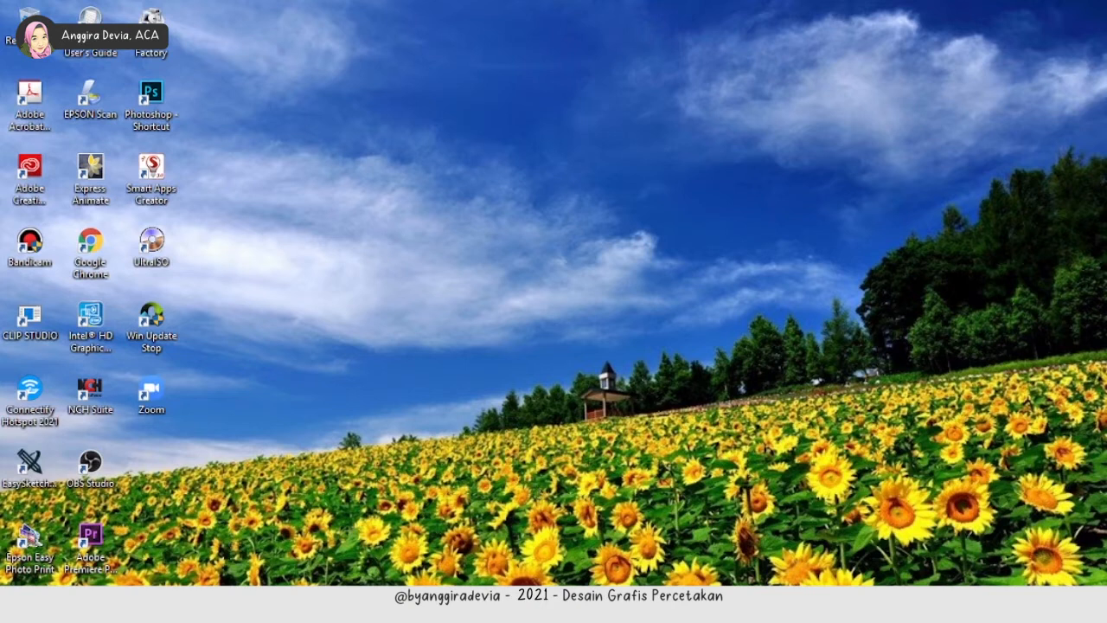
- In Notepad, note the post sizes under the heading "Ukuran Postingan": "1:1 = 1080x1080 px" and "1080 x 1350 px"
{"action": "mouse_move", "coordinate": [535, 605]}
{"action": "left_click", "coordinate": [592, 548]}
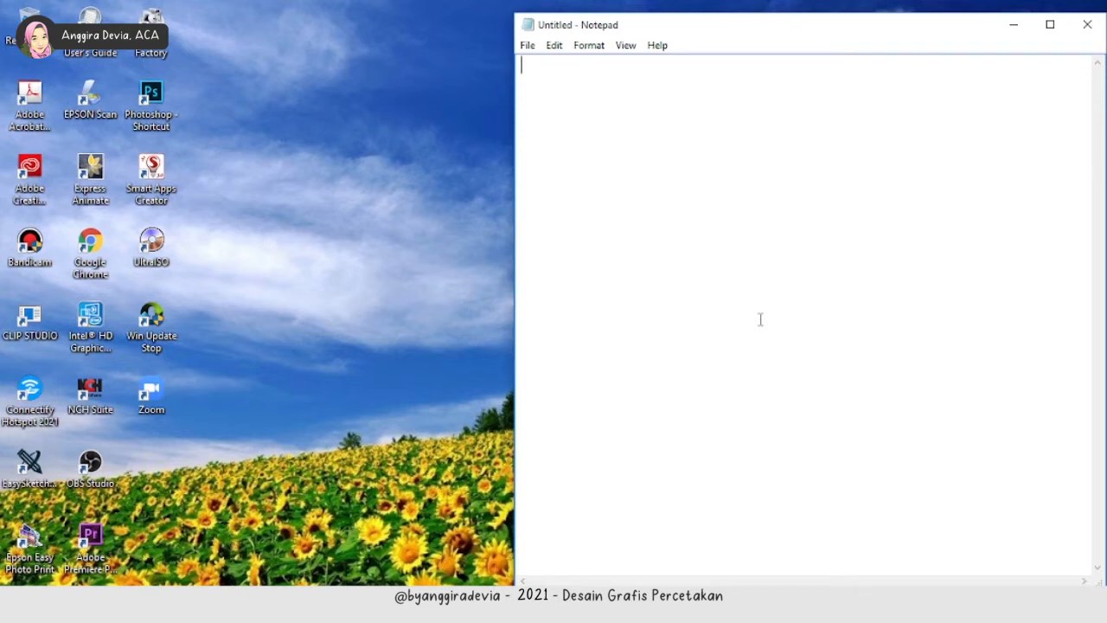
{"action": "type", "text": "Ukuran Postingan"}
{"action": "key", "text": "Return"}
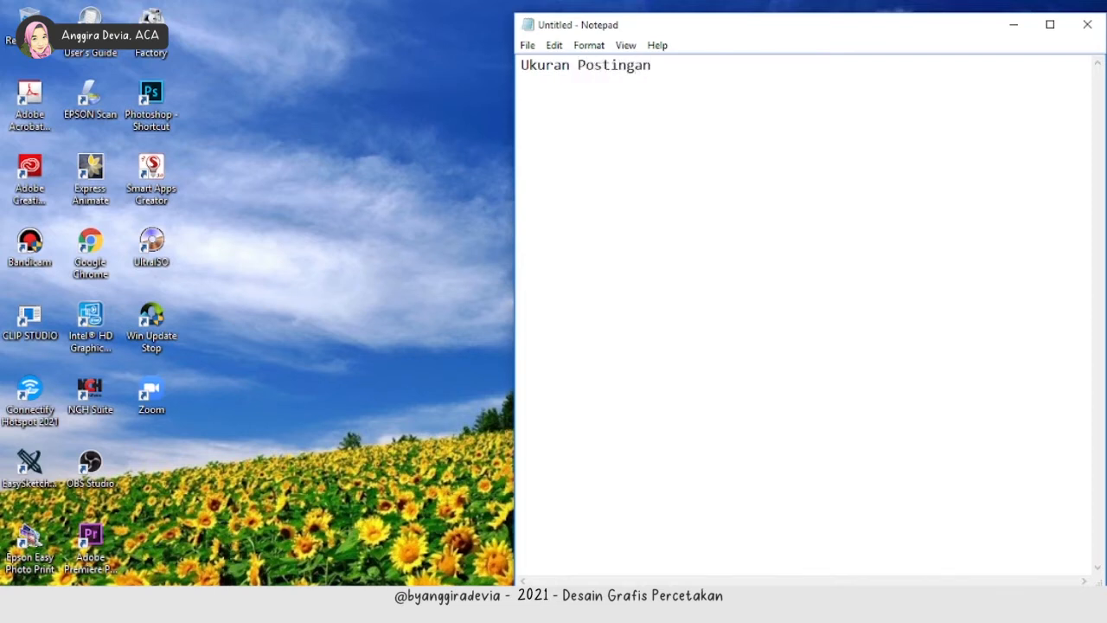
{"action": "type", "text": "1:1 = 1080x1080 px"}
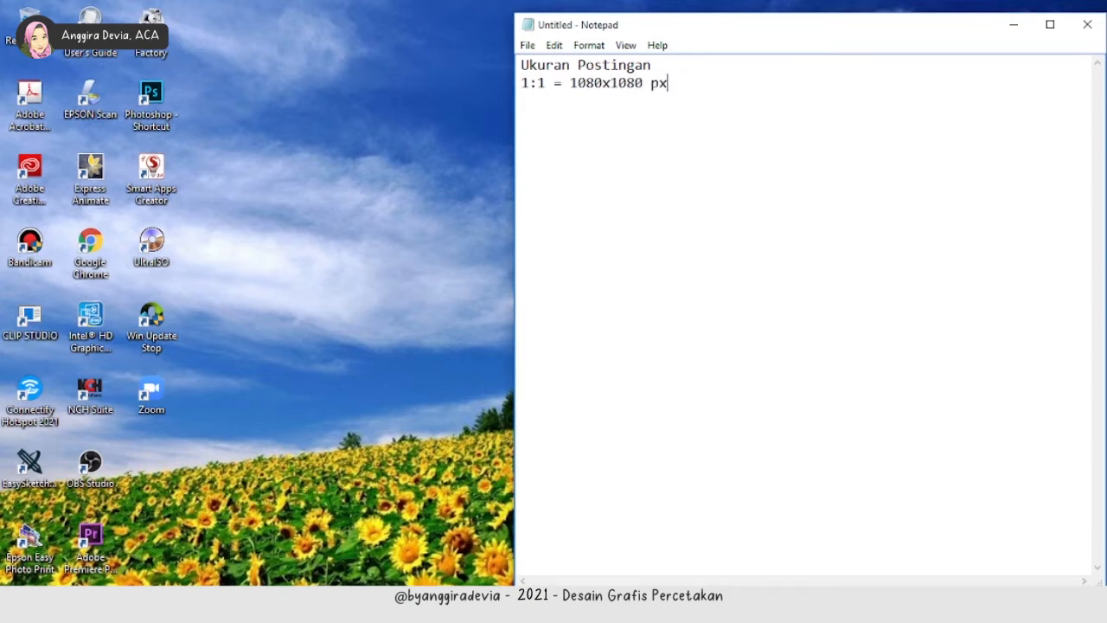
{"action": "key", "text": "Return"}
{"action": "type", "text": "1080 x 1350 px"}
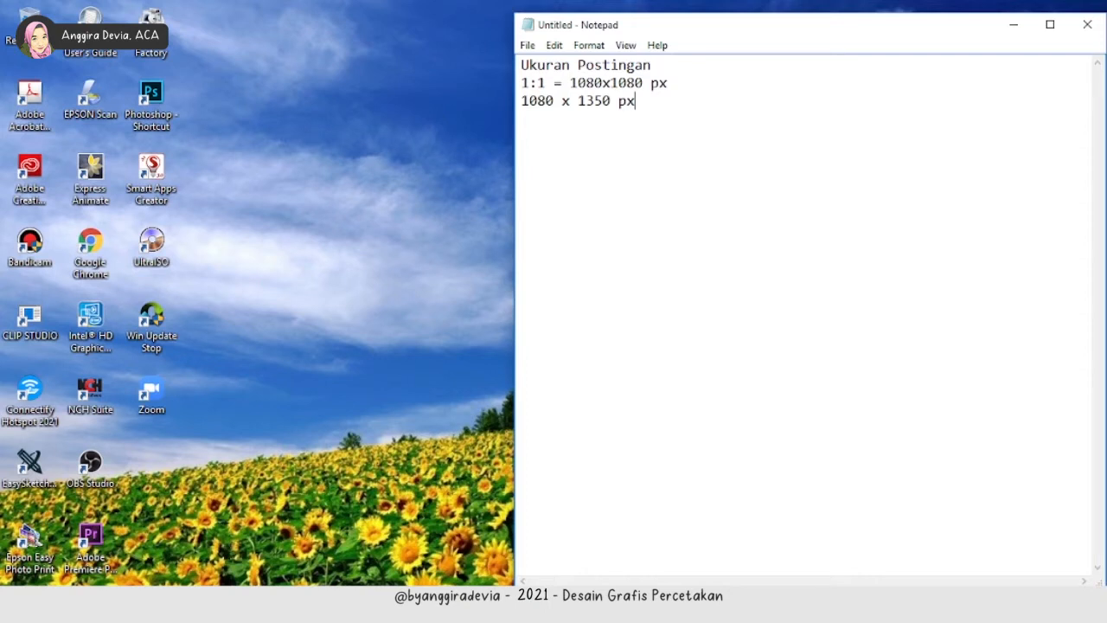
- Add a separate "Ukuran Story" section listing the sizes "1280 x 720 px" and "1920 x 1080 px"
{"action": "key", "text": "Return"}
{"action": "key", "text": "Return"}
{"action": "type", "text": "Ukuran Story"}
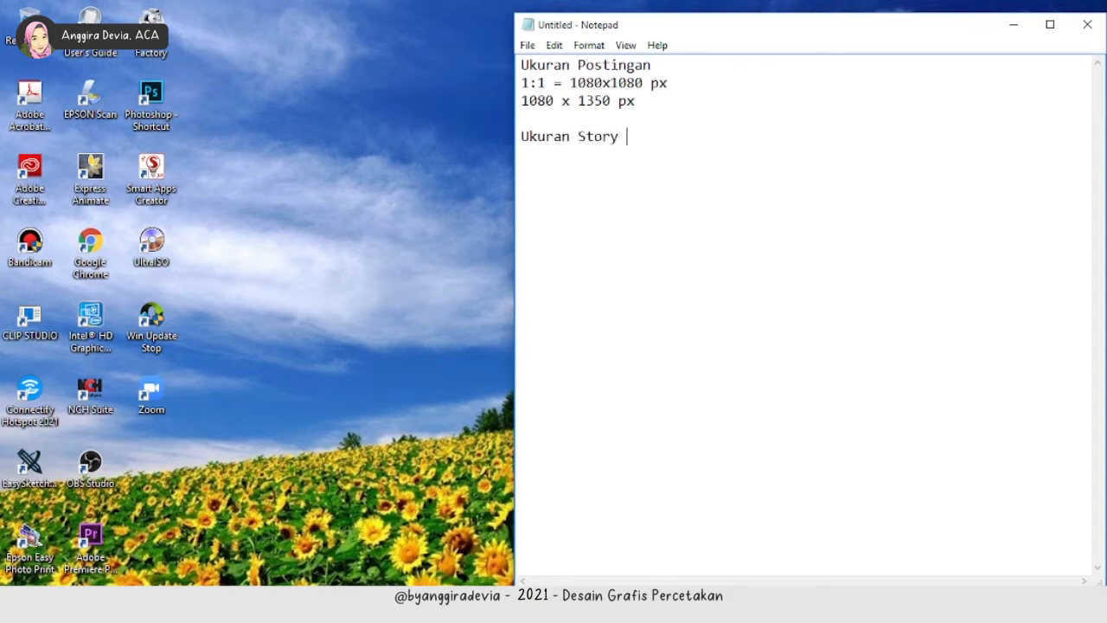
{"action": "key", "text": "Return"}
{"action": "type", "text": "1280 x 720 px"}
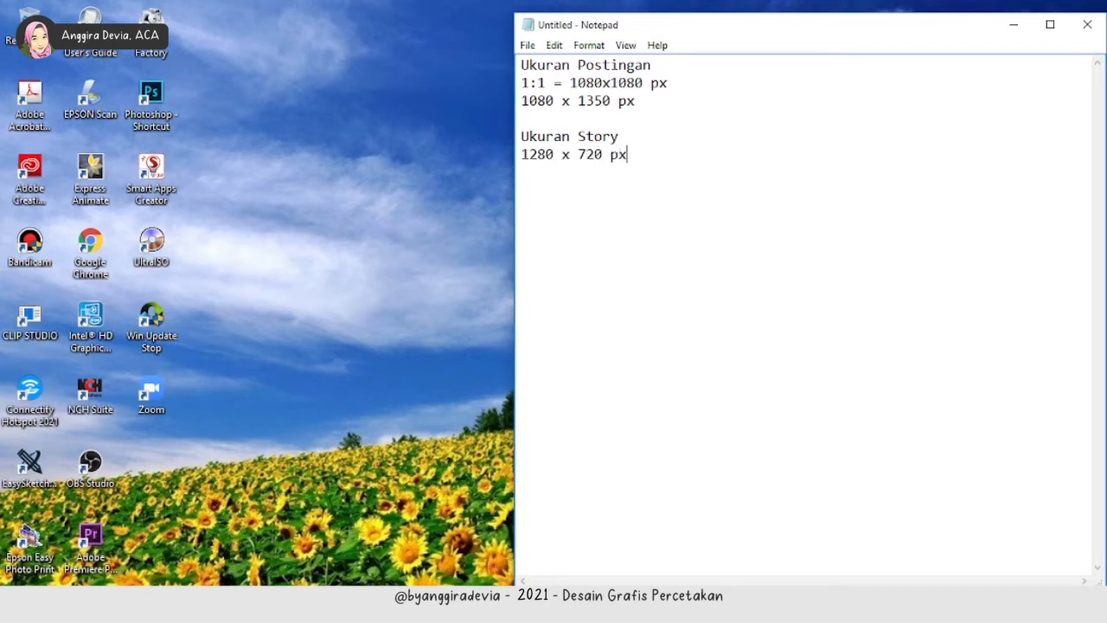
{"action": "key", "text": "Return"}
{"action": "type", "text": "1920 x 1080 px"}
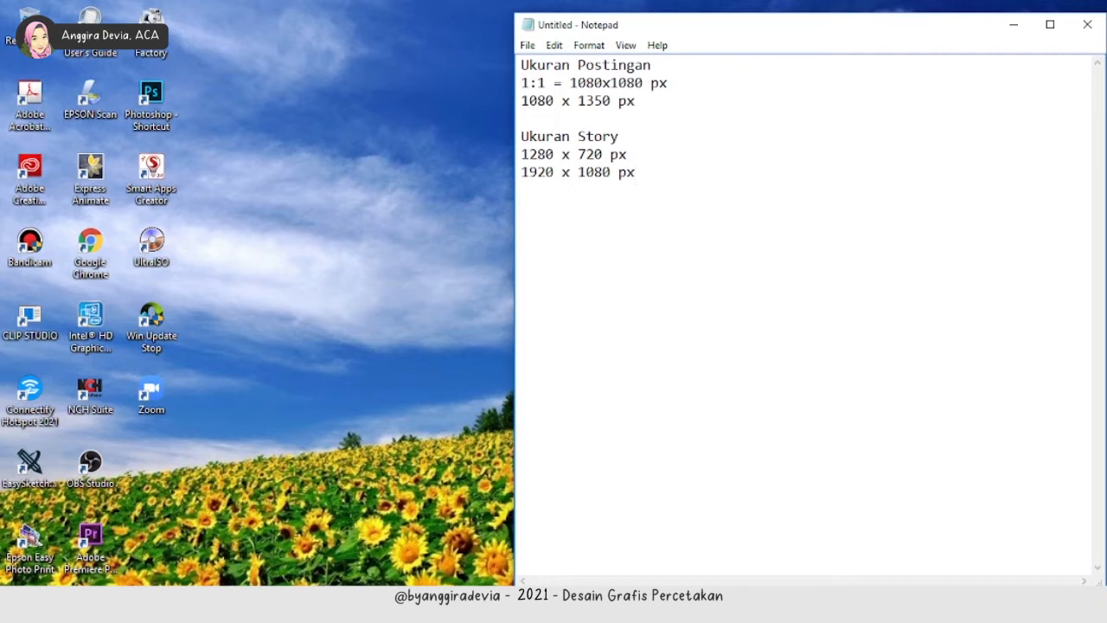
{"action": "key", "text": "Return"}
{"action": "key", "text": "Return"}
- Switch to the browser and examine several Instagram carousel design examples and related images in the image results
{"action": "left_click", "coordinate": [495, 602]}
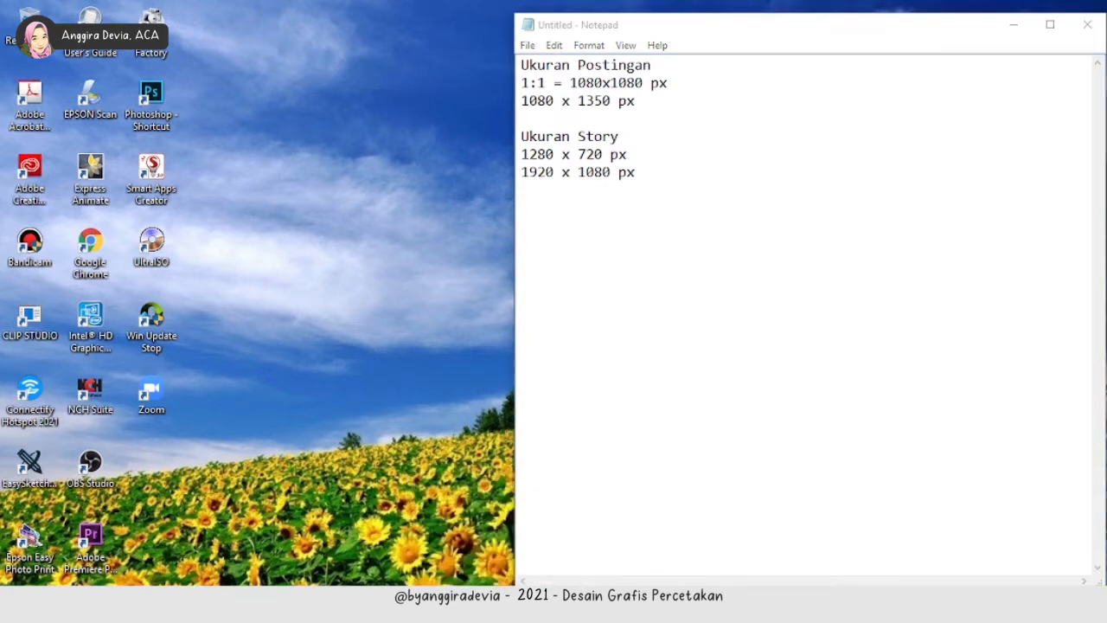
{"action": "left_click", "coordinate": [86, 13]}
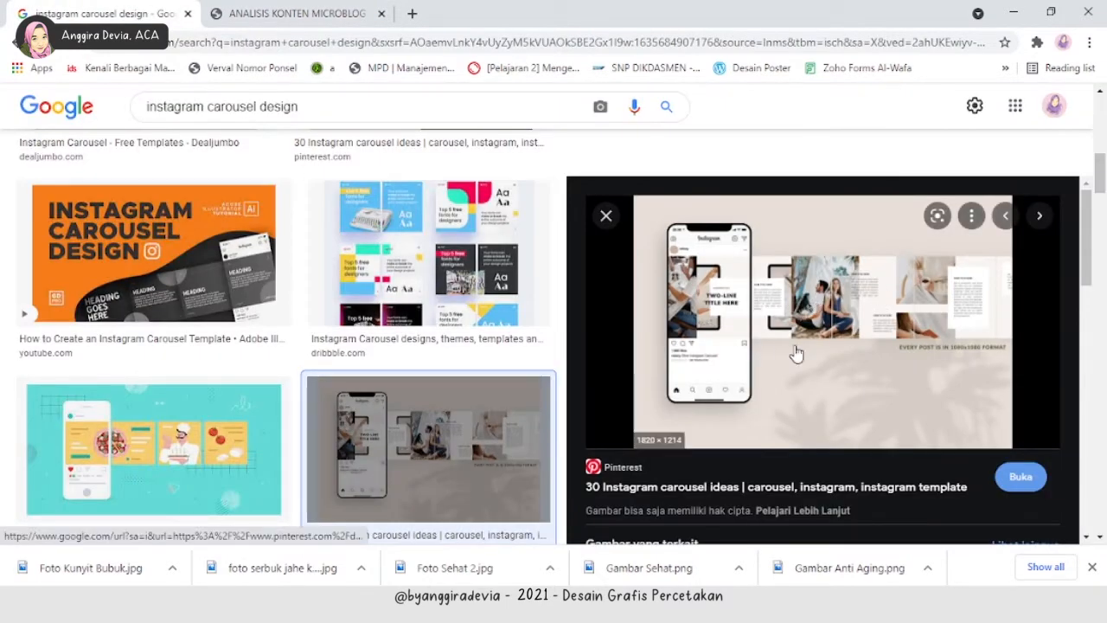
{"action": "scroll", "coordinate": [1092, 232], "scroll_direction": "down", "scroll_amount": 3}
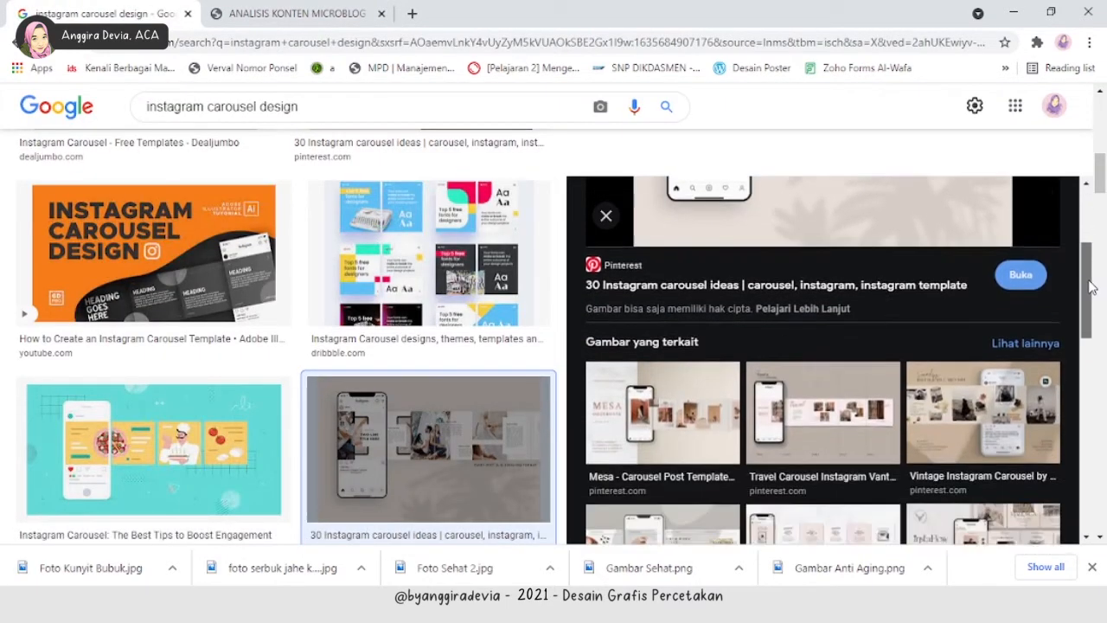
{"action": "left_click", "coordinate": [845, 403]}
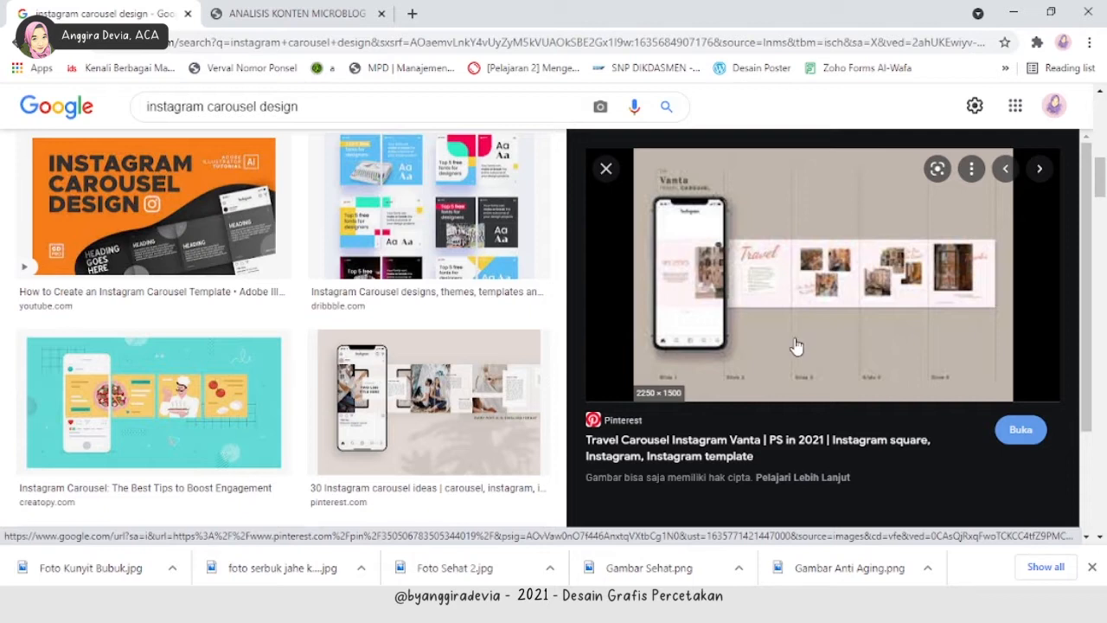
{"action": "left_click", "coordinate": [442, 418]}
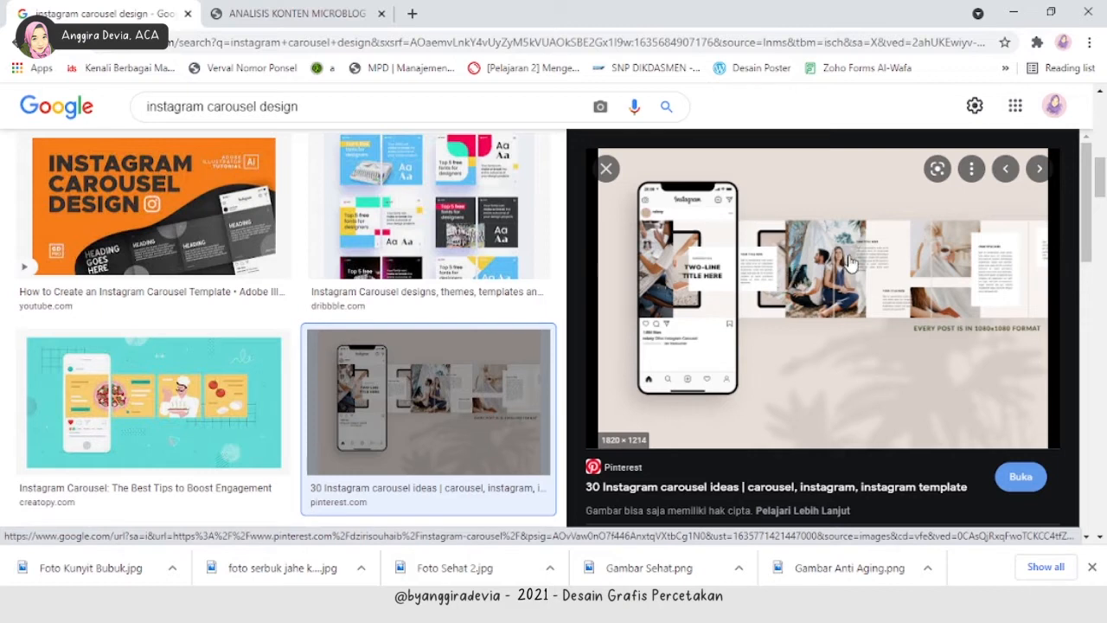
{"action": "left_click", "coordinate": [199, 402]}
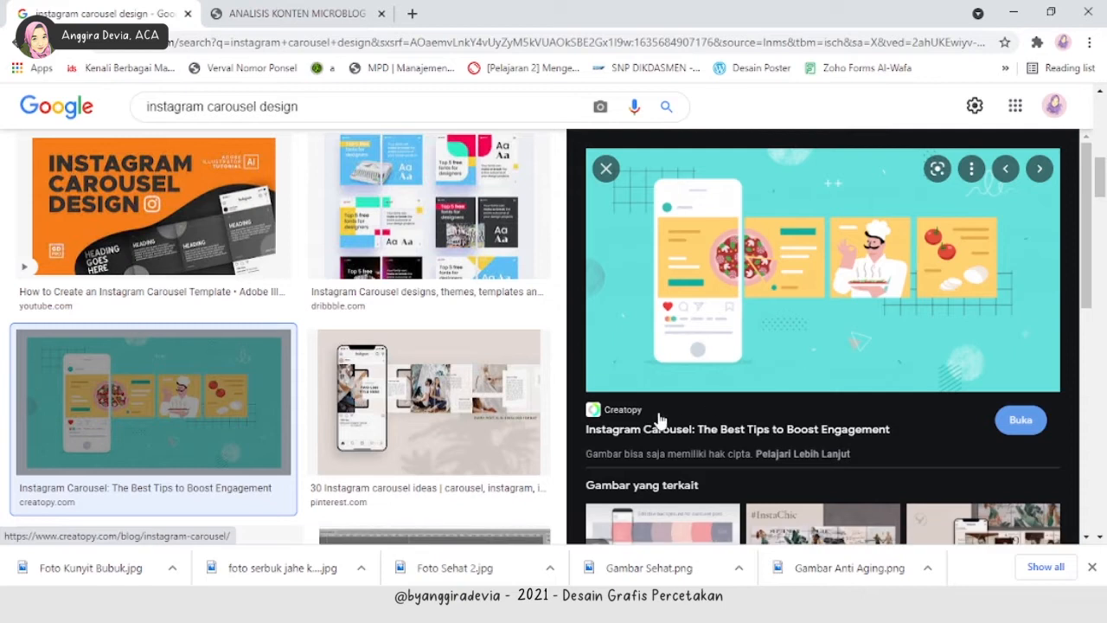
{"action": "left_click_drag", "start_coordinate": [1087, 222], "coordinate": [1092, 356]}
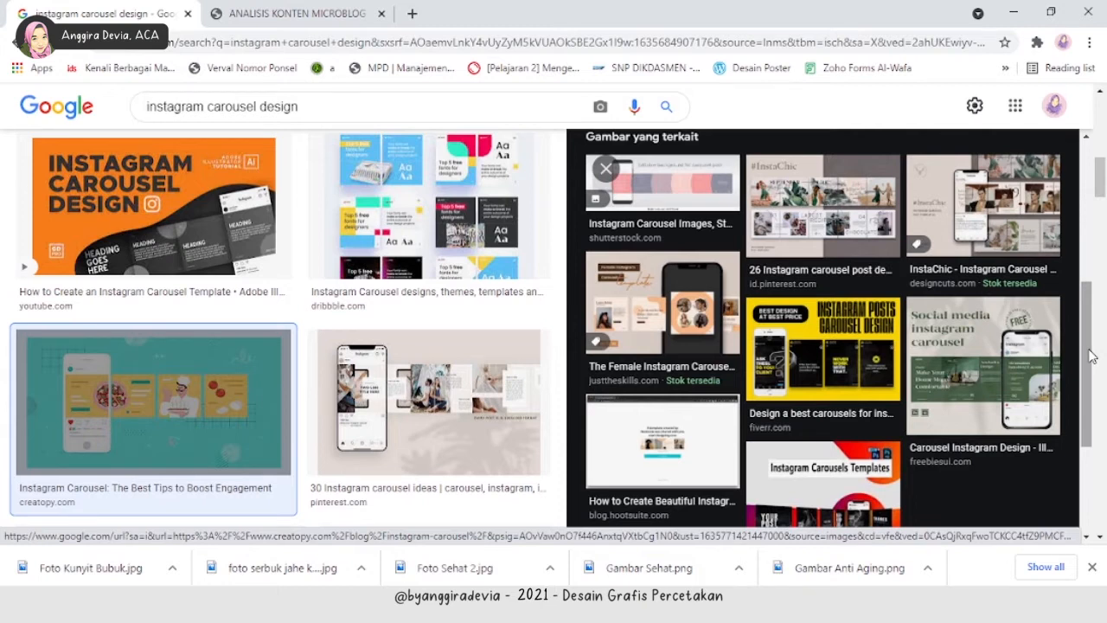
{"action": "left_click_drag", "start_coordinate": [1092, 357], "coordinate": [1092, 203]}
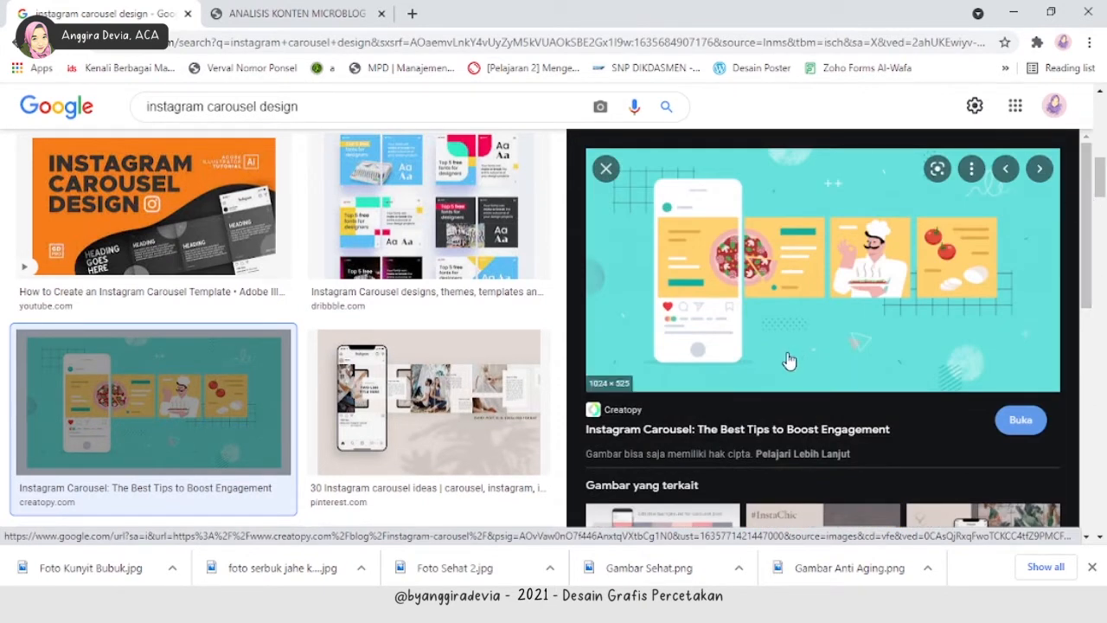
- Return to the Notepad size notes and start a carousel section with "5 gambar" and "x 1080" on the line beneath
{"action": "left_click", "coordinate": [1018, 10]}
{"action": "key", "text": "alt+Tab"}
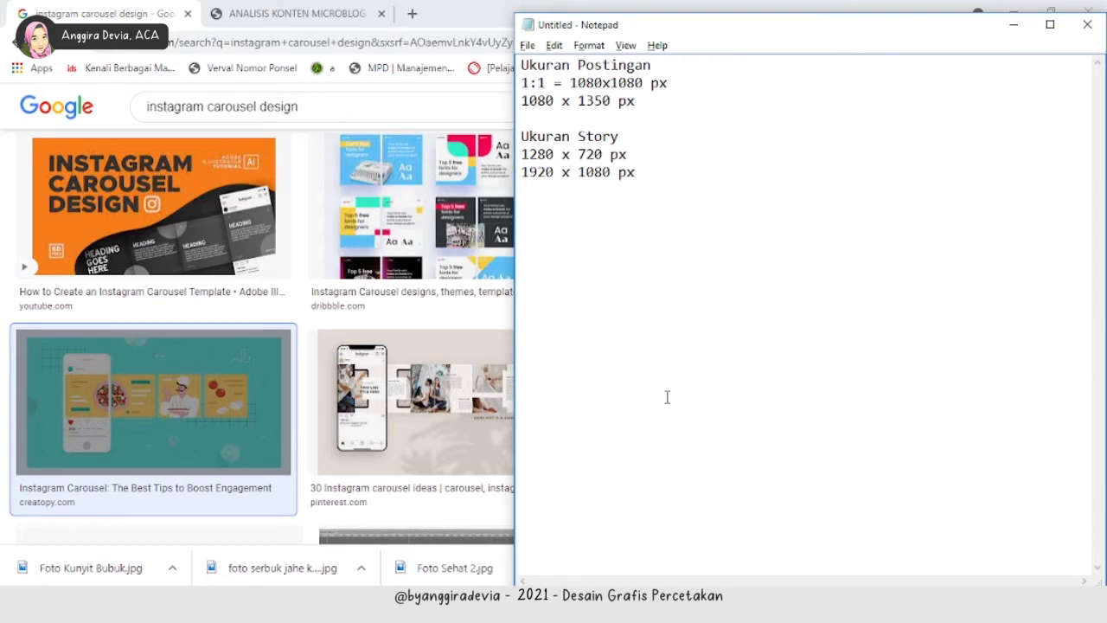
{"action": "type", "text": "gambar"}
{"action": "key", "text": "Return"}
{"action": "type", "text": "1080"}
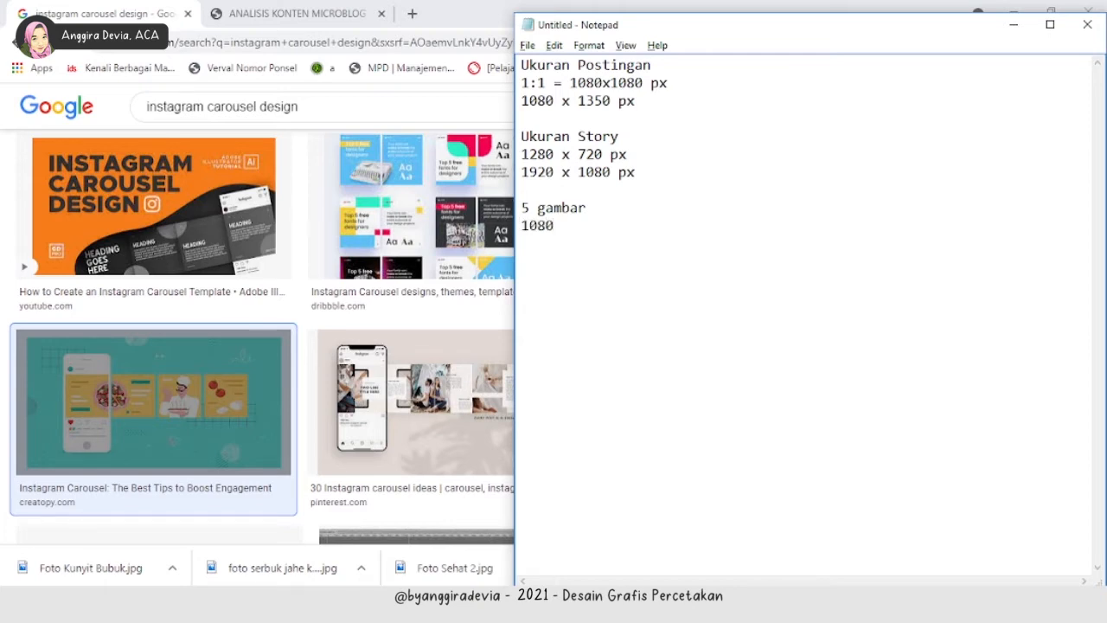
{"action": "type", "text": "    x"}
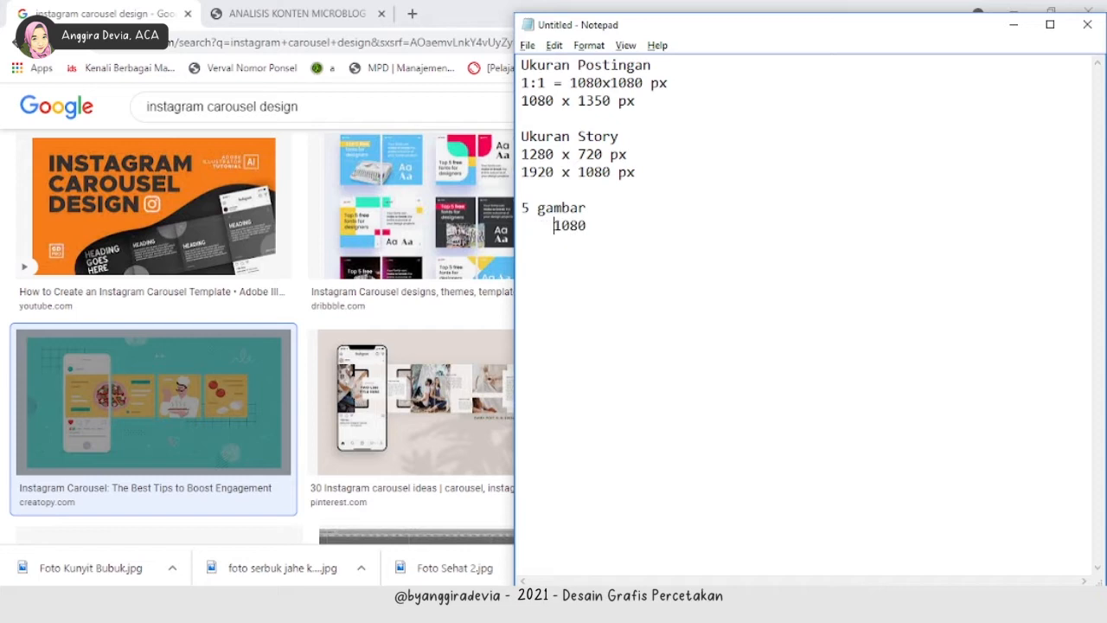
{"action": "key", "text": "BackSpace"}
{"action": "key", "text": "BackSpace"}
{"action": "type", "text": "x"}
- Complete the carousel formula line as "(1080 x banyaknya gambar carousel) x 1080 pixel"
{"action": "key", "text": "Home"}
{"action": "key", "text": "shift+Right"}
{"action": "key", "text": "shift+Right"}
{"action": "key", "text": "shift+Right"}
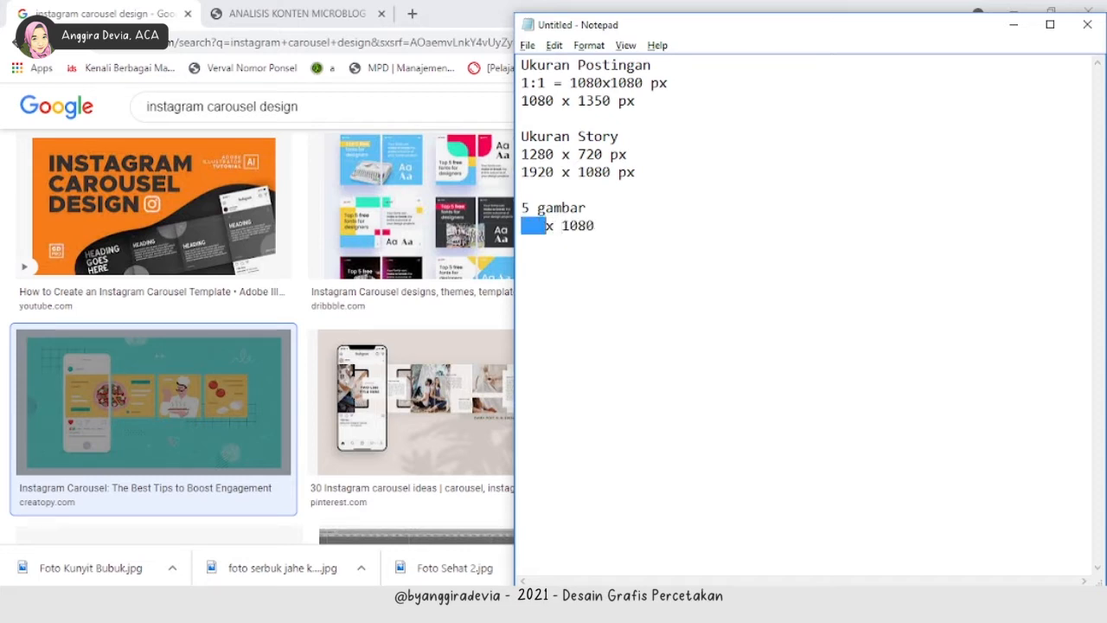
{"action": "key", "text": "shift+Left"}
{"action": "type", "text": "1080 x banyaknya gambar carousel)"}
{"action": "key", "text": "Home"}
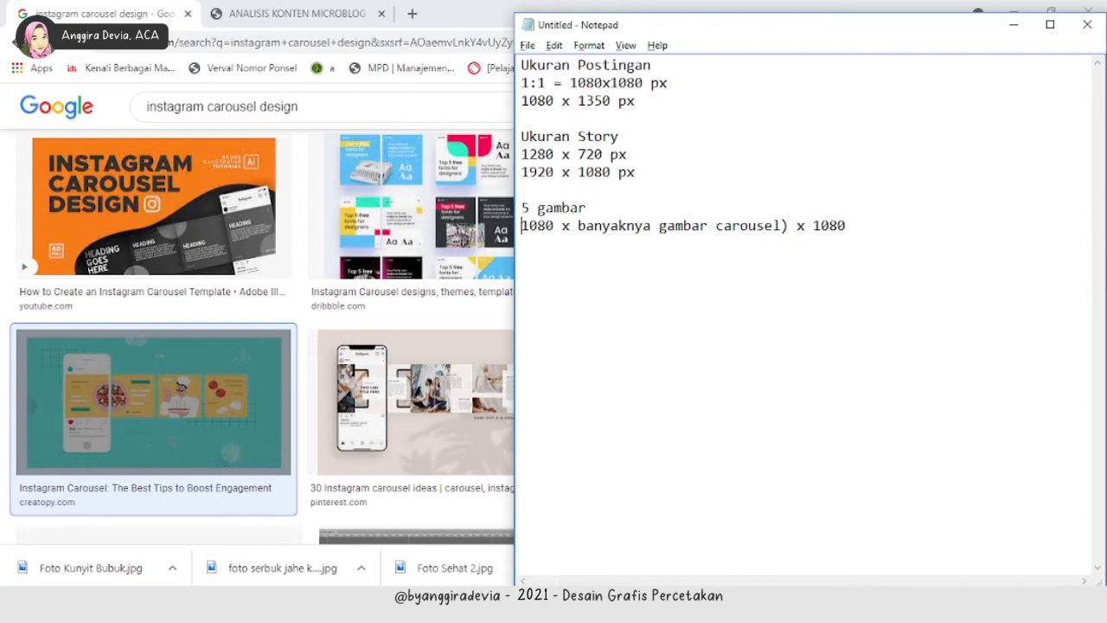
{"action": "type", "text": "("}
{"action": "key", "text": "End"}
{"action": "type", "text": "p"}
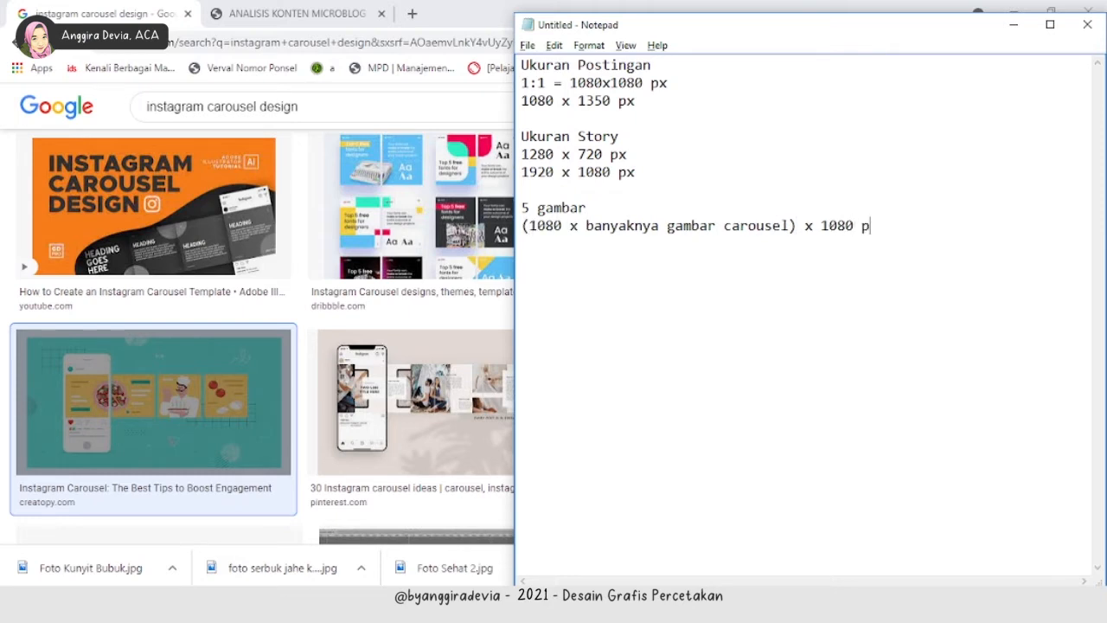
{"action": "type", "text": "ixel"}
{"action": "key", "text": "Return"}
{"action": "left_click_drag", "start_coordinate": [586, 227], "coordinate": [787, 227]}
{"action": "left_click", "coordinate": [785, 223]}
- Switch to the microblog content analysis PDF in the browser and read its slide count and content table through slide 5
{"action": "left_click", "coordinate": [297, 8]}
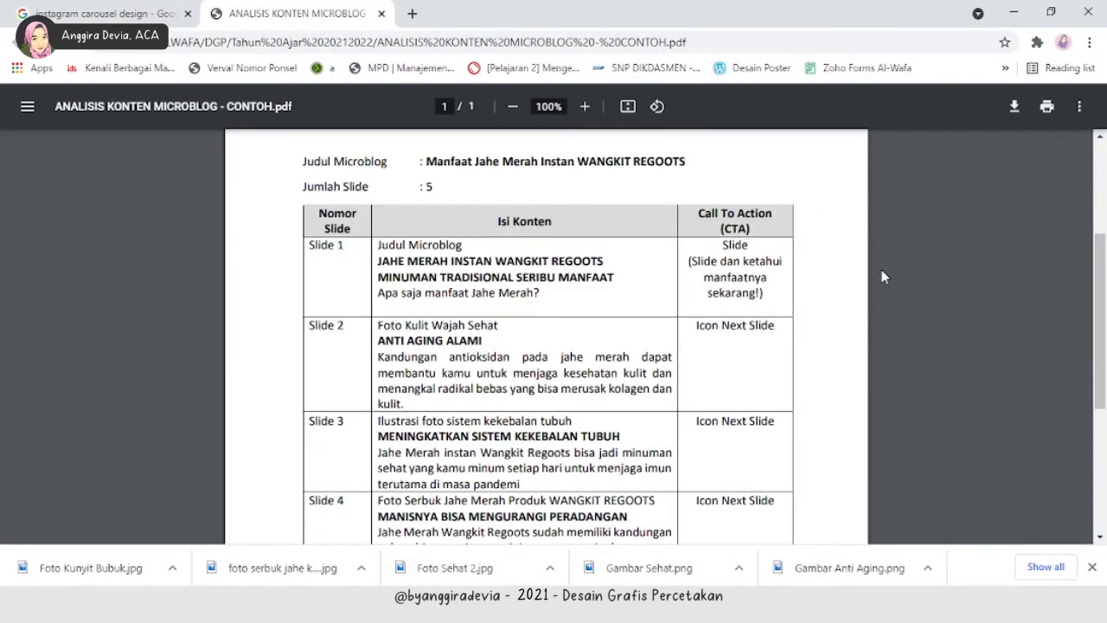
{"action": "left_click_drag", "start_coordinate": [1105, 296], "coordinate": [1106, 265]}
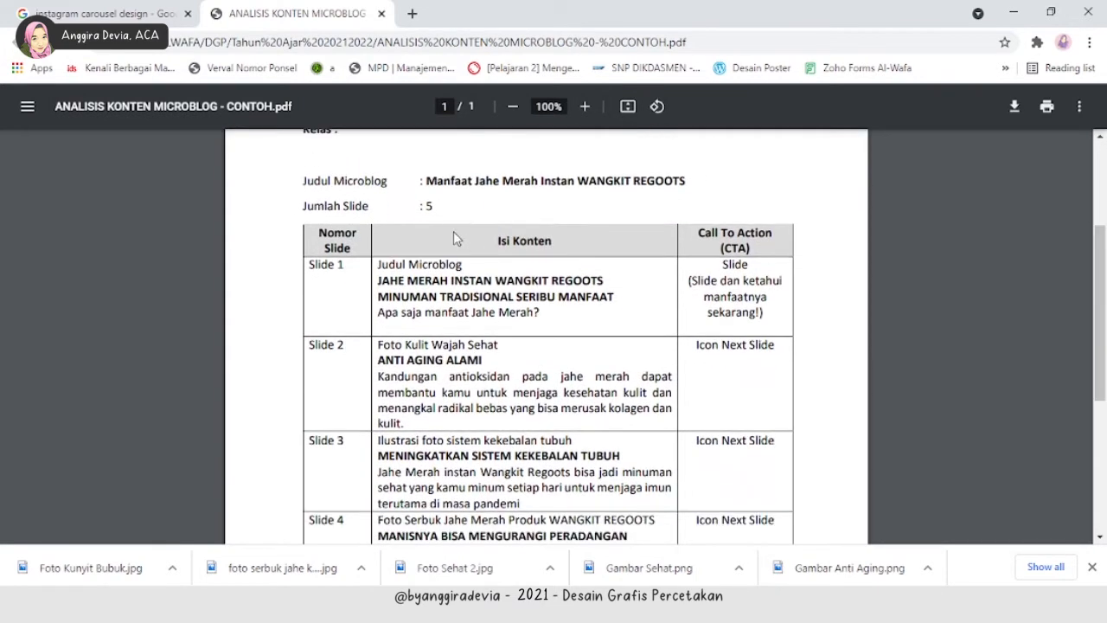
{"action": "left_click_drag", "start_coordinate": [1105, 279], "coordinate": [1105, 388]}
- Back in the Notepad size notes, add "W x H" and the calculation "(1080 x 5) x 1080 px" below the carousel formula
{"action": "mouse_move", "coordinate": [537, 606]}
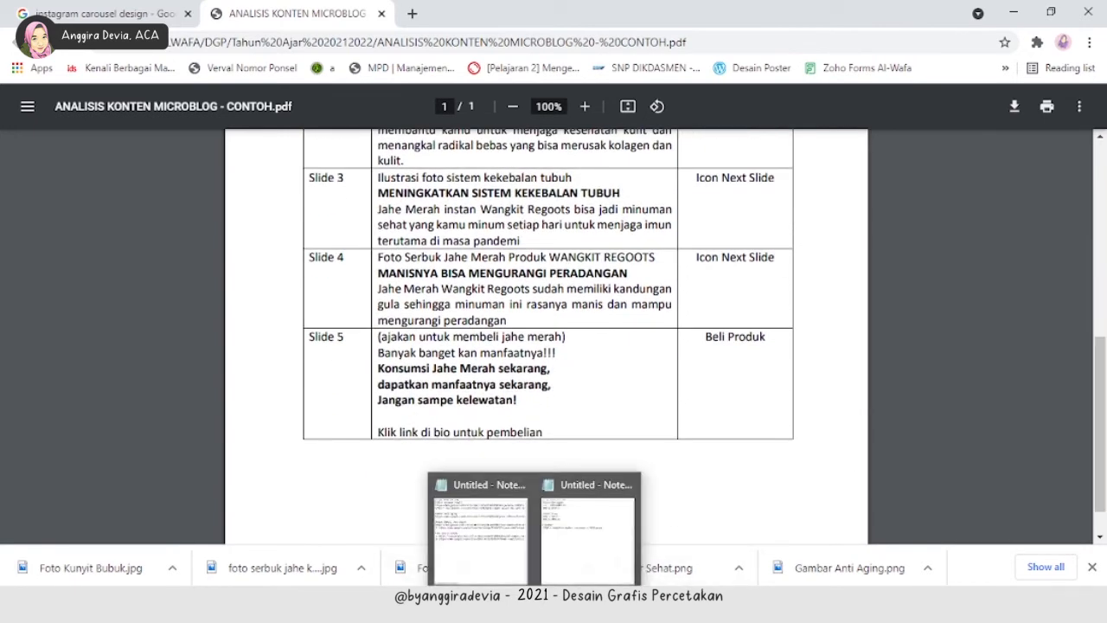
{"action": "left_click", "coordinate": [594, 545]}
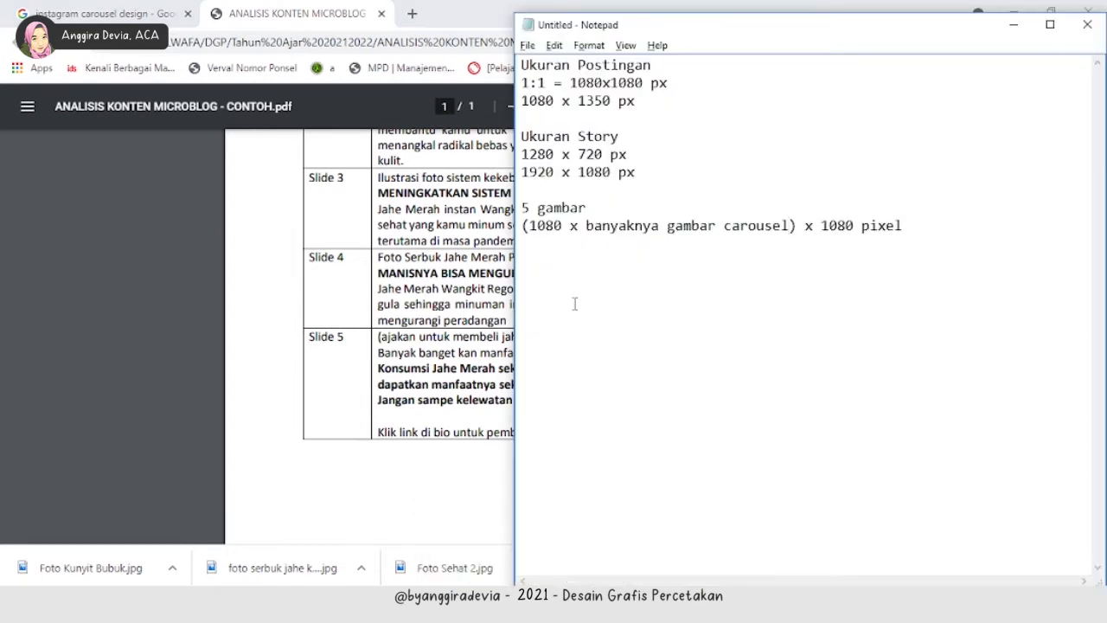
{"action": "type", "text": "1080 x 5)"}
{"action": "key", "text": "Home"}
{"action": "type", "text": "("}
{"action": "key", "text": "Up"}
{"action": "type", "text": "W x H"}
{"action": "key", "text": "Down"}
{"action": "key", "text": "End"}
{"action": "type", "text": "cx"}
{"action": "key", "text": "BackSpace"}
{"action": "key", "text": "BackSpace"}
{"action": "type", "text": "x 1080 px"}
{"action": "key", "text": "Return"}
{"action": "key", "text": "Return"}
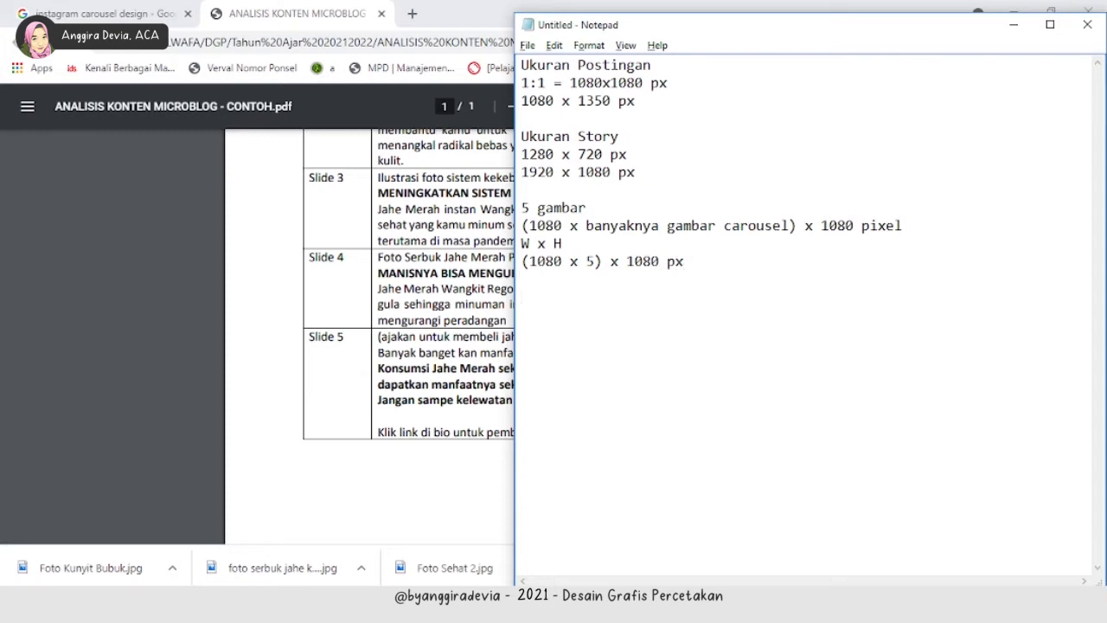
- Replace the bracketed "(1080 x 5)" with its product so the line reads "5400 x 1080 px"
{"action": "key", "text": "Up"}
{"action": "key", "text": "Up"}
{"action": "key", "text": "Right"}
{"action": "key", "text": "shift+Right"}
{"action": "key", "text": "shift+Right"}
{"action": "key", "text": "shift+Right"}
{"action": "key", "text": "shift+Right"}
{"action": "key", "text": "shift+Right"}
{"action": "key", "text": "shift+Right"}
{"action": "key", "text": "shift+Right"}
{"action": "key", "text": "shift+Right"}
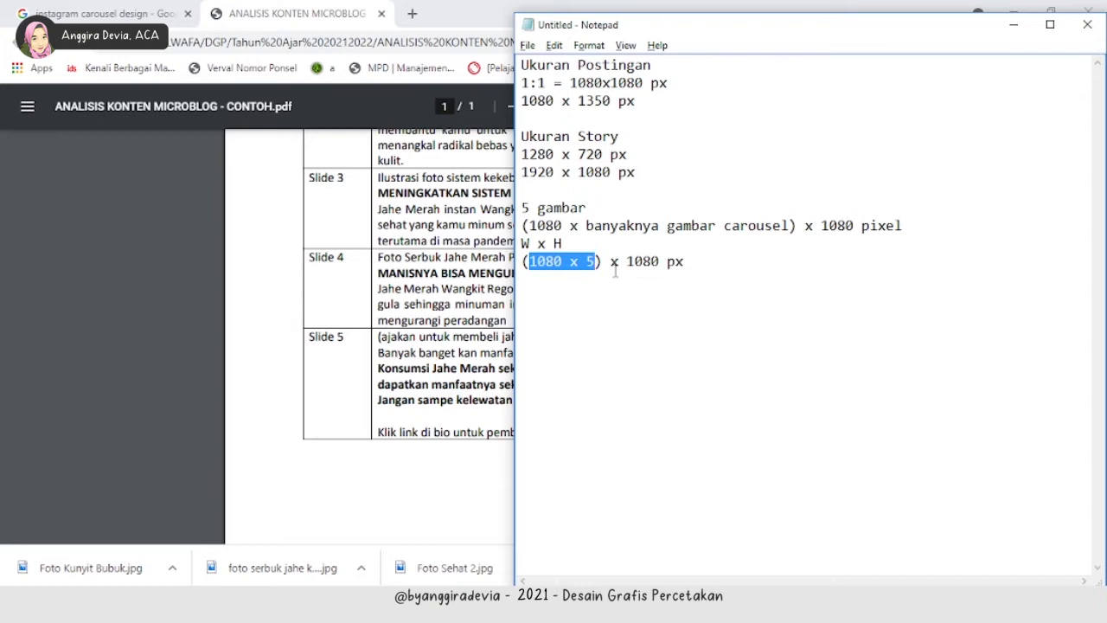
{"action": "type", "text": "5400"}
{"action": "key", "text": "Delete"}
{"action": "key", "text": "Home"}
{"action": "key", "text": "Delete"}
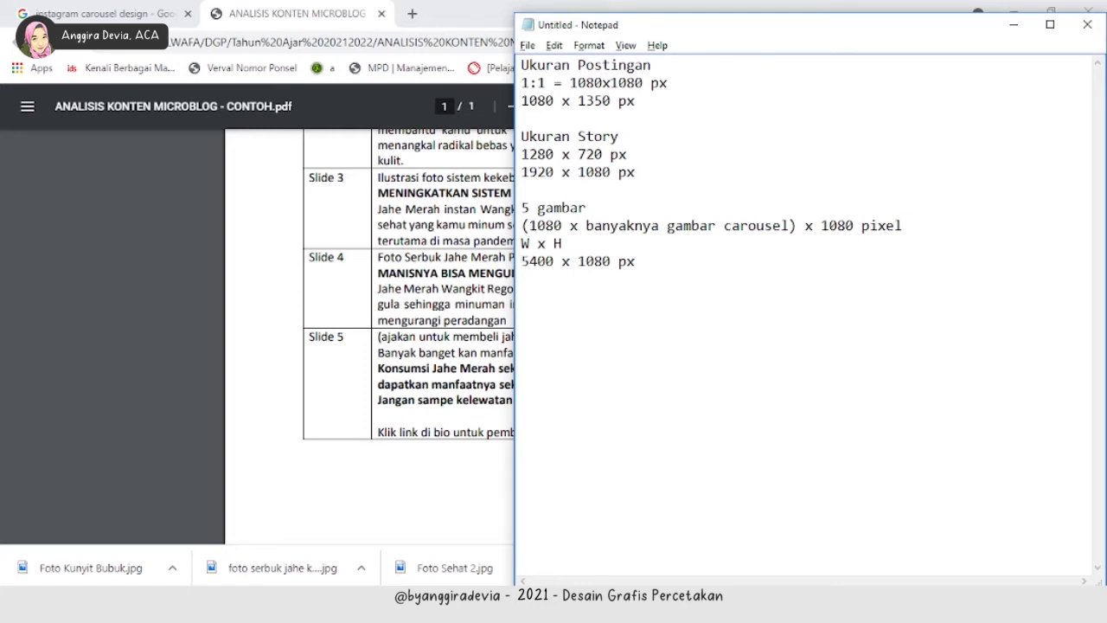
{"action": "key", "text": "shift+End"}
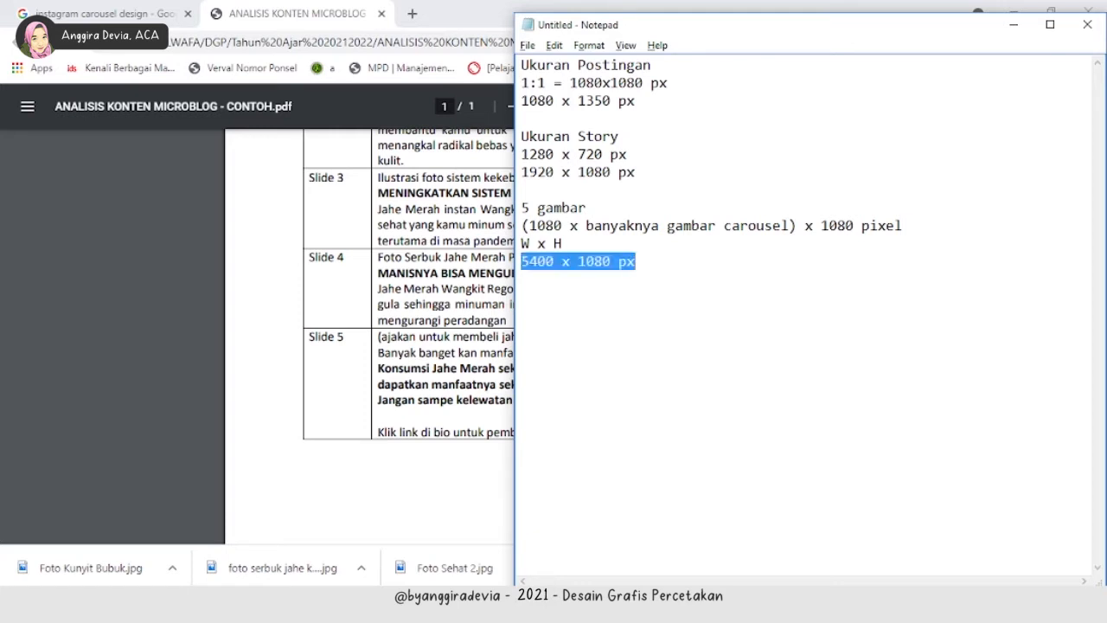
{"action": "left_click", "coordinate": [522, 280]}
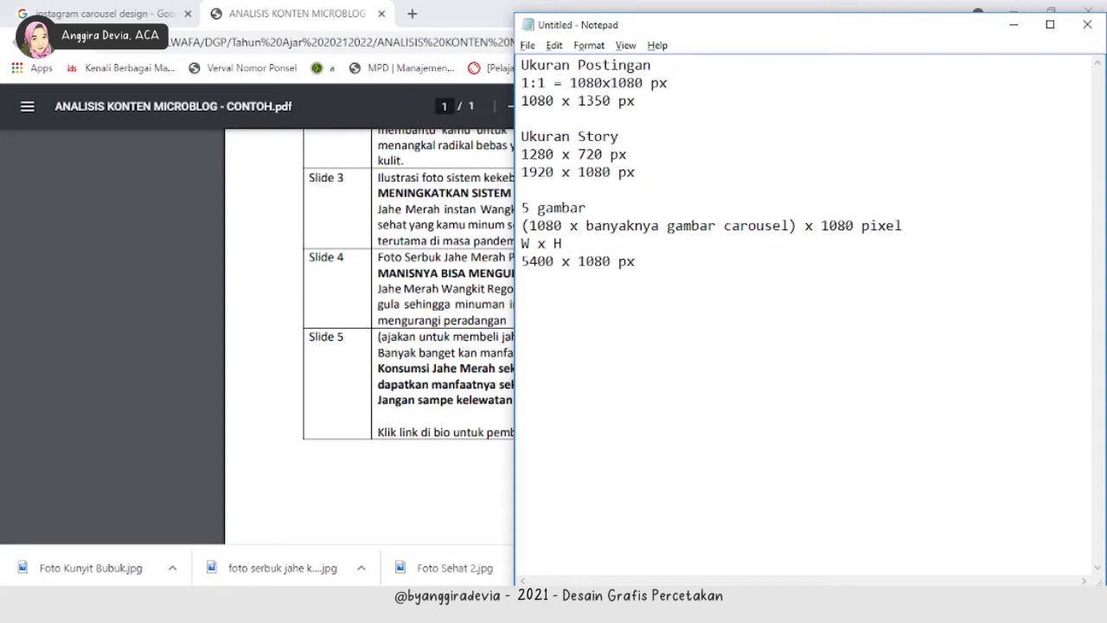
{"action": "key", "text": "Up"}
{"action": "key", "text": "Up"}
{"action": "key", "text": "Up"}
{"action": "key", "text": "shift+Home"}
{"action": "key", "text": "shift+Right"}
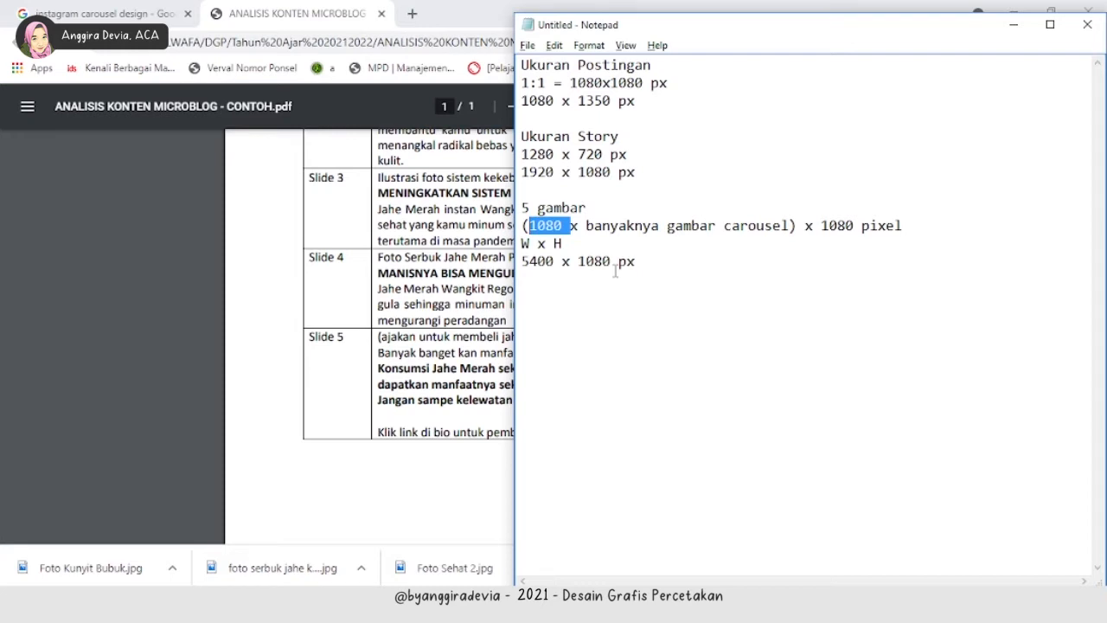
{"action": "key", "text": "Home"}
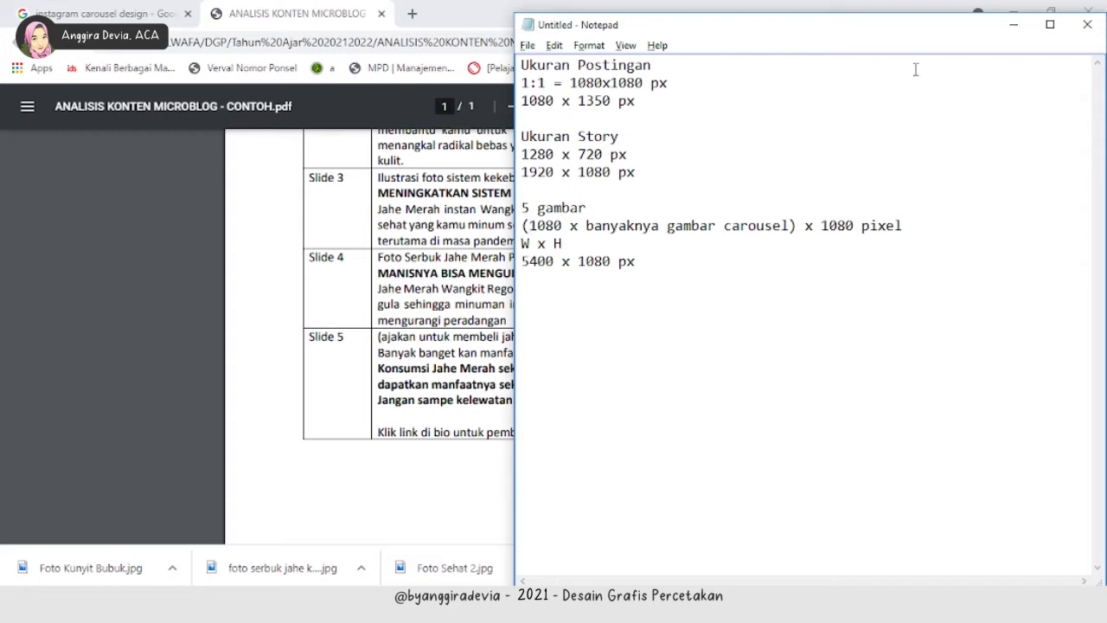
- Insert a blank line above "5400 x 1080 px" and add "Resolusi: 72 Dpi" and "Mode Warna RGB 8 Bit" below it
{"action": "left_click", "coordinate": [640, 261]}
{"action": "key", "text": "shift+Home"}
{"action": "key", "text": "End"}
{"action": "key", "text": "Home"}
{"action": "key", "text": "Return"}
{"action": "key", "text": "End"}
{"action": "key", "text": "Return"}
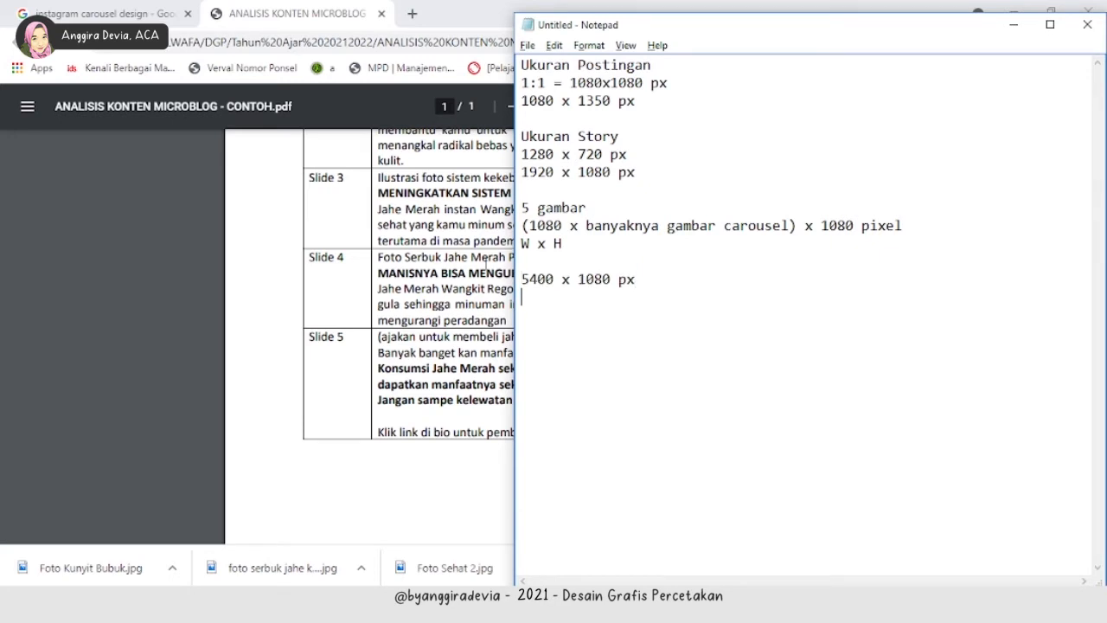
{"action": "type", "text": "Resolusi: 72 Dpi "}
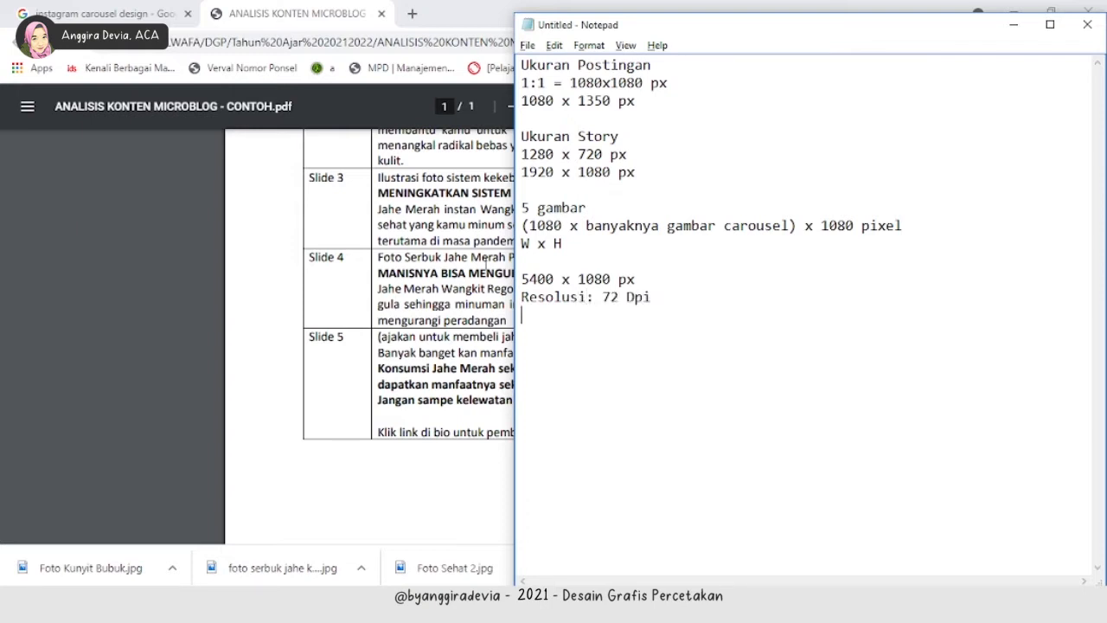
{"action": "type", "text": "Mode Warna RGB 8 Bit"}
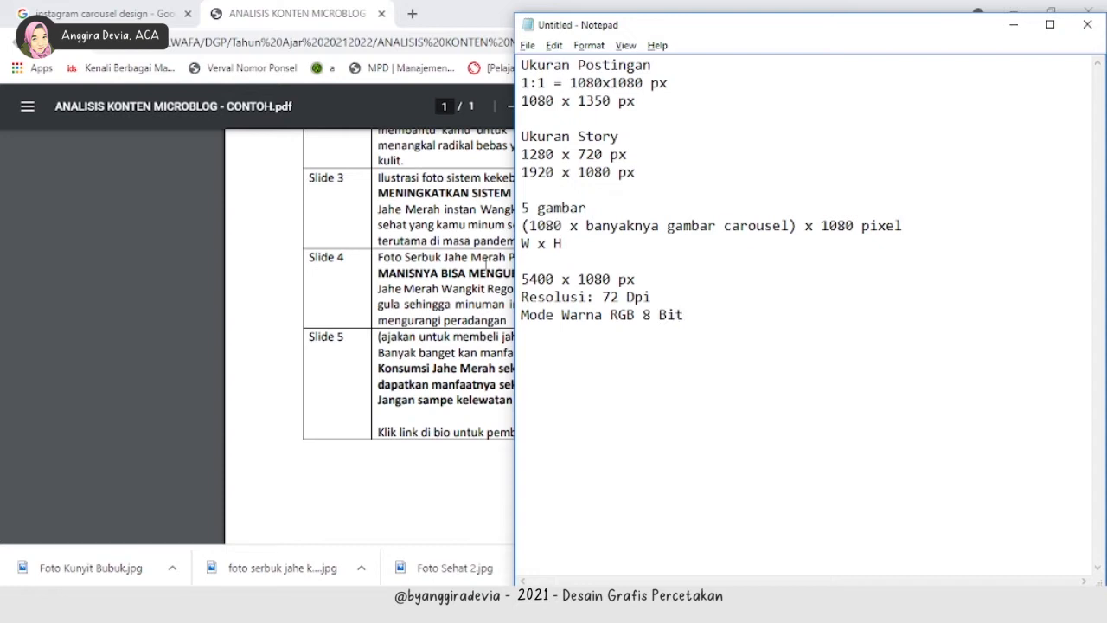
- Review the "5400 x 1080 px" canvas size and the resolution line in the Notepad size notes
{"action": "key", "text": "shift+Up"}
{"action": "key", "text": "shift+Up"}
{"action": "key", "text": "shift+Down"}
{"action": "key", "text": "shift+Home"}
{"action": "key", "text": "shift+Up"}
{"action": "key", "text": "Up"}
{"action": "key", "text": "shift+End"}
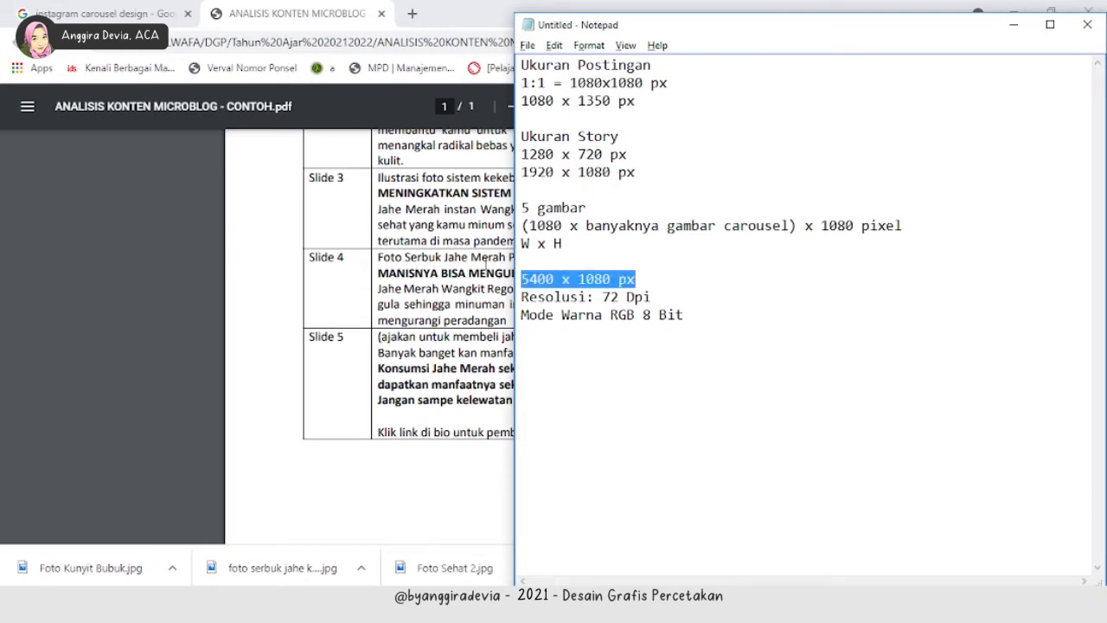
{"action": "key", "text": "Home"}
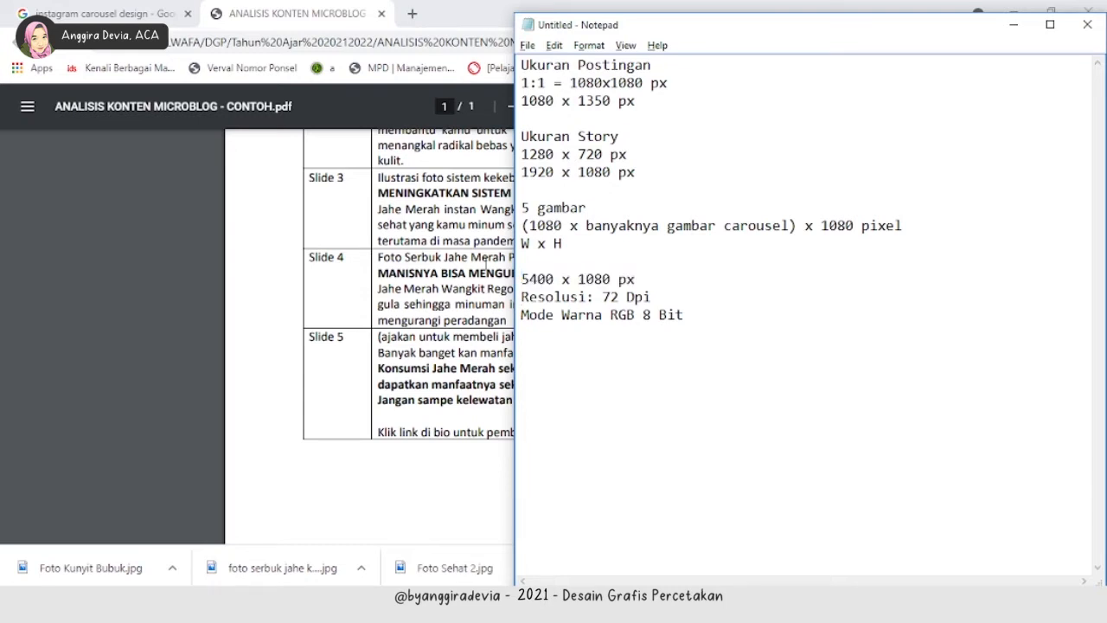
{"action": "key", "text": "ctrl+shift+Right"}
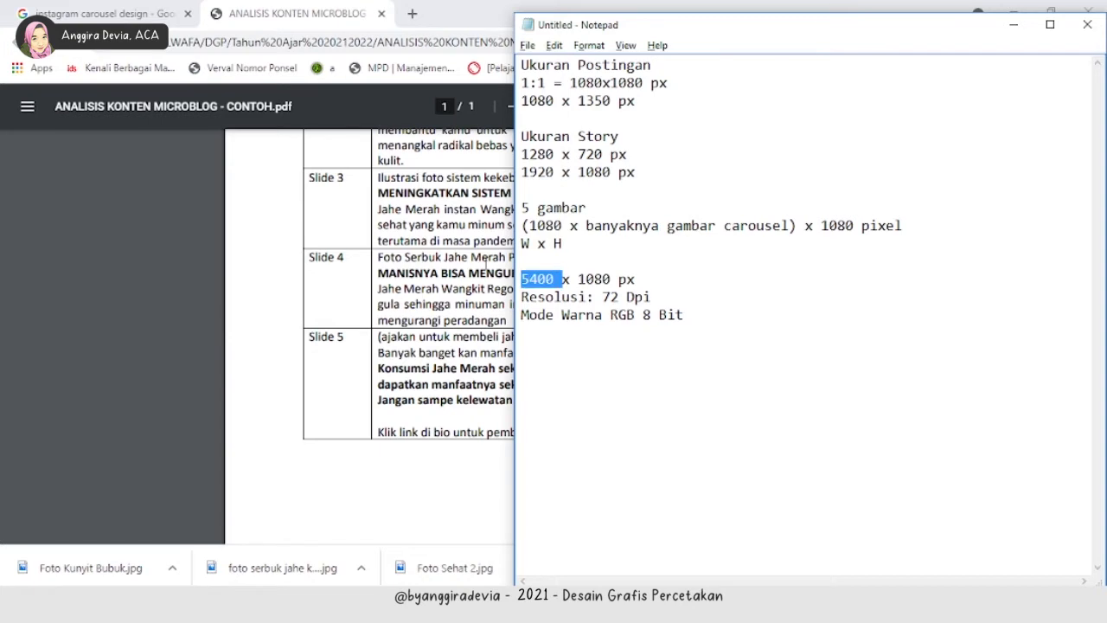
{"action": "key", "text": "Down"}
{"action": "key", "text": "Home"}
{"action": "key", "text": "ctrl+Right"}
{"action": "key", "text": "ctrl+shift+Right"}
{"action": "key", "text": "End"}
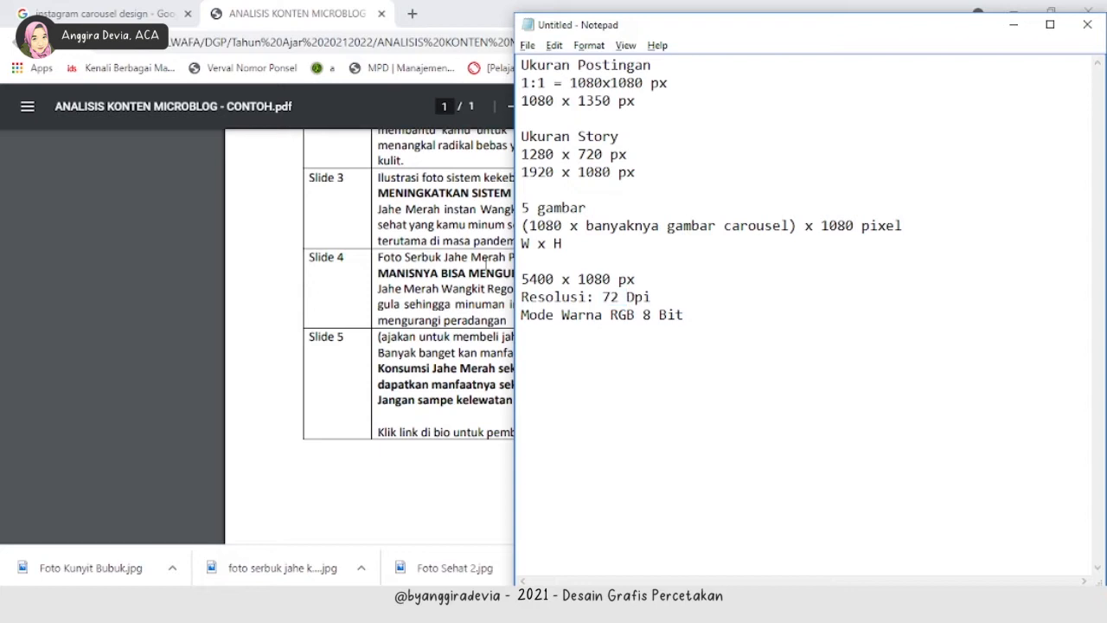
{"action": "key", "text": "End"}
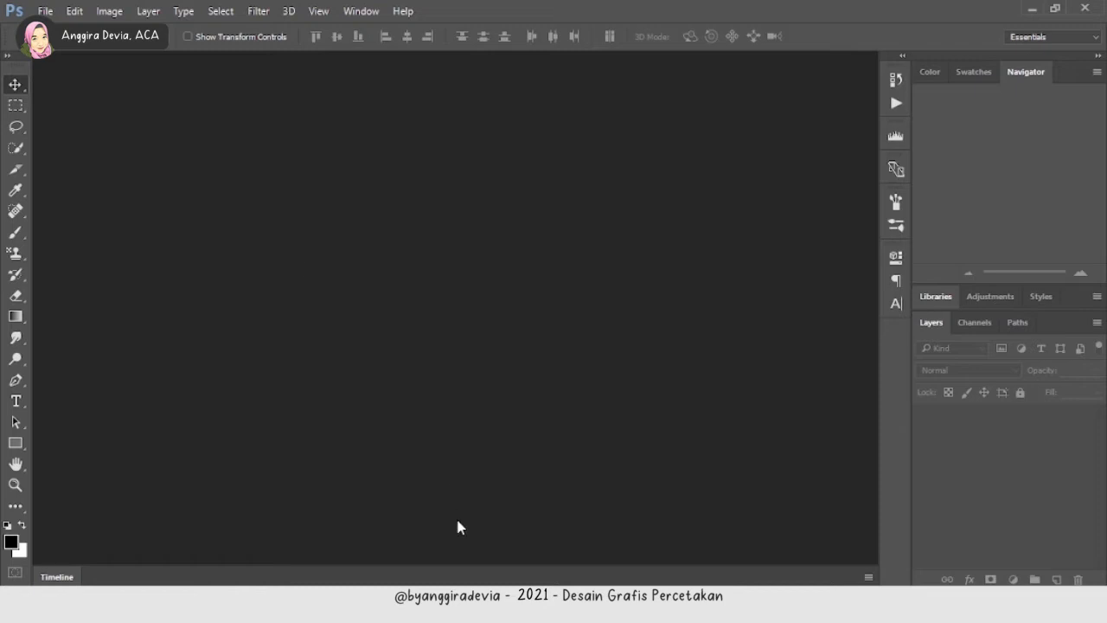
- Switch to Photoshop and start a new document named "Microblog #1_Judul Microblog", checking the content analysis PDF in the browser
{"action": "mouse_move", "coordinate": [456, 604]}
{"action": "left_click", "coordinate": [45, 11]}
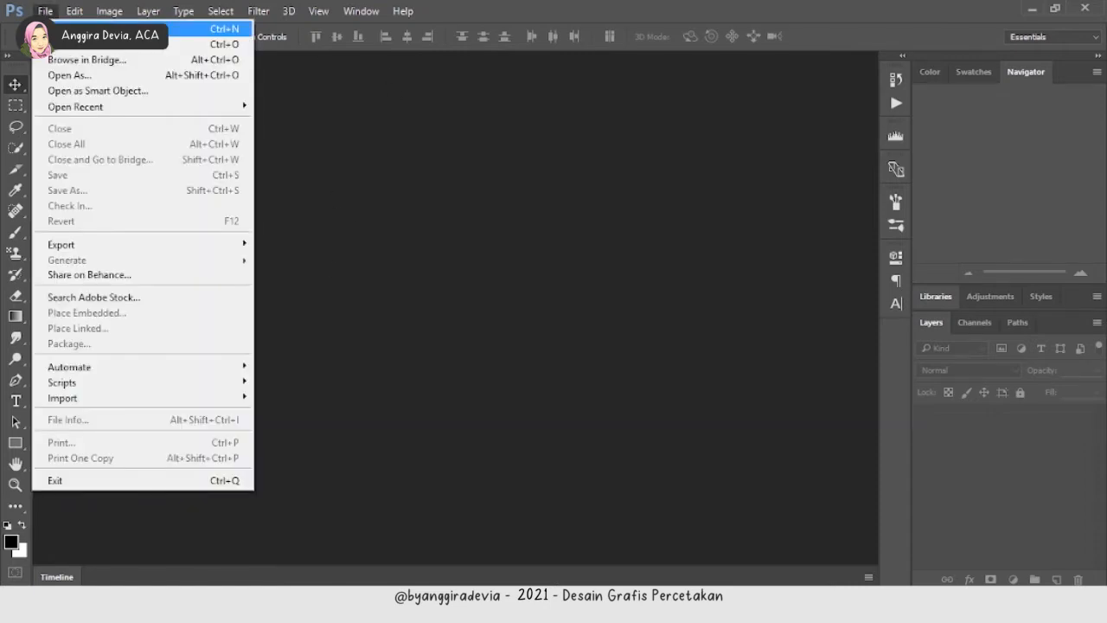
{"action": "left_click", "coordinate": [62, 30]}
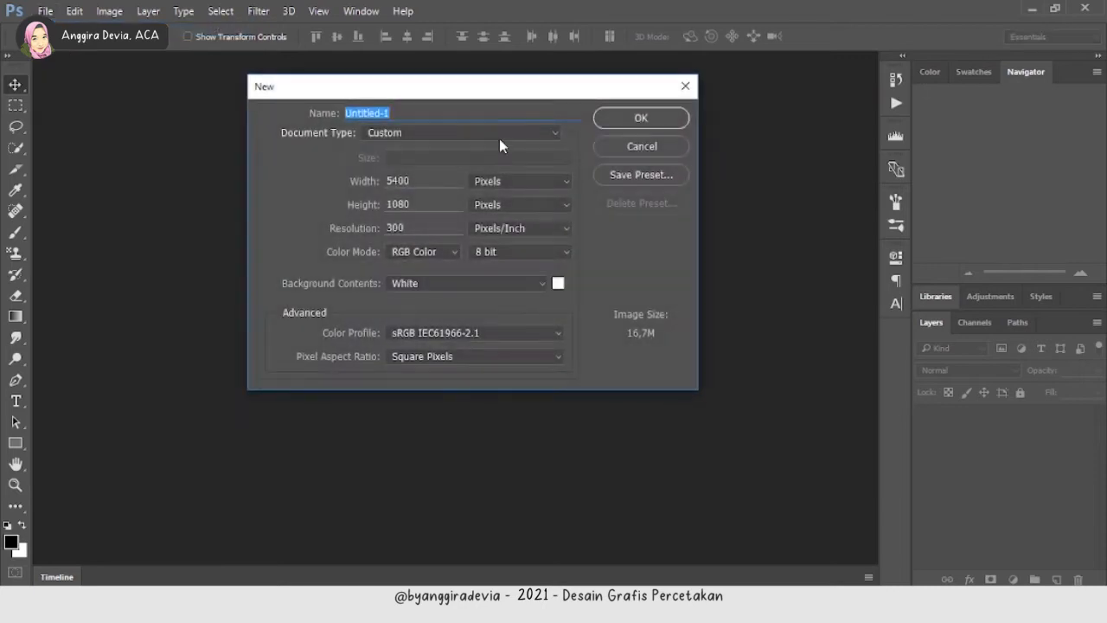
{"action": "type", "text": "Microblog #1_"}
{"action": "left_click", "coordinate": [547, 608]}
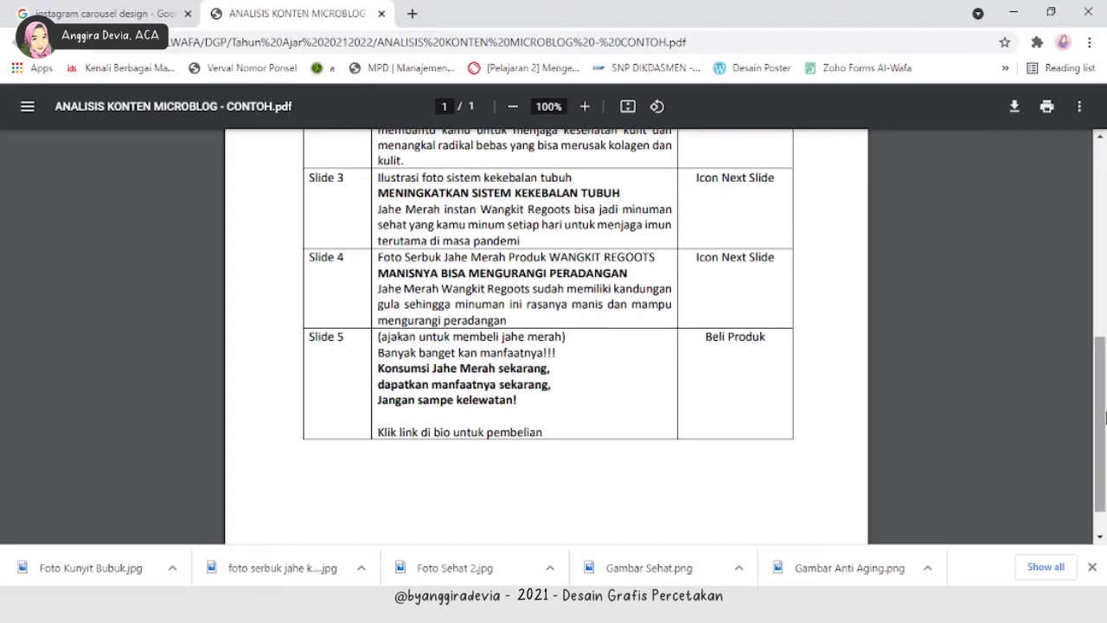
{"action": "scroll", "coordinate": [628, 332], "scroll_direction": "up", "scroll_amount": 5}
{"action": "key", "text": "alt+Tab"}
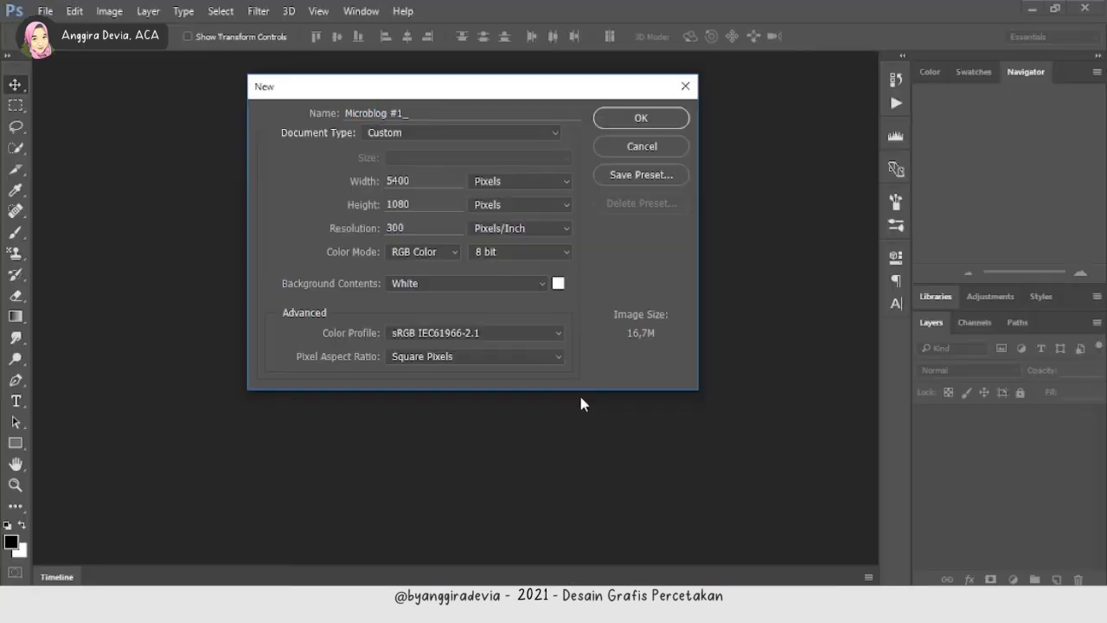
{"action": "key", "text": "End"}
{"action": "type", "text": "Judul"}
{"action": "type", "text": " Microb"}
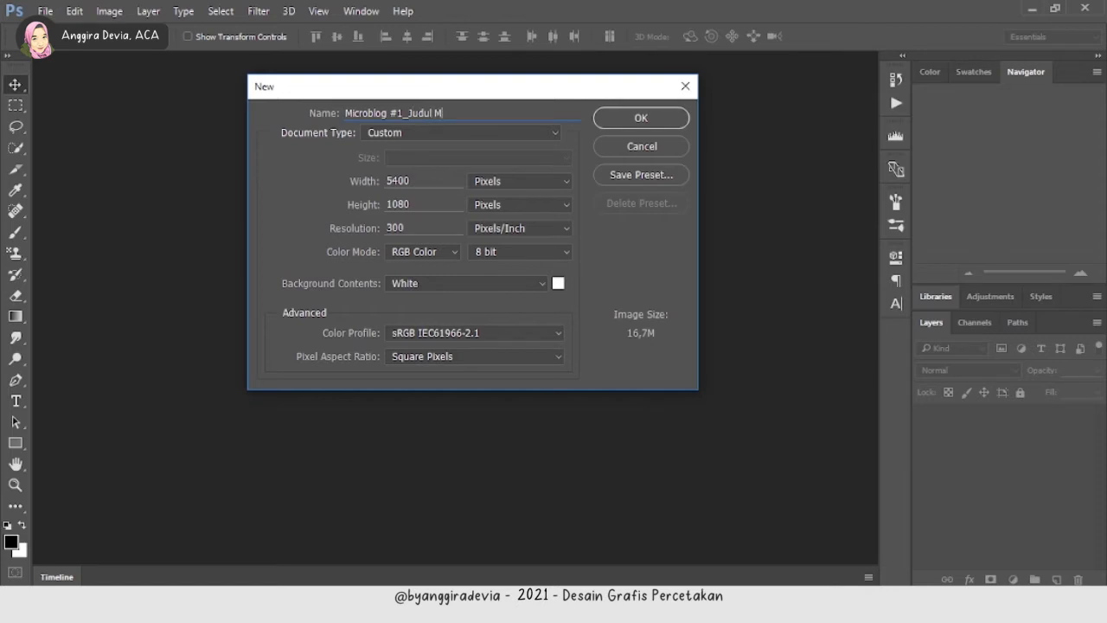
{"action": "type", "text": "log"}
- Try centimeters as the new document's width and height unit and return both to pixels, keeping the Custom document type
{"action": "double_click", "coordinate": [403, 181]}
{"action": "left_click_drag", "start_coordinate": [398, 181], "coordinate": [359, 184]}
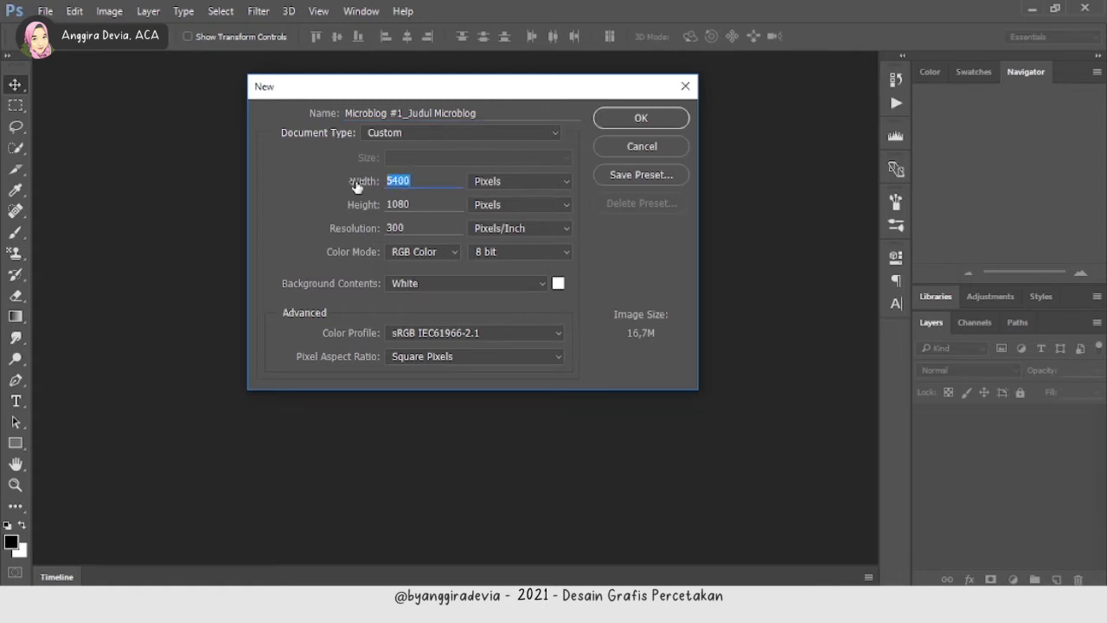
{"action": "left_click", "coordinate": [441, 131]}
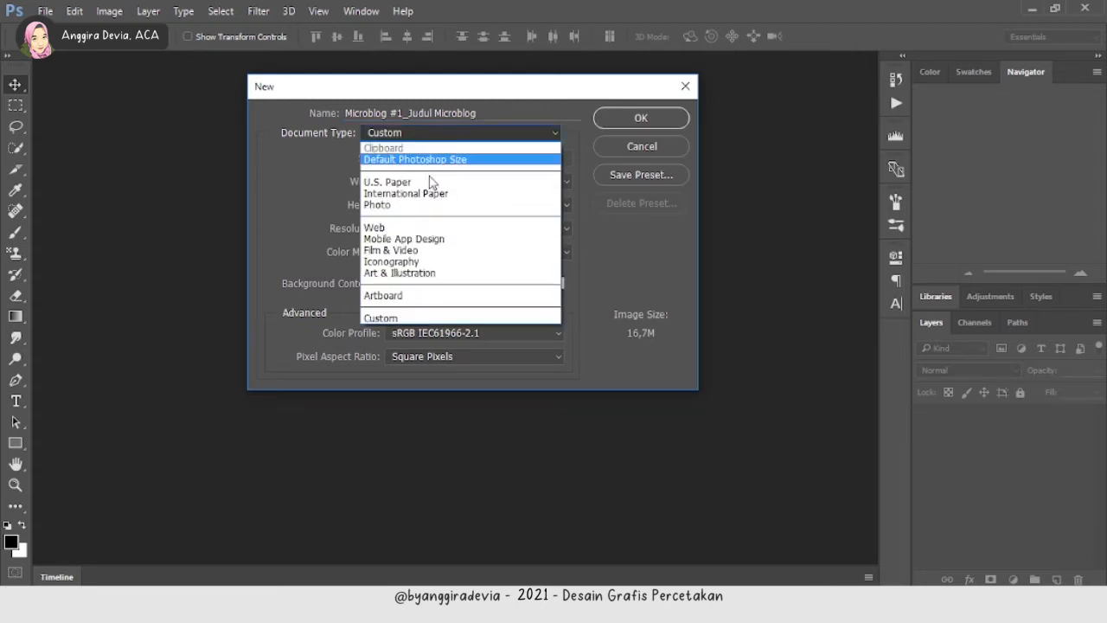
{"action": "left_click", "coordinate": [414, 132]}
{"action": "left_click", "coordinate": [503, 183]}
{"action": "left_click", "coordinate": [499, 213]}
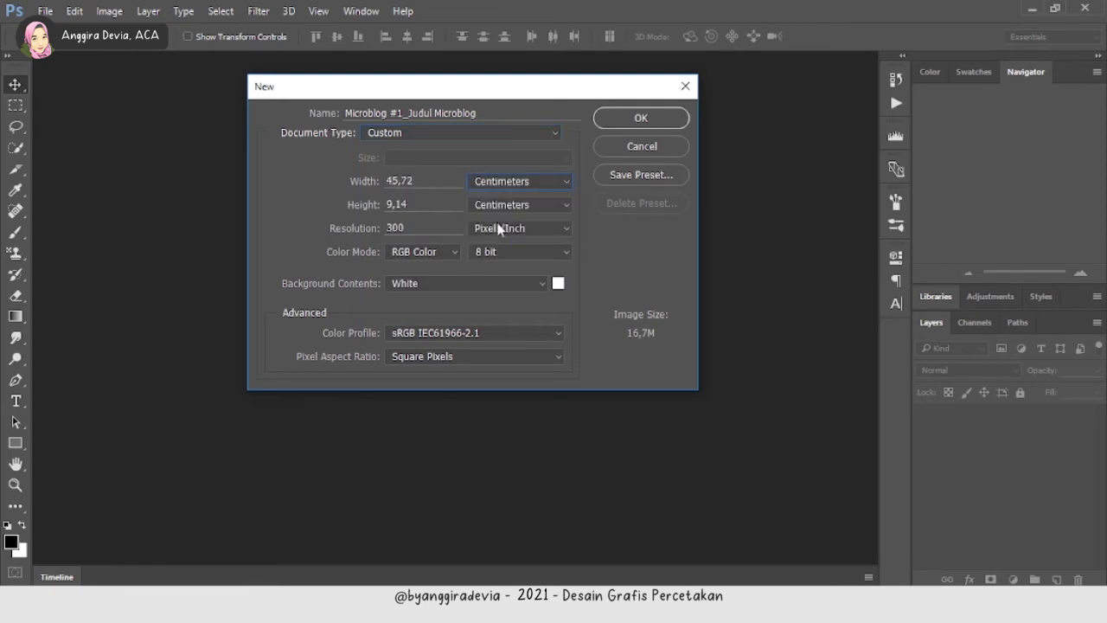
{"action": "left_click", "coordinate": [489, 183]}
{"action": "left_click", "coordinate": [486, 192]}
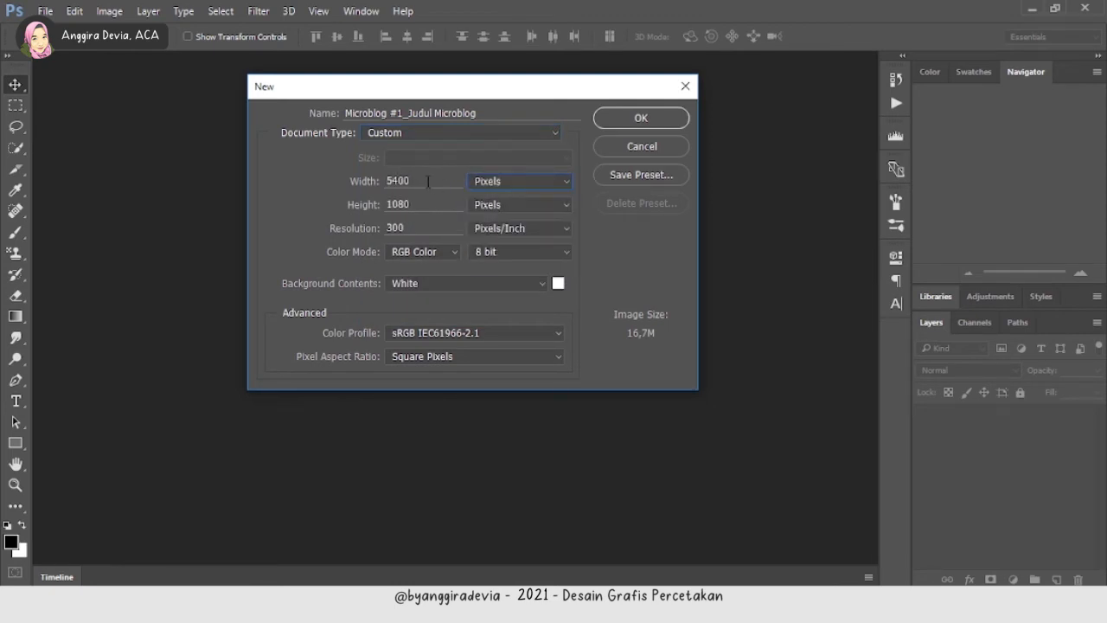
- Create the document with a width of 5400 pixels, height of 1080 pixels, resolution of 72 pixels/inch and 8 bit RGB Color
{"action": "double_click", "coordinate": [427, 181]}
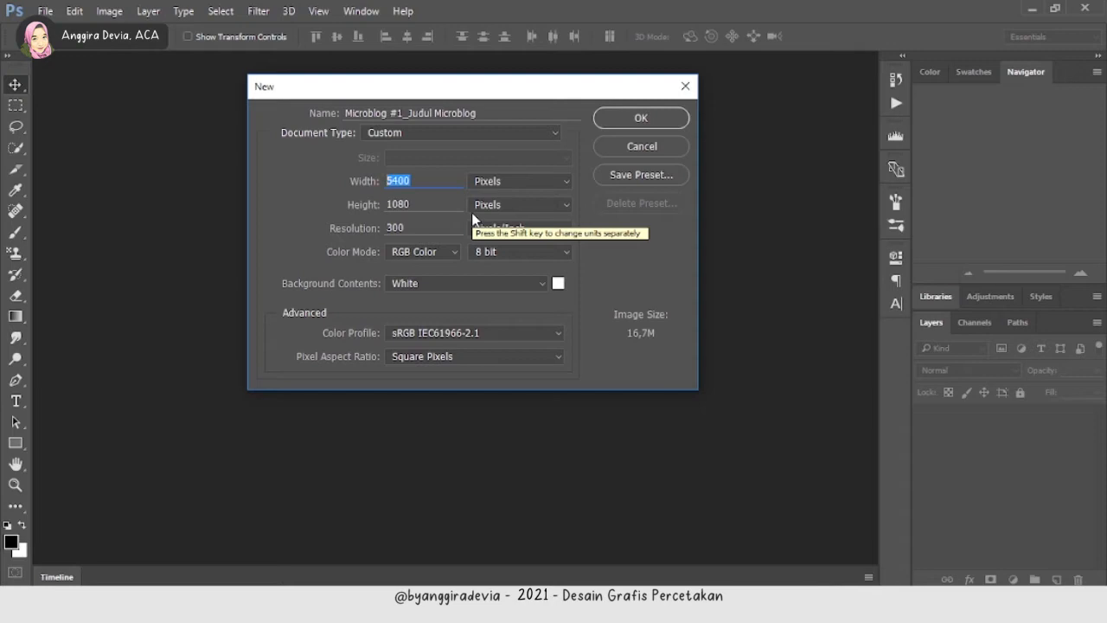
{"action": "type", "text": "5400"}
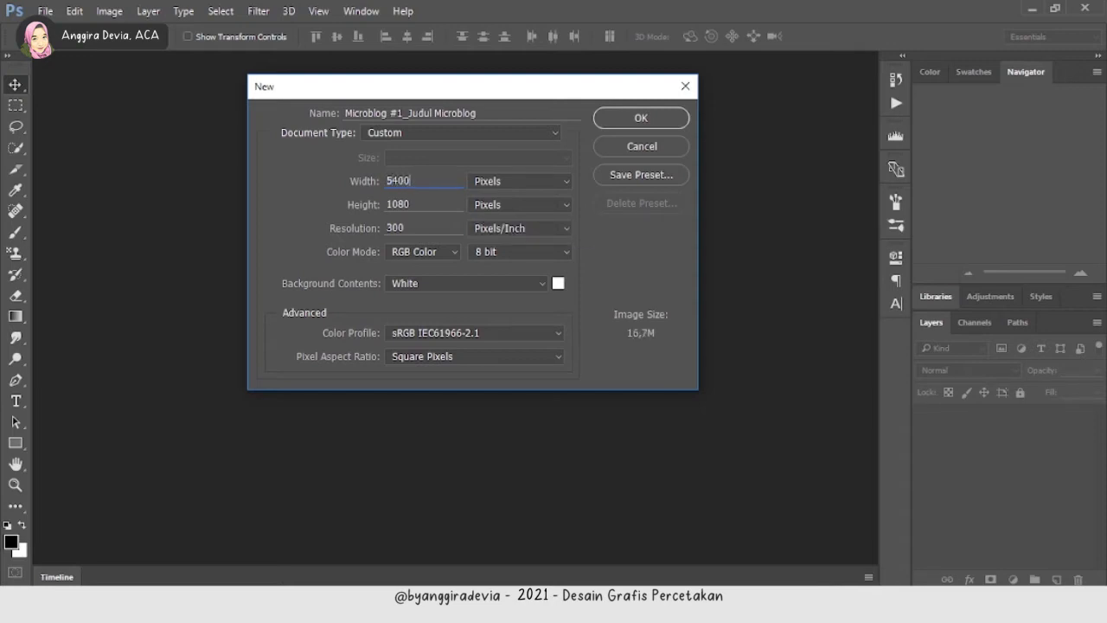
{"action": "left_click_drag", "start_coordinate": [413, 205], "coordinate": [362, 205]}
{"action": "type", "text": "1080"}
{"action": "left_click_drag", "start_coordinate": [410, 232], "coordinate": [340, 236]}
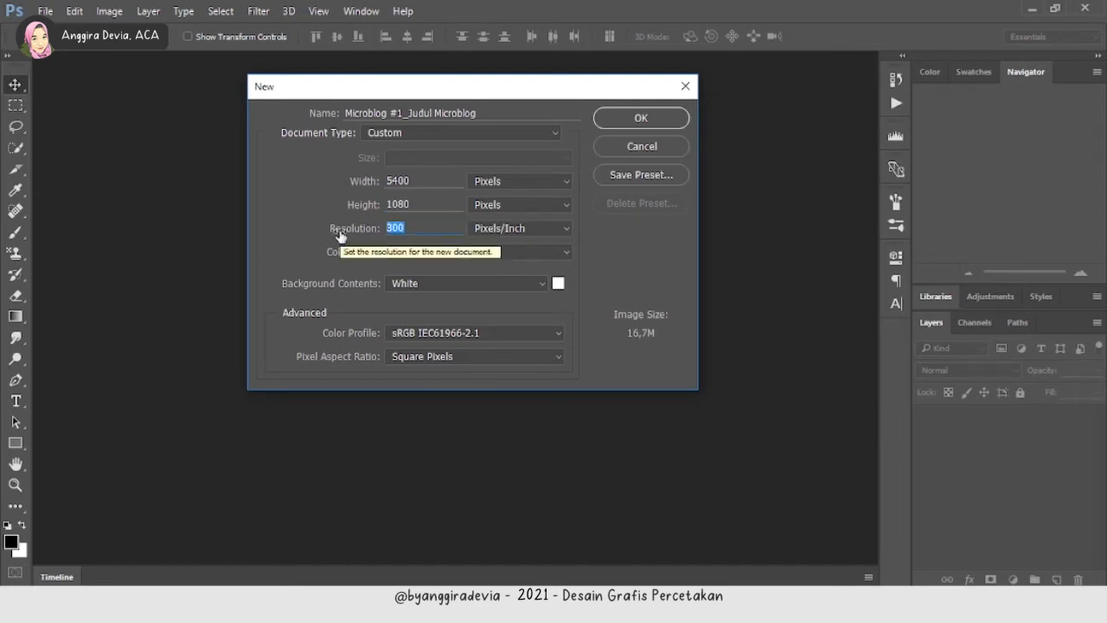
{"action": "type", "text": "72"}
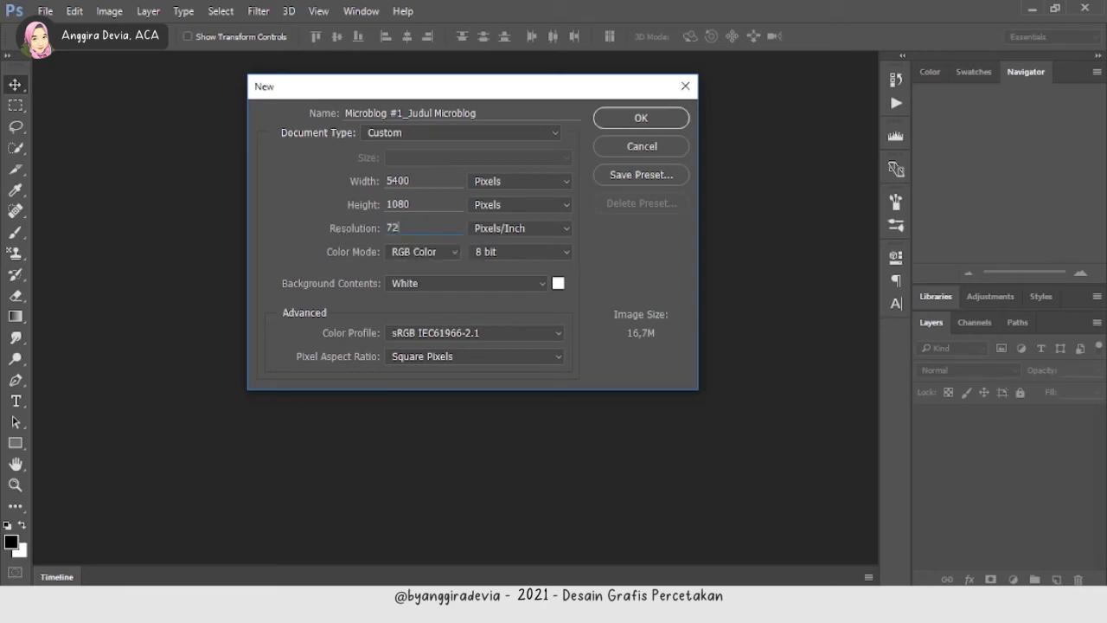
{"action": "left_click", "coordinate": [432, 259]}
{"action": "left_click", "coordinate": [433, 257]}
{"action": "left_click", "coordinate": [640, 118]}
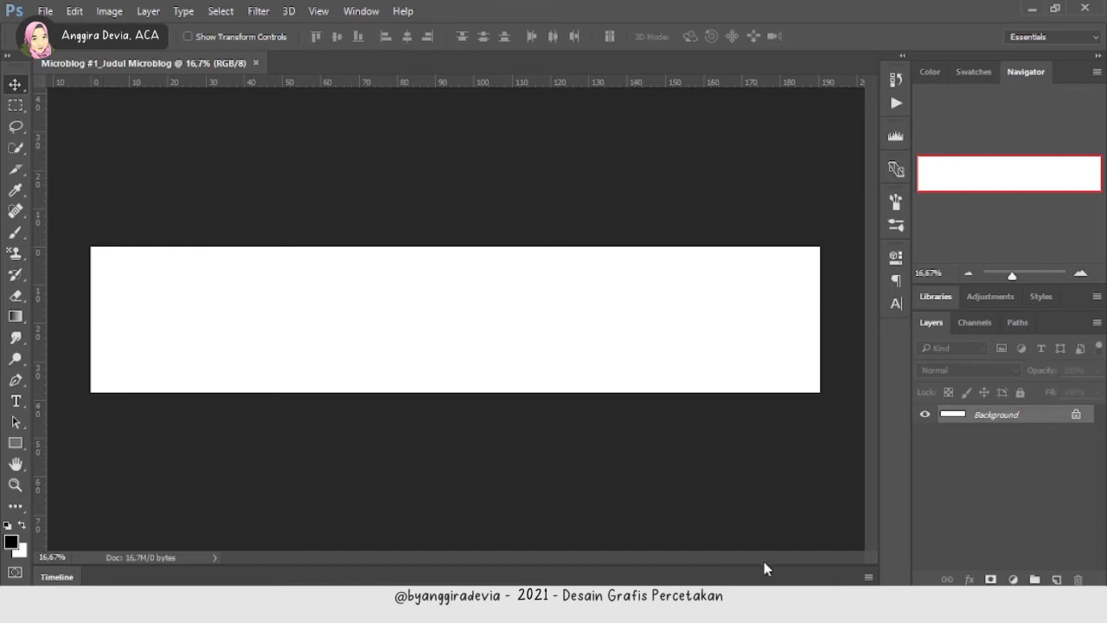
- Add a new layer and set the Brush tool to a hard round tip with 100% hardness and a size below 200 px
{"action": "left_click", "coordinate": [1056, 578]}
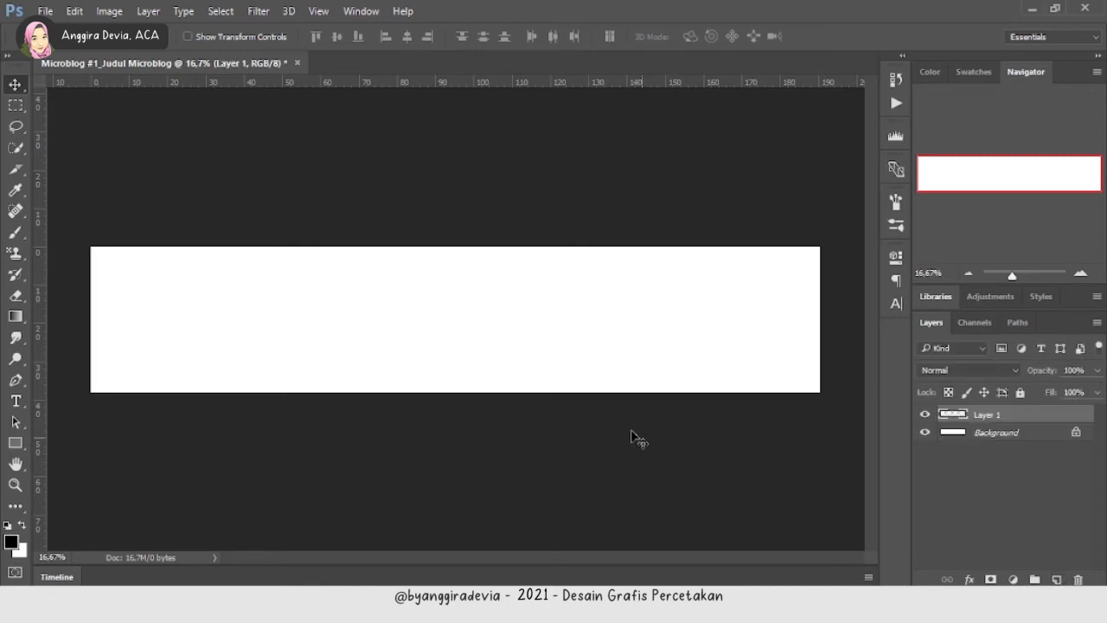
{"action": "key", "text": "b"}
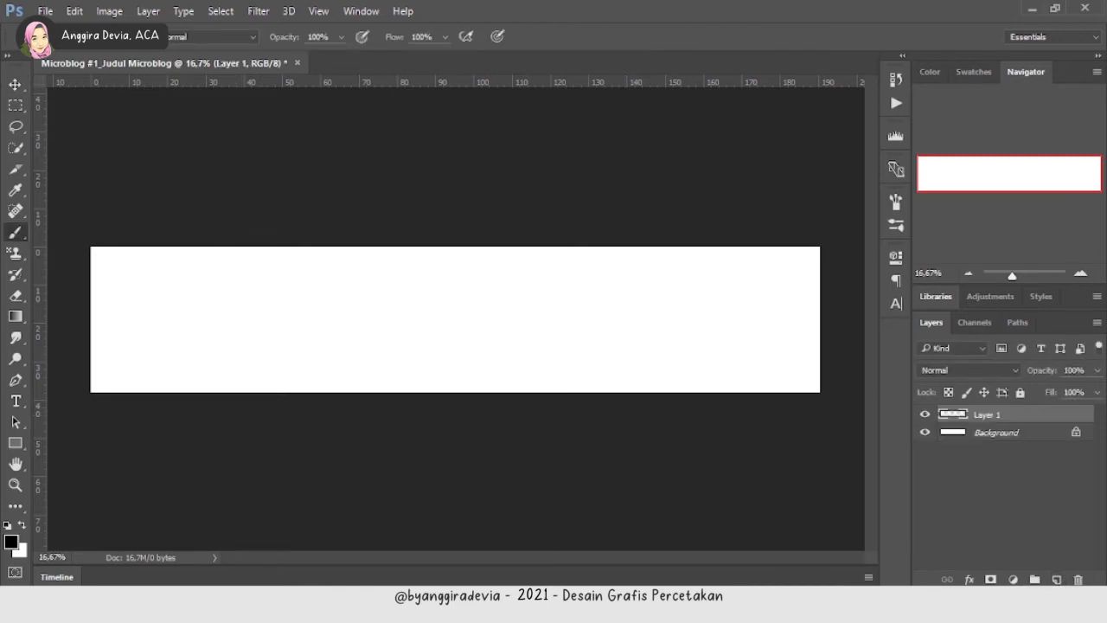
{"action": "left_click_drag", "start_coordinate": [88, 59], "coordinate": [79, 66]}
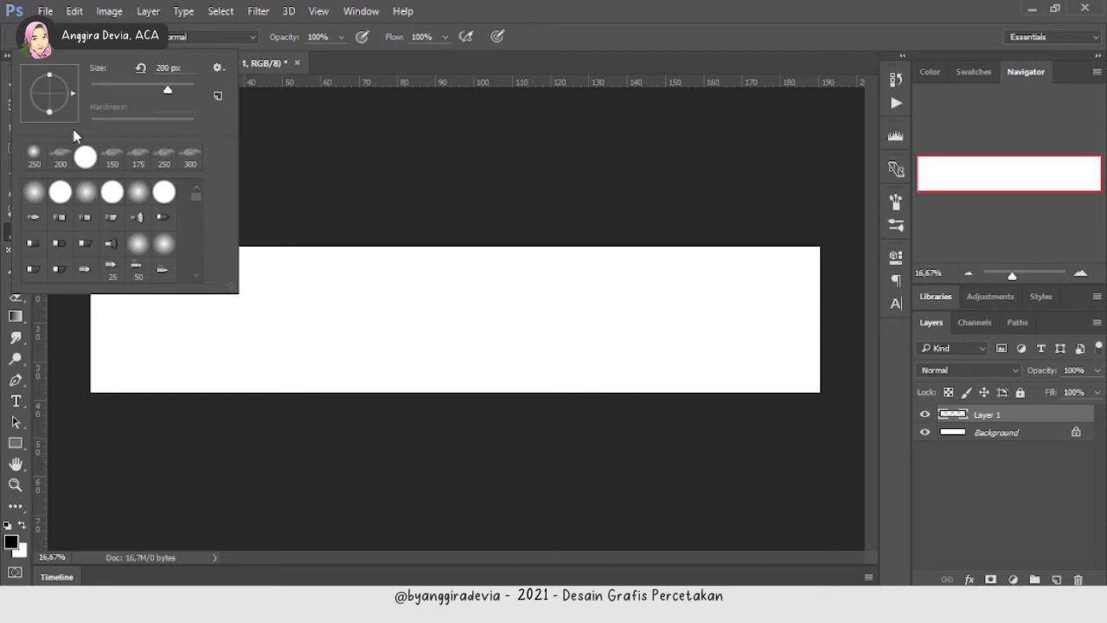
{"action": "left_click", "coordinate": [60, 192]}
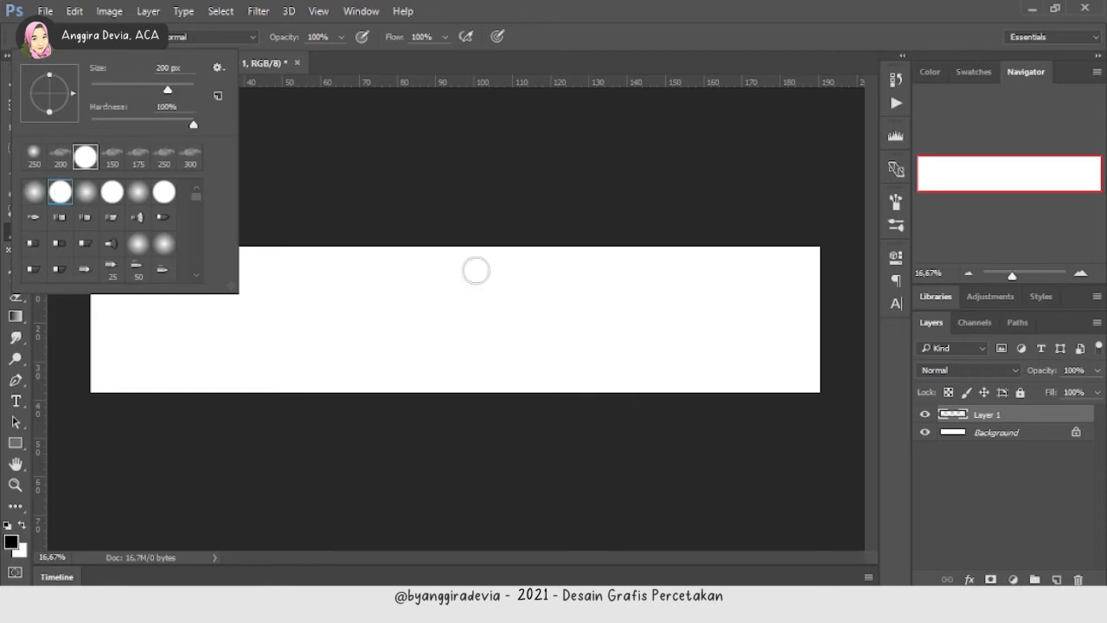
{"action": "left_click", "coordinate": [1001, 416]}
{"action": "key", "text": "bracketleft"}
{"action": "key", "text": "bracketleft"}
{"action": "key", "text": "bracketleft"}
{"action": "key", "text": "bracketleft"}
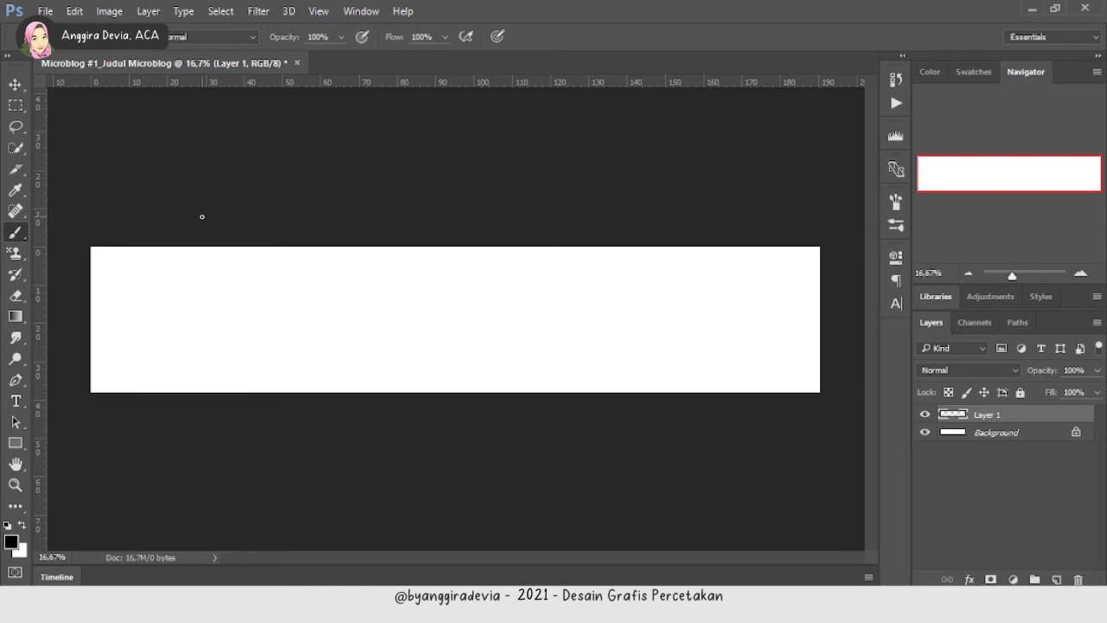
- Try painting a vertical divider stroke by hand across the canvas, once straight and once slanted, undoing each attempt
{"action": "left_click_drag", "start_coordinate": [202, 217], "coordinate": [204, 444]}
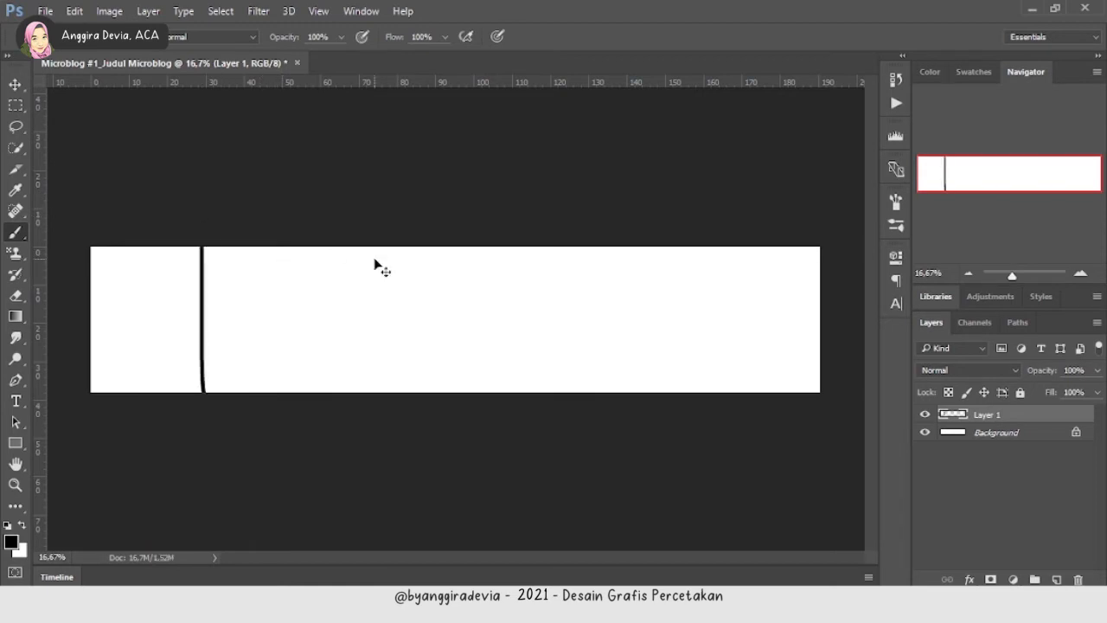
{"action": "key", "text": "ctrl+z"}
{"action": "left_click_drag", "start_coordinate": [247, 234], "coordinate": [239, 432]}
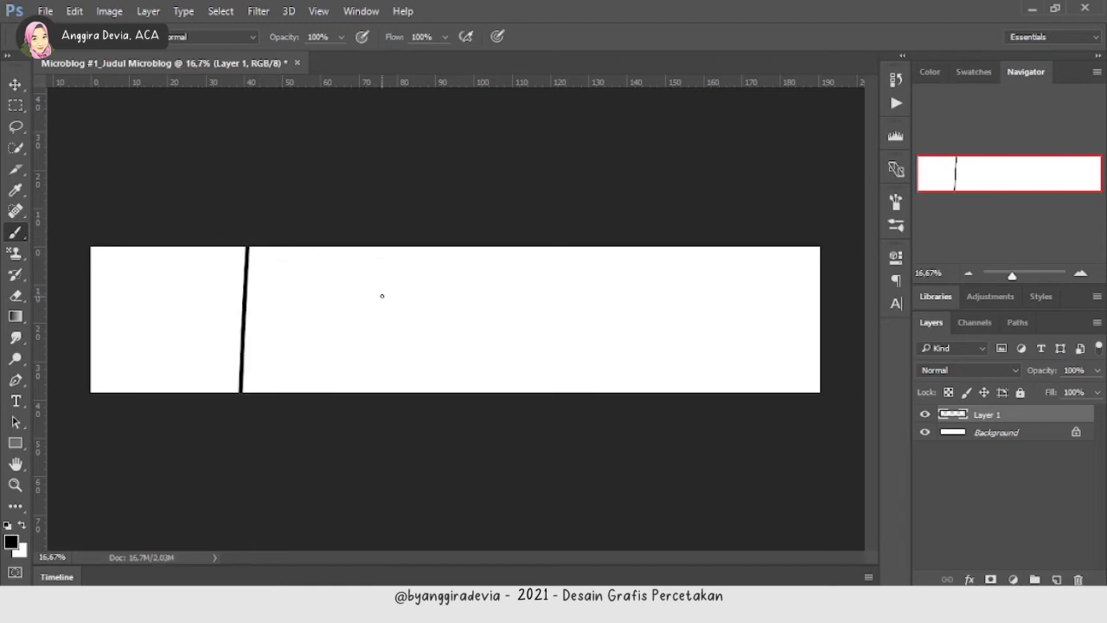
{"action": "key", "text": "ctrl+z"}
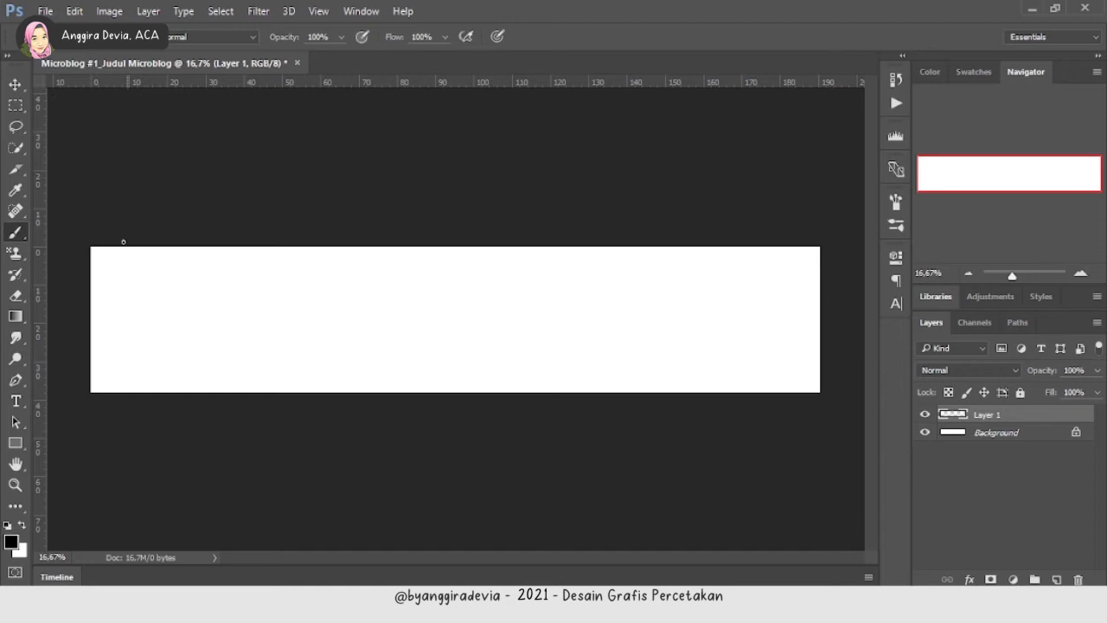
- Paint three roughly horizontal strokes along the canvas's upper edge and undo all of them
{"action": "left_click_drag", "start_coordinate": [157, 257], "coordinate": [211, 266]}
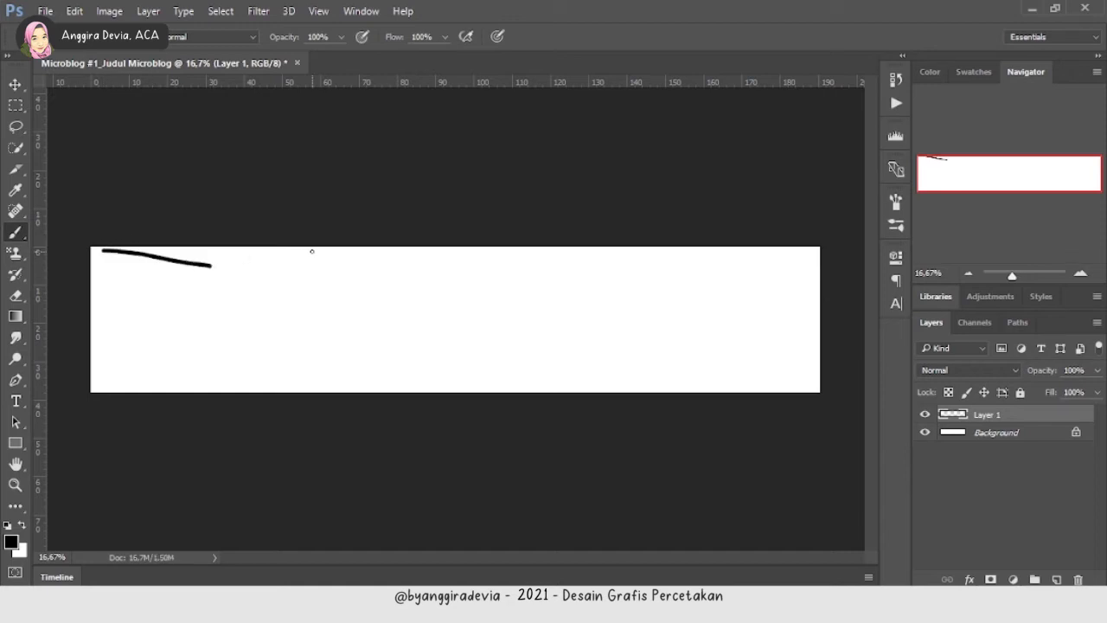
{"action": "left_click_drag", "start_coordinate": [311, 250], "coordinate": [418, 251]}
{"action": "left_click_drag", "start_coordinate": [557, 261], "coordinate": [714, 262]}
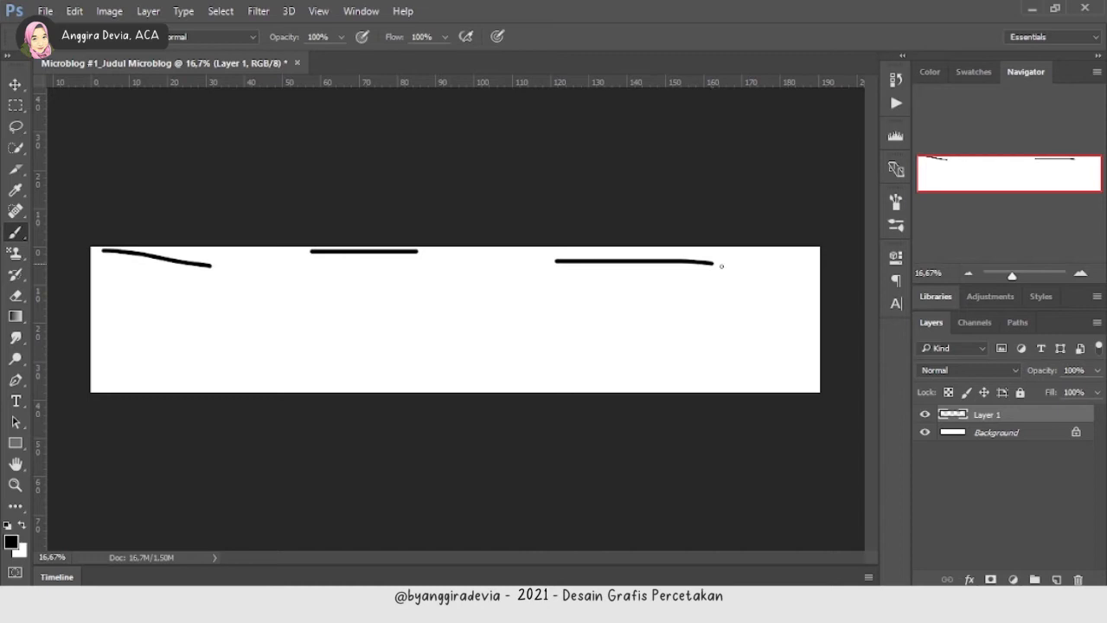
{"action": "key", "text": "ctrl+alt+z"}
{"action": "key", "text": "ctrl+alt+z"}
{"action": "key", "text": "ctrl+alt+z"}
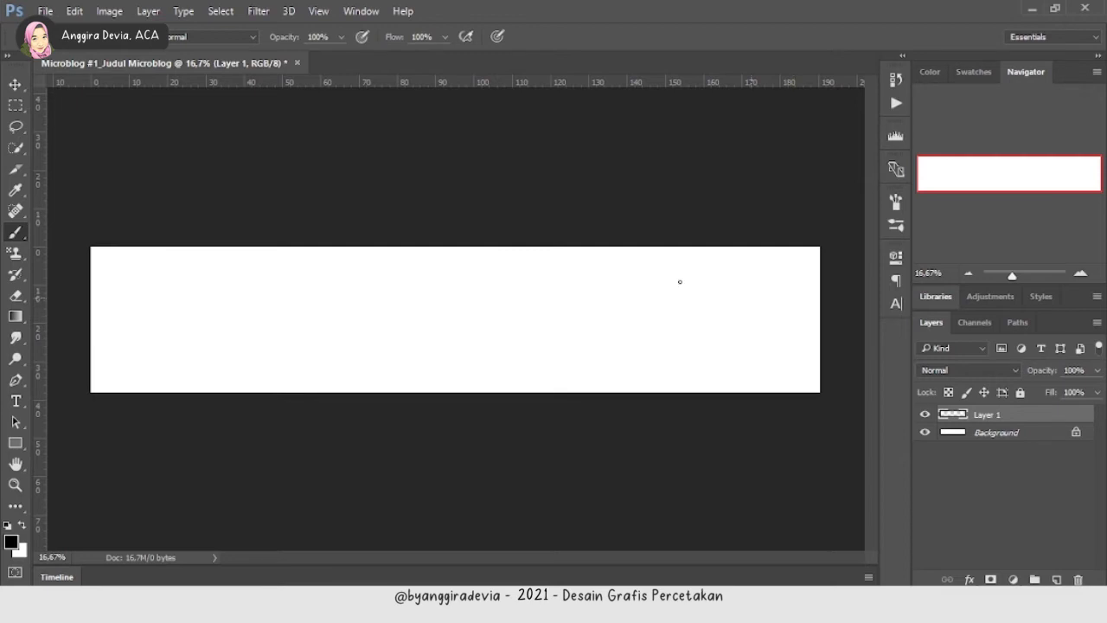
- Try placing vertical guides by eye at about 33, 54 and 38 cm on the ruler and undo them
{"action": "left_click_drag", "start_coordinate": [38, 138], "coordinate": [216, 152]}
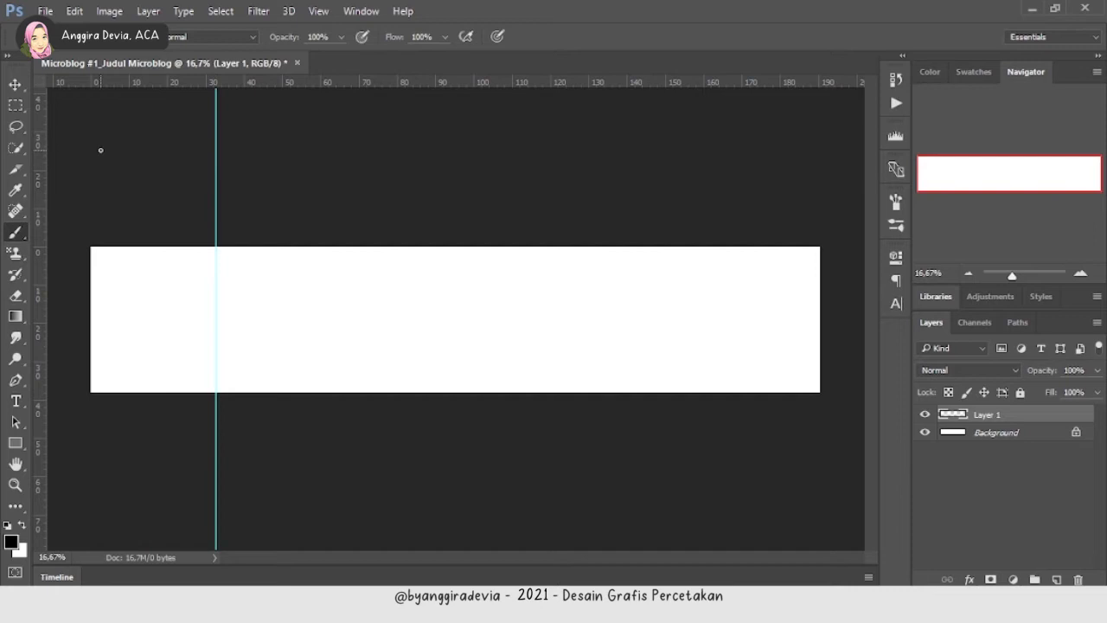
{"action": "left_click_drag", "start_coordinate": [39, 153], "coordinate": [298, 159]}
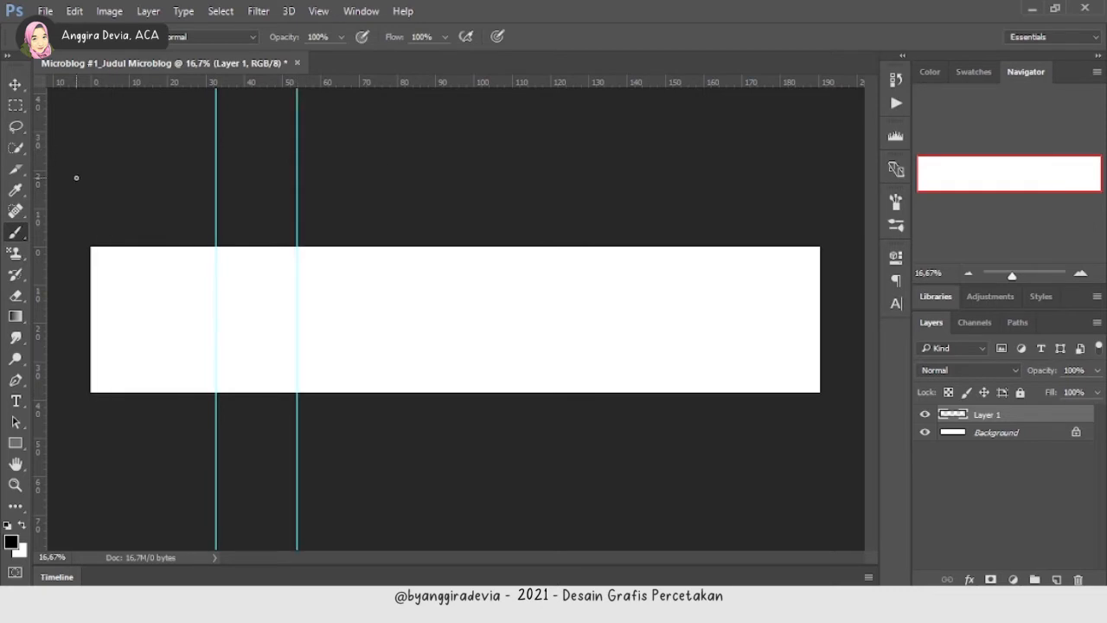
{"action": "key", "text": "ctrl+z"}
{"action": "key", "text": "ctrl+z"}
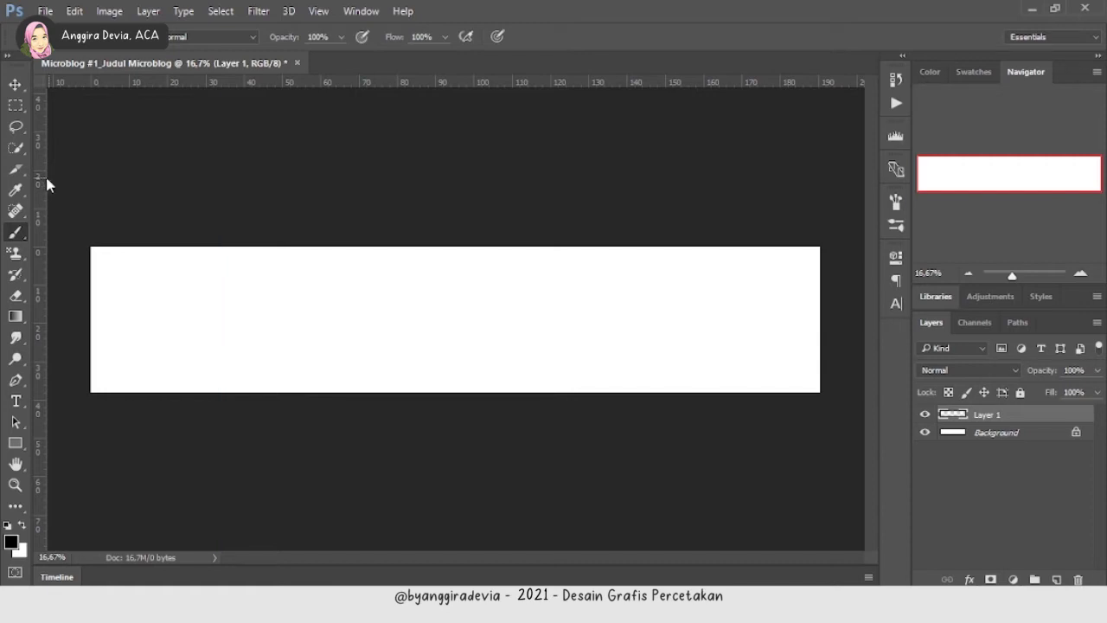
{"action": "left_click_drag", "start_coordinate": [44, 181], "coordinate": [236, 192]}
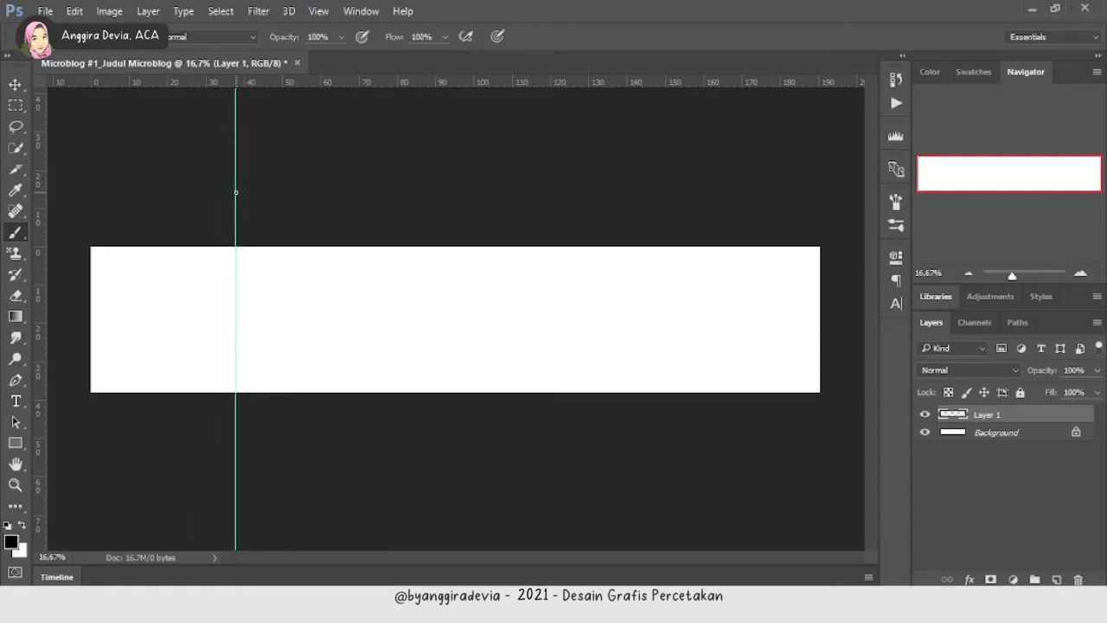
{"action": "key", "text": "ctrl+z"}
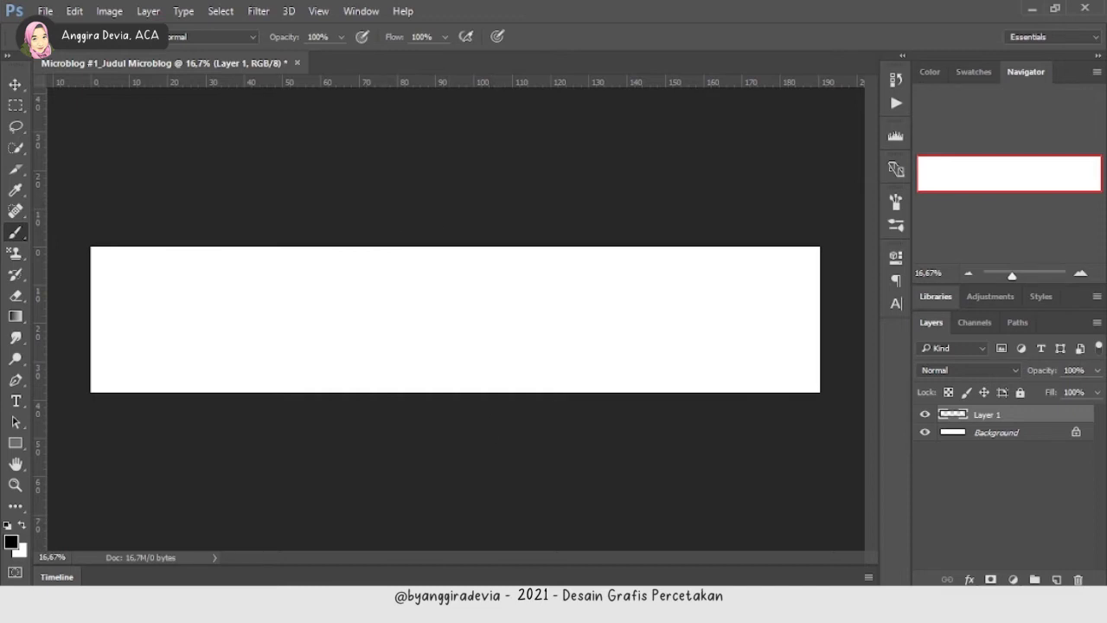
- Switch to the Notepad file with the size notes and add the lines "Menambahlan Garis Pandu (Guide)" and "View --> New Guide" below them
{"action": "mouse_move", "coordinate": [534, 605]}
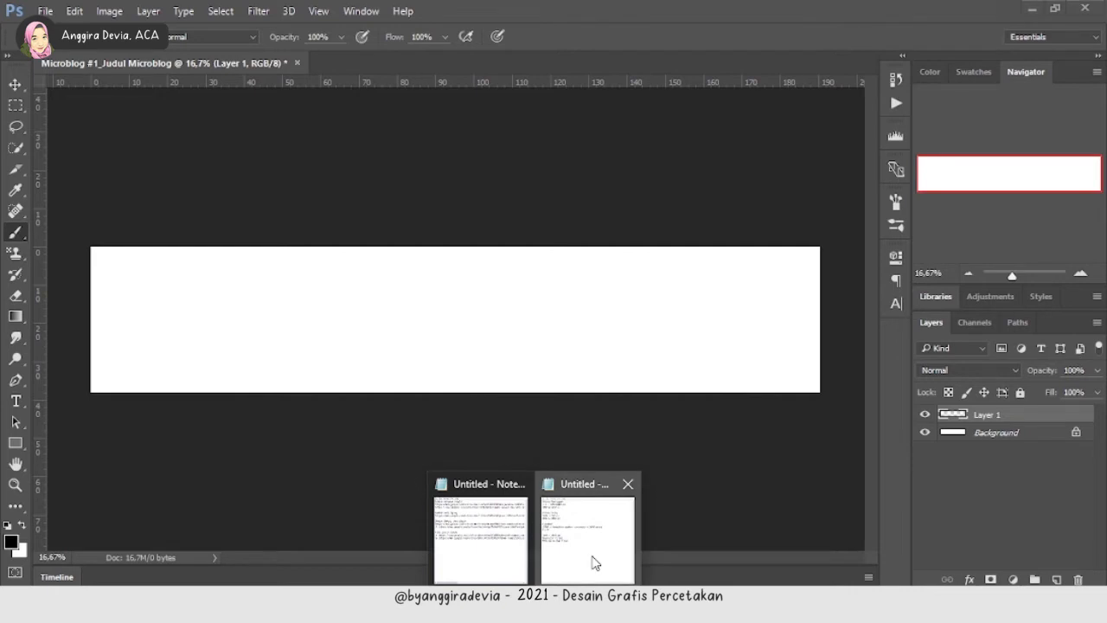
{"action": "left_click", "coordinate": [594, 564]}
{"action": "key", "text": "Return"}
{"action": "type", "text": "Menam"}
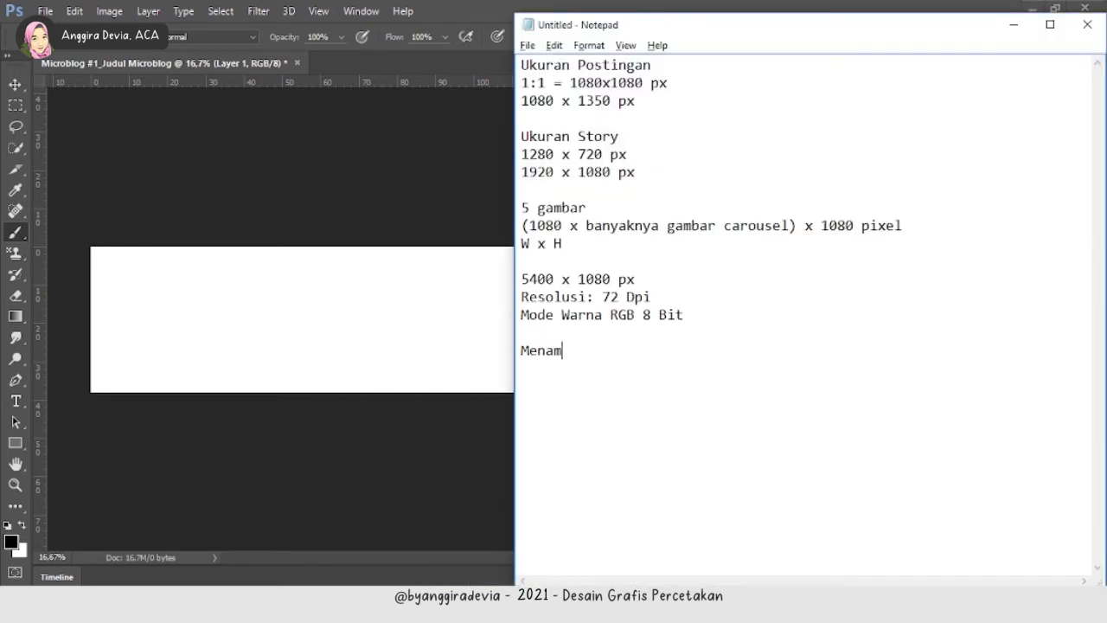
{"action": "type", "text": "bahlan Garis P"}
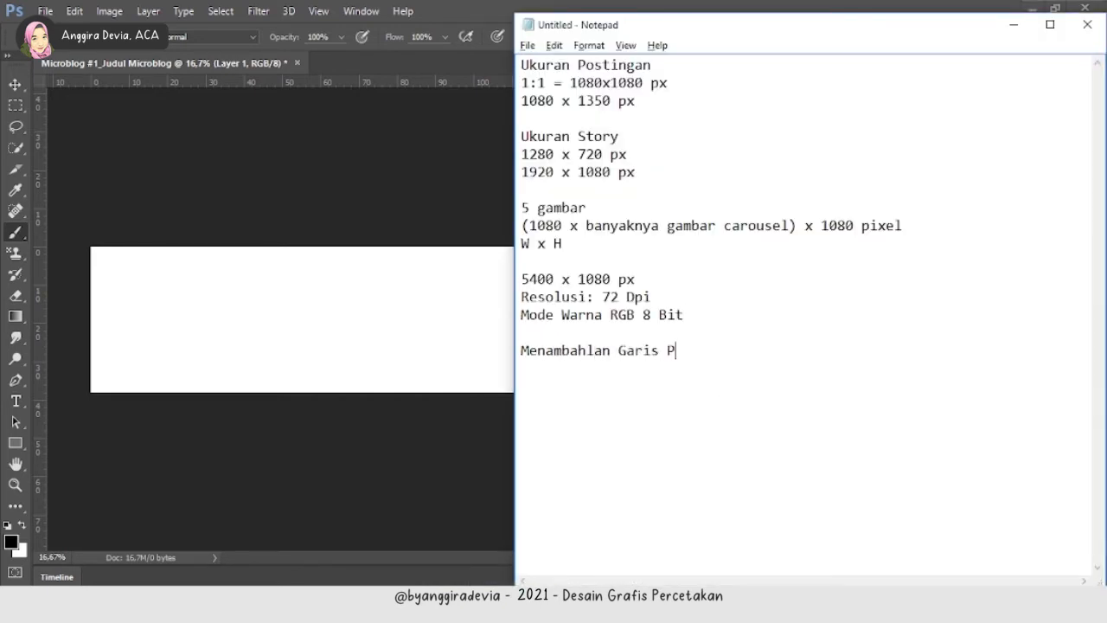
{"action": "type", "text": "andu (Guide)"}
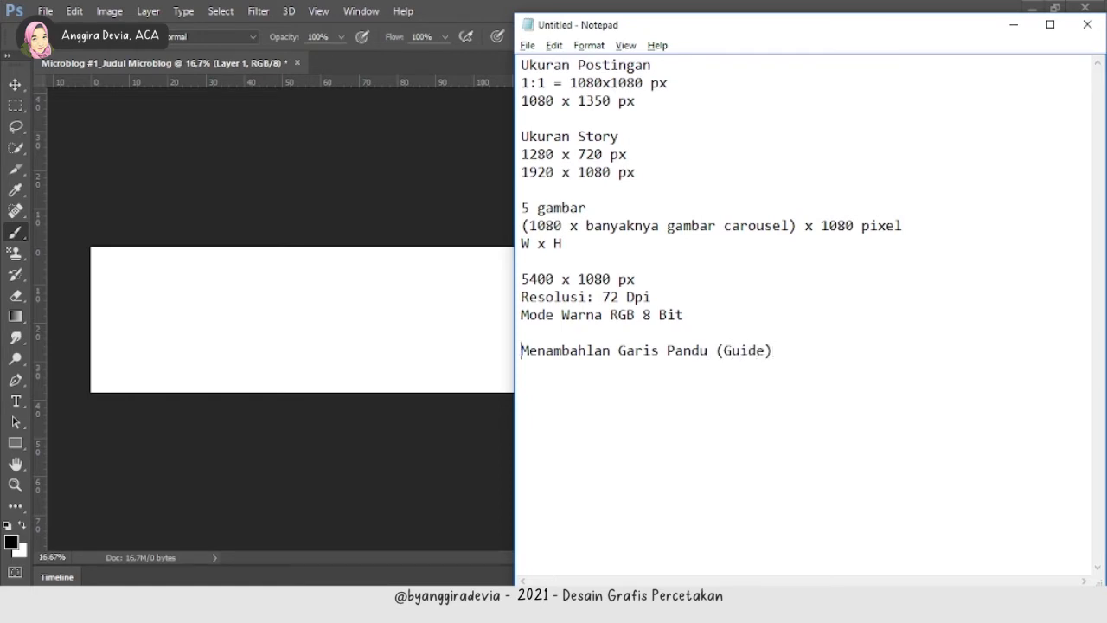
{"action": "key", "text": "Return"}
{"action": "type", "text": "View --> New Guide"}
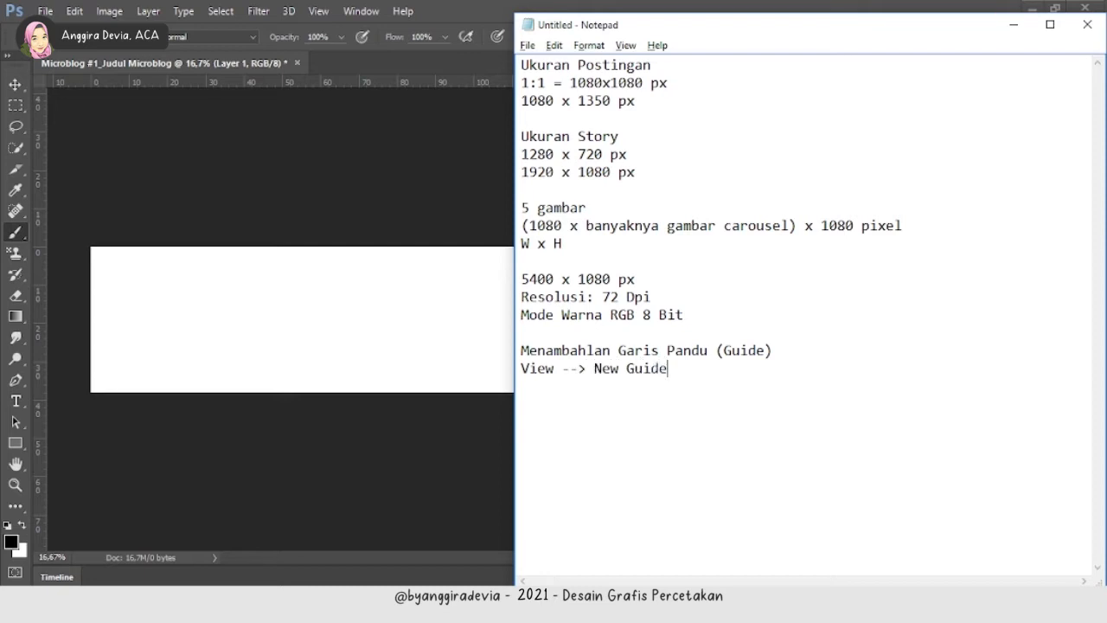
{"action": "key", "text": "shift+Home"}
{"action": "left_click", "coordinate": [530, 367]}
- Return to Photoshop and add a new vertical guide at position 1080 px
{"action": "key", "text": "alt+Tab"}
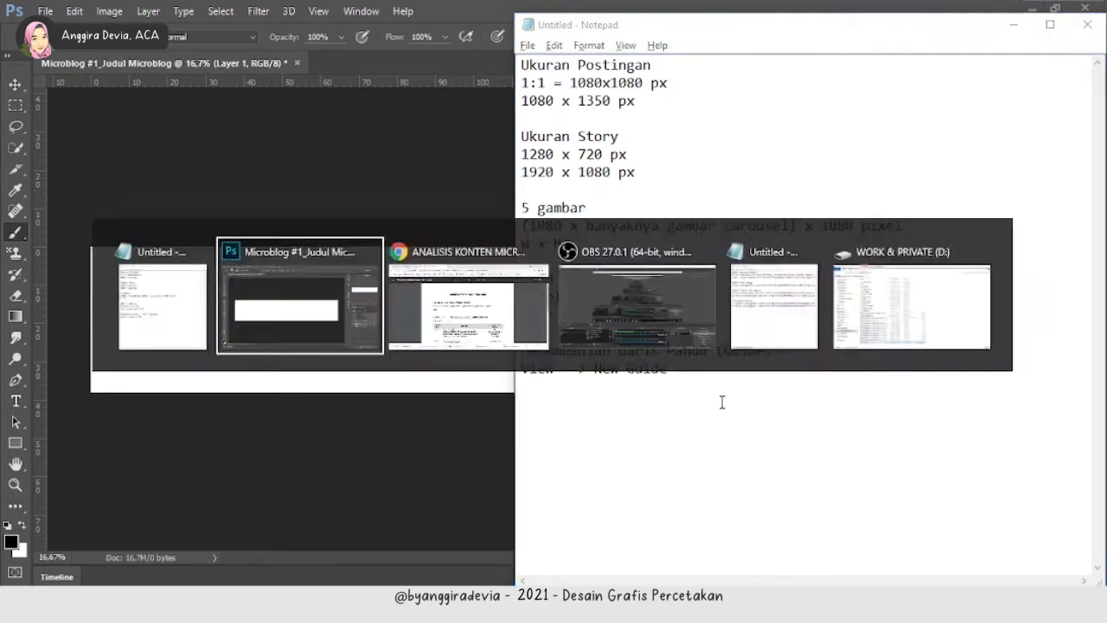
{"action": "left_click", "coordinate": [318, 12]}
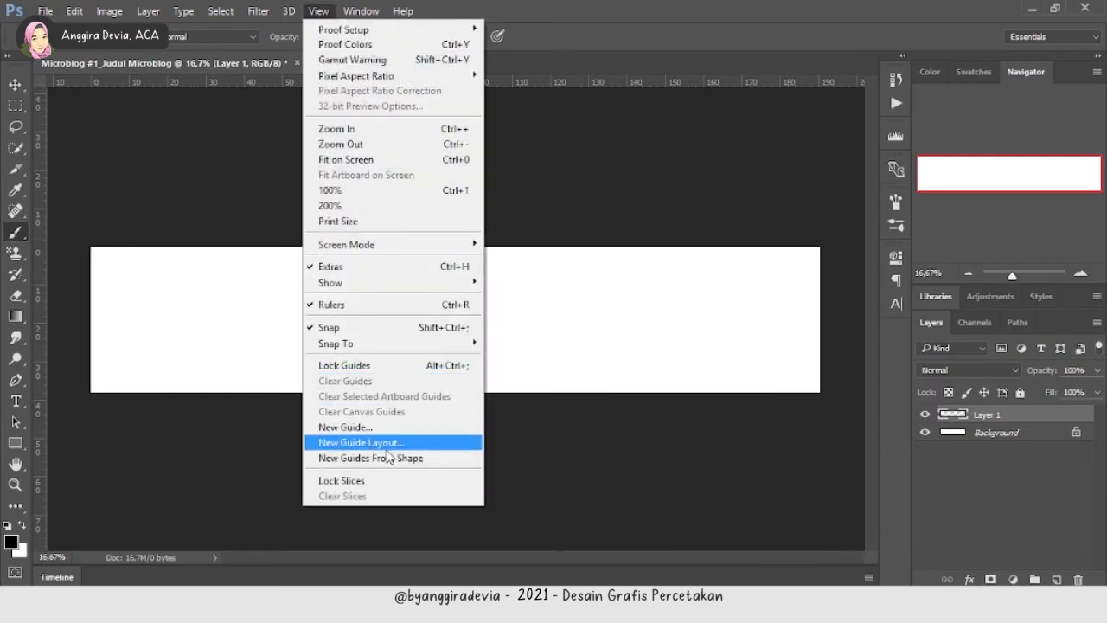
{"action": "left_click", "coordinate": [364, 428]}
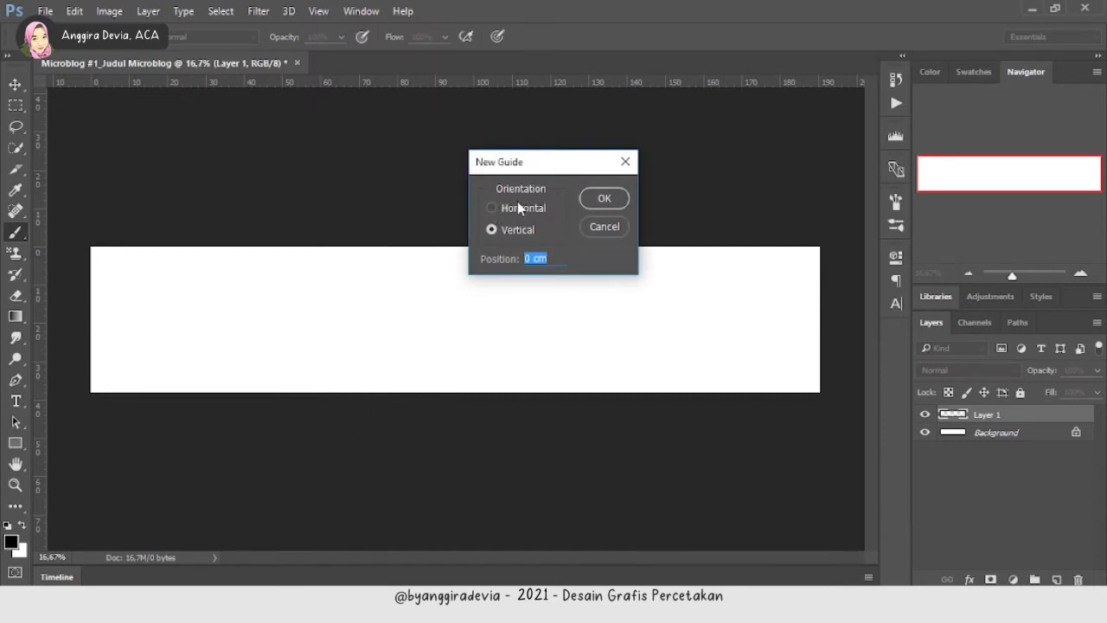
{"action": "left_click", "coordinate": [494, 208]}
{"action": "left_click", "coordinate": [493, 209]}
{"action": "left_click_drag", "start_coordinate": [556, 257], "coordinate": [523, 258]}
{"action": "type", "text": "1080 px"}
{"action": "key", "text": "BackSpace"}
{"action": "key", "text": "BackSpace"}
{"action": "type", "text": "c"}
{"action": "key", "text": "BackSpace"}
{"action": "type", "text": "px"}
{"action": "left_click", "coordinate": [597, 199]}
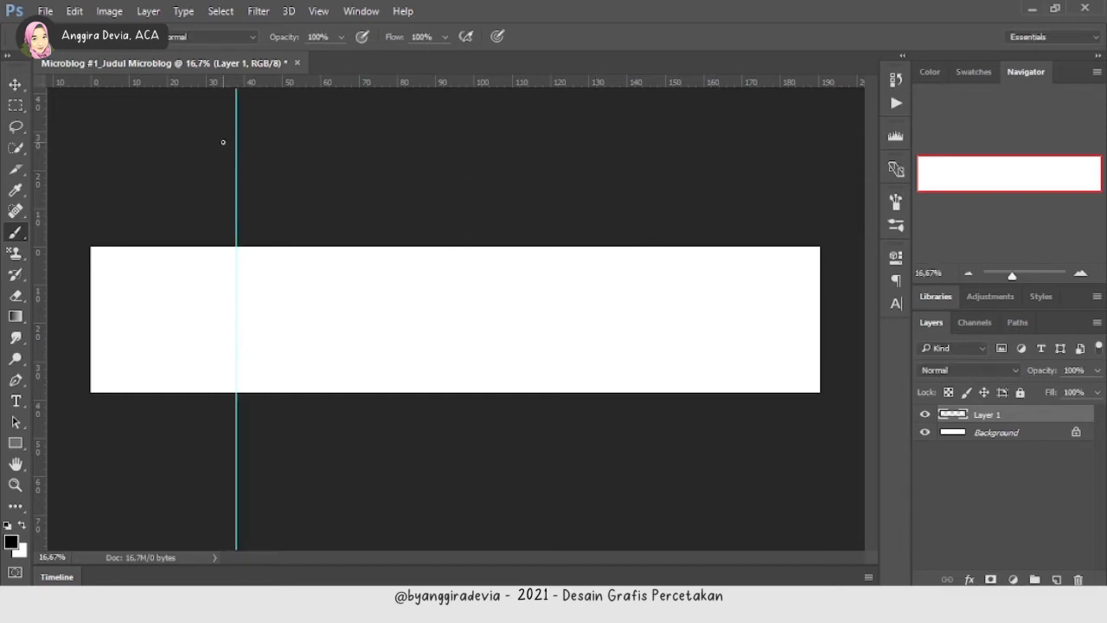
- Add two more vertical guides at positions 2160 px and 3240 px
{"action": "left_click", "coordinate": [317, 10]}
{"action": "left_click", "coordinate": [404, 427]}
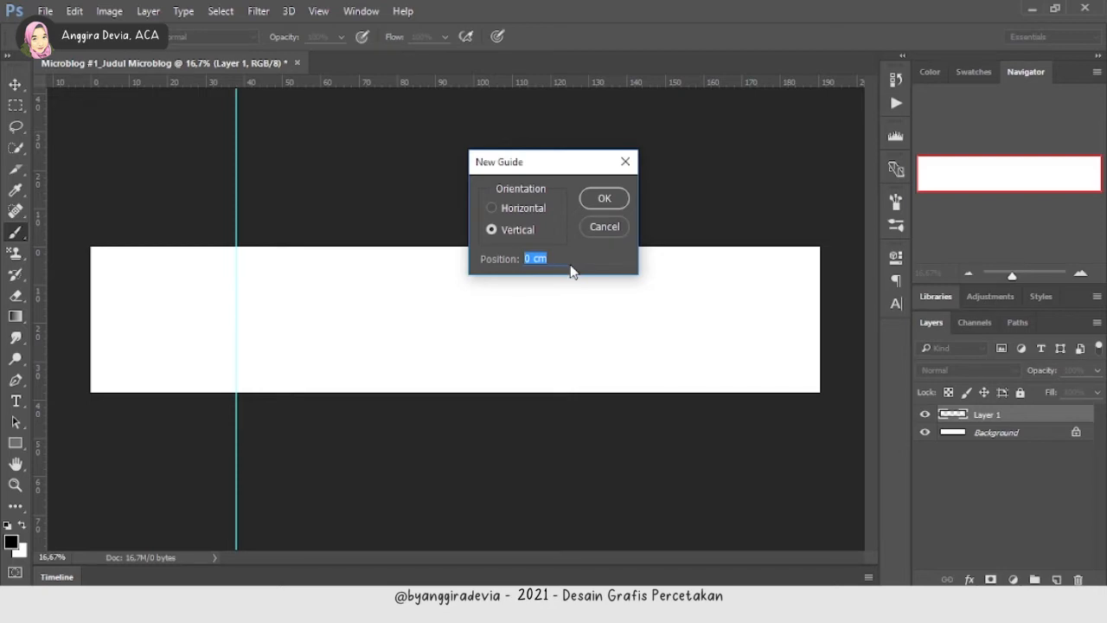
{"action": "type", "text": "2160 px"}
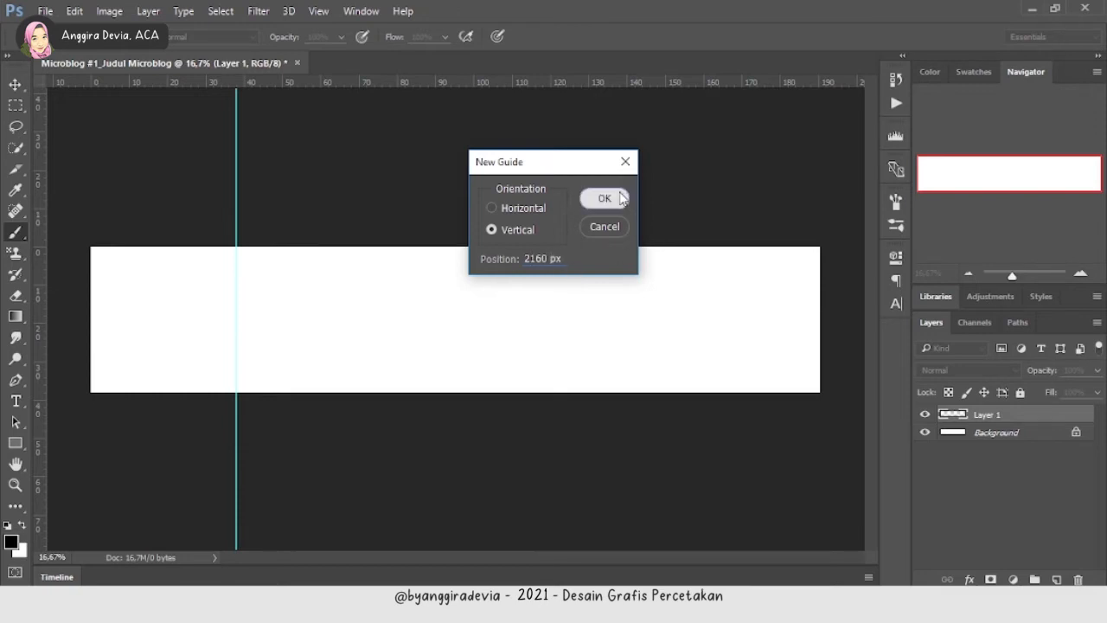
{"action": "left_click", "coordinate": [621, 198]}
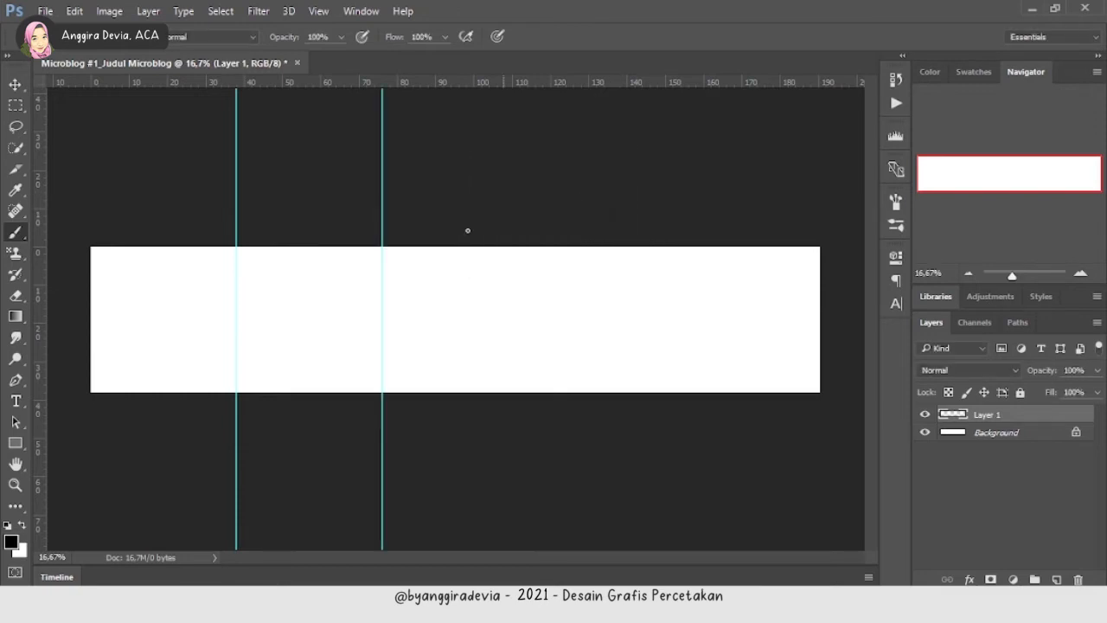
{"action": "left_click", "coordinate": [317, 11]}
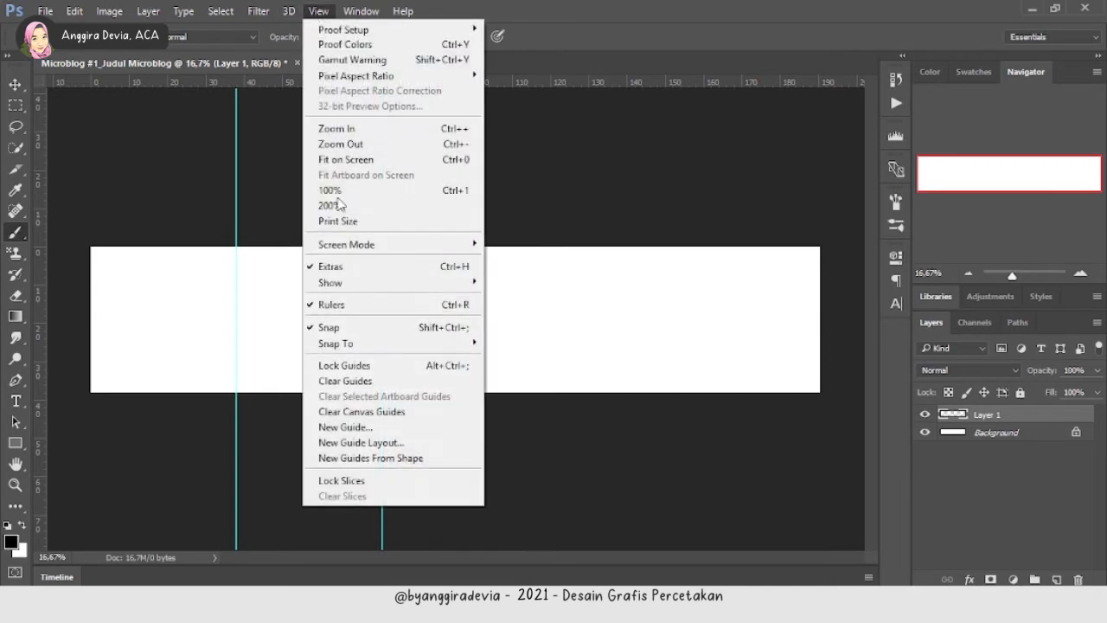
{"action": "left_click", "coordinate": [365, 432]}
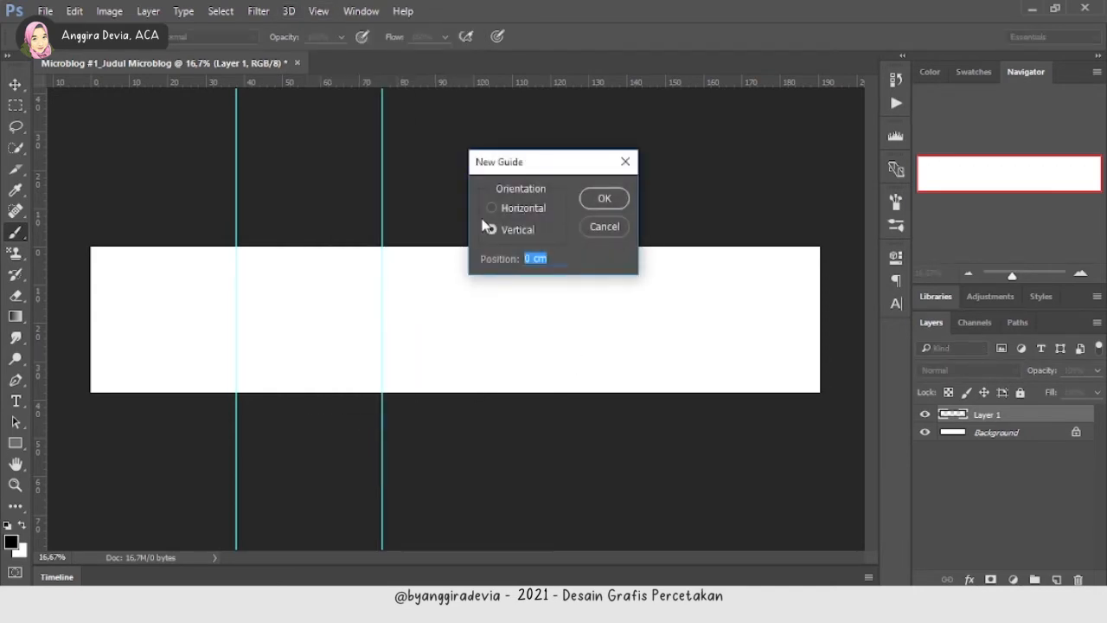
{"action": "type", "text": "3240 px"}
{"action": "key", "text": "Return"}
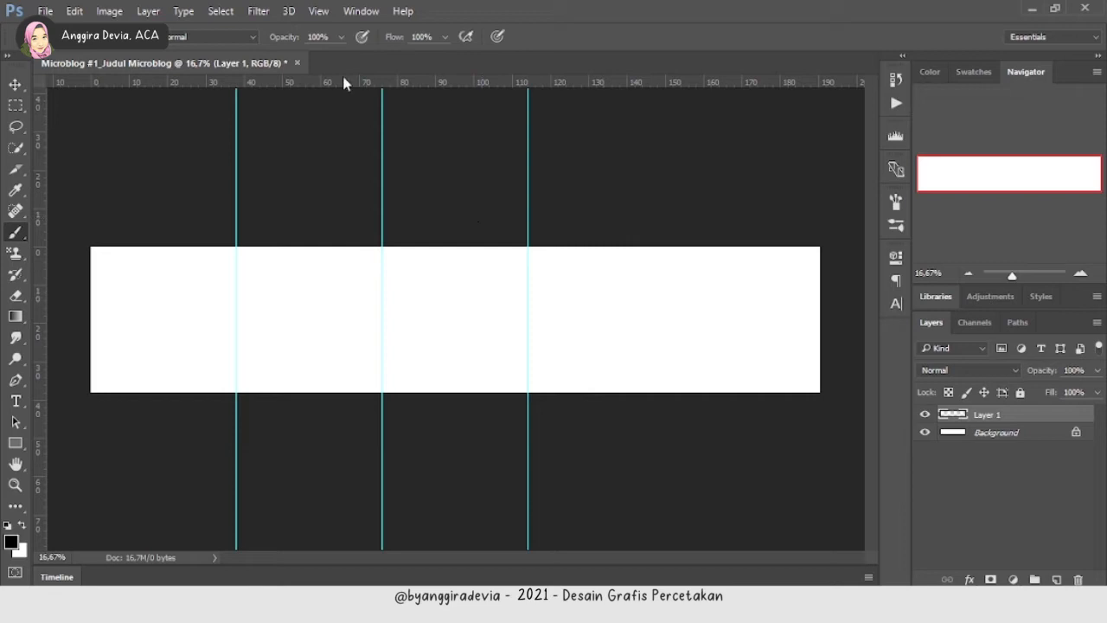
- Calculate 1080 × 4 in the calculator and add a vertical guide at position 4320 px
{"action": "left_click", "coordinate": [318, 12]}
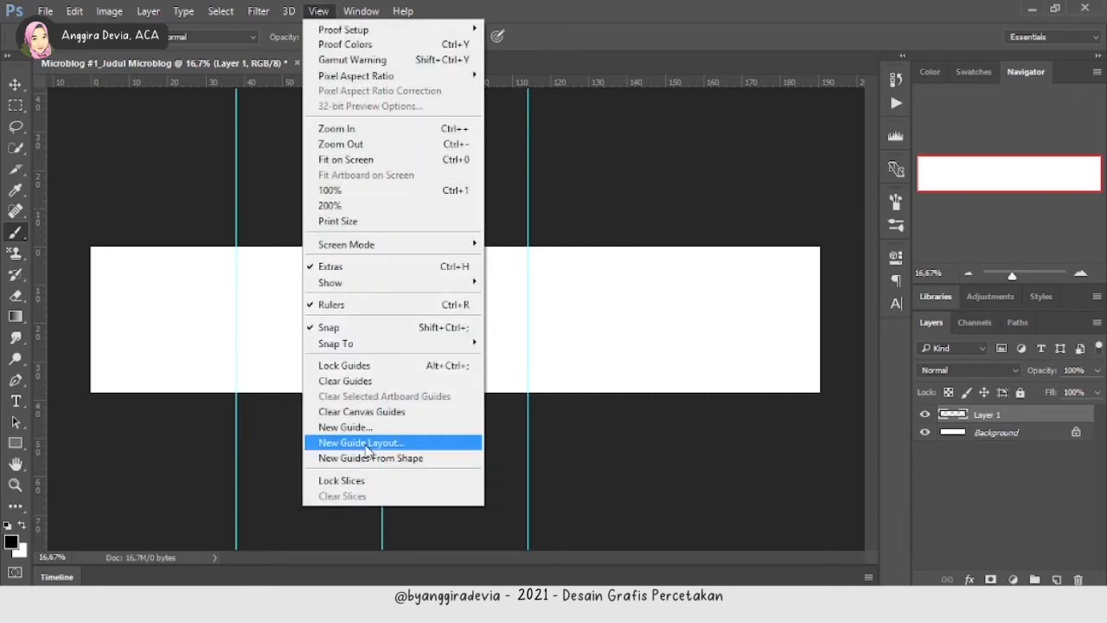
{"action": "left_click", "coordinate": [346, 427]}
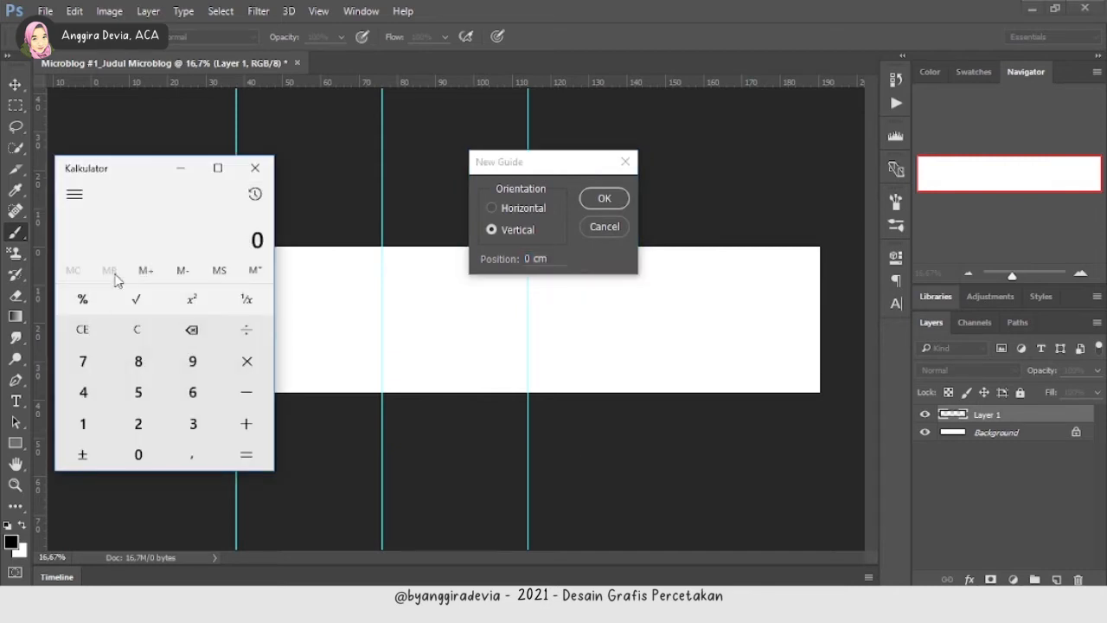
{"action": "left_click", "coordinate": [82, 421]}
{"action": "left_click", "coordinate": [141, 454]}
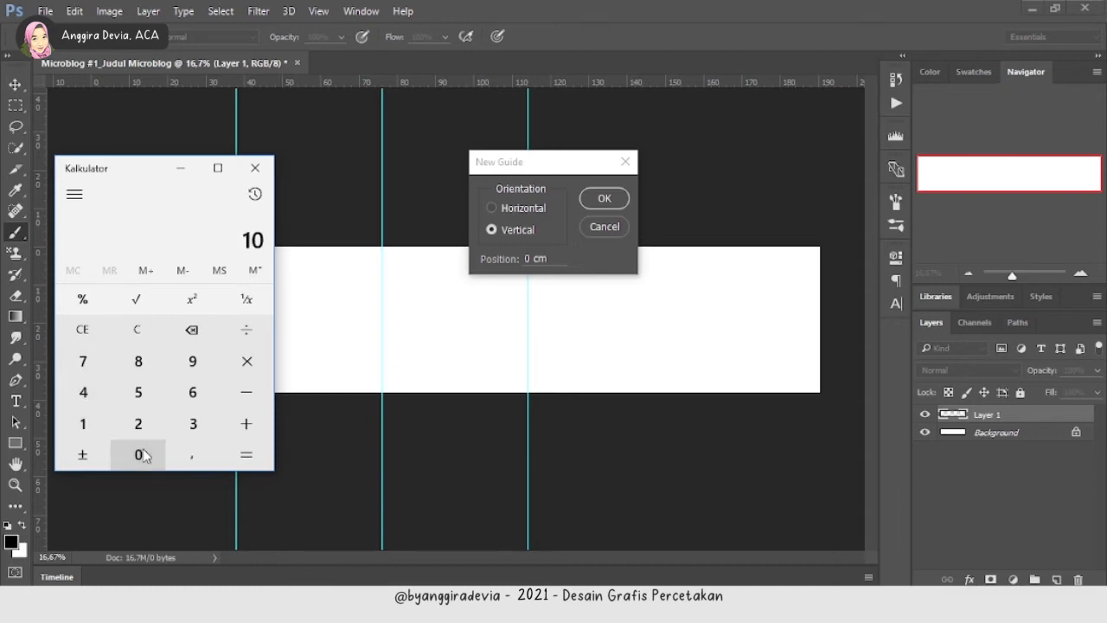
{"action": "left_click", "coordinate": [138, 361]}
{"action": "left_click", "coordinate": [141, 454]}
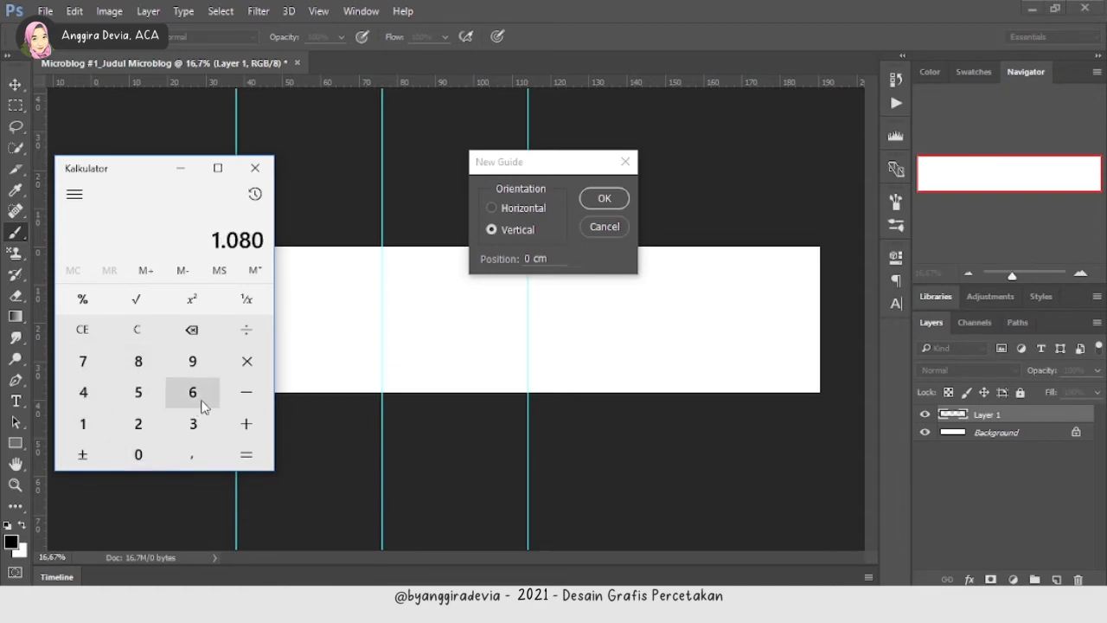
{"action": "left_click", "coordinate": [247, 363]}
{"action": "left_click", "coordinate": [85, 390]}
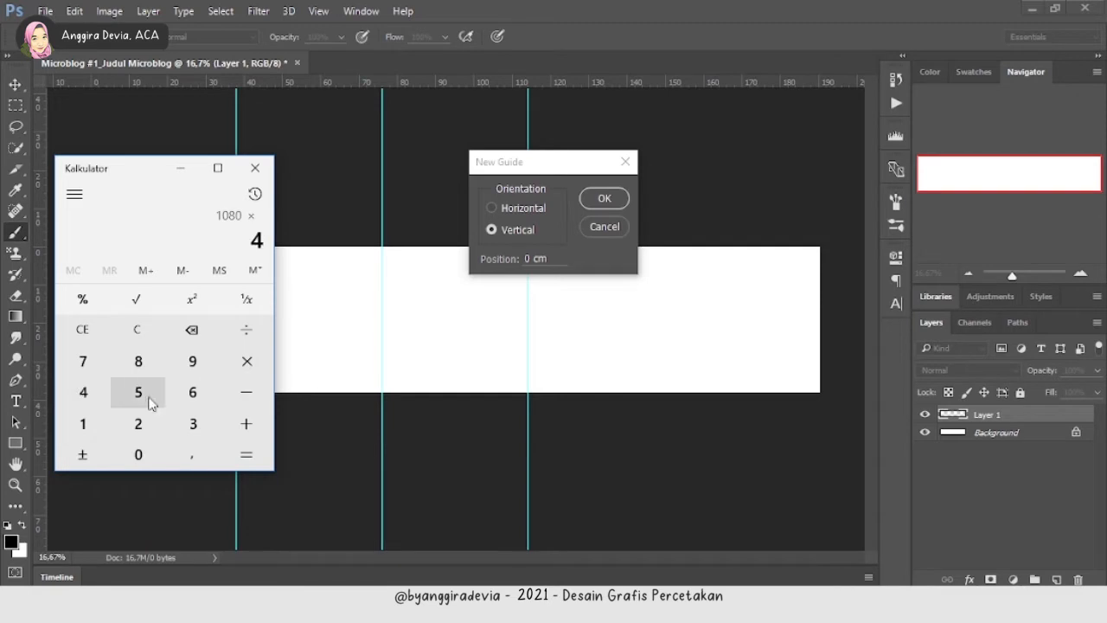
{"action": "left_click", "coordinate": [247, 464]}
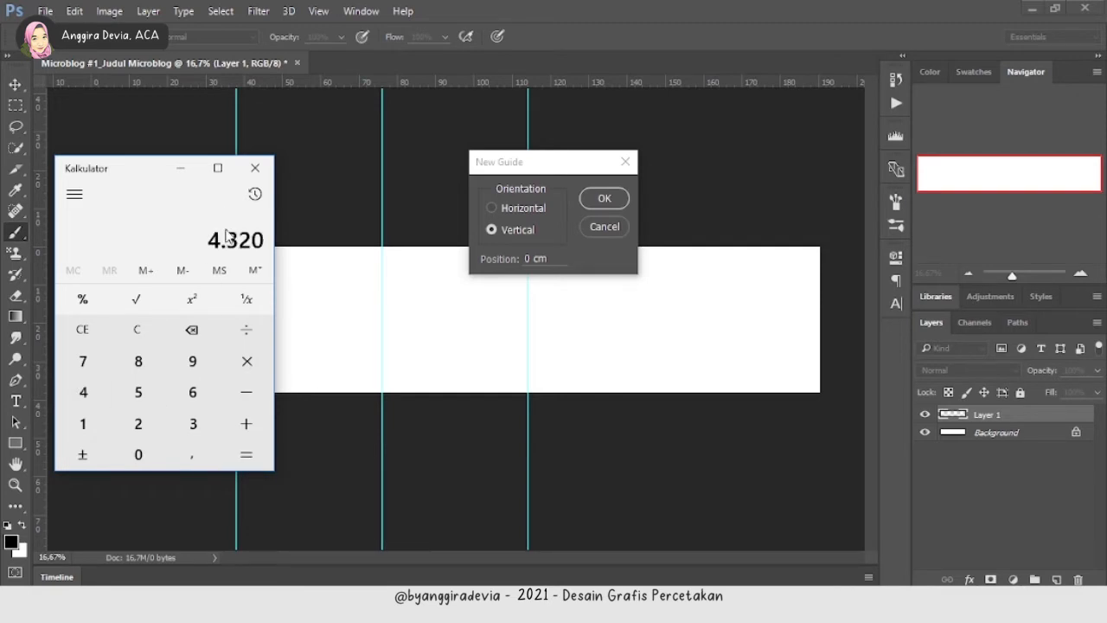
{"action": "left_click", "coordinate": [180, 168]}
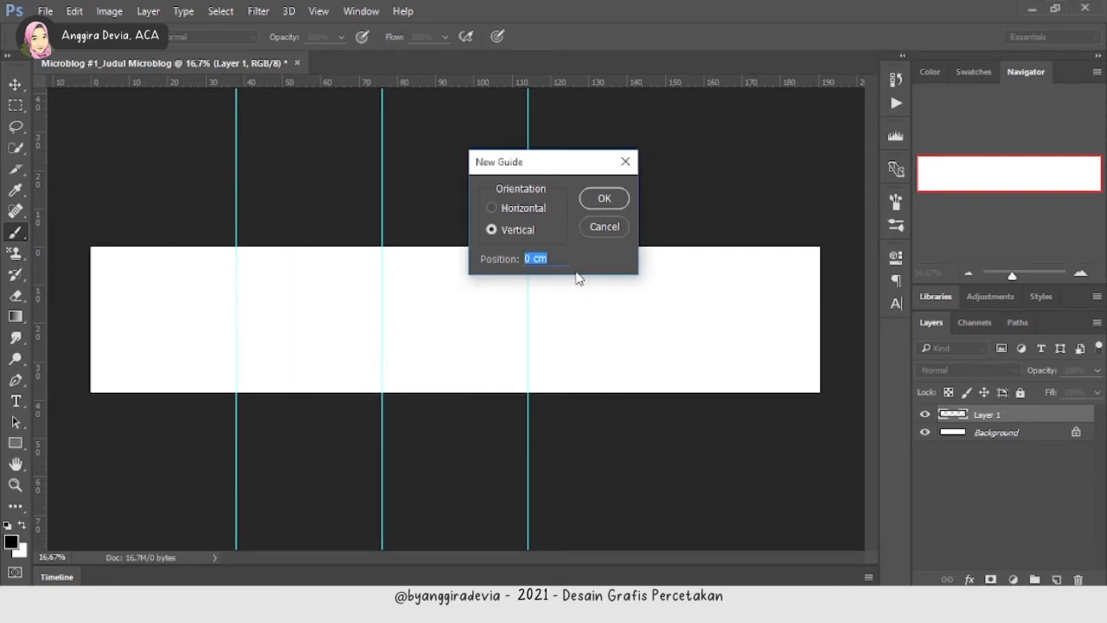
{"action": "type", "text": "4320 px"}
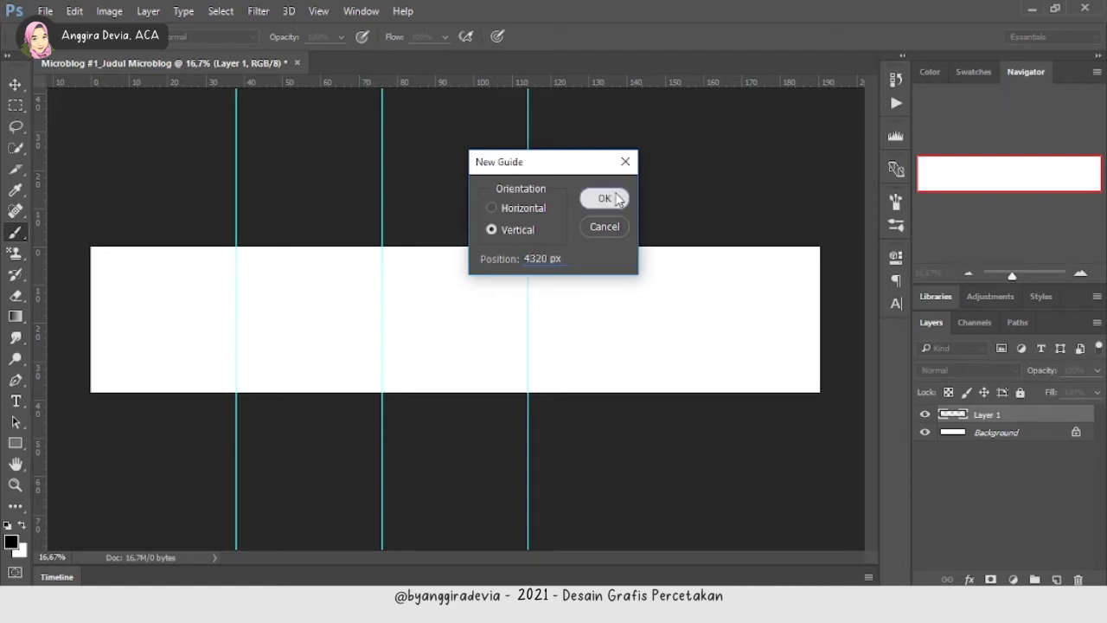
{"action": "left_click", "coordinate": [615, 198]}
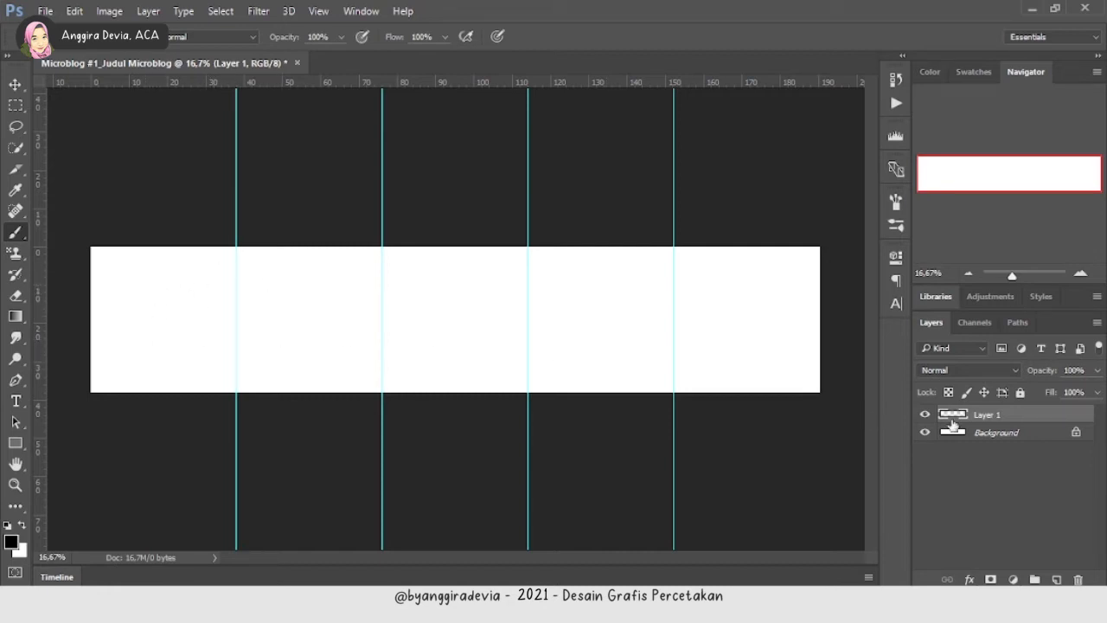
- Delete the empty Layer 1 and activate the Move tool
{"action": "left_click_drag", "start_coordinate": [1030, 421], "coordinate": [1078, 578]}
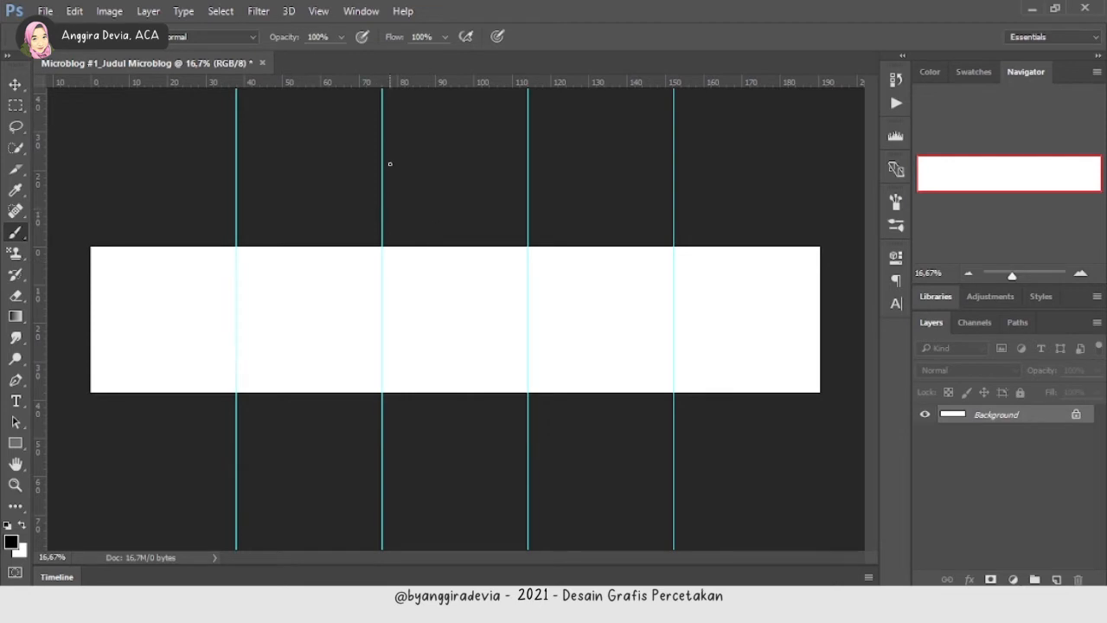
{"action": "left_click", "coordinate": [14, 85]}
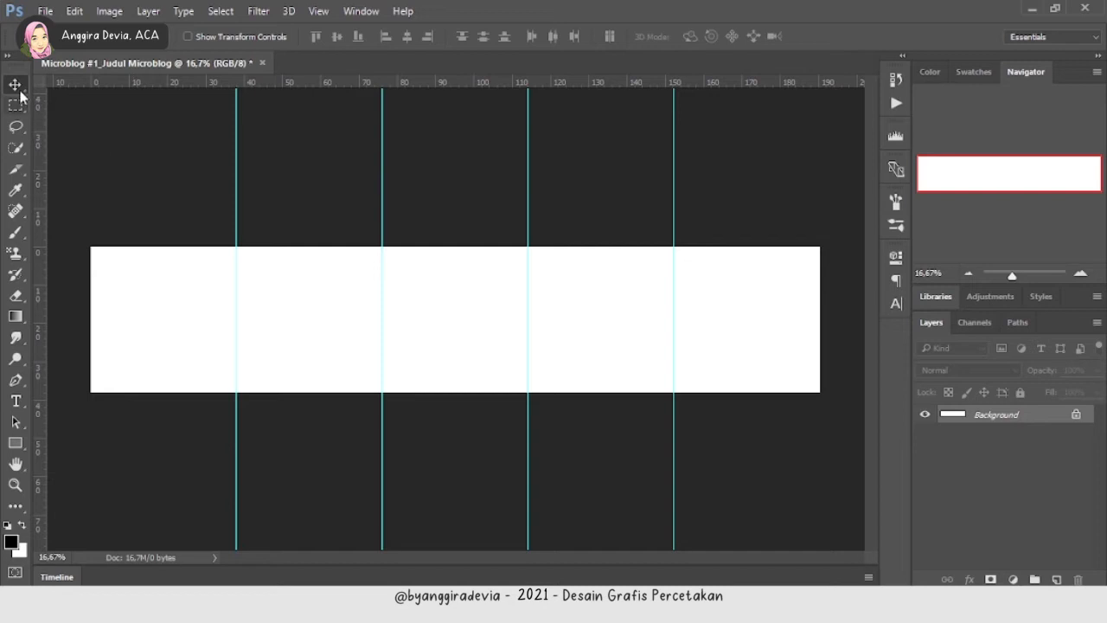
{"action": "right_click", "coordinate": [19, 92]}
{"action": "left_click", "coordinate": [36, 92]}
- Try removing the 1080 px guide by moving it off the canvas onto the ruler, undoing each attempt
{"action": "left_click_drag", "start_coordinate": [236, 268], "coordinate": [25, 291]}
{"action": "key", "text": "ctrl+z"}
{"action": "left_click_drag", "start_coordinate": [236, 260], "coordinate": [35, 259]}
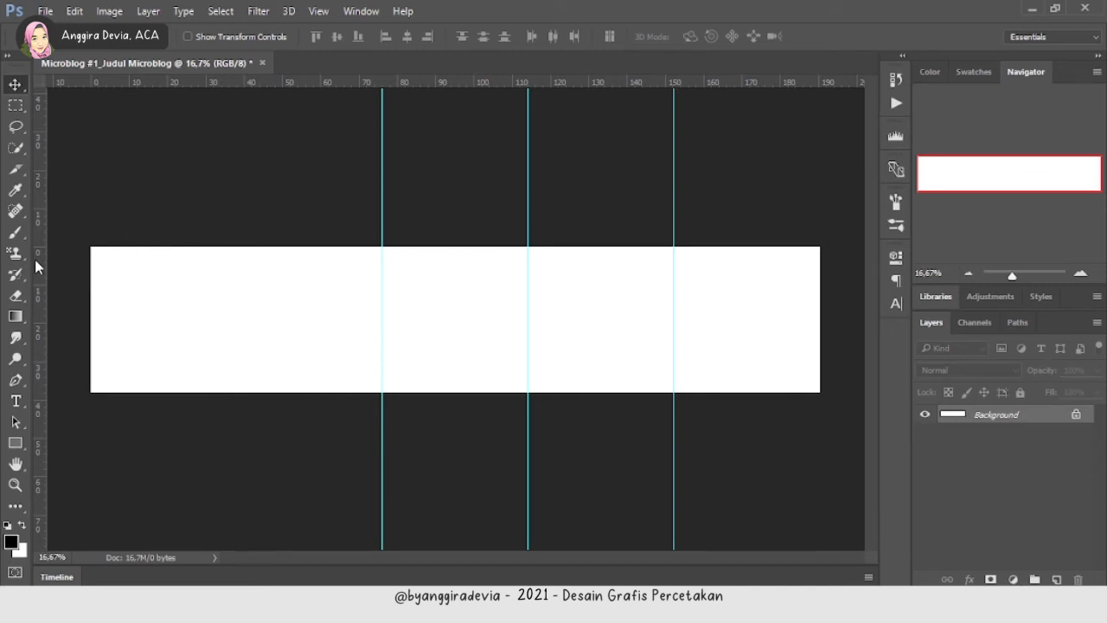
{"action": "key", "text": "ctrl+z"}
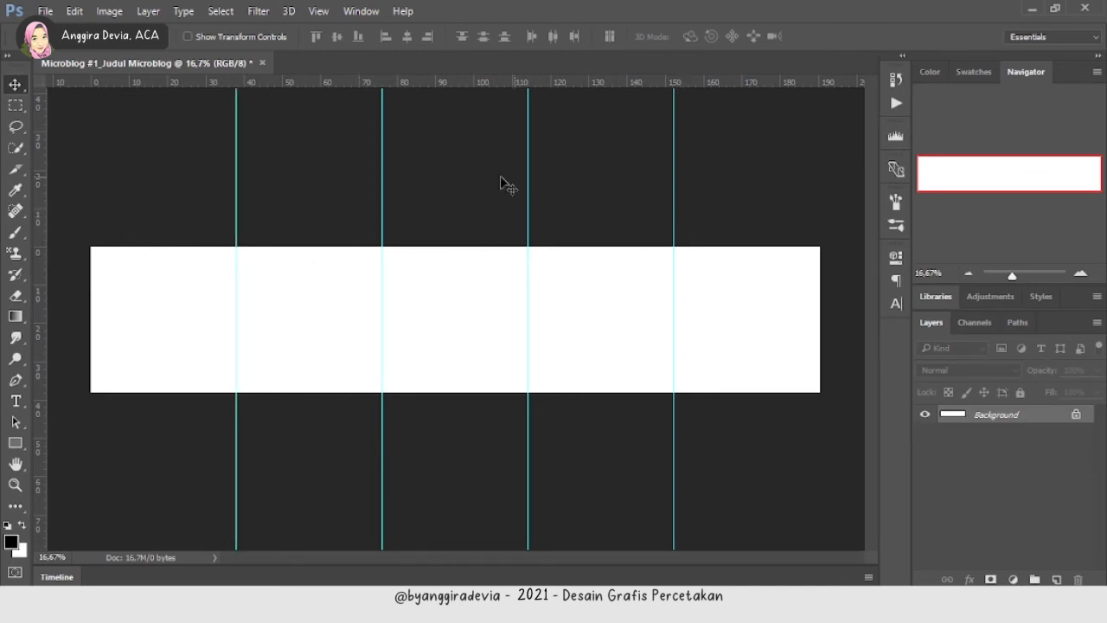
- Clear all guides from the document and undo the clearing
{"action": "left_click", "coordinate": [318, 10]}
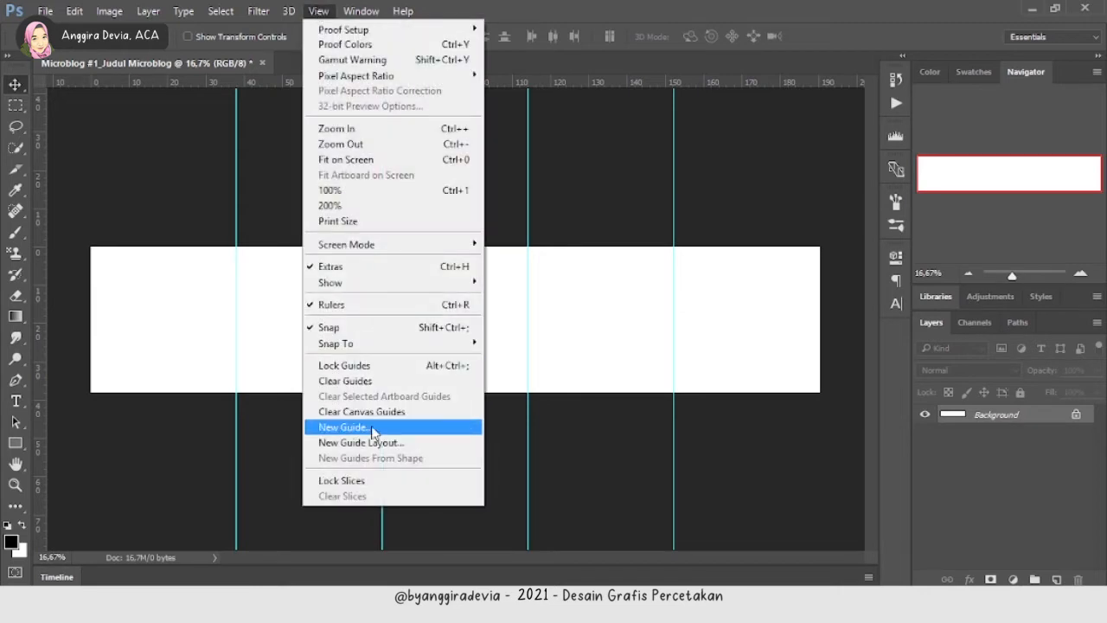
{"action": "left_click", "coordinate": [358, 382]}
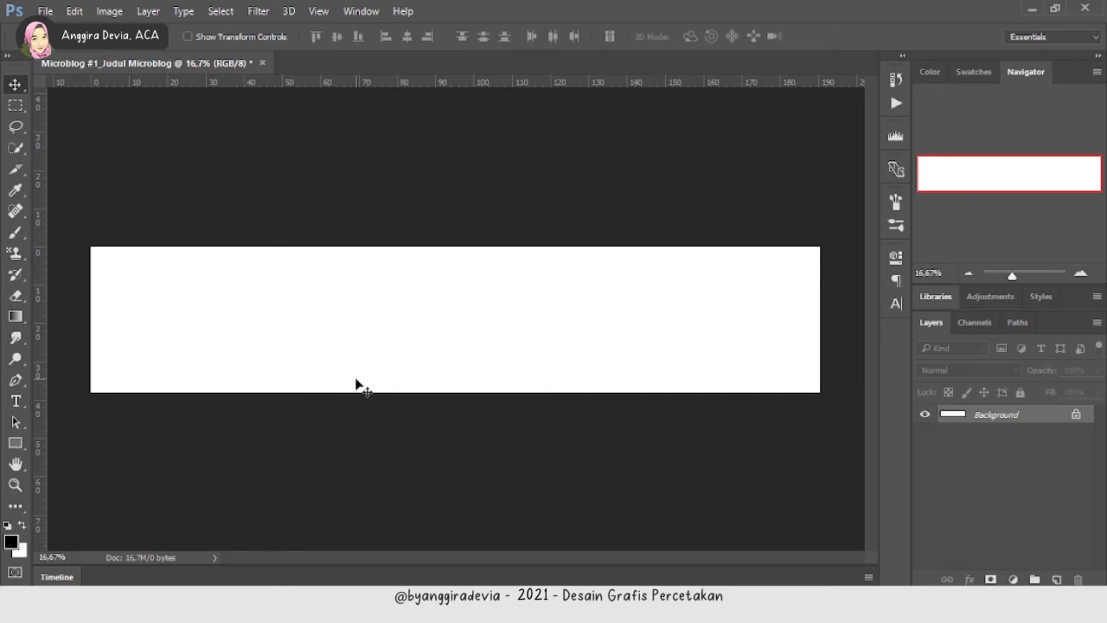
{"action": "key", "text": "ctrl+z"}
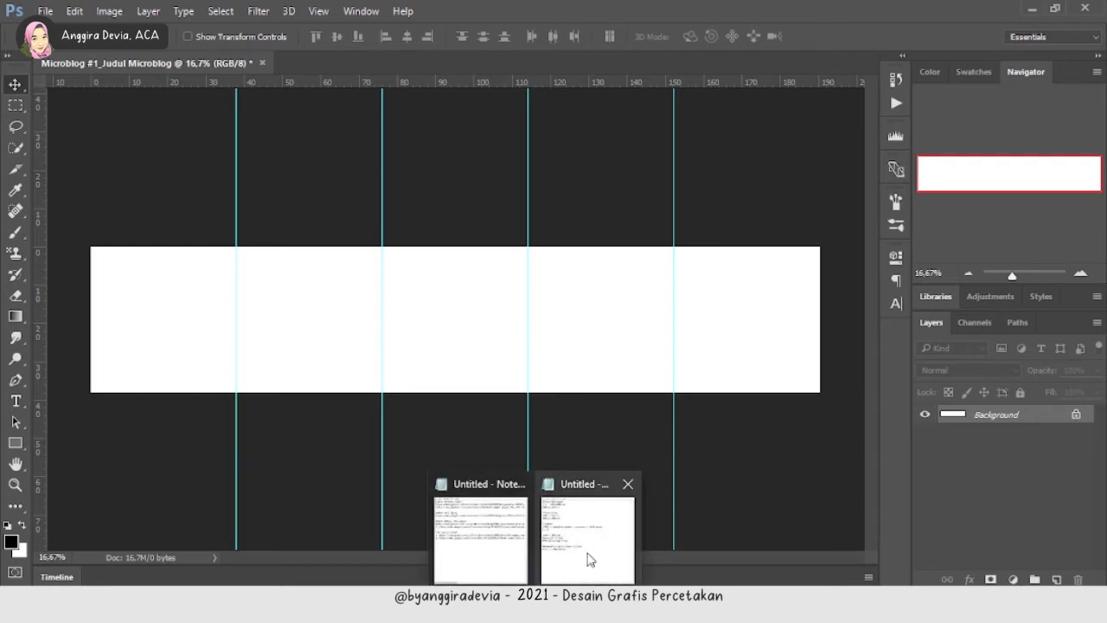
- Switch to the Notepad notes and add the line "Mengumpulkan bahan dari analisa konsep yang sudah kita buat" below the guide instructions
{"action": "left_click", "coordinate": [590, 558]}
{"action": "key", "text": "Return"}
{"action": "key", "text": "Return"}
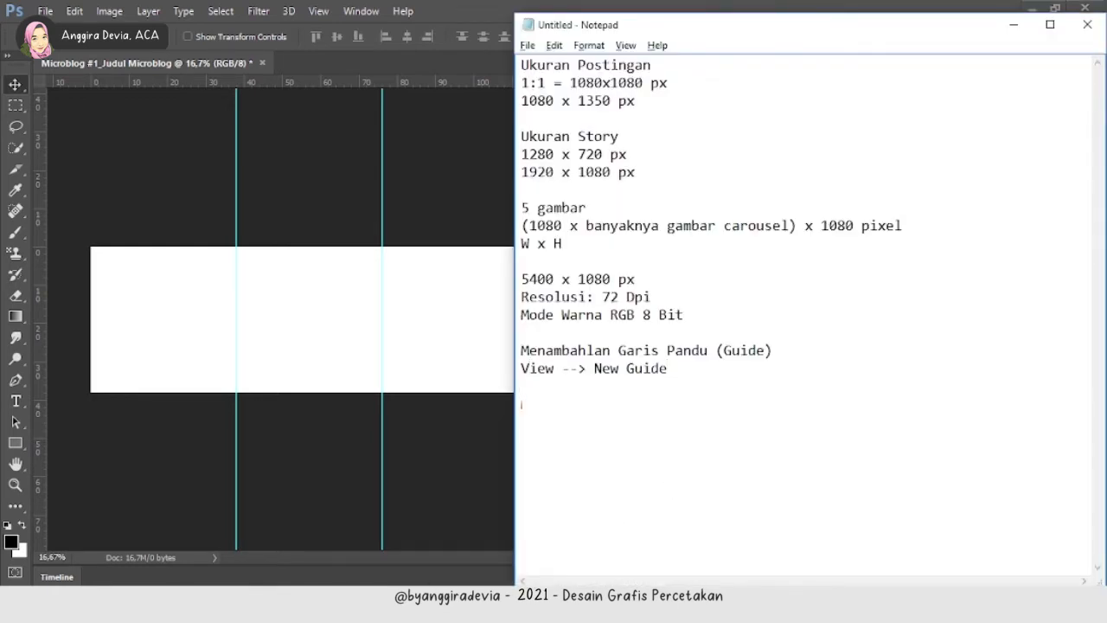
{"action": "type", "text": "Mengumpulkan b"}
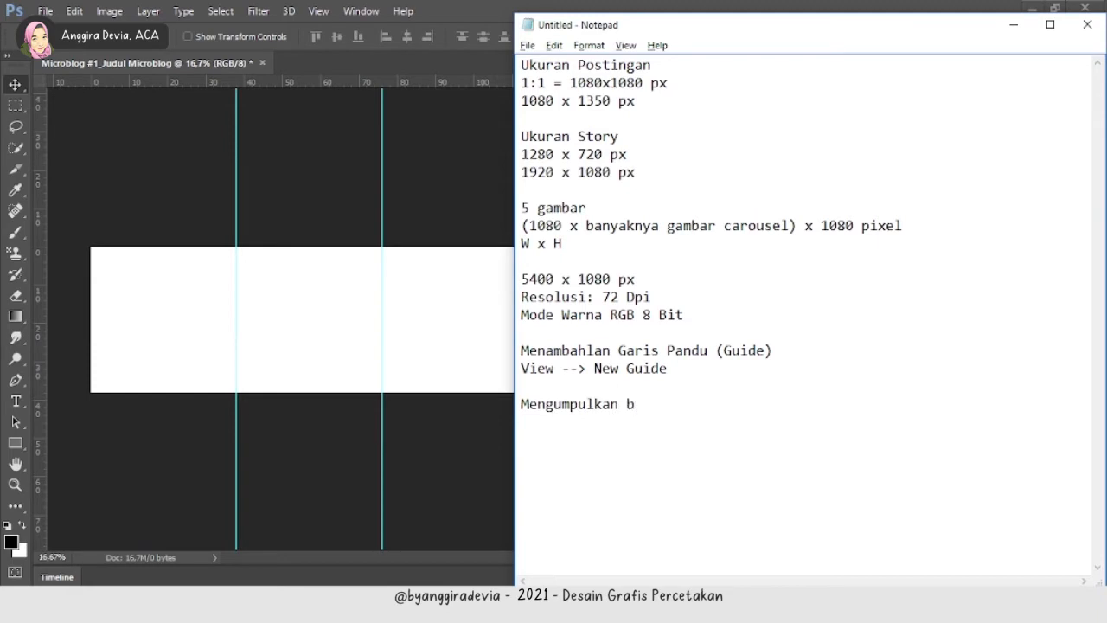
{"action": "type", "text": "ahan dari analisa konse"}
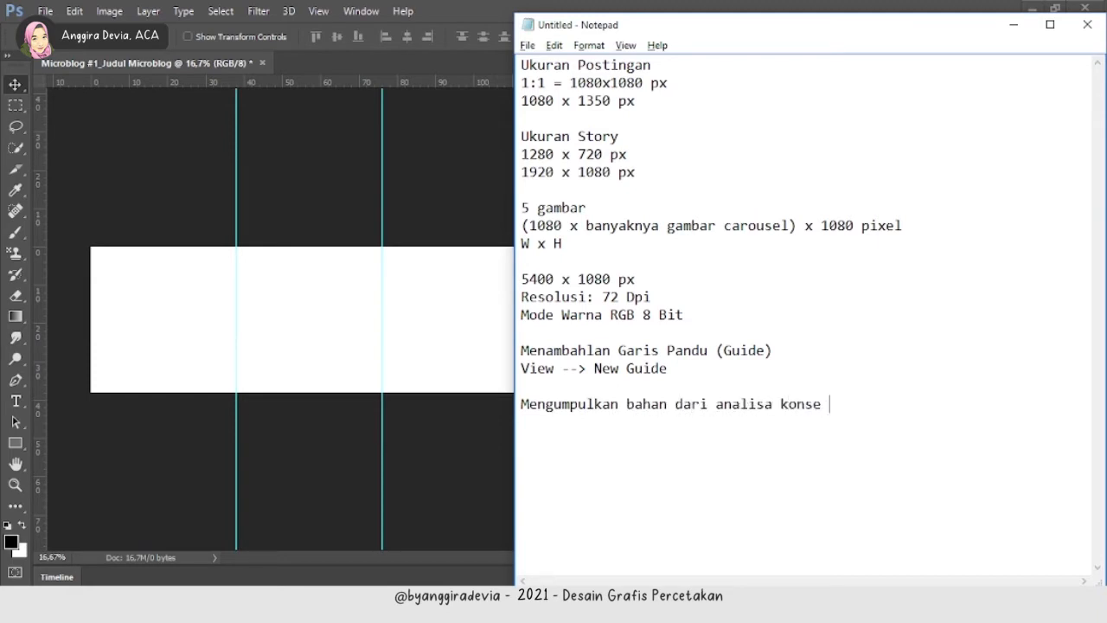
{"action": "key", "text": "BackSpace"}
{"action": "type", "text": "p yang sudah kita b"}
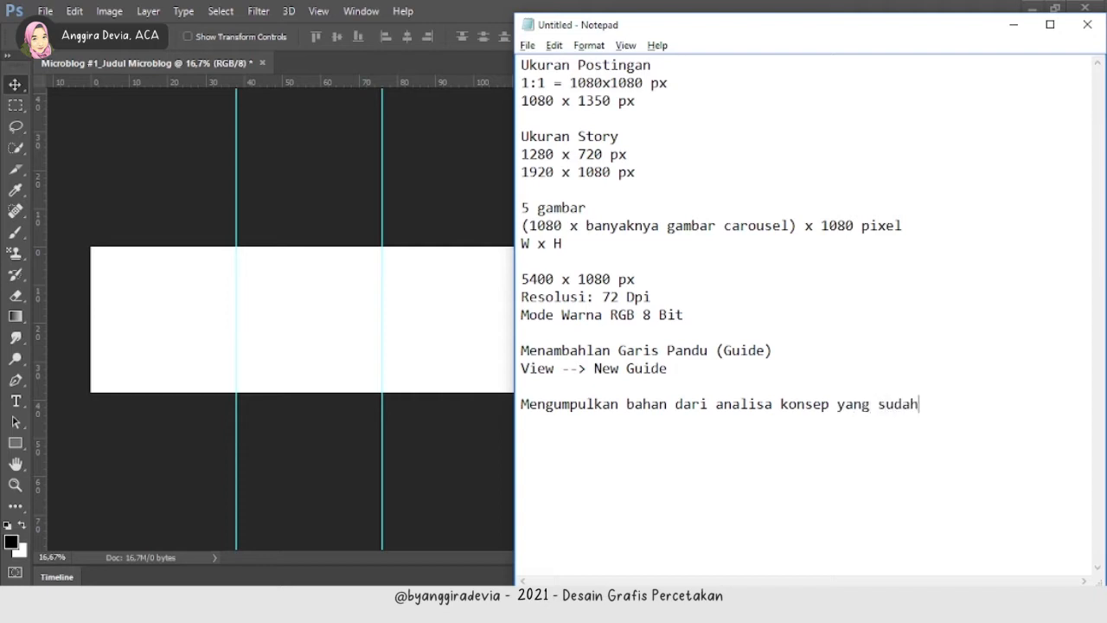
{"action": "type", "text": "uat"}
{"action": "key", "text": "BackSpace"}
{"action": "key", "text": "BackSpace"}
{"action": "key", "text": "BackSpace"}
{"action": "type", "text": "buat"}
{"action": "key", "text": "Return"}
- Switch to the ANALISIS KONTEN MICROBLOG - CONTOH PDF in Chrome and examine the microblog title above the slide table
{"action": "key", "text": "alt+Tab"}
{"action": "key", "text": "Tab"}
{"action": "key", "text": "Tab"}
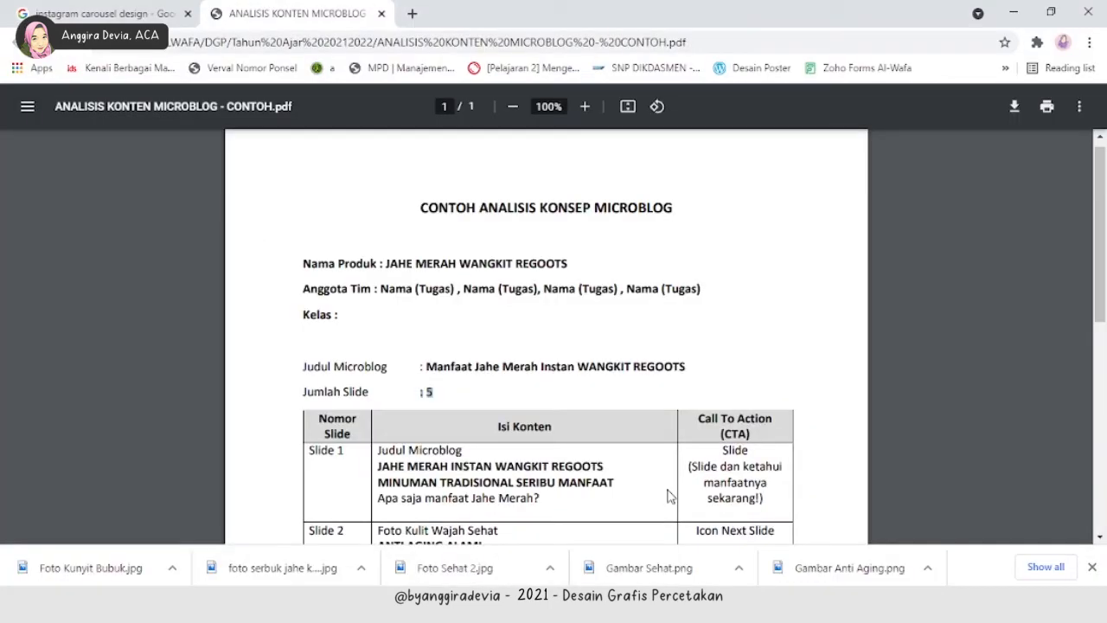
{"action": "left_click_drag", "start_coordinate": [1101, 235], "coordinate": [1101, 327]}
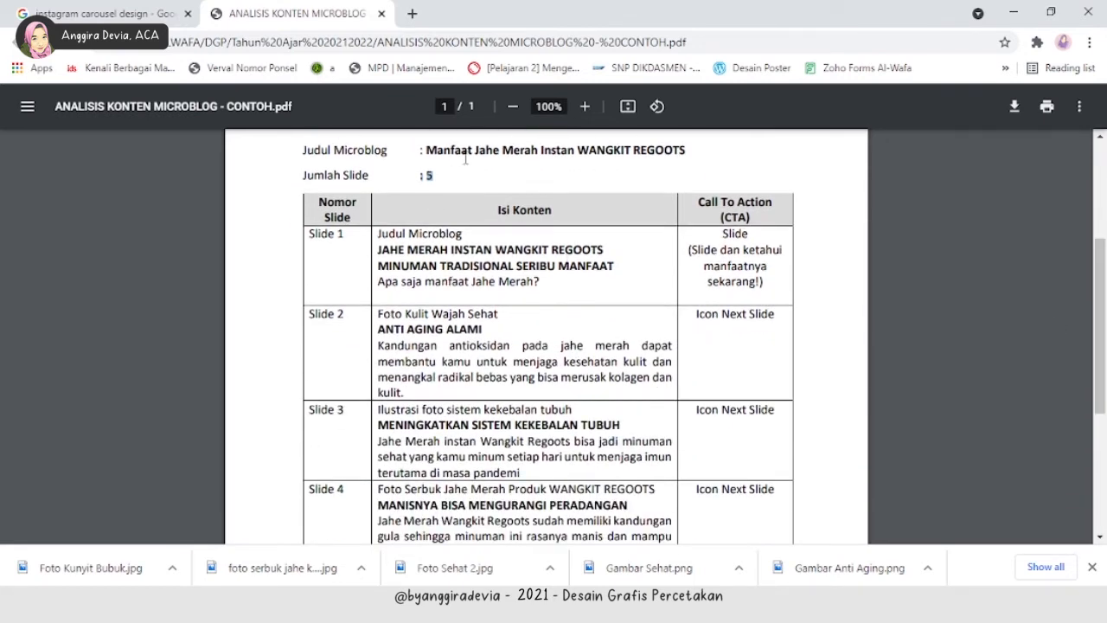
{"action": "left_click_drag", "start_coordinate": [427, 150], "coordinate": [644, 159]}
{"action": "left_click", "coordinate": [644, 158]}
- Examine the Slide 1 row of the concept table: its title text, subheading, question and call to action
{"action": "left_click_drag", "start_coordinate": [349, 234], "coordinate": [294, 239]}
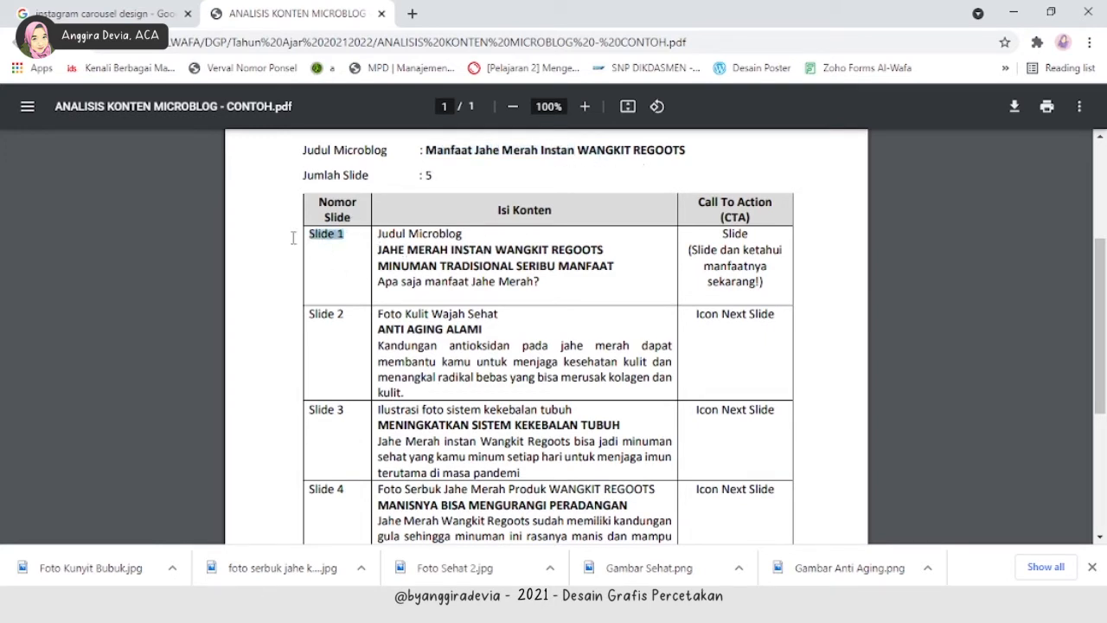
{"action": "left_click", "coordinate": [405, 284]}
{"action": "left_click_drag", "start_coordinate": [378, 251], "coordinate": [582, 252]}
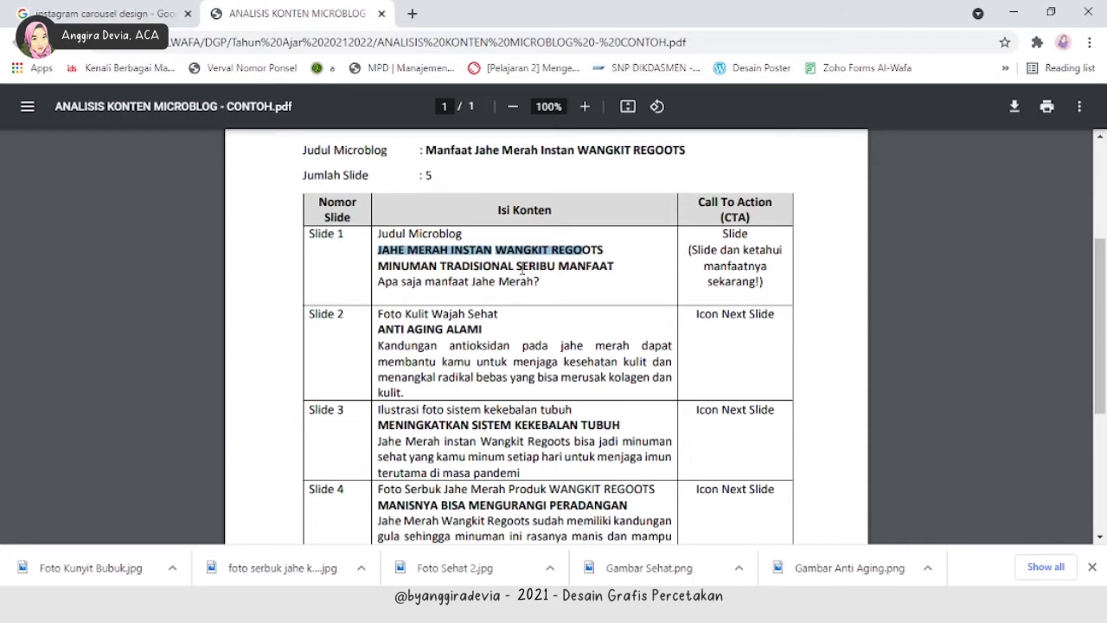
{"action": "left_click", "coordinate": [611, 271]}
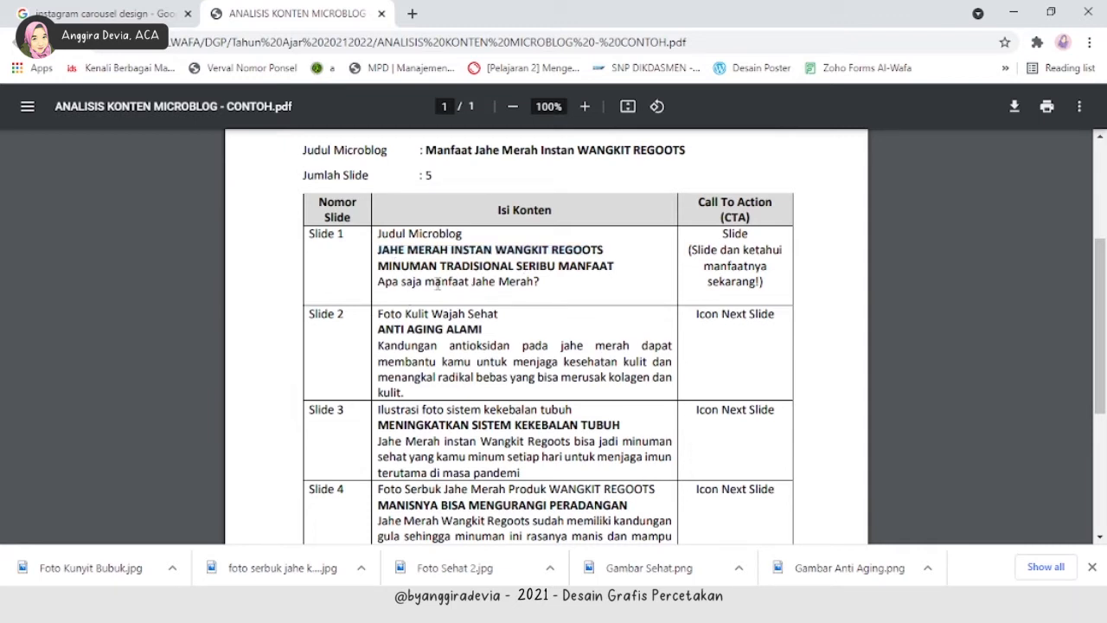
{"action": "left_click_drag", "start_coordinate": [542, 284], "coordinate": [370, 251]}
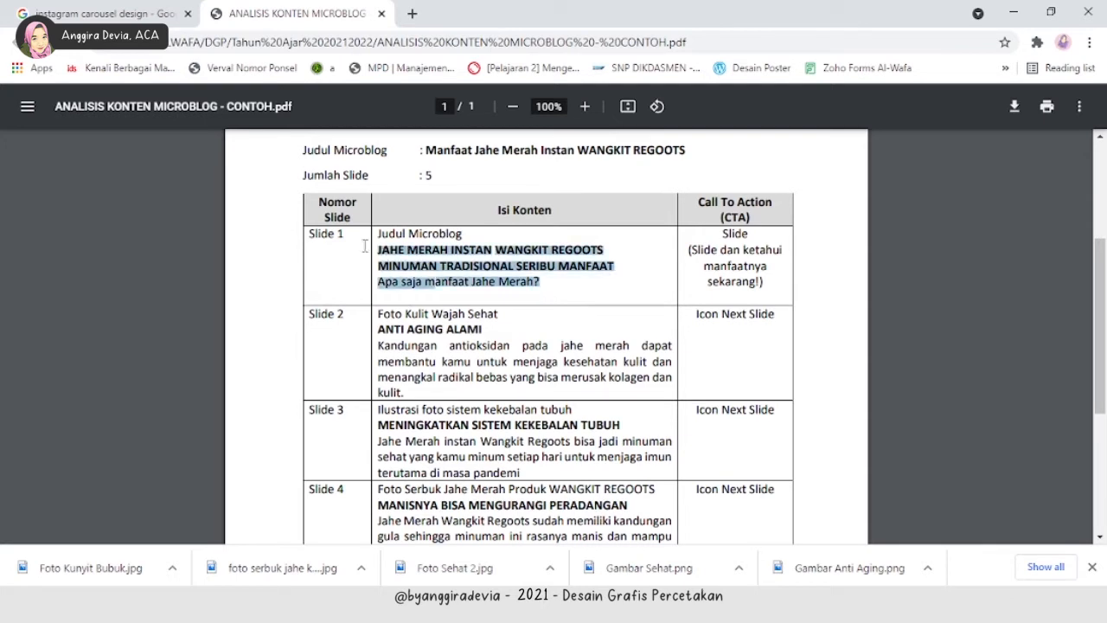
{"action": "left_click_drag", "start_coordinate": [427, 154], "coordinate": [577, 151]}
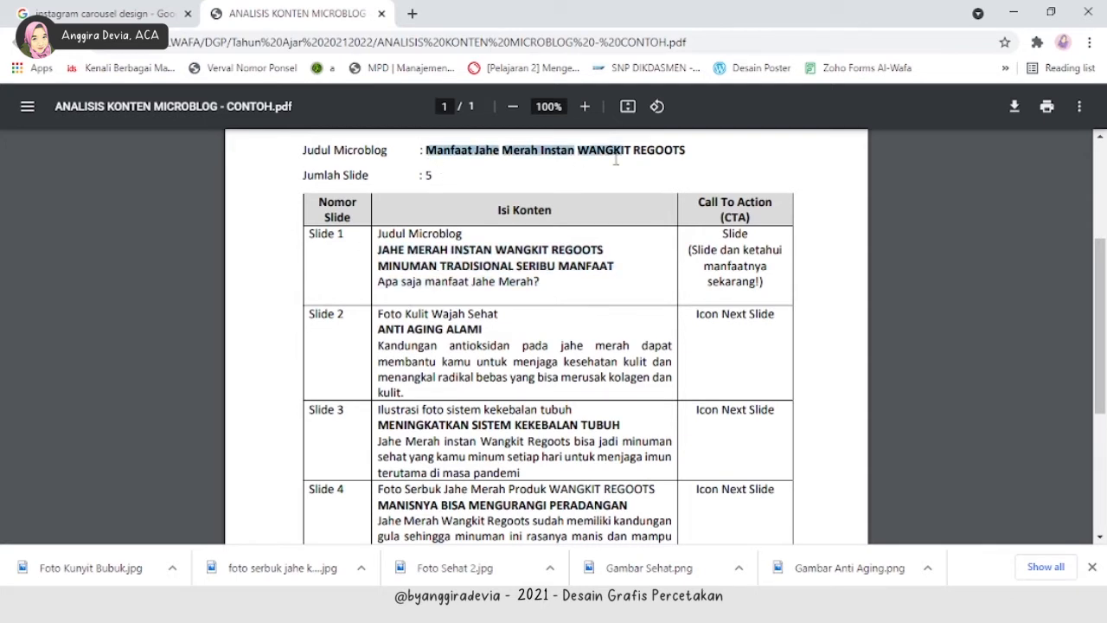
{"action": "left_click", "coordinate": [452, 262]}
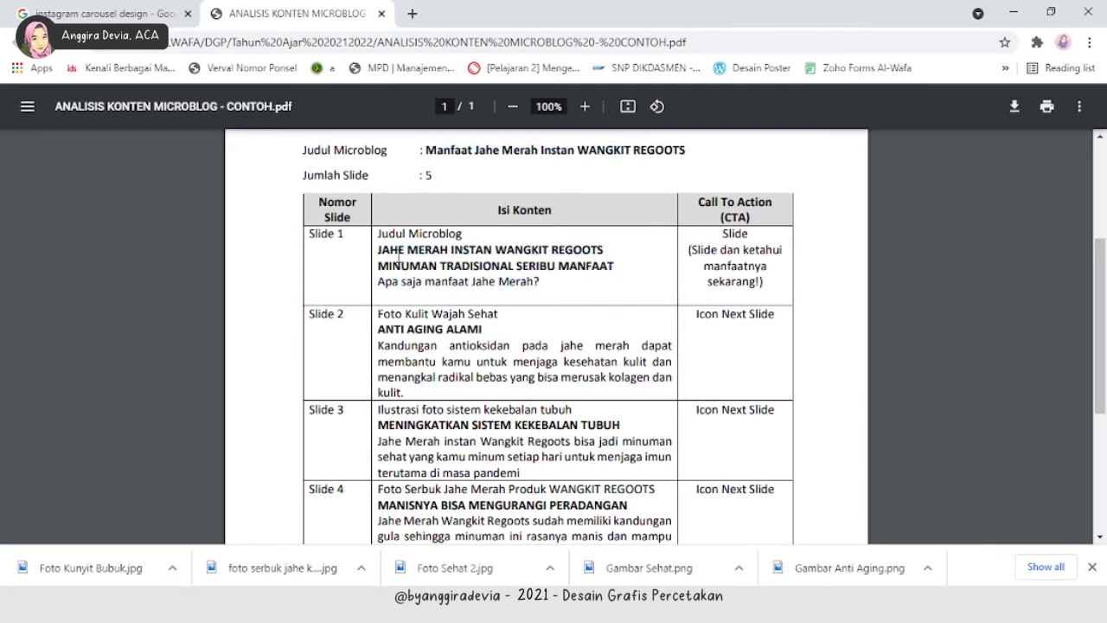
{"action": "mouse_move", "coordinate": [379, 250]}
{"action": "left_mouse_down"}
{"action": "mouse_move", "coordinate": [547, 279]}
{"action": "mouse_move", "coordinate": [379, 264]}
{"action": "mouse_move", "coordinate": [378, 253]}
{"action": "left_mouse_up"}
{"action": "left_click", "coordinate": [541, 282]}
{"action": "left_click", "coordinate": [435, 269]}
{"action": "left_click_drag", "start_coordinate": [445, 253], "coordinate": [484, 268]}
{"action": "left_click", "coordinate": [559, 293]}
{"action": "left_click_drag", "start_coordinate": [714, 235], "coordinate": [757, 235]}
{"action": "left_click", "coordinate": [556, 288]}
- Examine the Slide 2 row for the required photo, the heading and the explanatory paragraph
{"action": "left_click_drag", "start_coordinate": [344, 317], "coordinate": [300, 320]}
{"action": "left_click", "coordinate": [427, 336]}
{"action": "left_click_drag", "start_coordinate": [378, 316], "coordinate": [500, 317]}
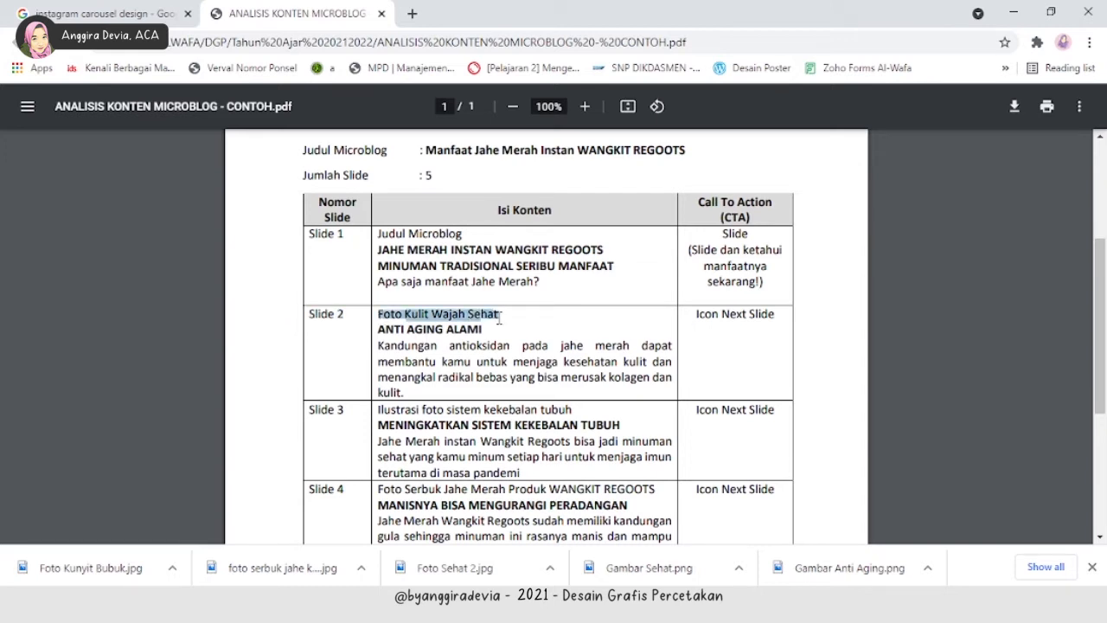
{"action": "left_click", "coordinate": [508, 321]}
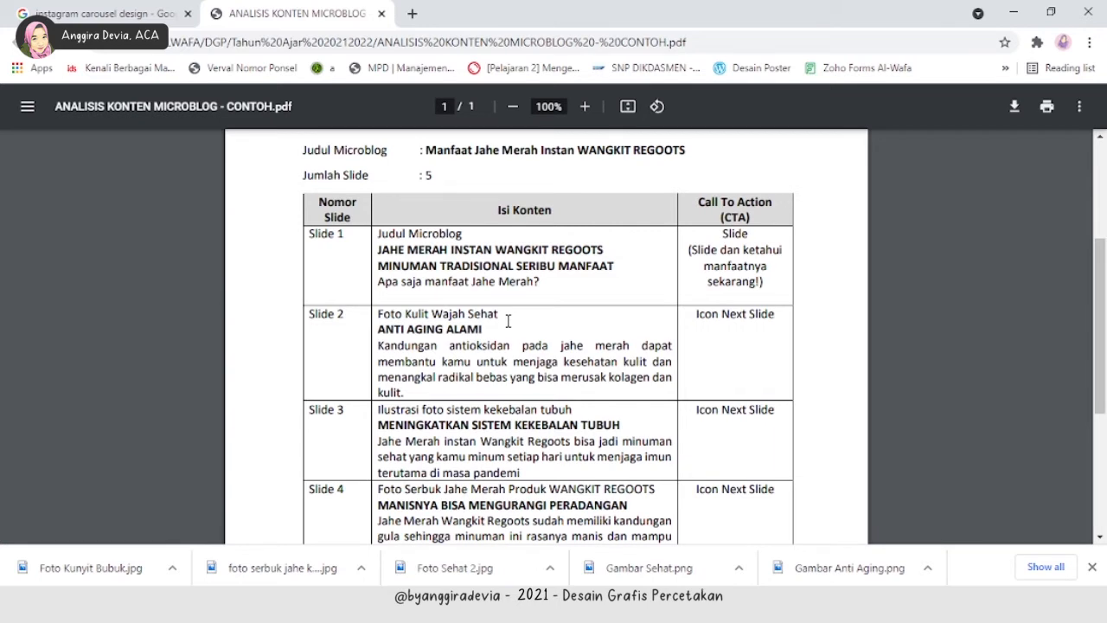
{"action": "left_click_drag", "start_coordinate": [496, 338], "coordinate": [379, 328]}
{"action": "left_click", "coordinate": [386, 328]}
{"action": "left_click_drag", "start_coordinate": [378, 329], "coordinate": [474, 329]}
{"action": "left_click", "coordinate": [501, 360]}
{"action": "left_click_drag", "start_coordinate": [440, 356], "coordinate": [548, 362]}
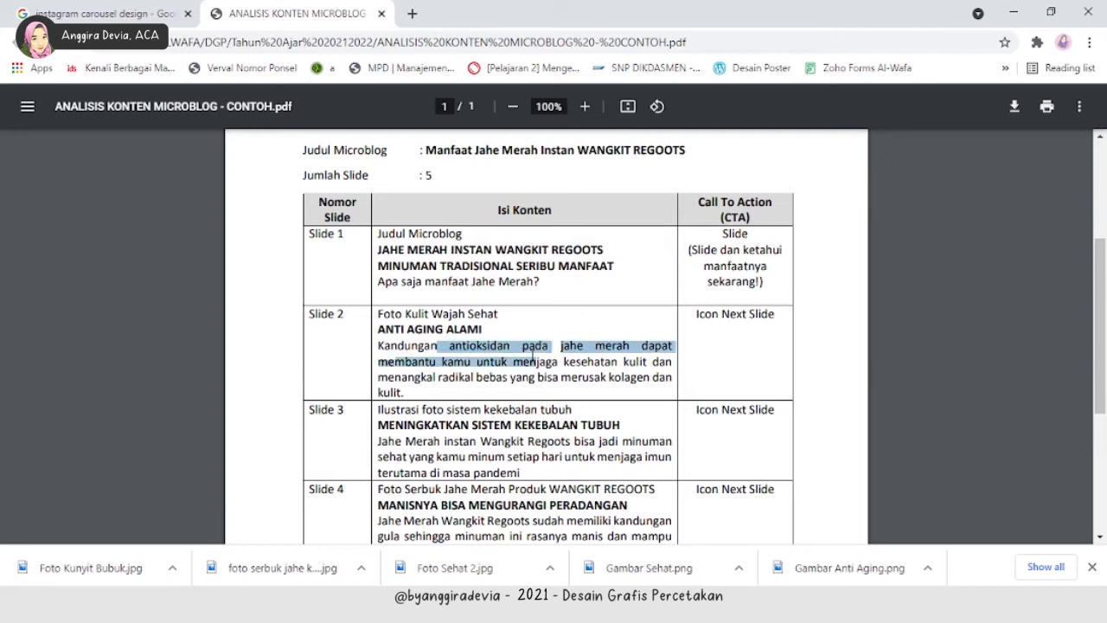
{"action": "left_click", "coordinate": [533, 355]}
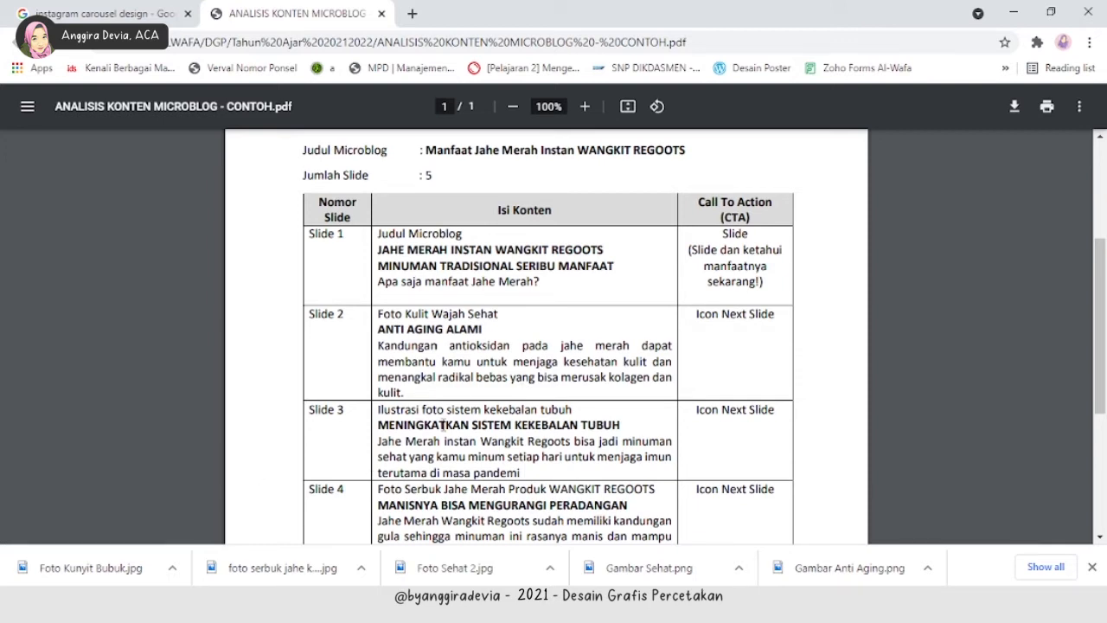
- Examine the Slide 3 and Slide 4 rows for the illustration or photo and the heading each one needs
{"action": "scroll", "coordinate": [405, 416], "scroll_direction": "down", "scroll_amount": 2}
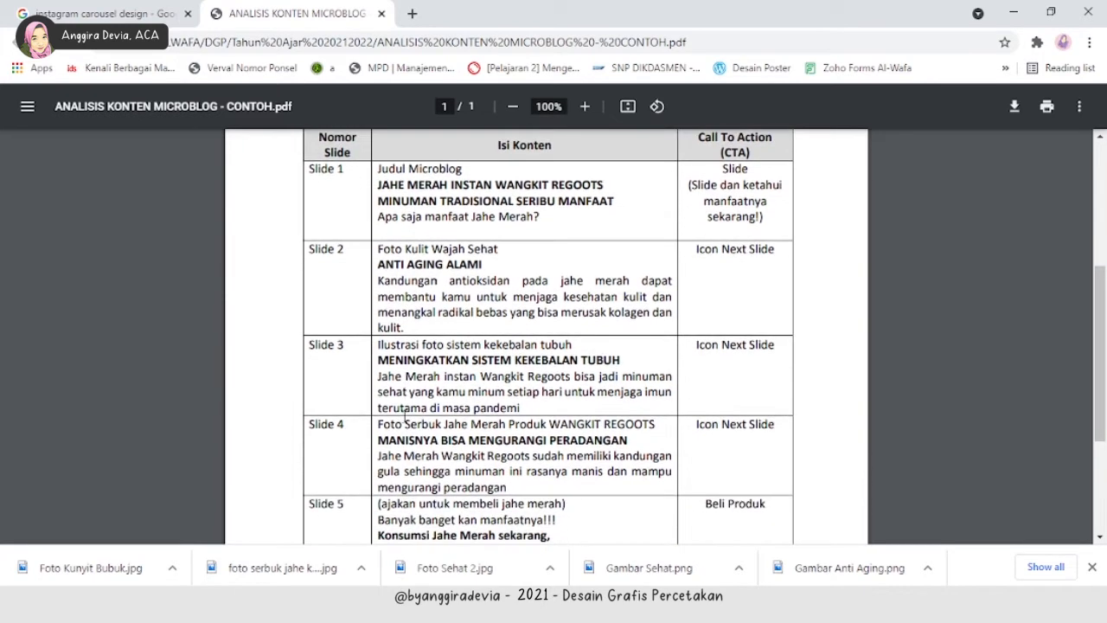
{"action": "left_click_drag", "start_coordinate": [404, 345], "coordinate": [460, 345]}
{"action": "left_click", "coordinate": [459, 346]}
{"action": "left_click_drag", "start_coordinate": [398, 362], "coordinate": [579, 351]}
{"action": "left_click", "coordinate": [580, 352]}
{"action": "left_click_drag", "start_coordinate": [378, 424], "coordinate": [520, 424]}
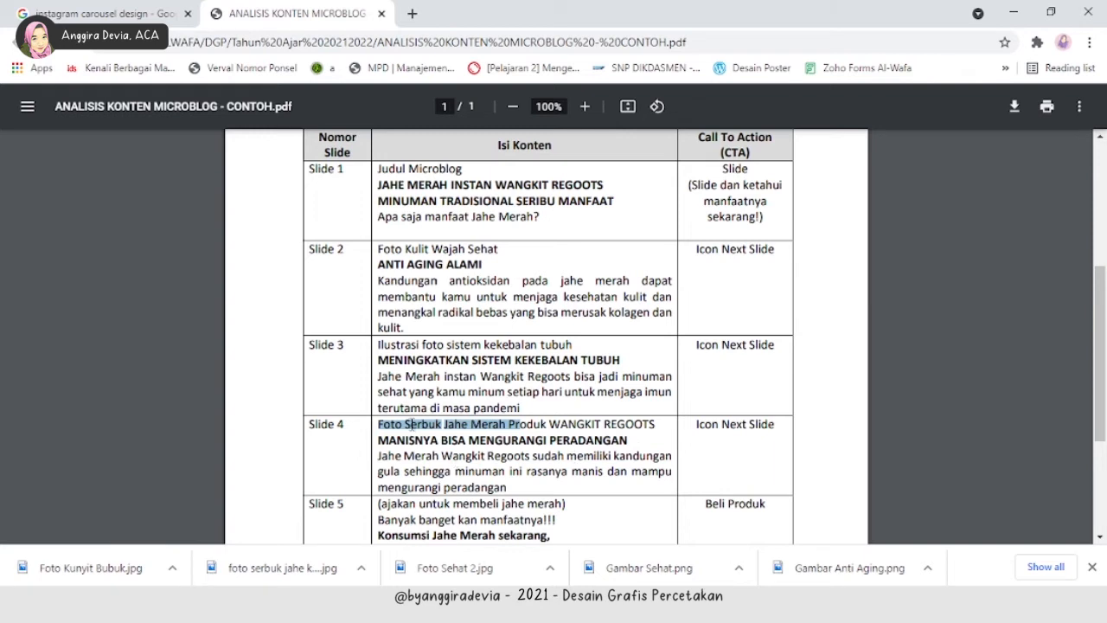
{"action": "left_click", "coordinate": [411, 424]}
{"action": "left_click_drag", "start_coordinate": [405, 424], "coordinate": [380, 439]}
{"action": "left_click", "coordinate": [504, 422]}
{"action": "left_click", "coordinate": [382, 440]}
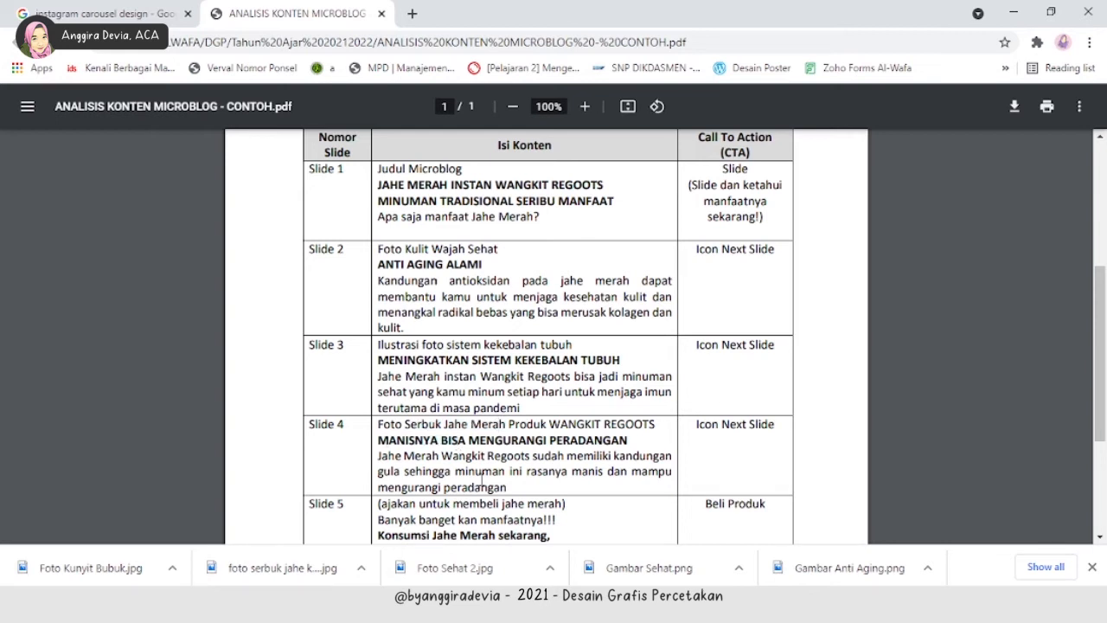
- Read the purchase invitation in the Slide 5 row and recheck the Slide 2 heading
{"action": "scroll", "coordinate": [495, 486], "scroll_direction": "down", "scroll_amount": 2}
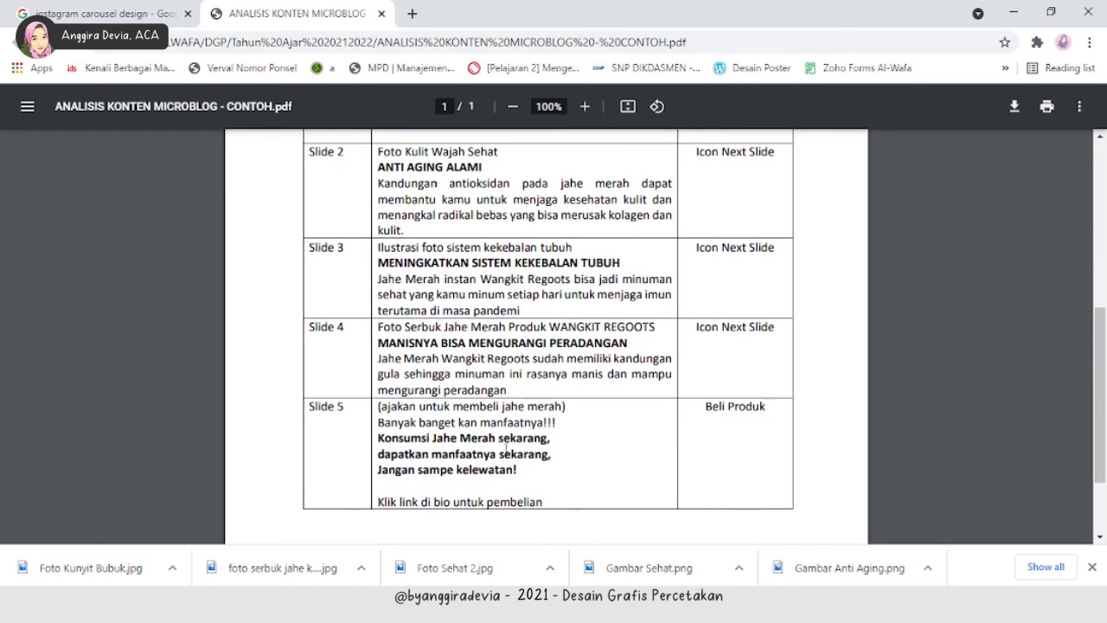
{"action": "left_click_drag", "start_coordinate": [378, 406], "coordinate": [591, 406]}
{"action": "left_click", "coordinate": [573, 415]}
{"action": "left_click_drag", "start_coordinate": [1105, 371], "coordinate": [1105, 333]}
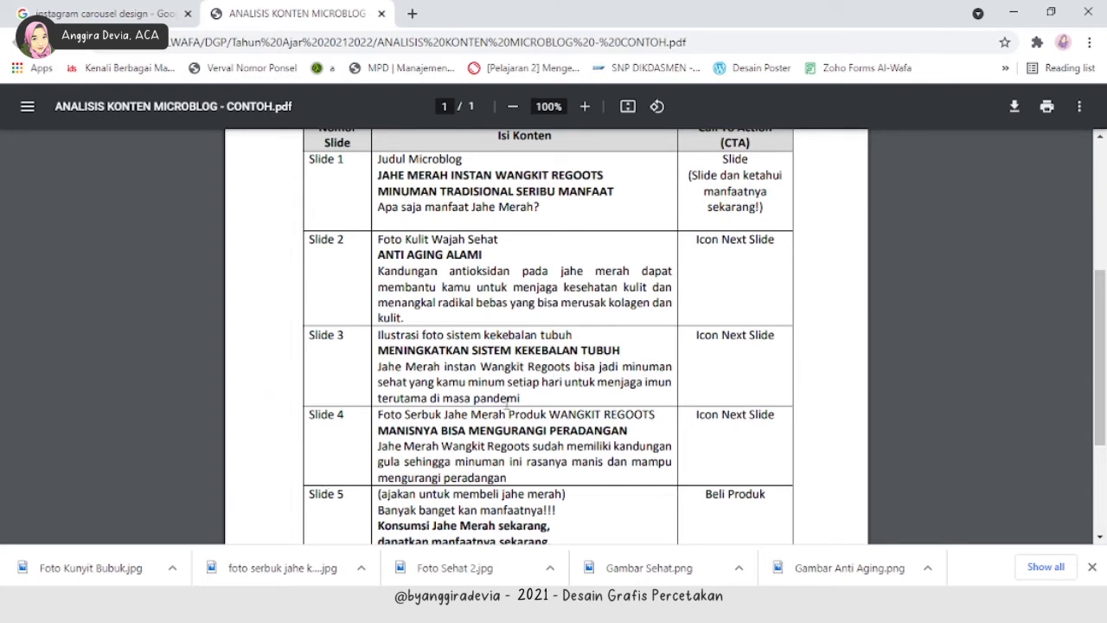
{"action": "mouse_move", "coordinate": [1102, 319]}
{"action": "left_mouse_down"}
{"action": "mouse_move", "coordinate": [1105, 387]}
{"action": "mouse_move", "coordinate": [1103, 213]}
{"action": "mouse_move", "coordinate": [1104, 308]}
{"action": "left_mouse_up"}
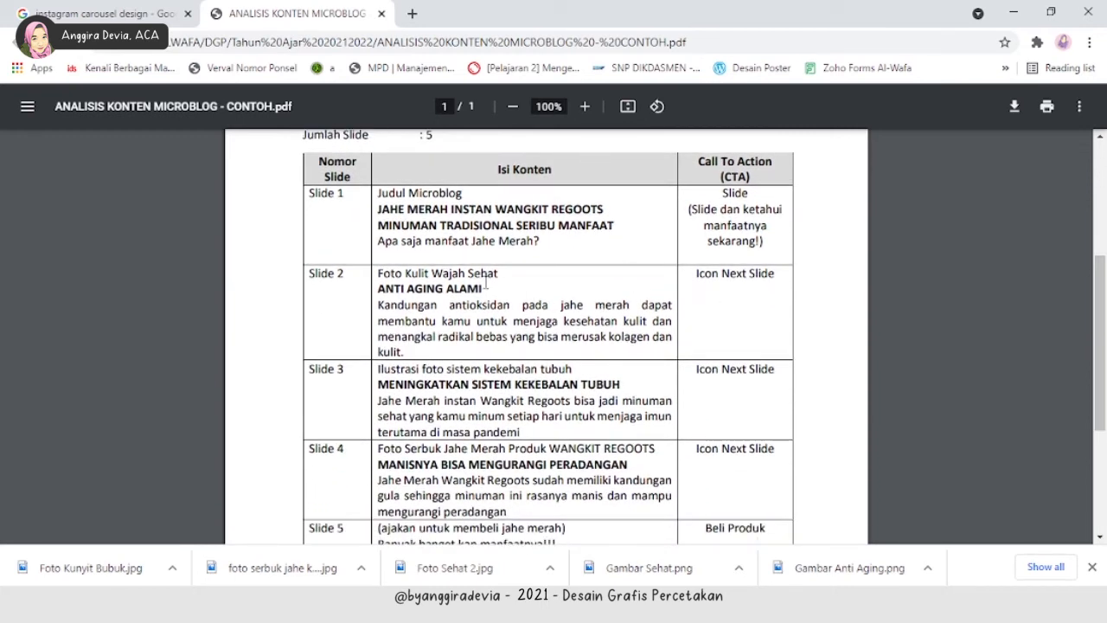
{"action": "left_click_drag", "start_coordinate": [485, 288], "coordinate": [380, 288]}
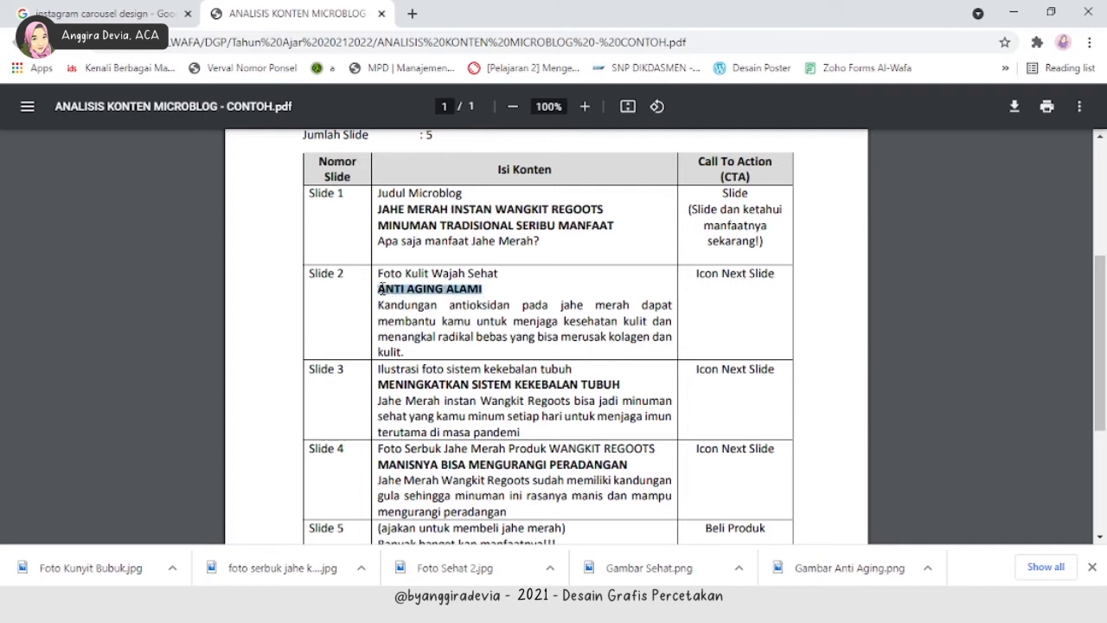
{"action": "left_click", "coordinate": [380, 289]}
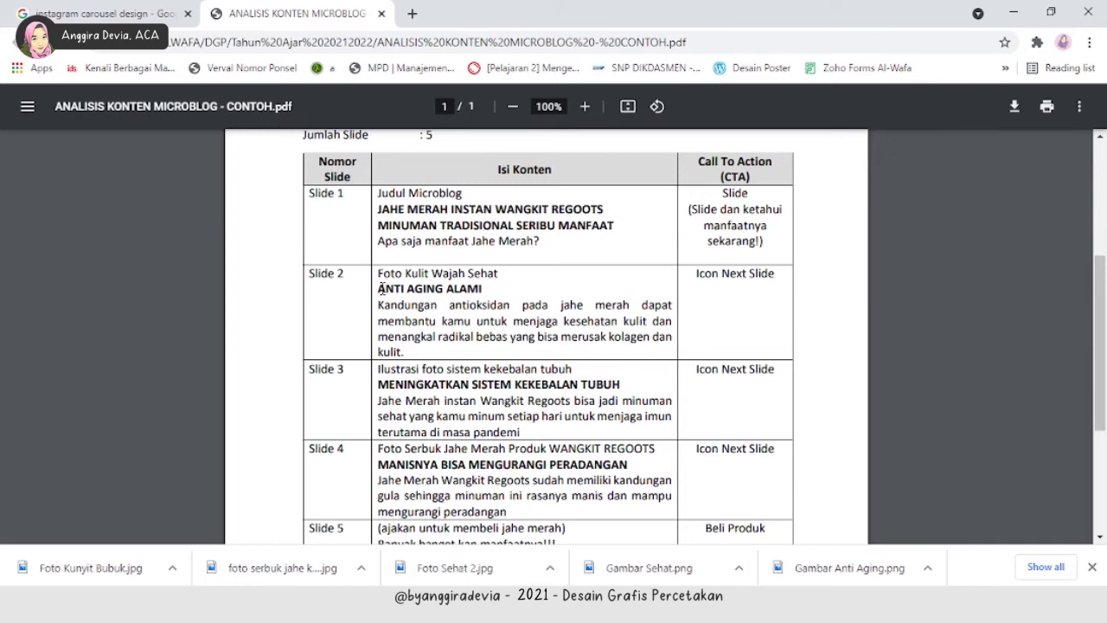
- Switch to File Explorer and open the Bahan Microblog folder under CAMPUS (E:) > ALWAFA > DGP > Tahun Ajar 20212022
{"action": "left_click", "coordinate": [178, 604]}
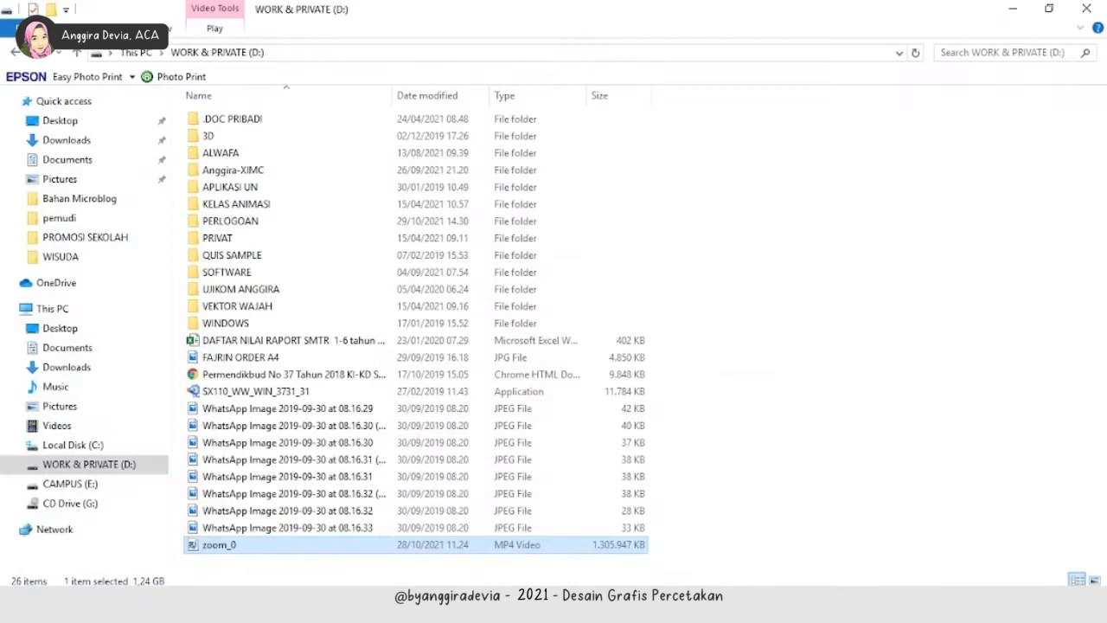
{"action": "left_click", "coordinate": [123, 486]}
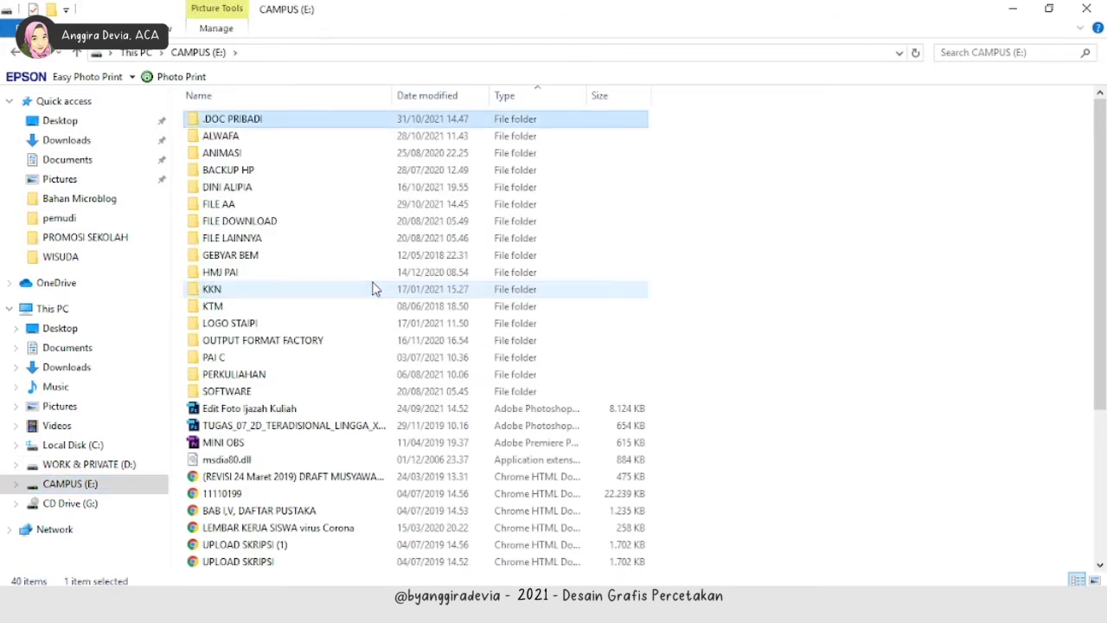
{"action": "key", "text": "Down"}
{"action": "key", "text": "Return"}
{"action": "key", "text": "d"}
{"action": "key", "text": "g"}
{"action": "key", "text": "Return"}
{"action": "key", "text": "t"}
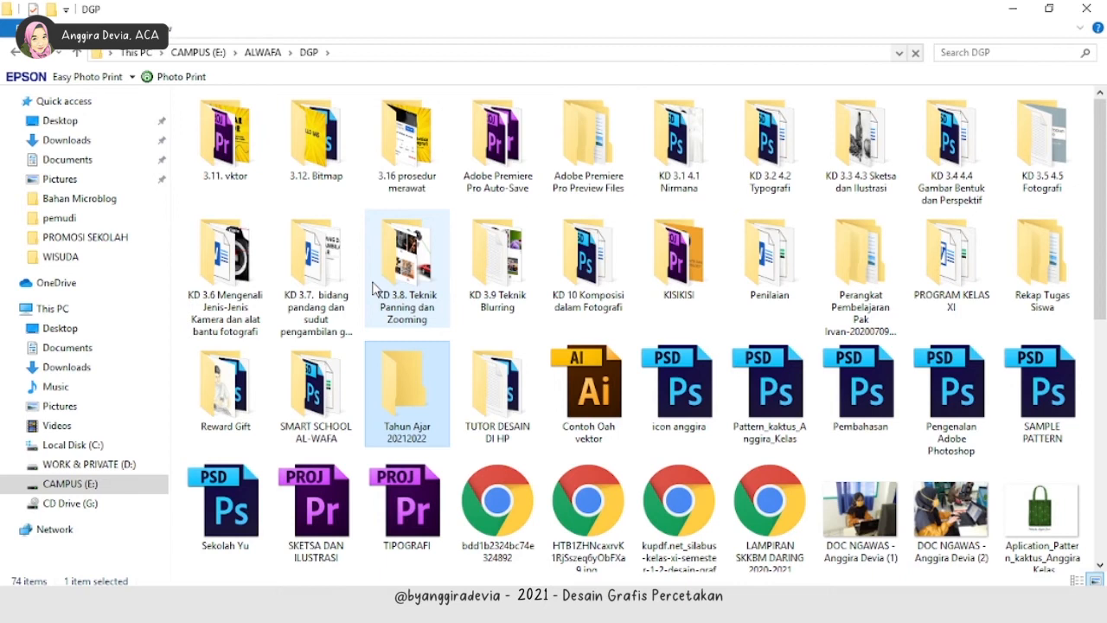
{"action": "key", "text": "Return"}
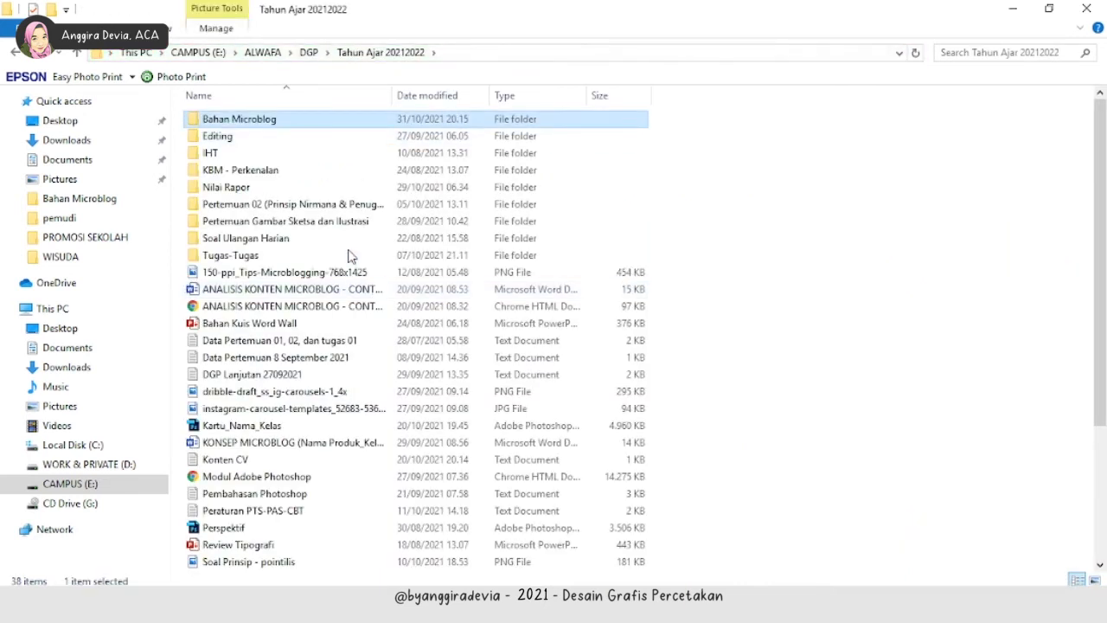
{"action": "double_click", "coordinate": [239, 125]}
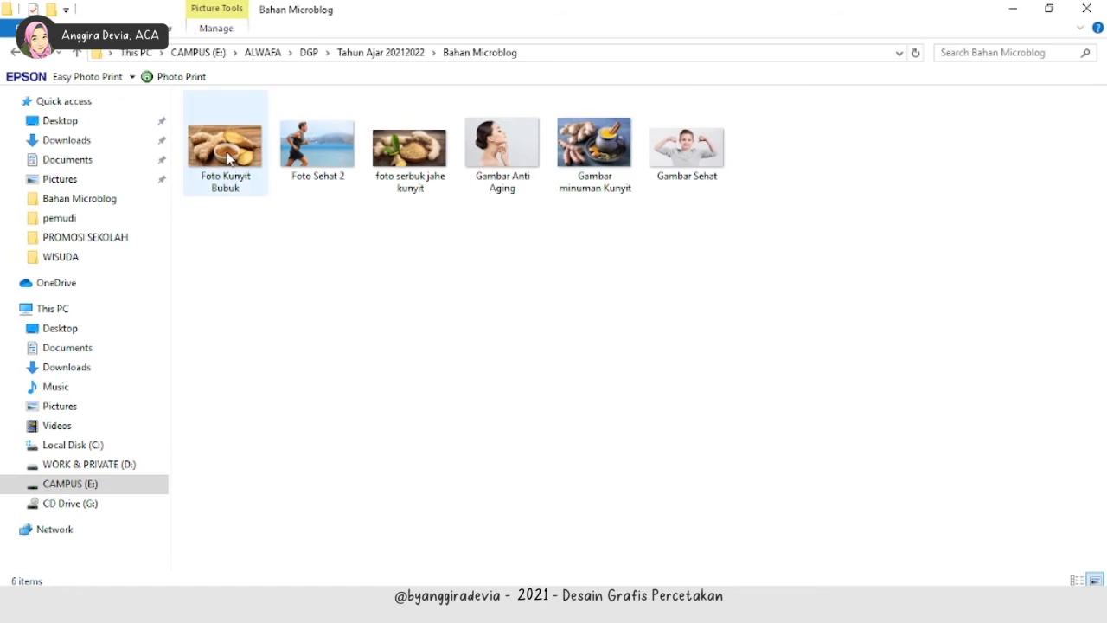
- Examine the collected photos in the Bahan Microblog folder, including Foto Sehat 2, Gambar Sehat and foto serbuk jahe kunyit
{"action": "left_click", "coordinate": [228, 157]}
{"action": "key", "text": "Right"}
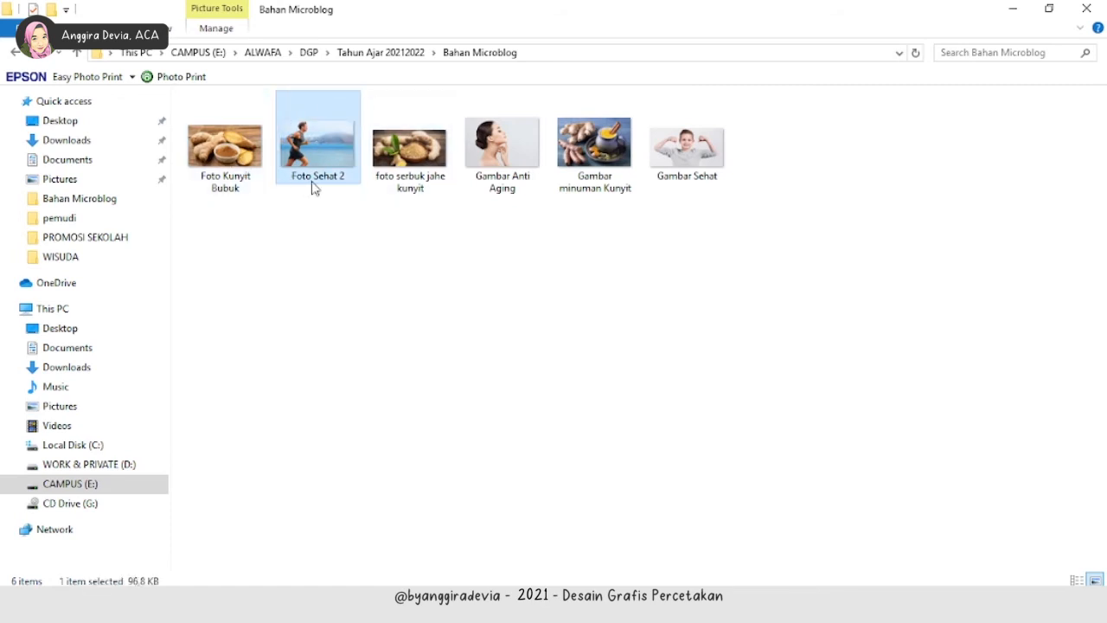
{"action": "left_click", "coordinate": [692, 178], "text": "ctrl"}
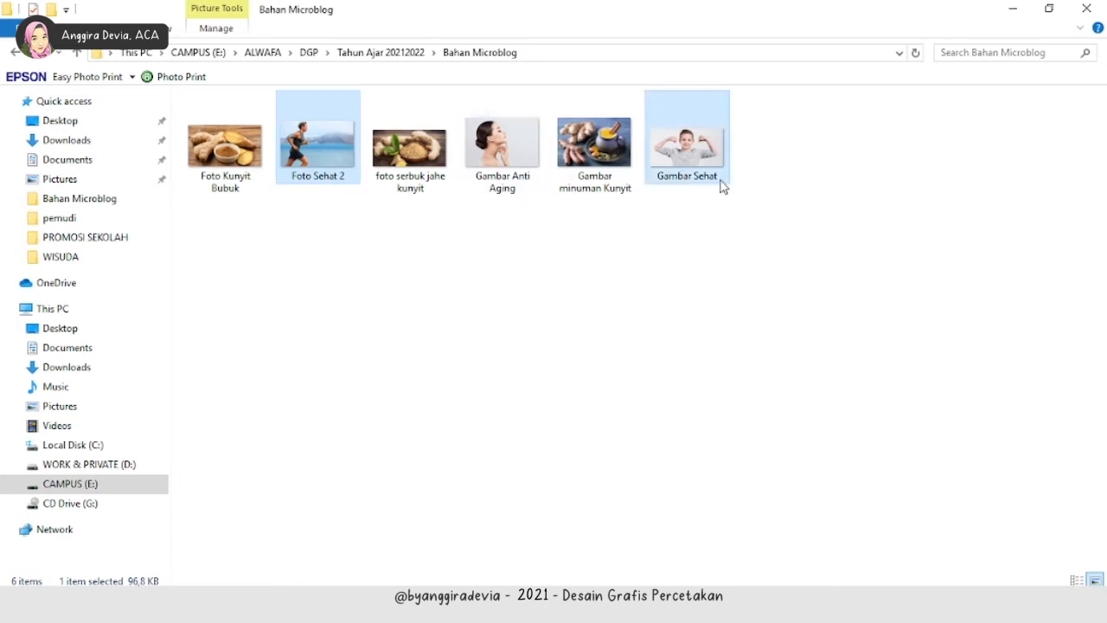
{"action": "left_click", "coordinate": [797, 218]}
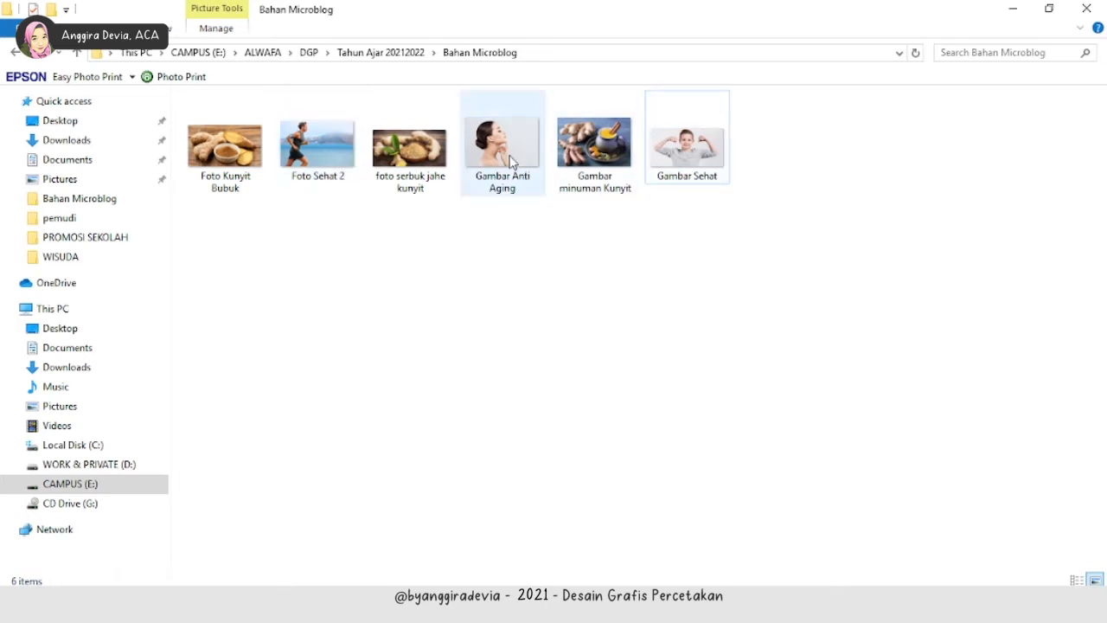
{"action": "left_click", "coordinate": [319, 152]}
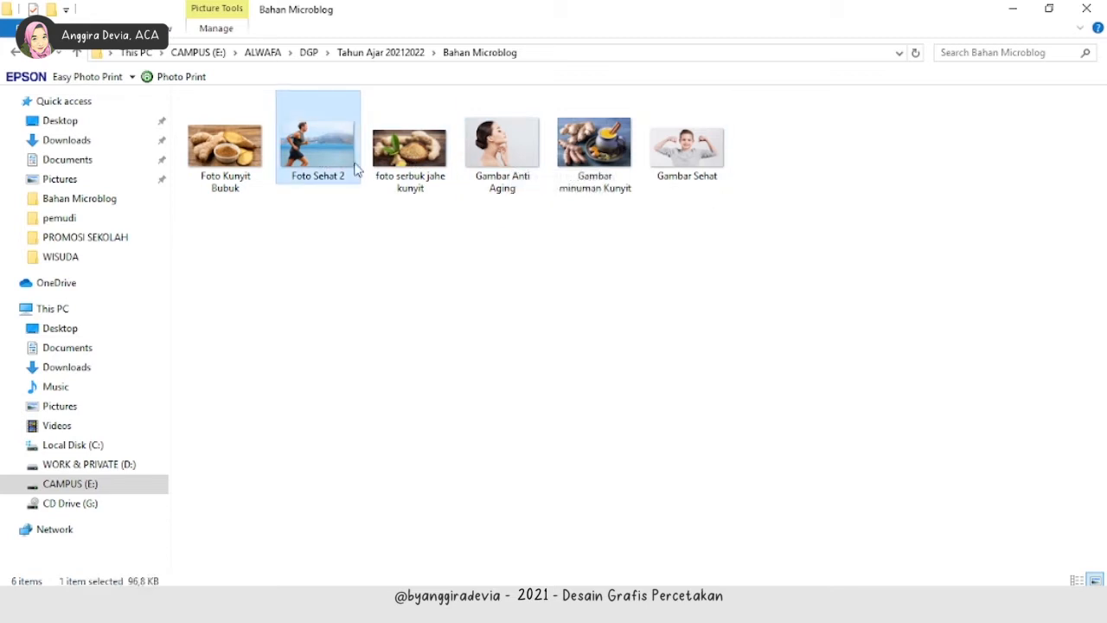
{"action": "left_click", "coordinate": [741, 243]}
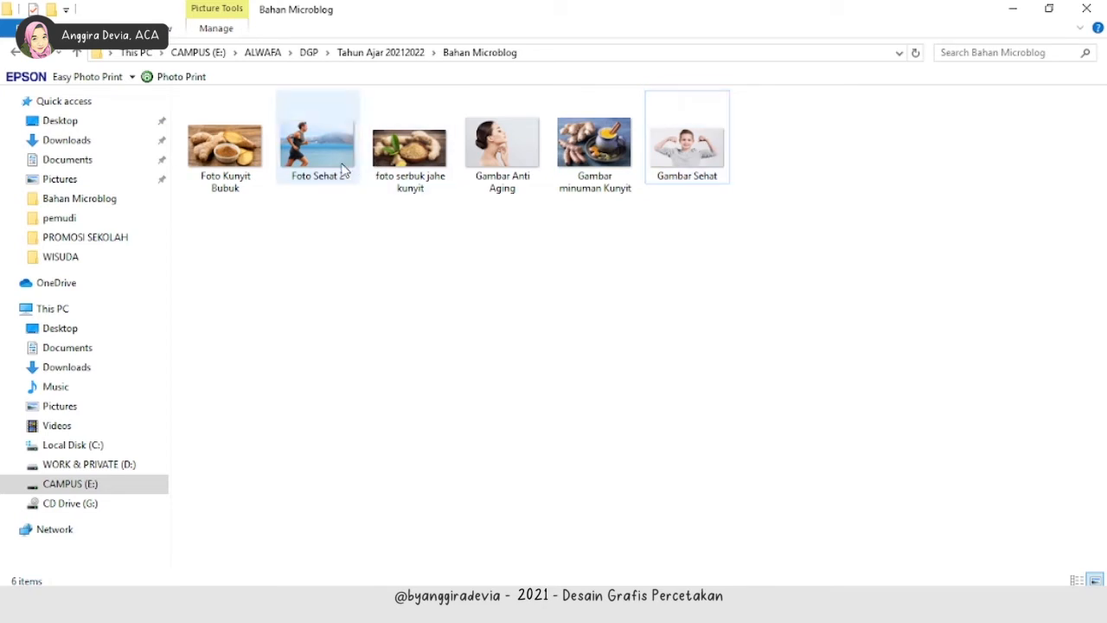
{"action": "left_click", "coordinate": [426, 172]}
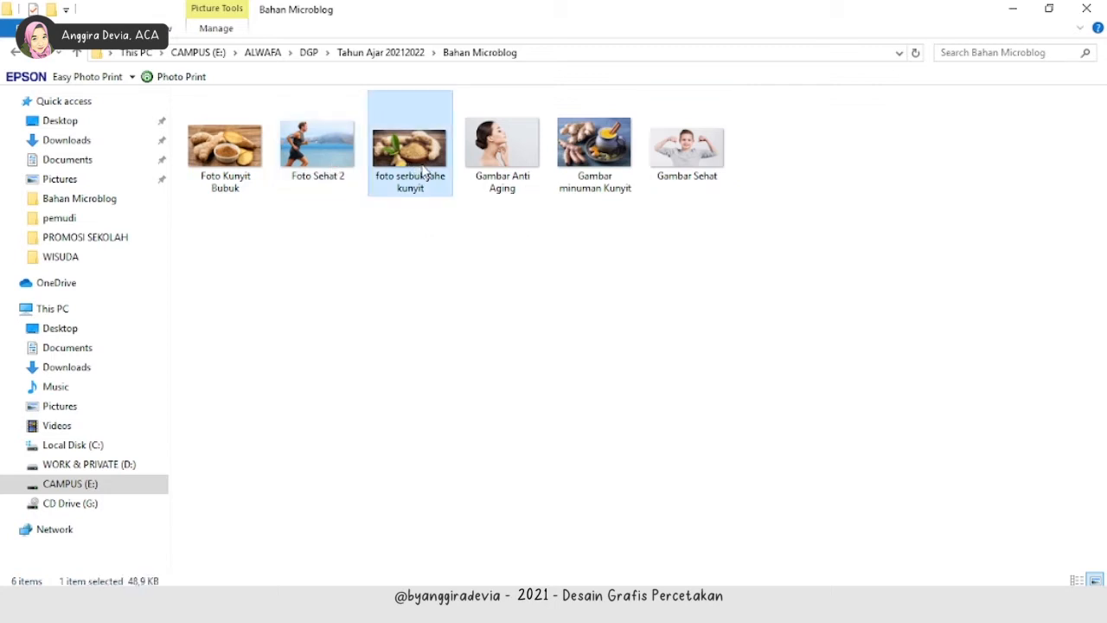
- Examine the Foto Kunyit Bubuk, Gambar Anti Aging, Gambar minuman Kunyit and Gambar Sehat images in the Bahan Microblog folder
{"action": "left_click", "coordinate": [251, 176]}
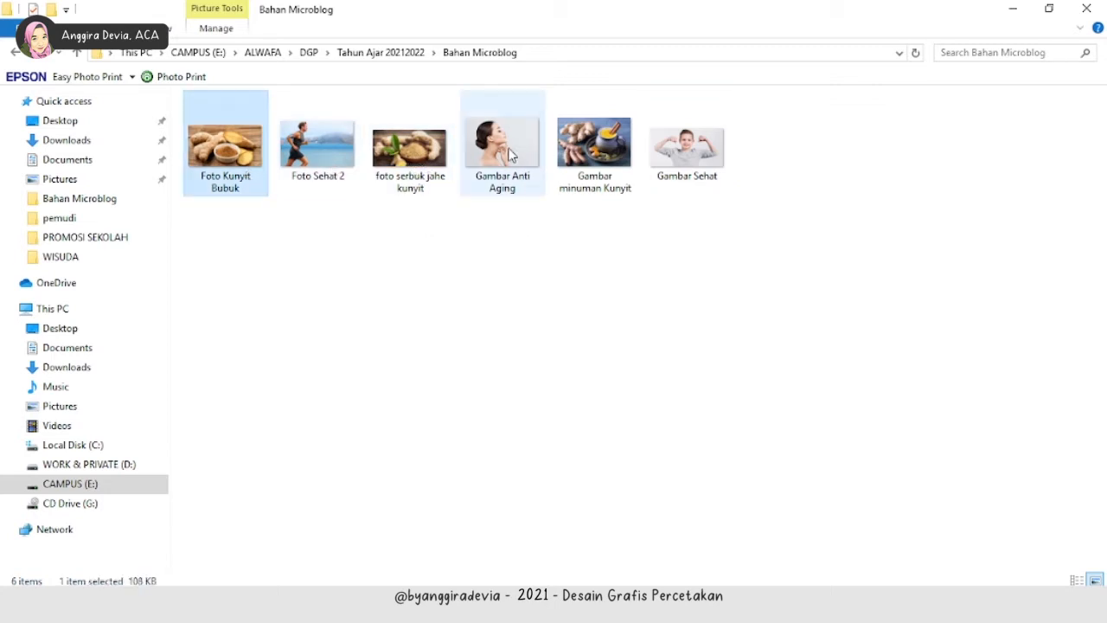
{"action": "left_click", "coordinate": [512, 156]}
{"action": "left_click", "coordinate": [566, 153]}
{"action": "left_click", "coordinate": [634, 260]}
{"action": "left_click", "coordinate": [597, 177]}
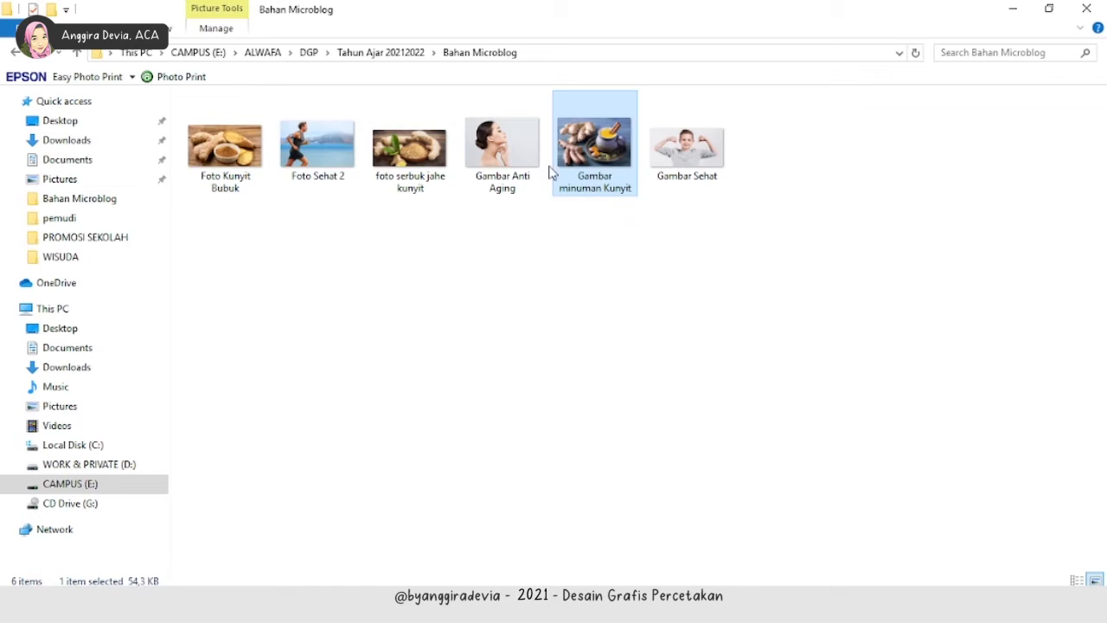
{"action": "left_click_drag", "start_coordinate": [733, 222], "coordinate": [193, 154]}
{"action": "left_click", "coordinate": [623, 334]}
{"action": "left_click_drag", "start_coordinate": [698, 265], "coordinate": [243, 153]}
{"action": "left_click", "coordinate": [413, 258]}
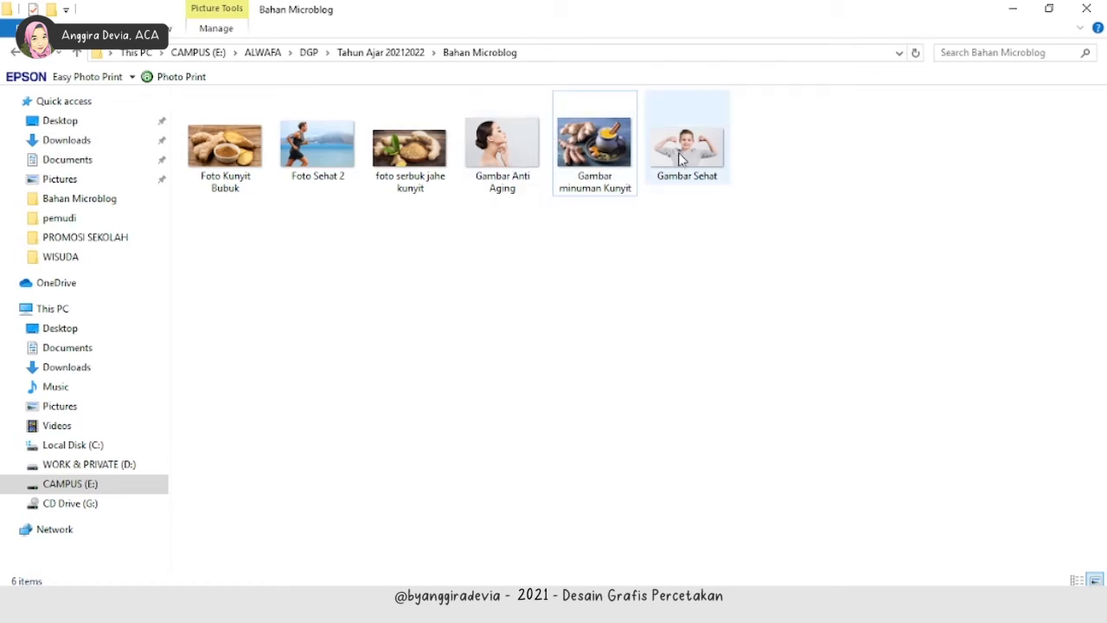
- Switch to the Notepad list of image sources and number the first link under Gambar Sehat, Imun Bagus as "1."
{"action": "mouse_move", "coordinate": [531, 610]}
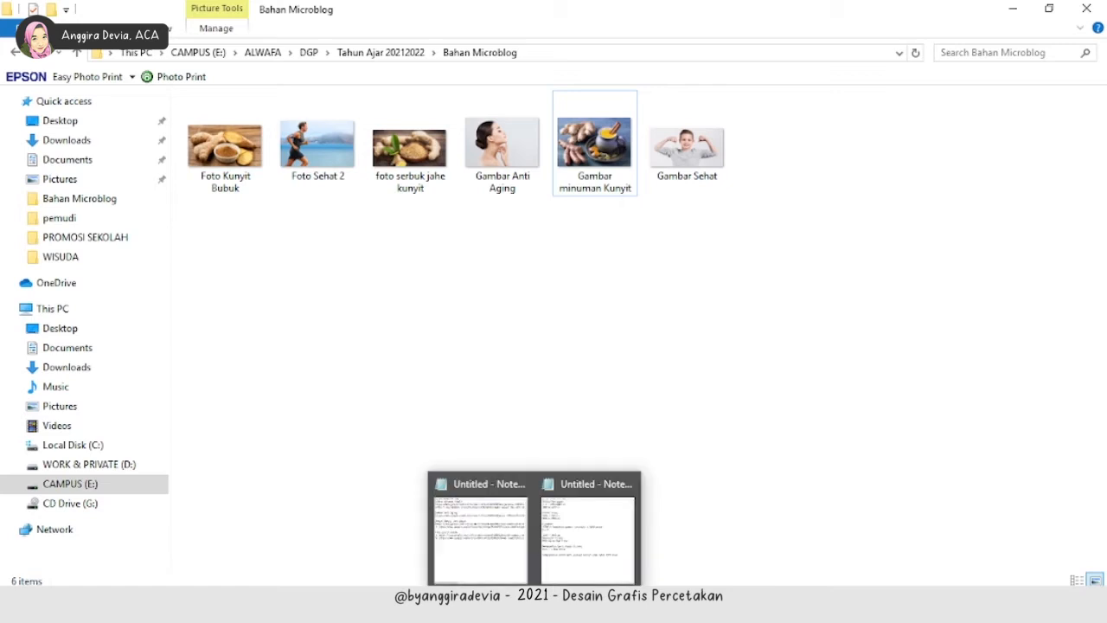
{"action": "left_click", "coordinate": [489, 575]}
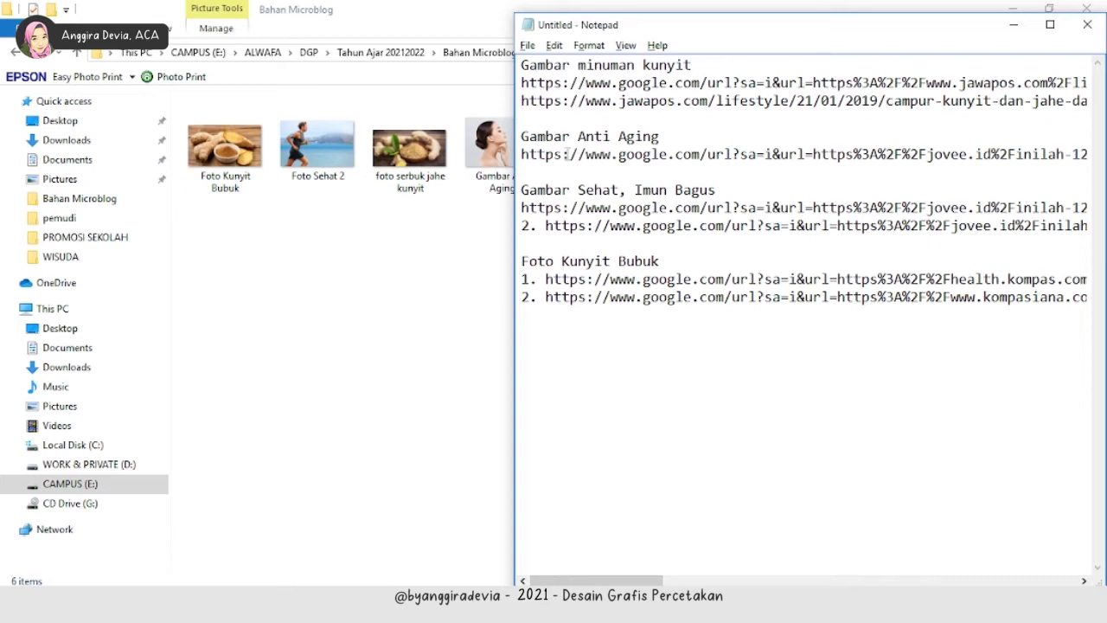
{"action": "key", "text": "End"}
{"action": "key", "text": "Home"}
{"action": "key", "text": "Down"}
{"action": "key", "text": "Down"}
{"action": "key", "text": "Up"}
{"action": "key", "text": "Down"}
{"action": "type", "text": "1."}
{"action": "key", "text": "Down"}
{"action": "key", "text": "Up"}
{"action": "key", "text": "Up"}
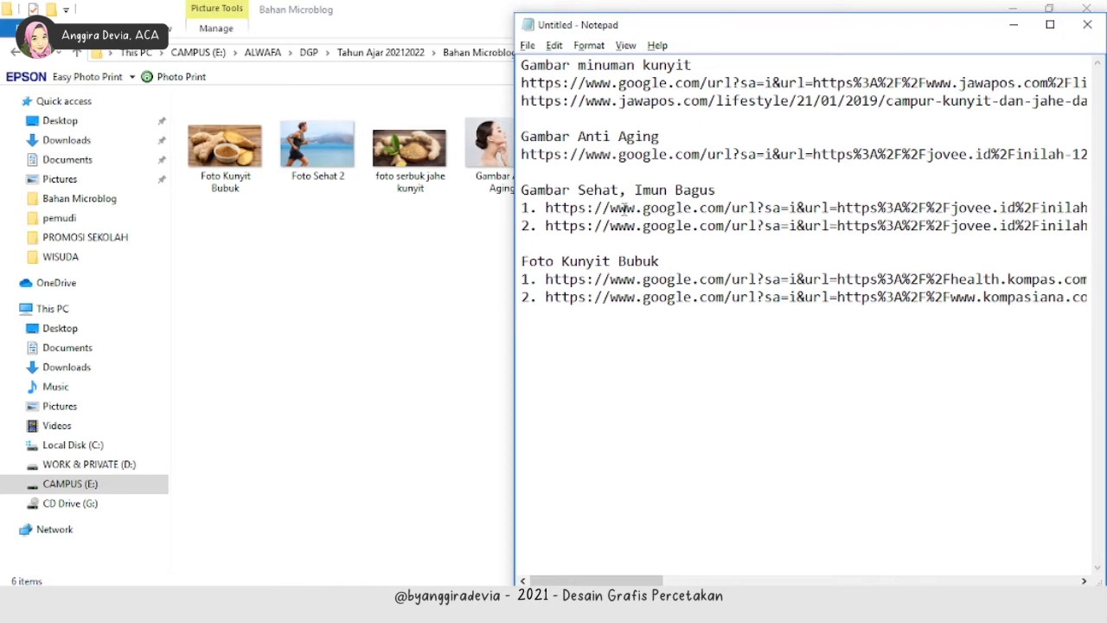
{"action": "left_click", "coordinate": [545, 209]}
{"action": "left_click_drag", "start_coordinate": [546, 209], "coordinate": [519, 206]}
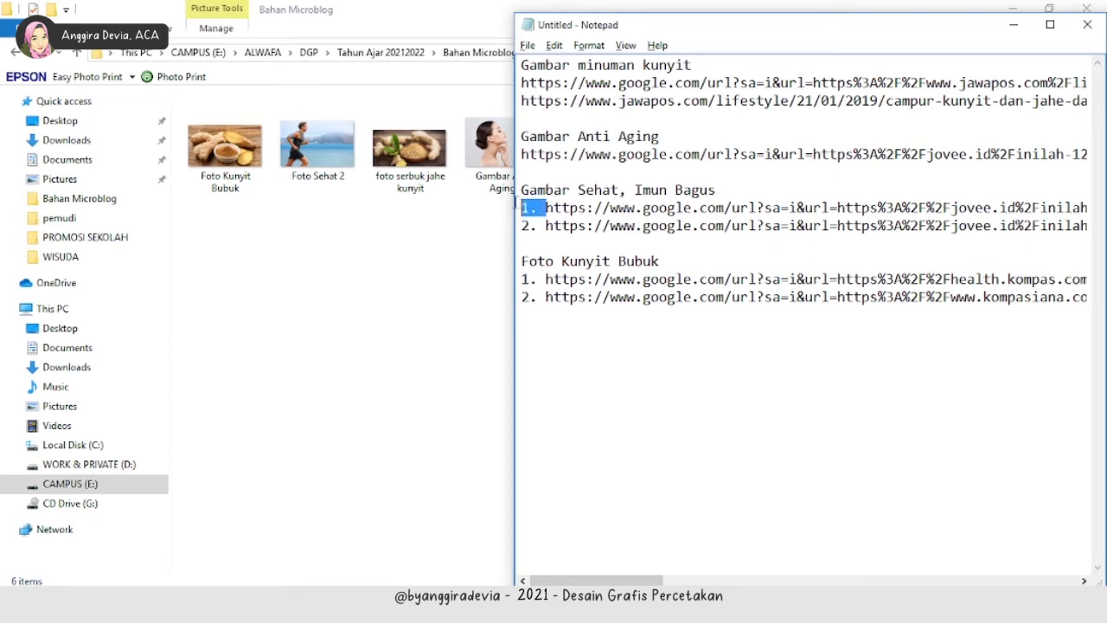
{"action": "left_click", "coordinate": [547, 208]}
{"action": "left_click_drag", "start_coordinate": [547, 209], "coordinate": [510, 207]}
{"action": "left_click", "coordinate": [545, 209]}
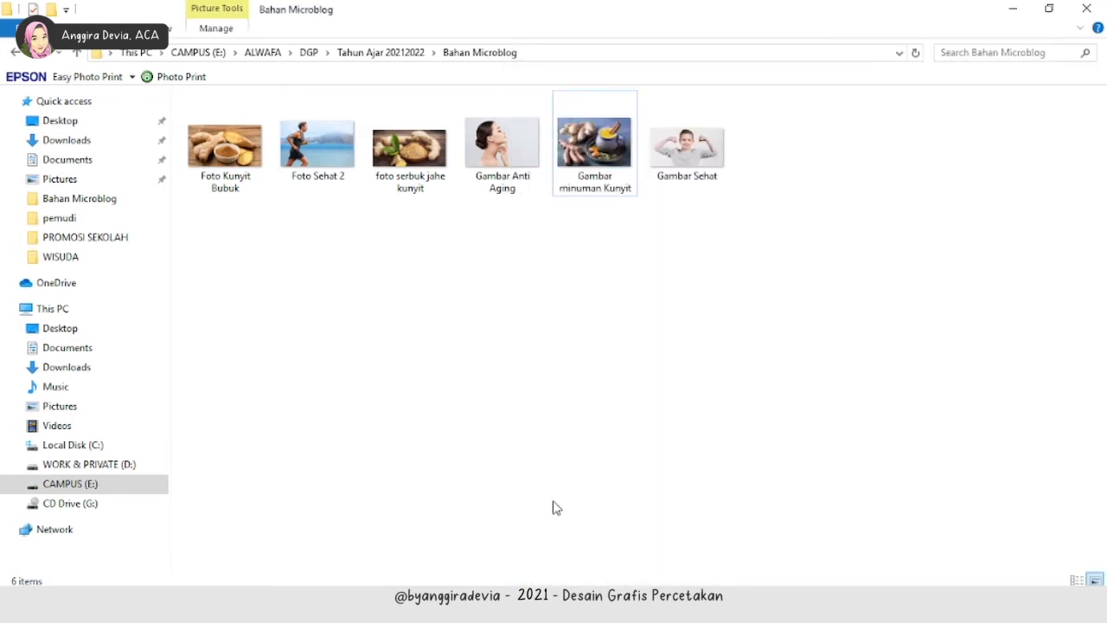
- Switch to the Photoshop microblog document and activate the Pen Tool in Shape mode
{"action": "left_click", "coordinate": [490, 601]}
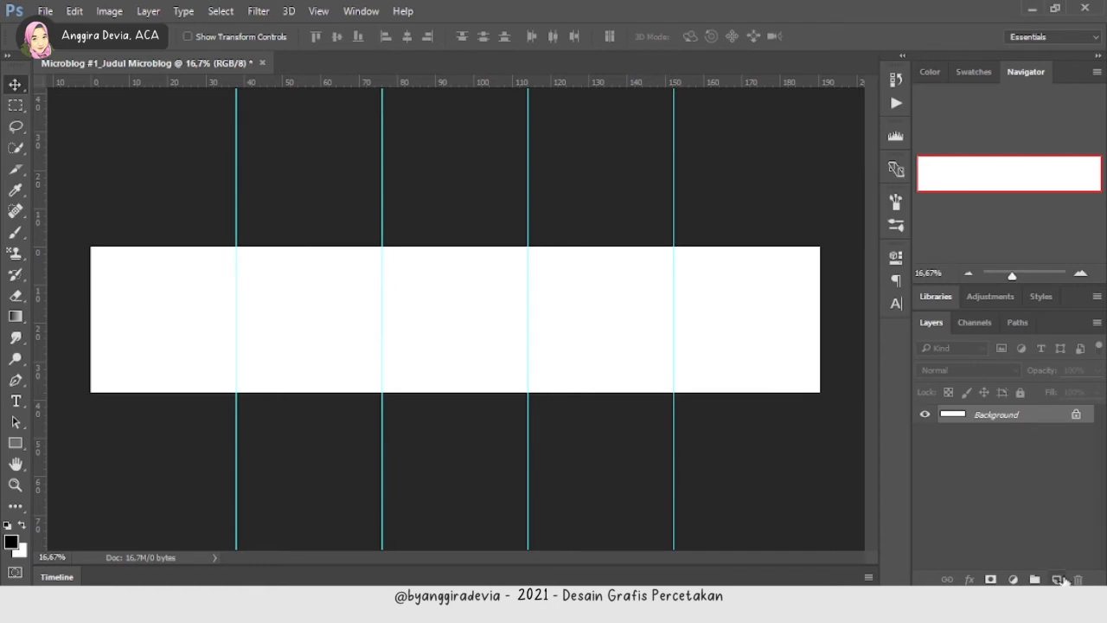
{"action": "key", "text": "p"}
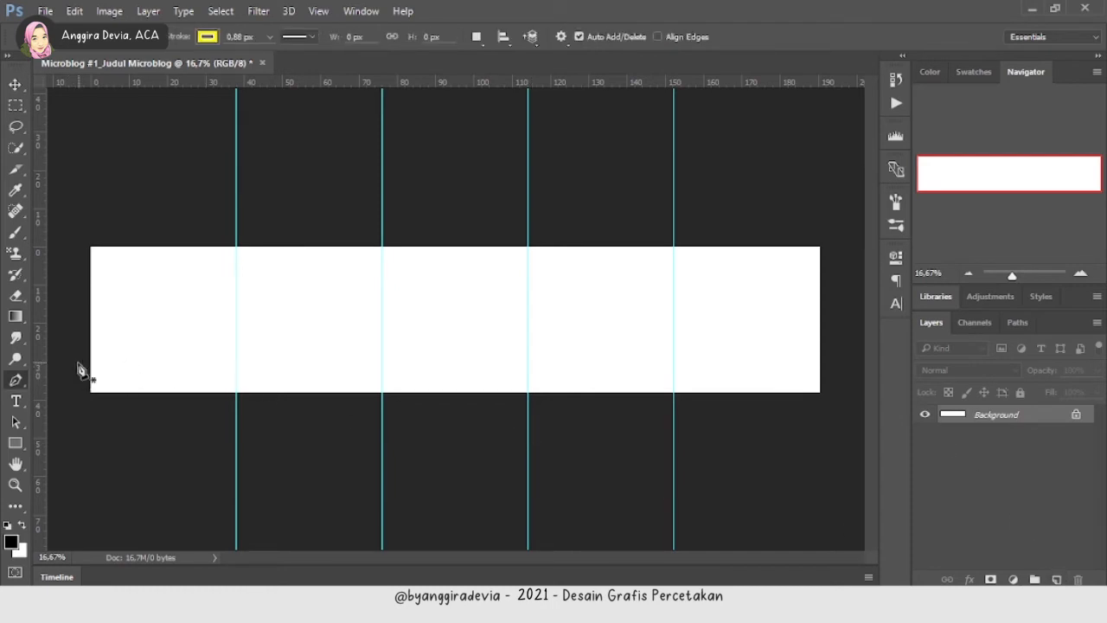
{"action": "left_click", "coordinate": [73, 363]}
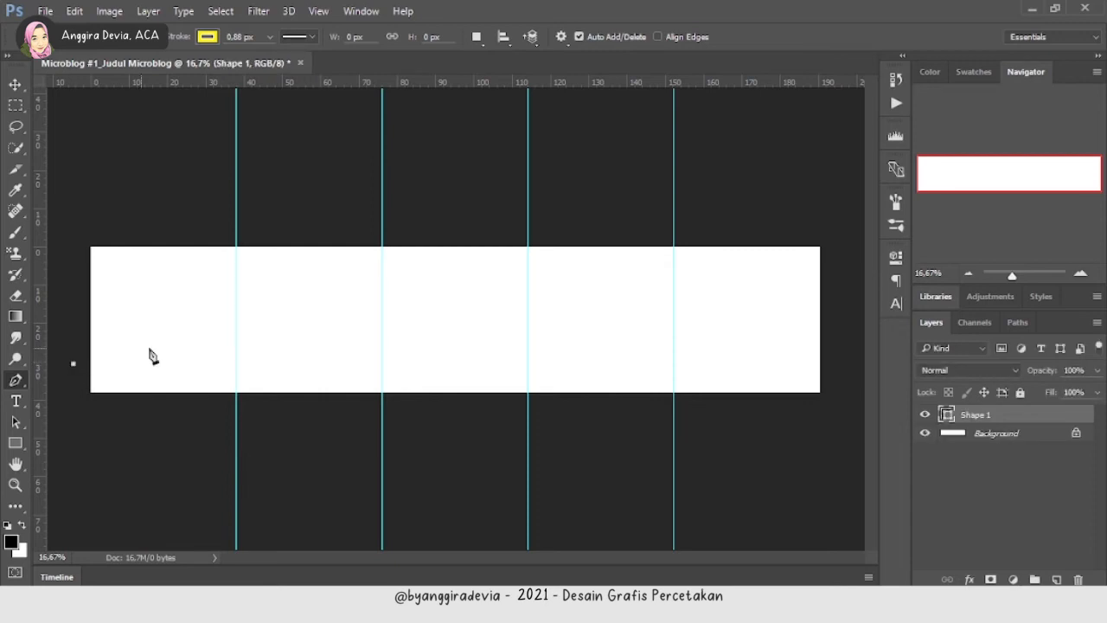
{"action": "key", "text": "ctrl+z"}
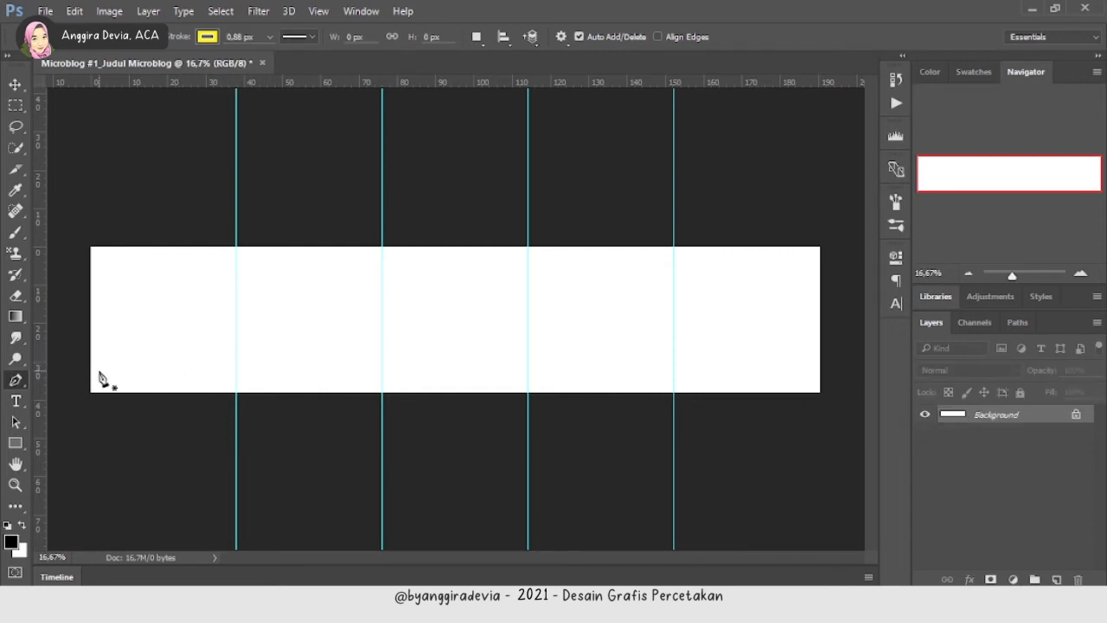
{"action": "right_click", "coordinate": [19, 388]}
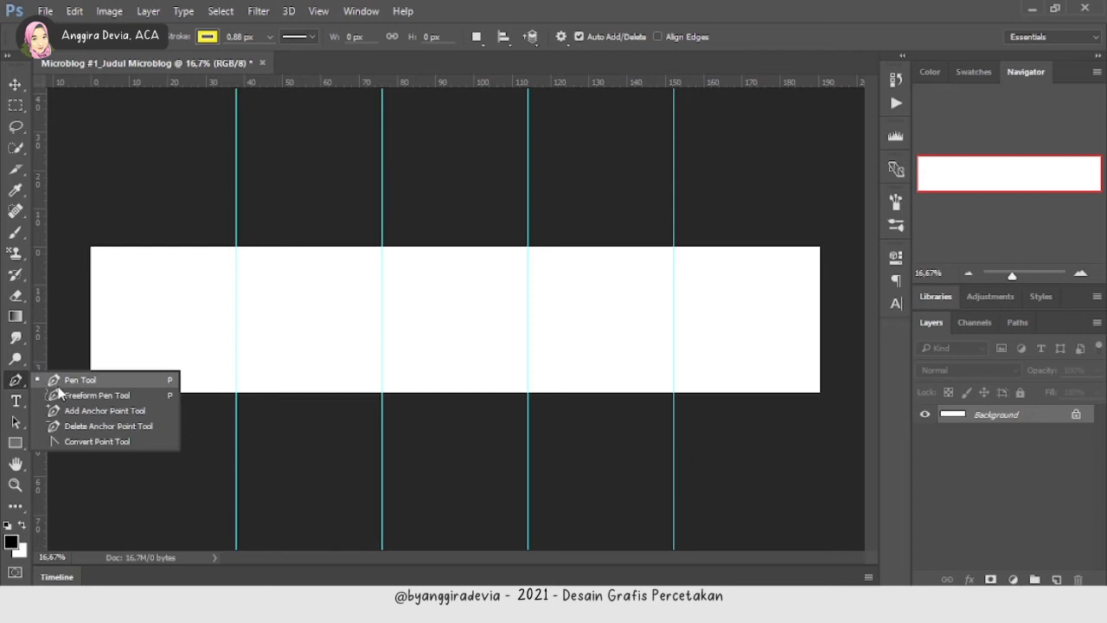
{"action": "left_click", "coordinate": [58, 382]}
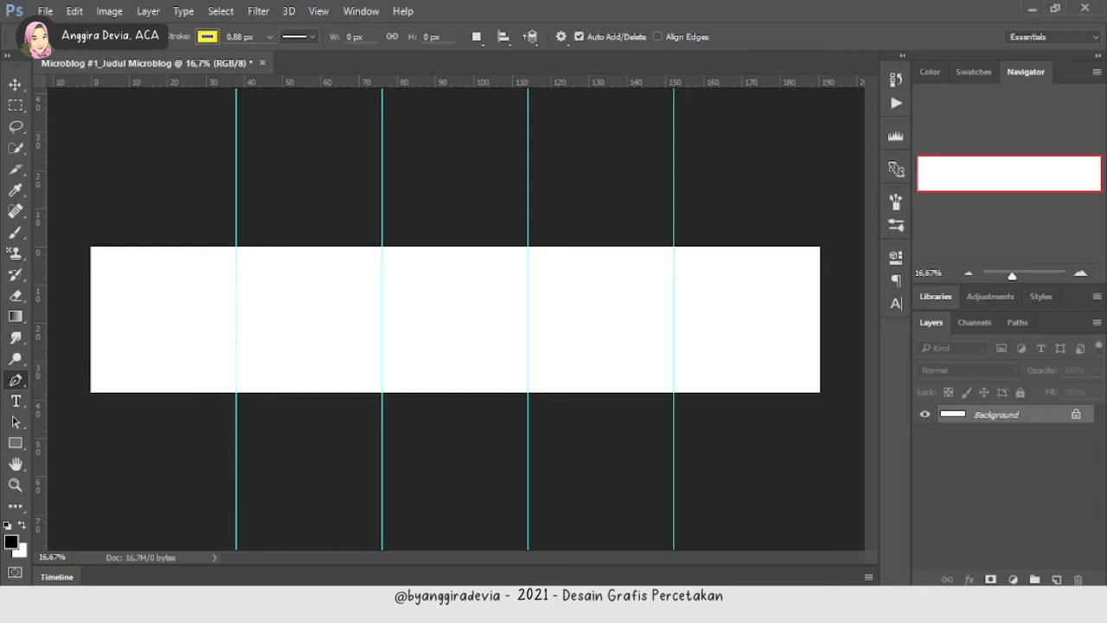
{"action": "right_click", "coordinate": [16, 382]}
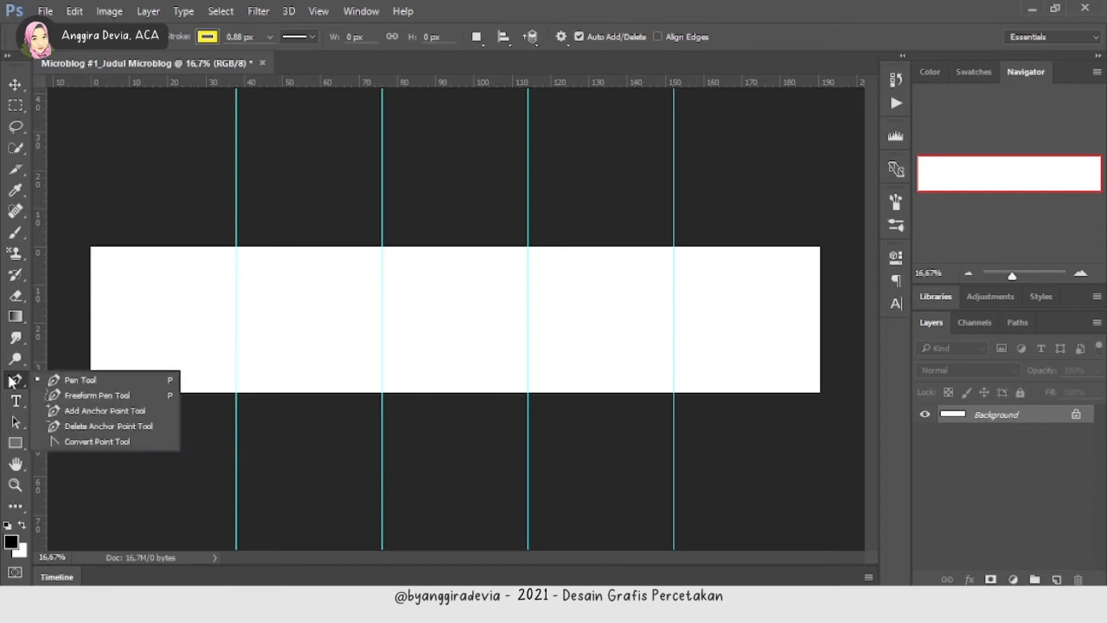
{"action": "left_click", "coordinate": [50, 382]}
{"action": "left_click", "coordinate": [87, 36]}
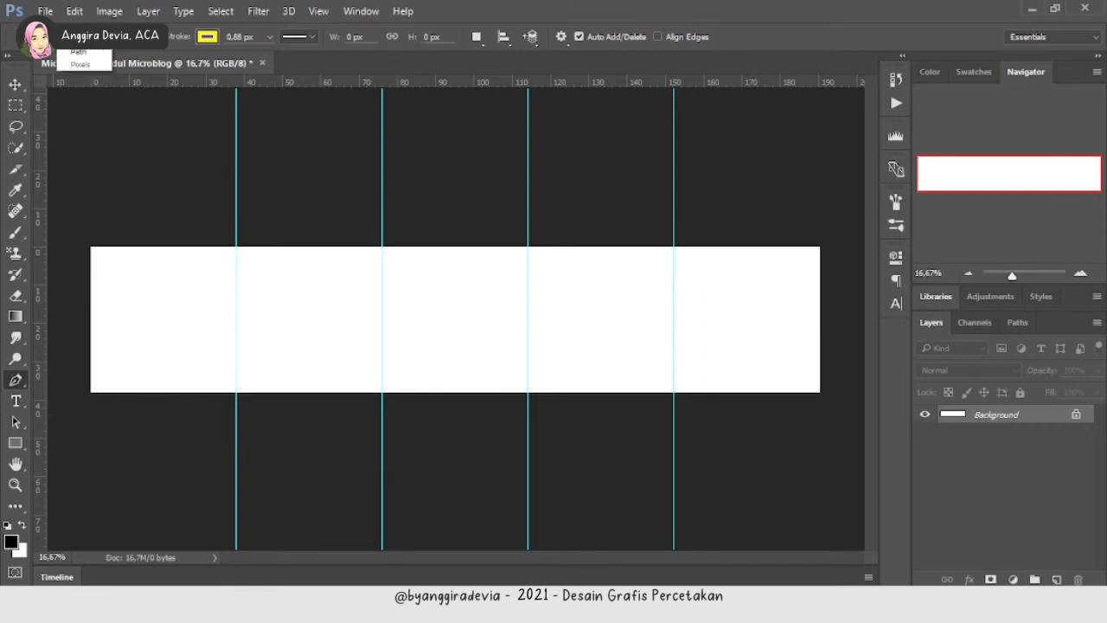
{"action": "left_click", "coordinate": [83, 54]}
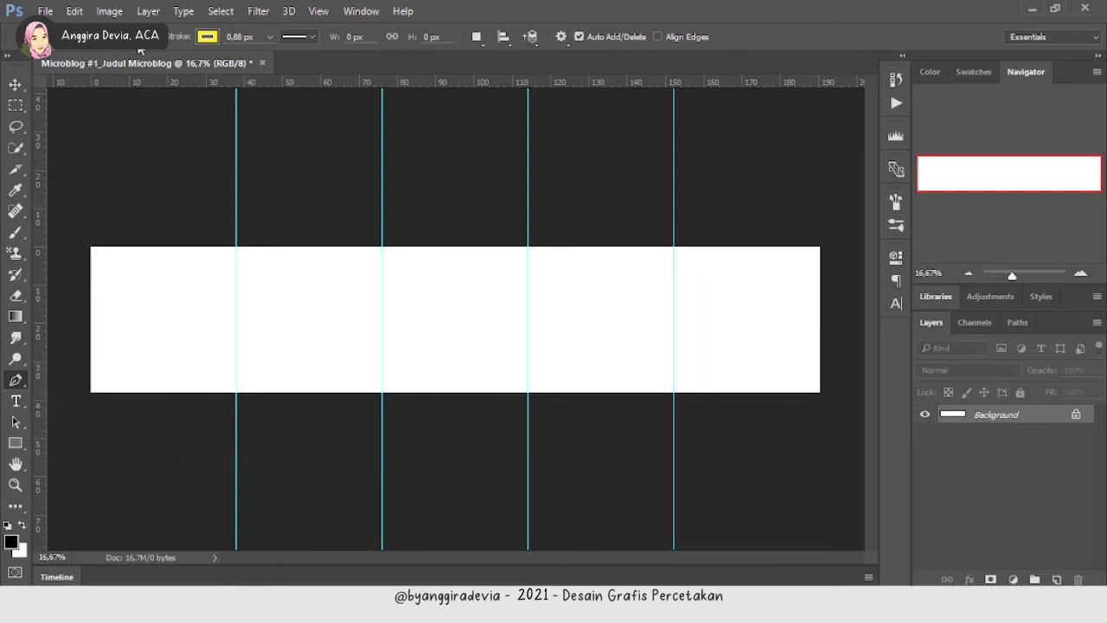
- Set the Pen Tool's stroke colour to light blue from the recently used colours
{"action": "left_click", "coordinate": [160, 37]}
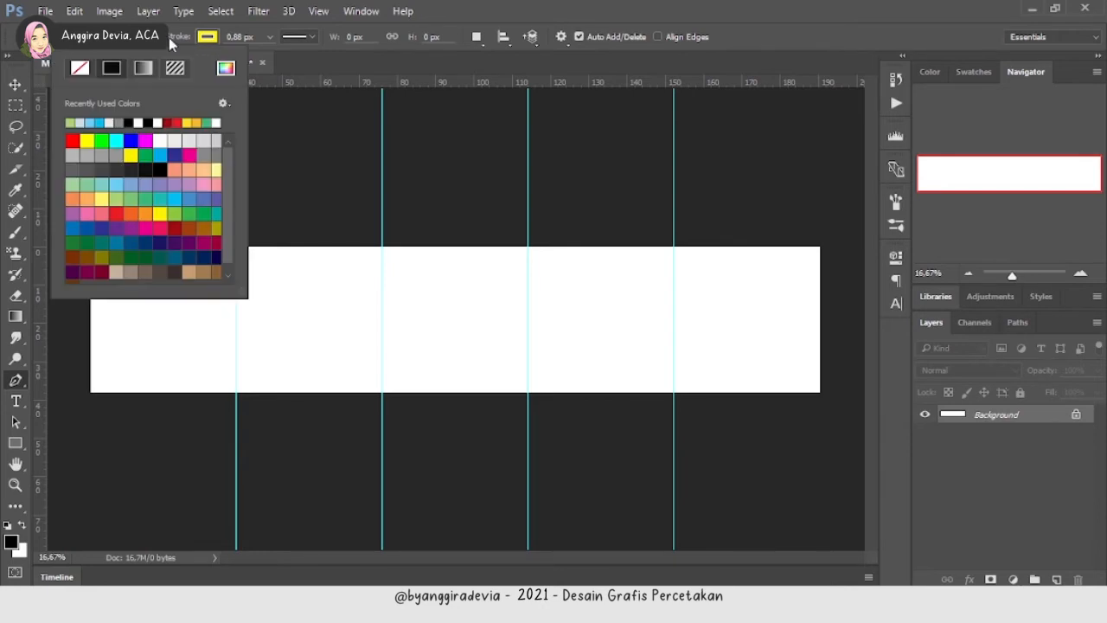
{"action": "left_click", "coordinate": [216, 36]}
{"action": "left_click", "coordinate": [149, 122]}
{"action": "left_click", "coordinate": [147, 41]}
{"action": "left_click", "coordinate": [1017, 420]}
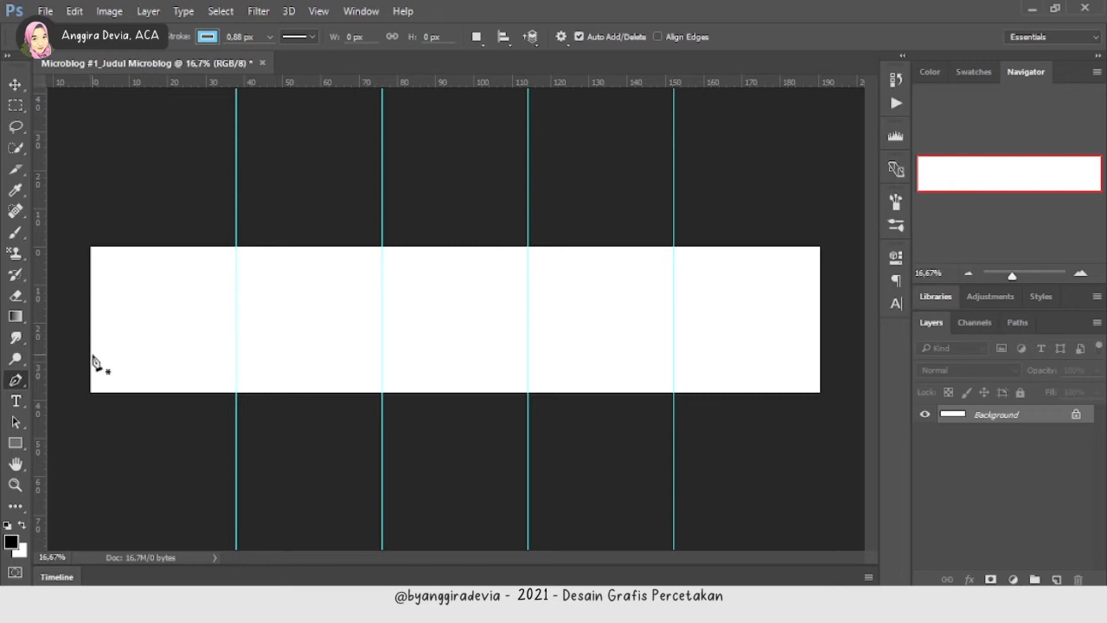
- Draw a closed shape about 5796 x 720 px with a zigzag upper edge, covering the lower part of all five slides
{"action": "left_click", "coordinate": [73, 361]}
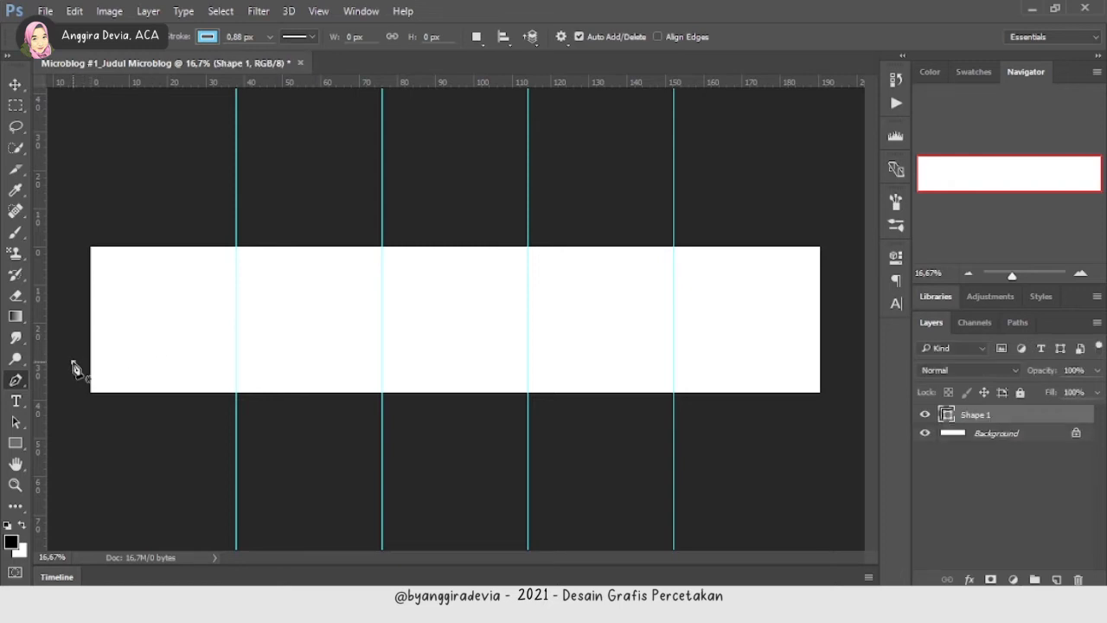
{"action": "left_click", "coordinate": [180, 345]}
{"action": "left_click", "coordinate": [312, 361]}
{"action": "left_click", "coordinate": [429, 341]}
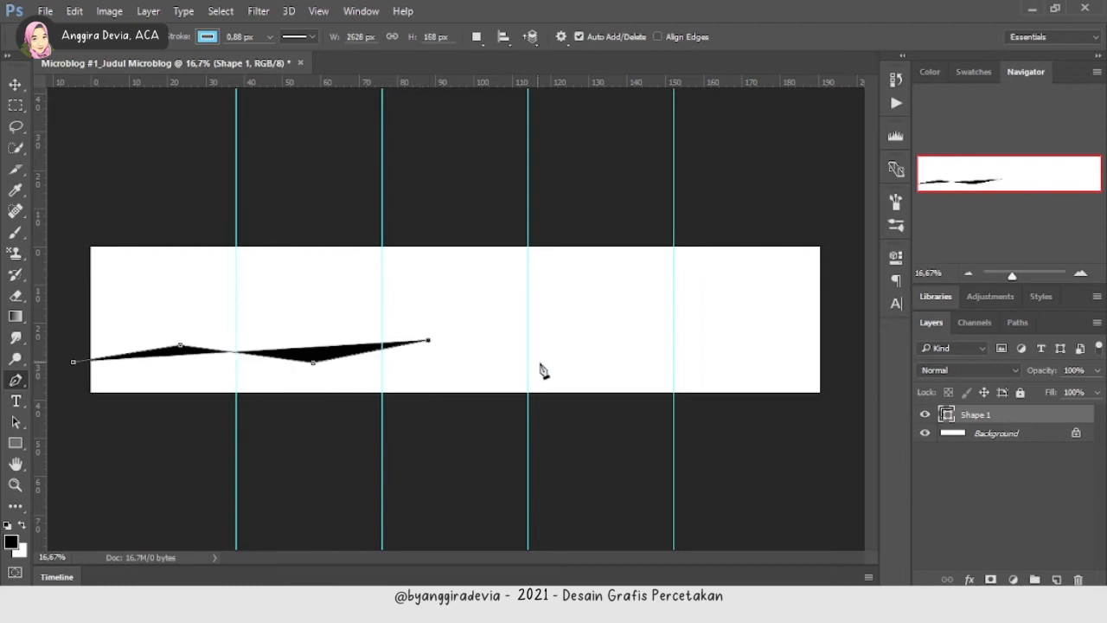
{"action": "left_click", "coordinate": [562, 374]}
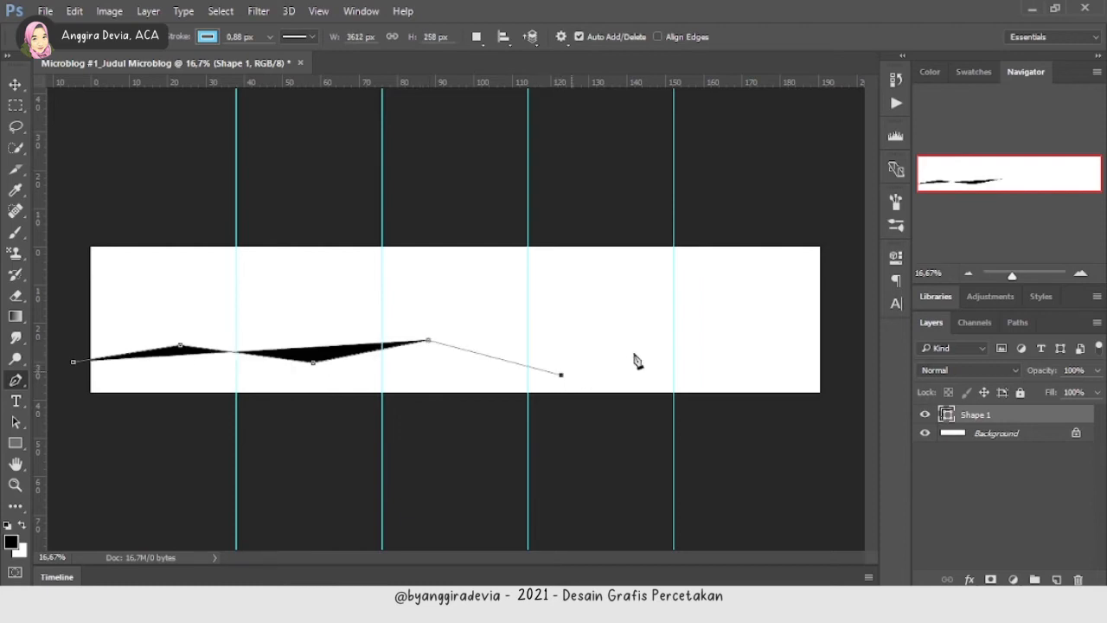
{"action": "left_click", "coordinate": [707, 344]}
{"action": "left_click", "coordinate": [846, 372]}
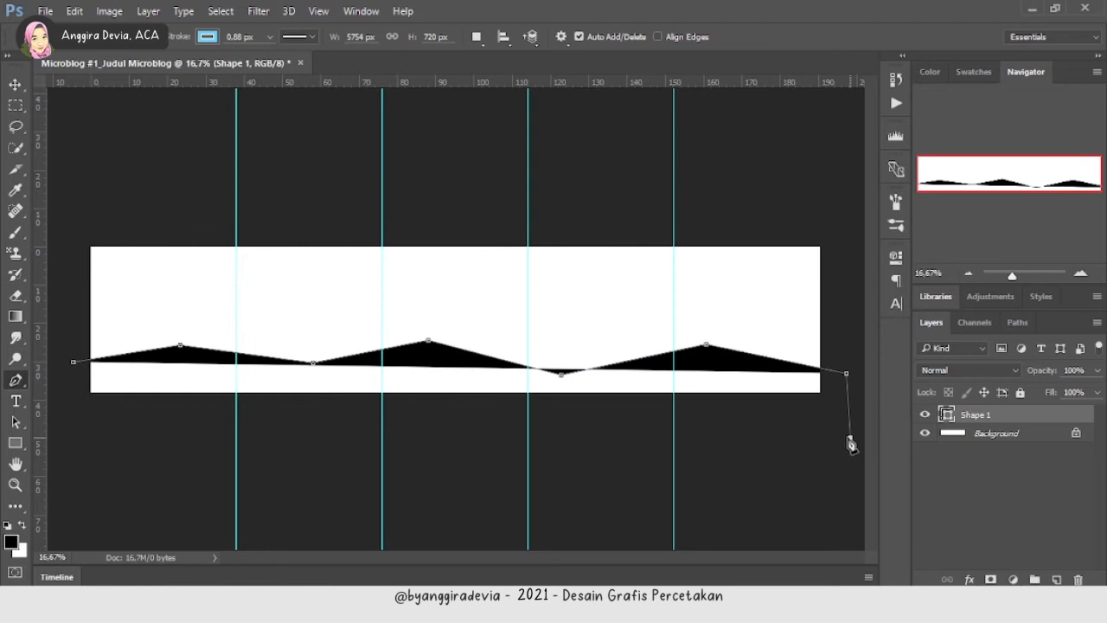
{"action": "left_click", "coordinate": [850, 437]}
{"action": "left_click", "coordinate": [68, 416]}
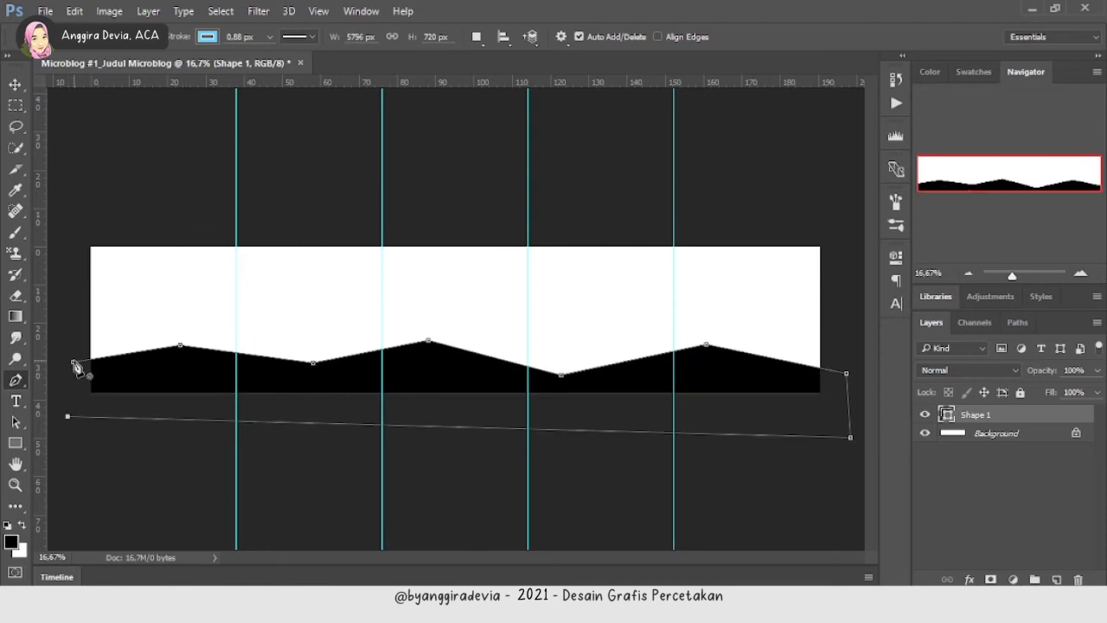
{"action": "left_click", "coordinate": [75, 363]}
- Try pink and brown fills on the zigzag shape and settle on light grey
{"action": "left_click", "coordinate": [152, 37]}
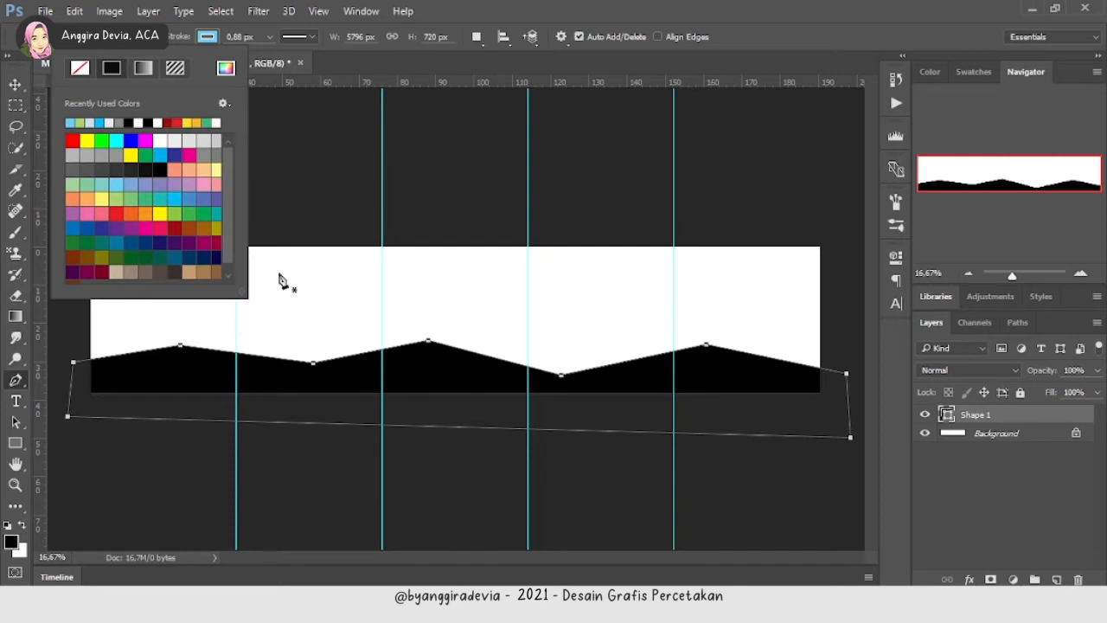
{"action": "left_click", "coordinate": [204, 184]}
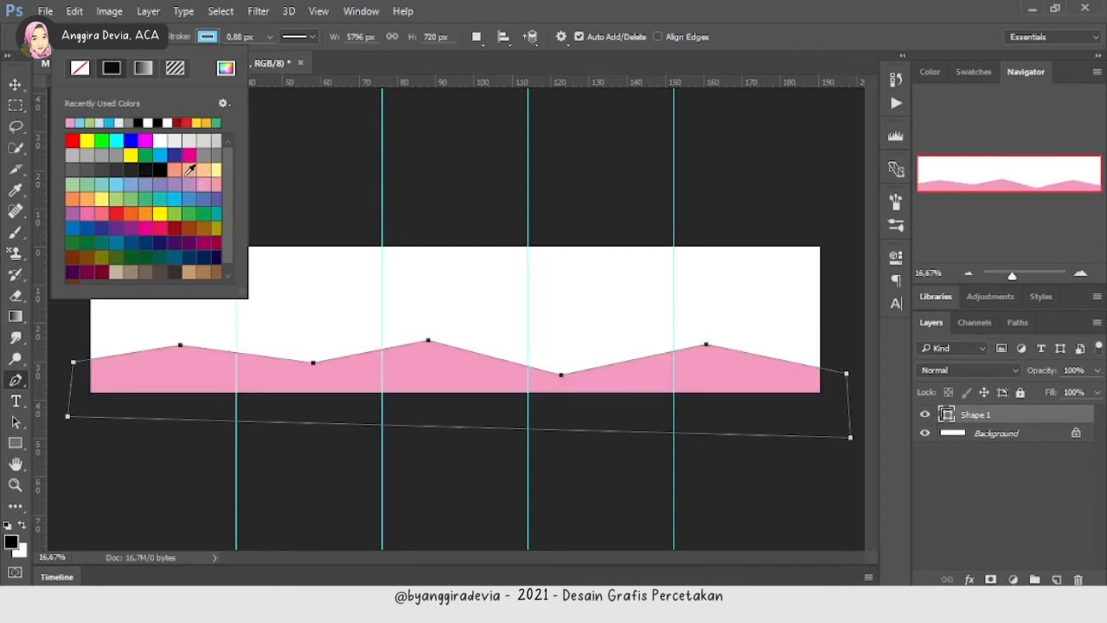
{"action": "left_click", "coordinate": [202, 270]}
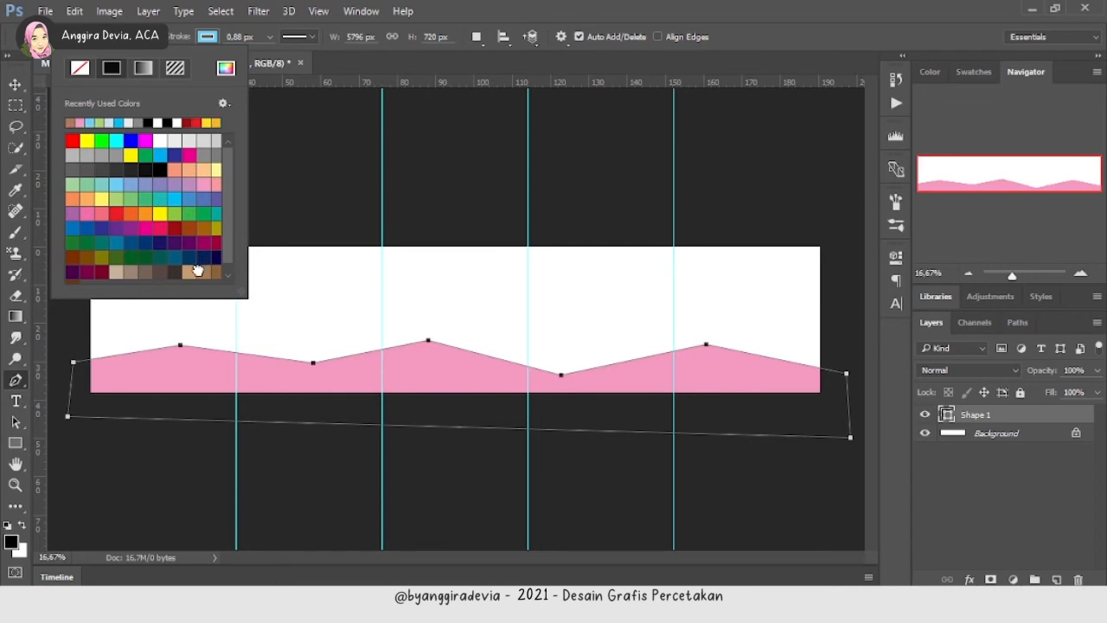
{"action": "left_click", "coordinate": [174, 140]}
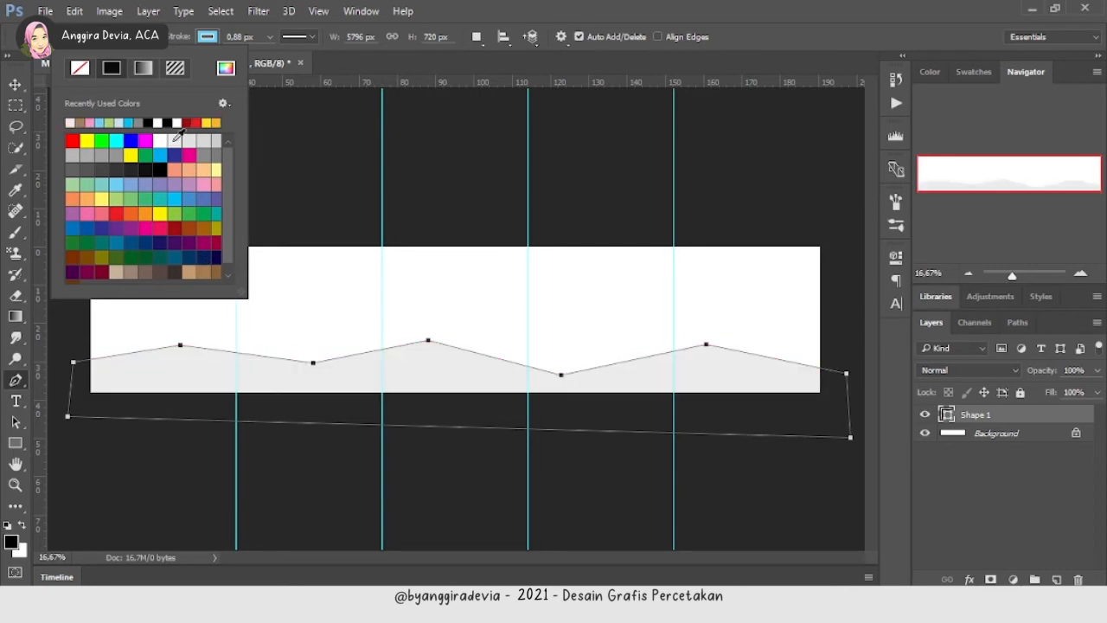
- Set the zigzag shape's stroke colour to dark blue
{"action": "left_click", "coordinate": [207, 40]}
{"action": "left_click", "coordinate": [208, 40]}
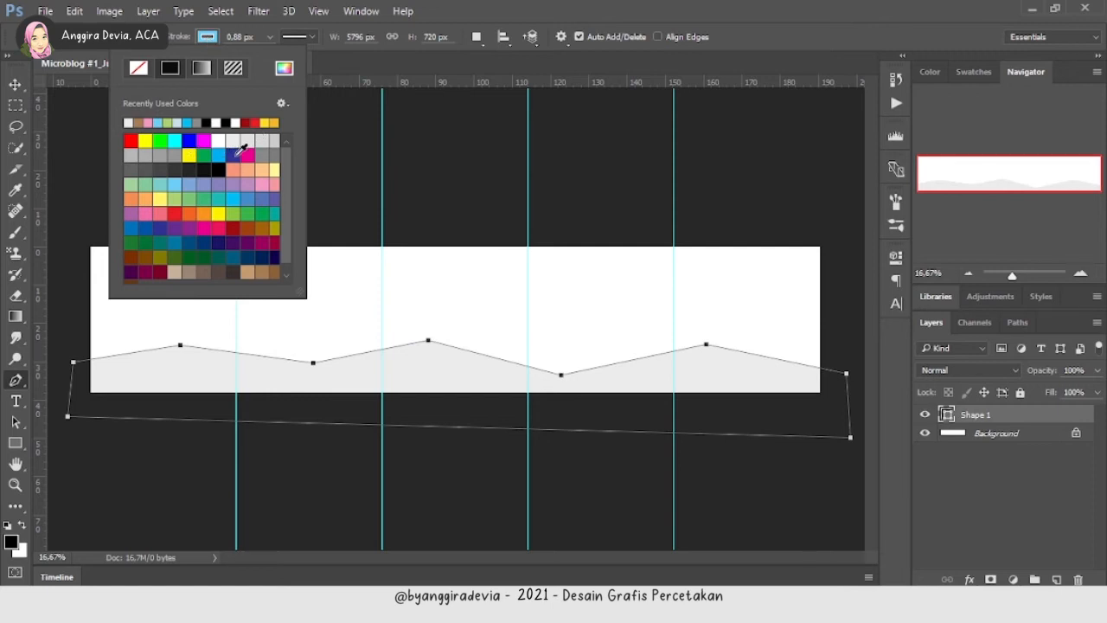
{"action": "left_click", "coordinate": [234, 155]}
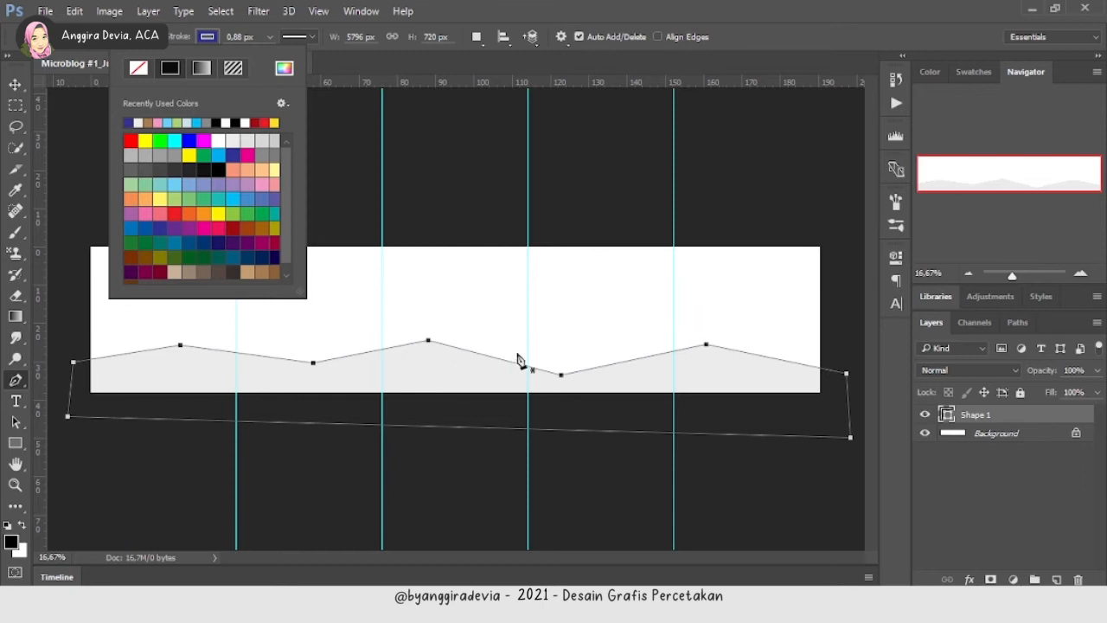
{"action": "left_click", "coordinate": [1000, 162]}
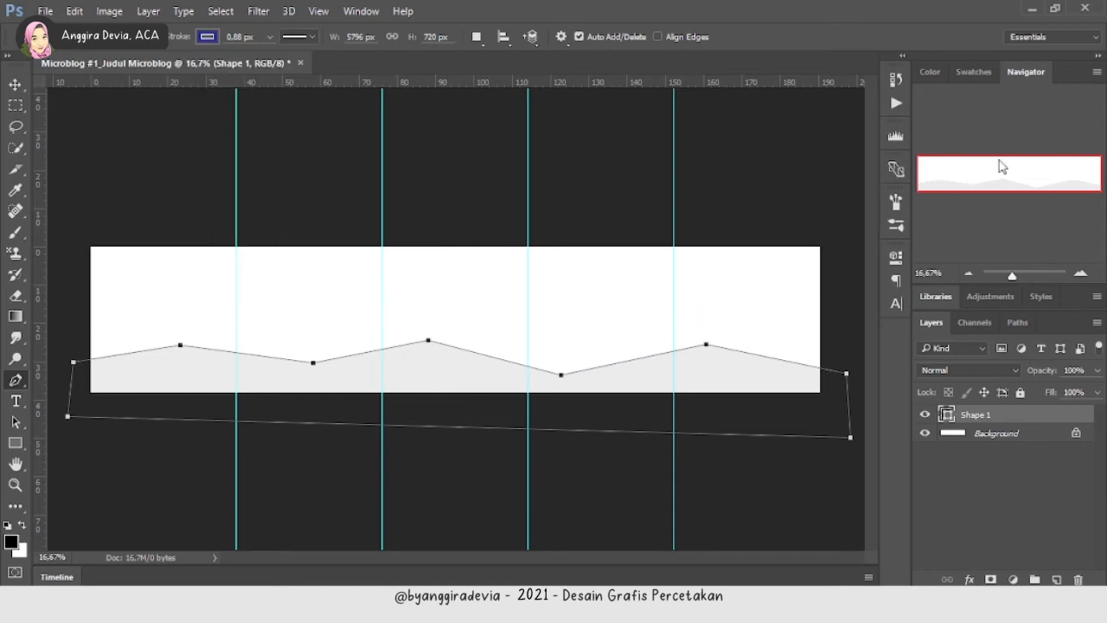
- Thicken the zigzag shape's dark blue stroke to 5.71 px
{"action": "key", "text": "ctrl+plus"}
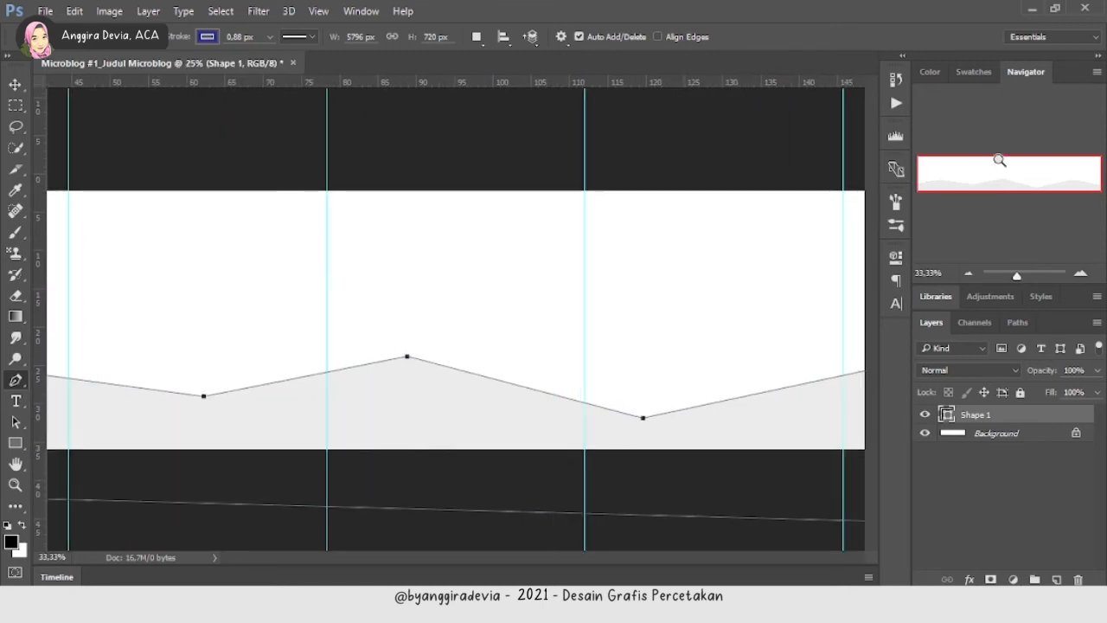
{"action": "key", "text": "ctrl+plus"}
{"action": "key", "text": "ctrl+plus"}
{"action": "key", "text": "ctrl+plus"}
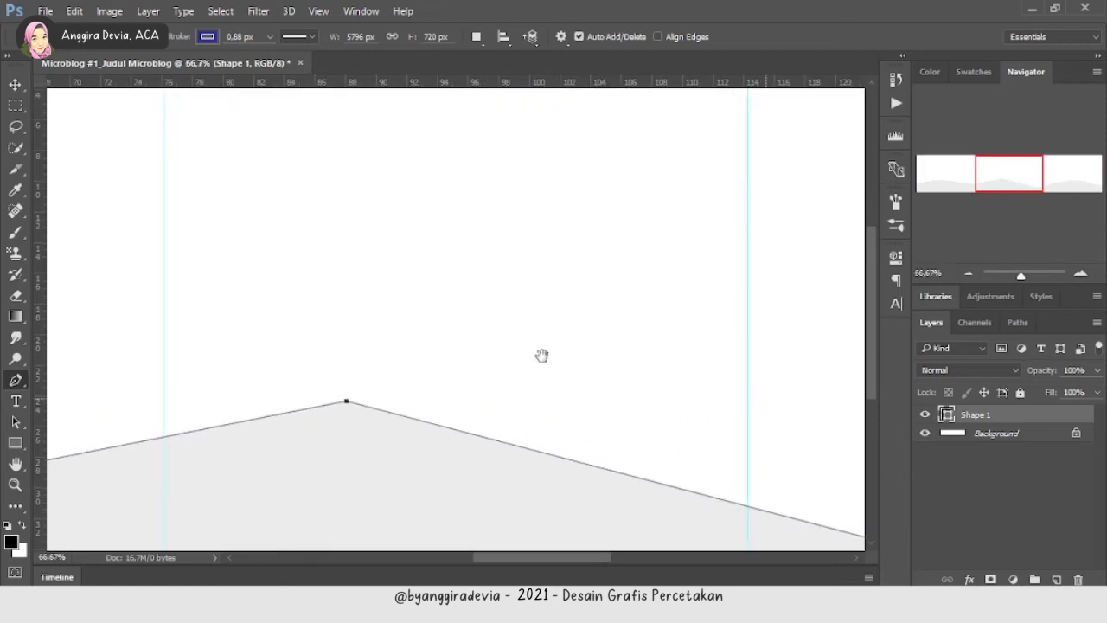
{"action": "key", "text": "v"}
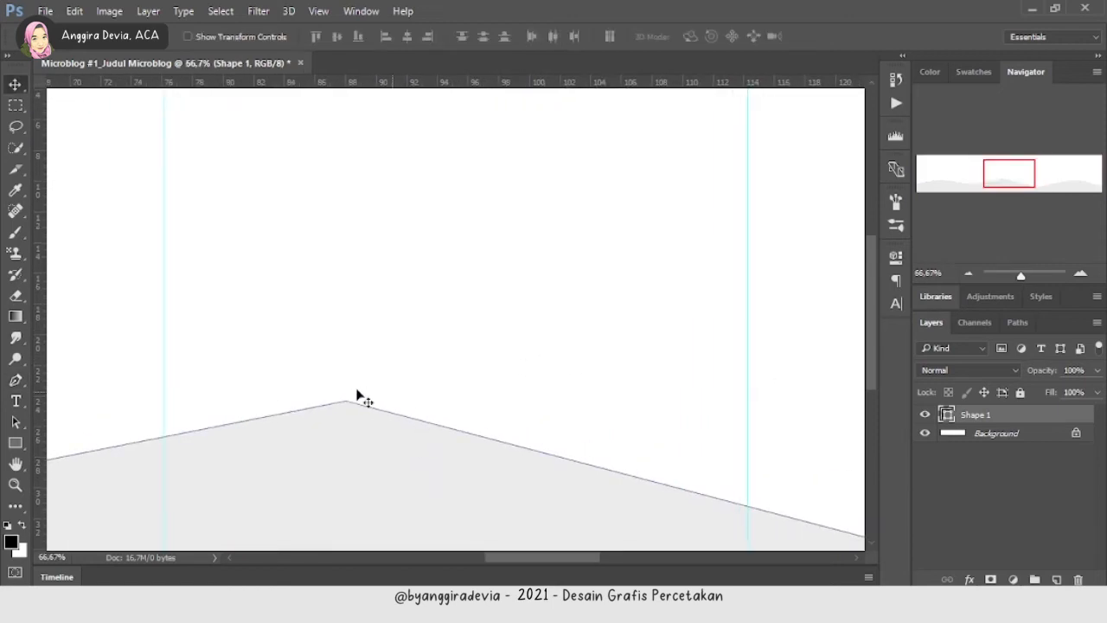
{"action": "key", "text": "u"}
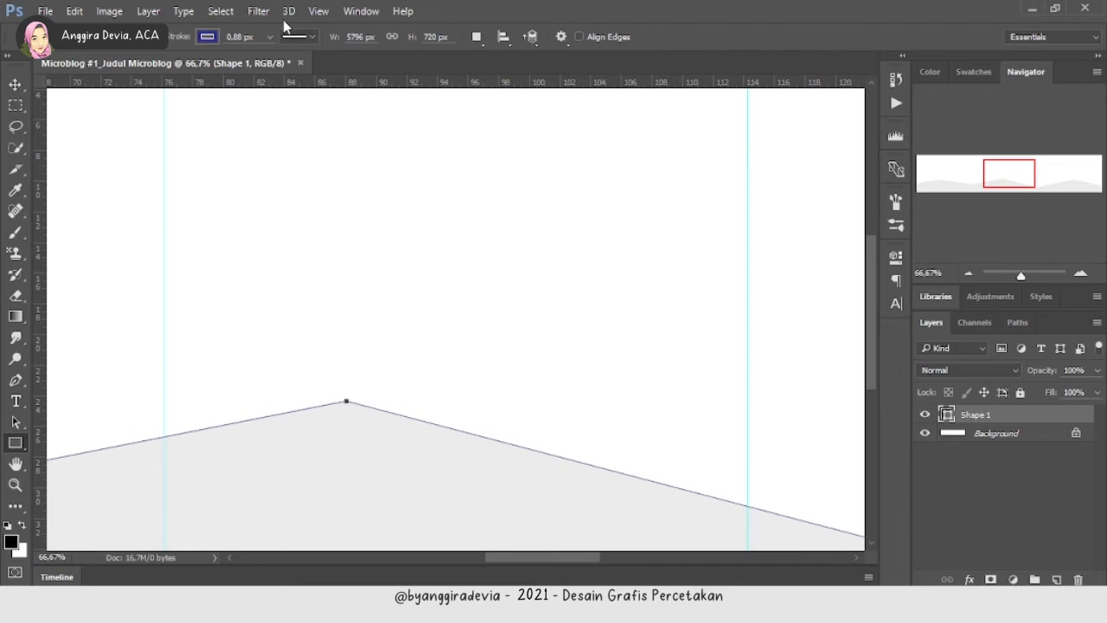
{"action": "right_click", "coordinate": [16, 379]}
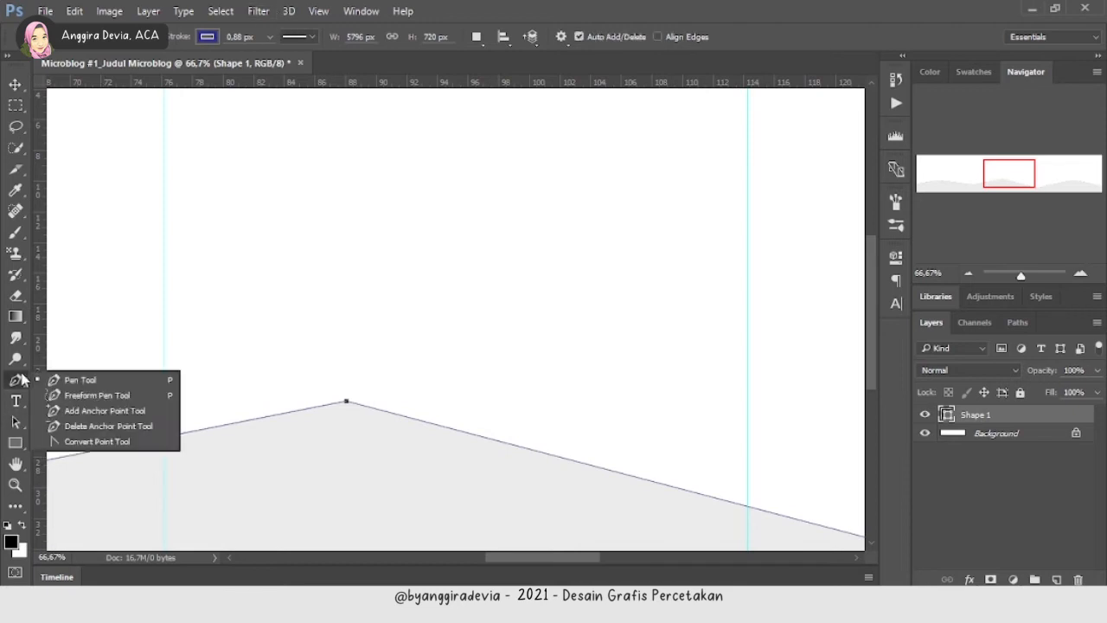
{"action": "left_click", "coordinate": [56, 380]}
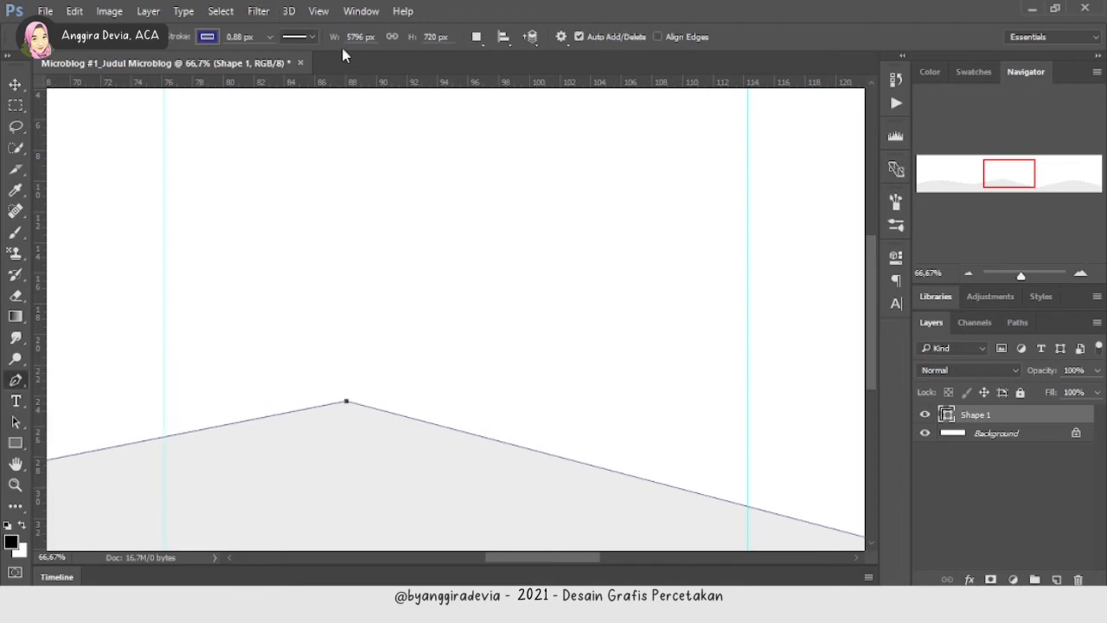
{"action": "left_click", "coordinate": [269, 38]}
{"action": "mouse_move", "coordinate": [269, 59]}
{"action": "left_mouse_down"}
{"action": "mouse_move", "coordinate": [302, 59]}
{"action": "mouse_move", "coordinate": [277, 60]}
{"action": "left_mouse_up"}
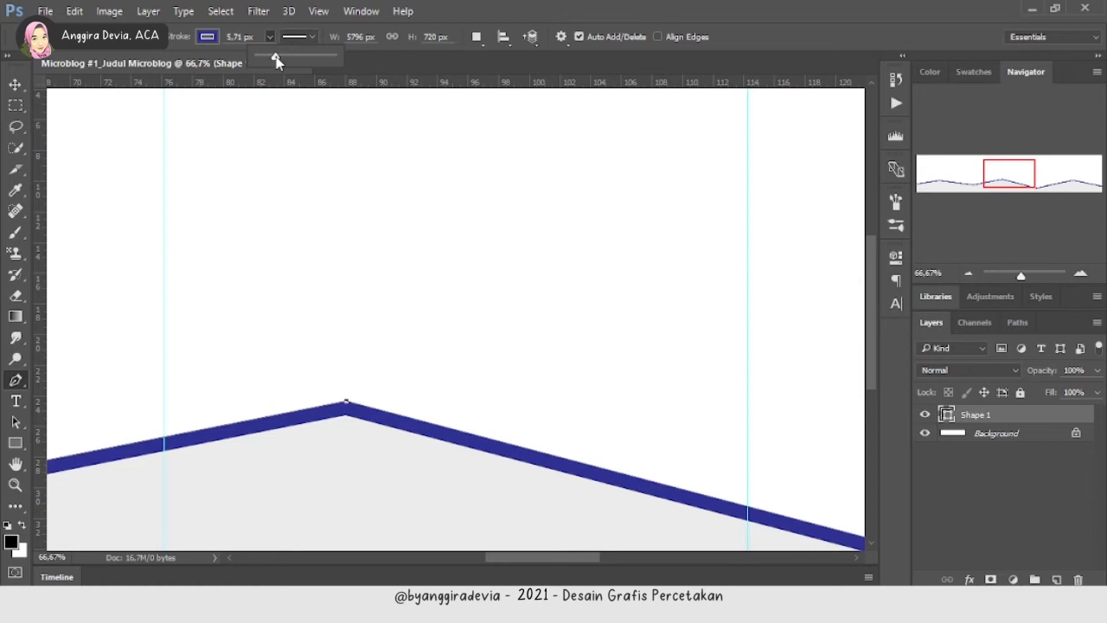
- Remove the stroke from the zigzag shape, leaving only its light grey fill
{"action": "left_click", "coordinate": [208, 39]}
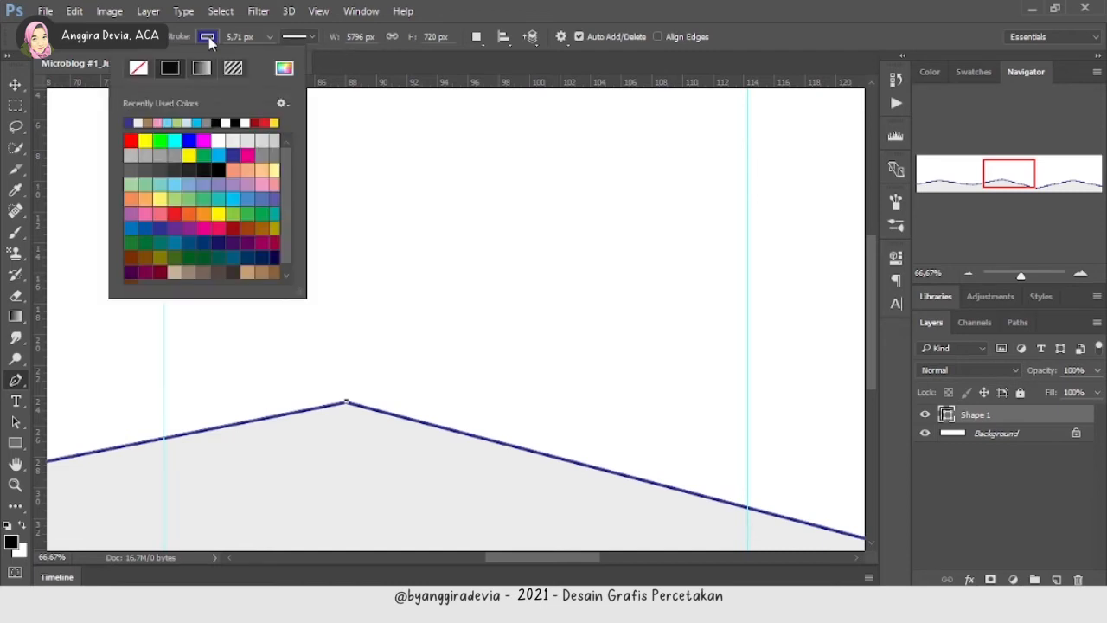
{"action": "left_click", "coordinate": [140, 69]}
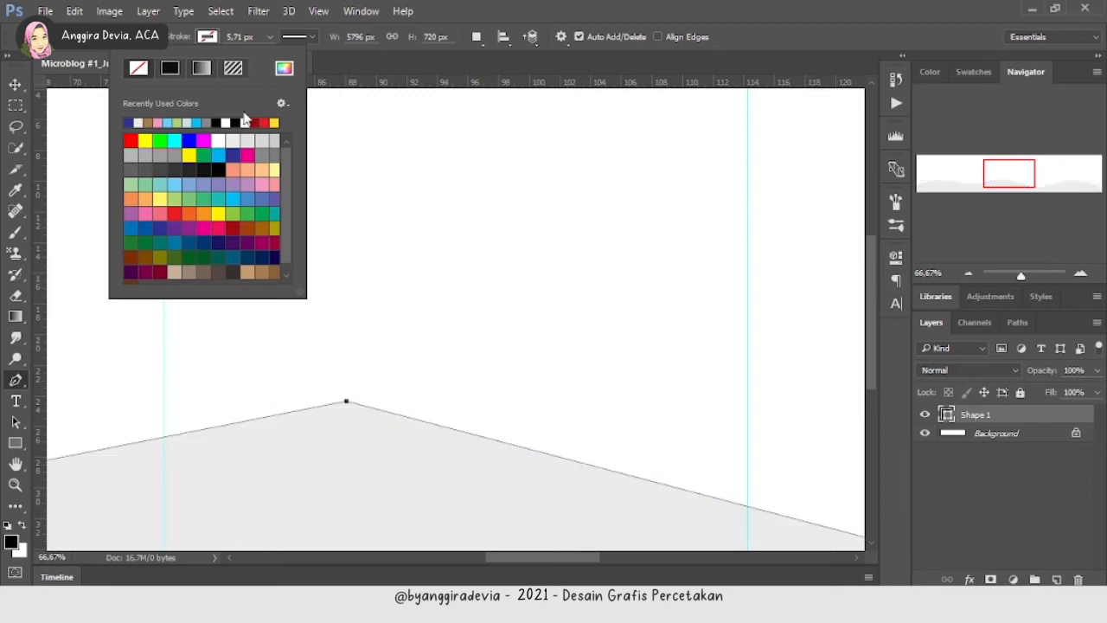
{"action": "left_click", "coordinate": [995, 182]}
{"action": "key", "text": "ctrl+minus"}
{"action": "key", "text": "ctrl+minus"}
{"action": "key", "text": "ctrl+minus"}
{"action": "key", "text": "ctrl+minus"}
{"action": "key", "text": "ctrl+minus"}
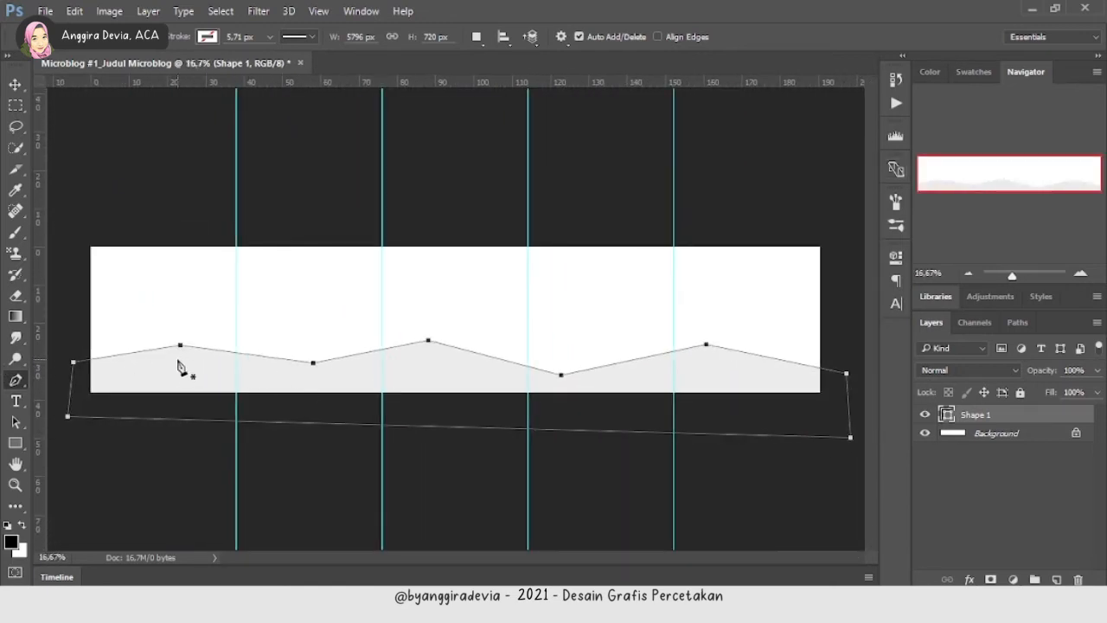
{"action": "key", "text": "v"}
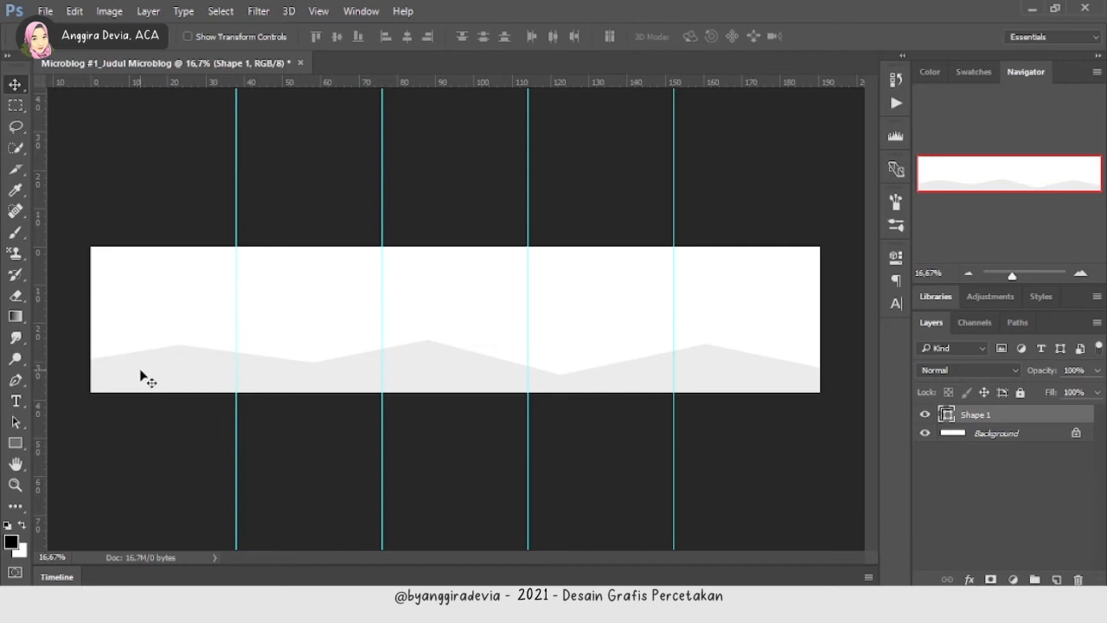
- Slightly lower the zigzag edge's first peak and first valley anchor points and raise its second valley anchor point
{"action": "left_click", "coordinate": [15, 382]}
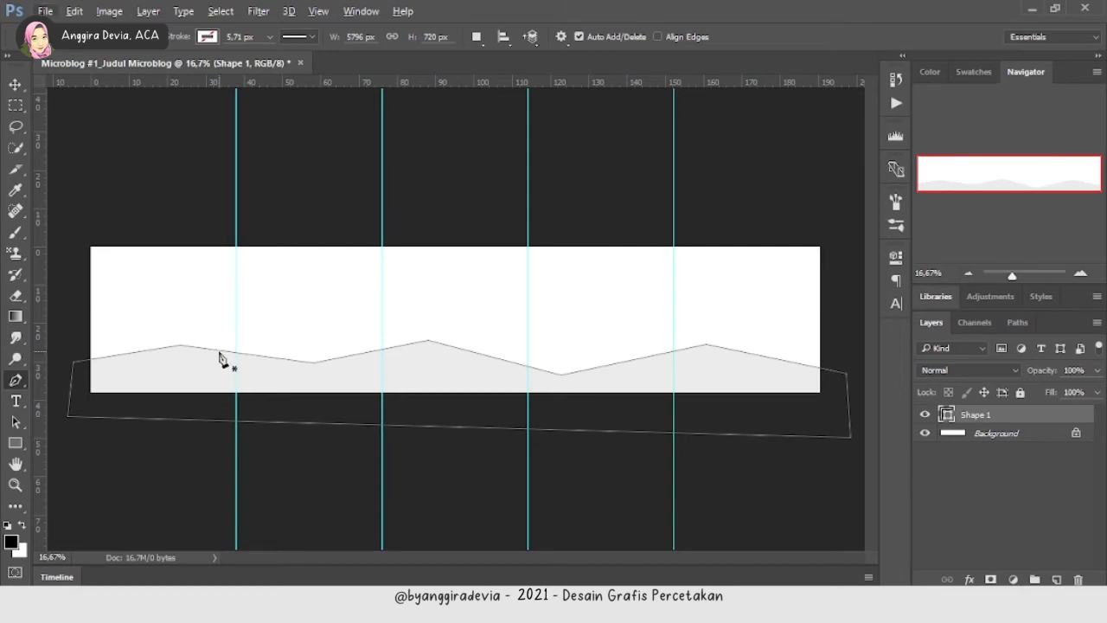
{"action": "right_click", "coordinate": [17, 379]}
{"action": "left_click", "coordinate": [74, 382]}
{"action": "left_click", "coordinate": [180, 345], "text": "ctrl"}
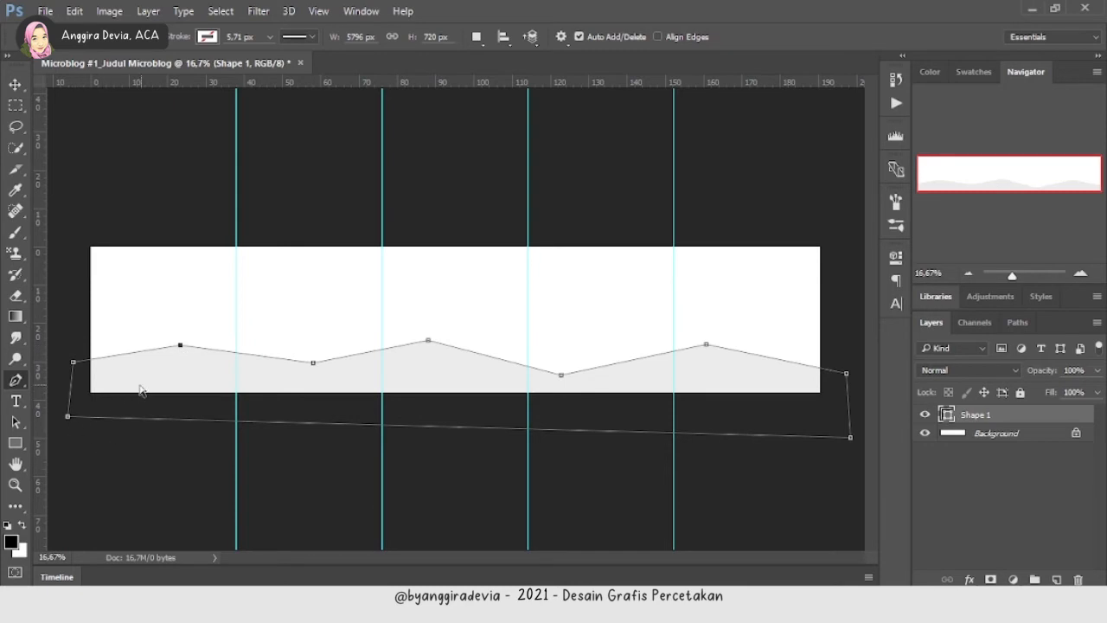
{"action": "left_click", "coordinate": [14, 423]}
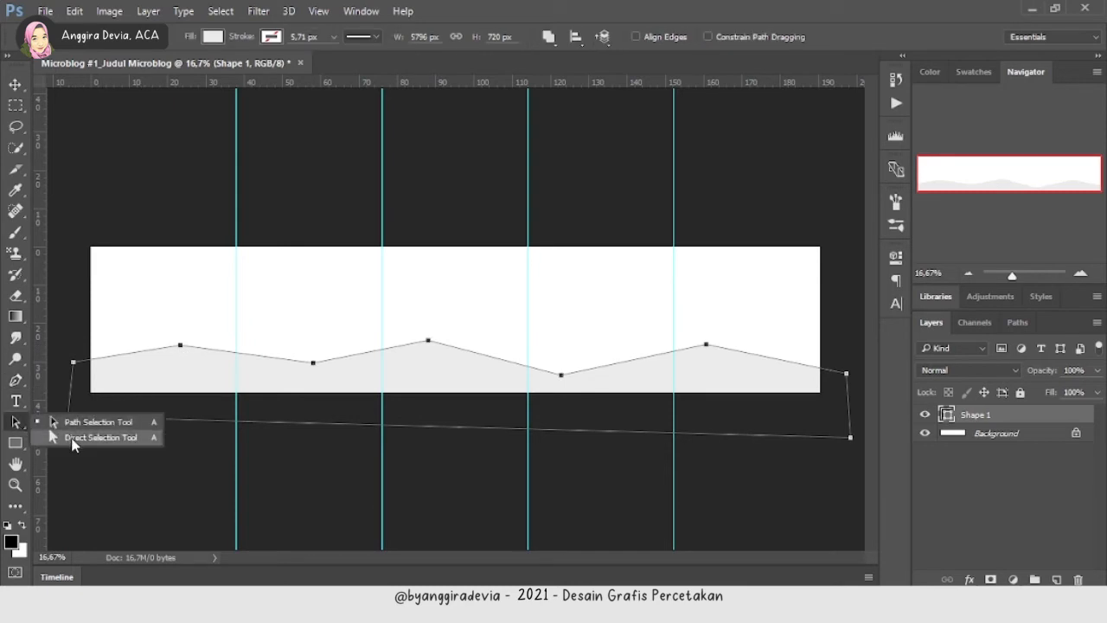
{"action": "left_click", "coordinate": [73, 440]}
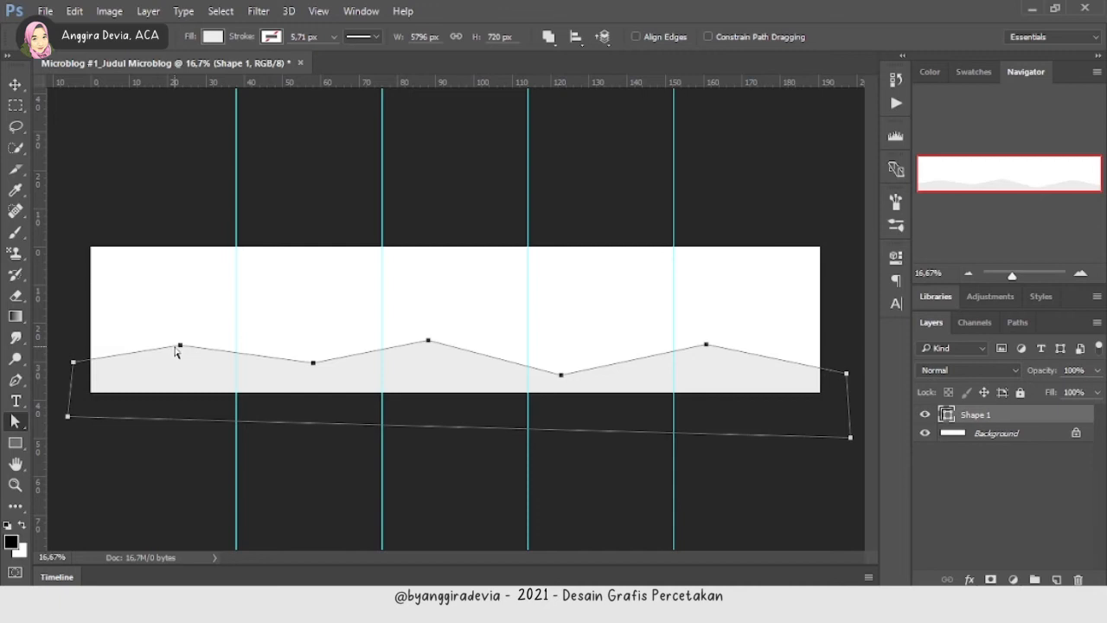
{"action": "mouse_move", "coordinate": [180, 347]}
{"action": "left_mouse_down"}
{"action": "mouse_move", "coordinate": [181, 321]}
{"action": "mouse_move", "coordinate": [178, 350]}
{"action": "left_mouse_up"}
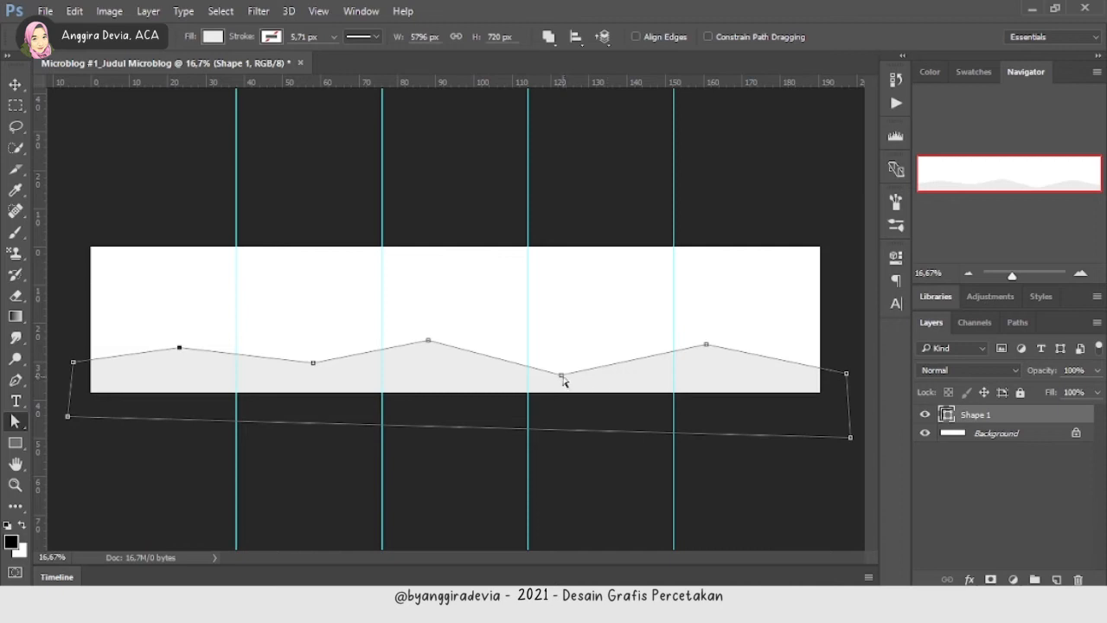
{"action": "mouse_move", "coordinate": [561, 376]}
{"action": "left_mouse_down"}
{"action": "mouse_move", "coordinate": [554, 364]}
{"action": "mouse_move", "coordinate": [563, 370]}
{"action": "left_mouse_up"}
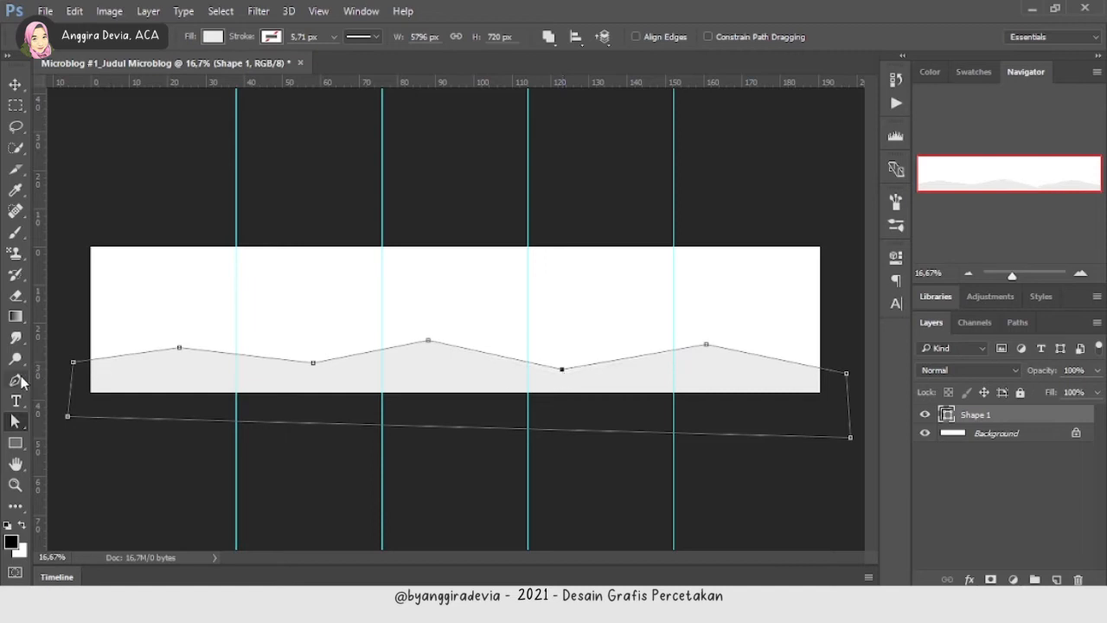
{"action": "left_click", "coordinate": [21, 378]}
{"action": "left_click", "coordinate": [71, 381]}
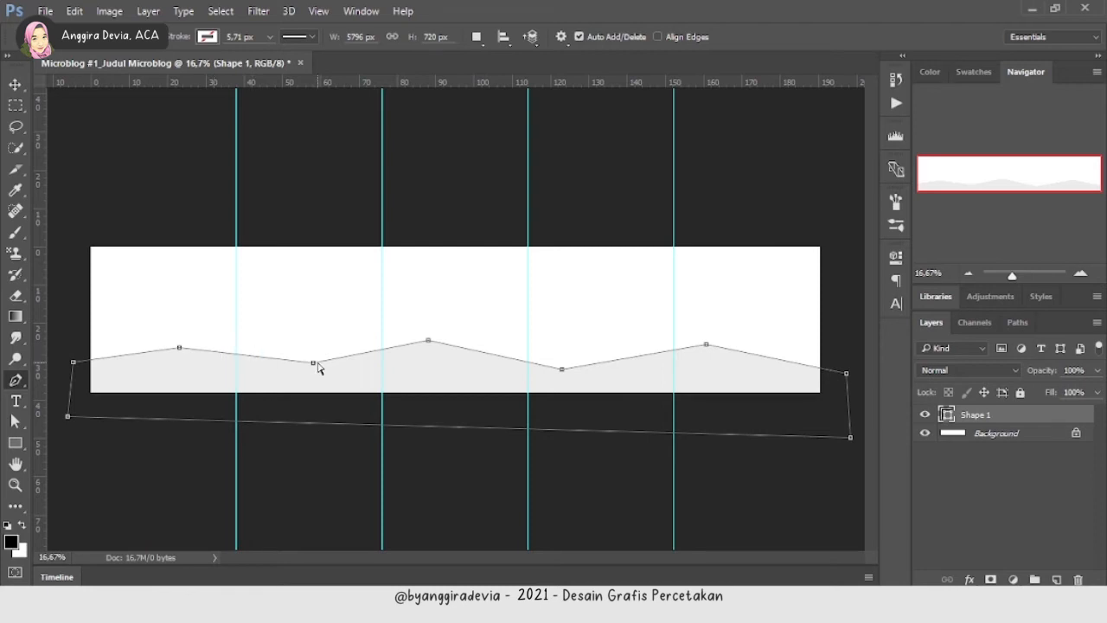
{"action": "left_click_drag", "start_coordinate": [314, 362], "coordinate": [314, 365]}
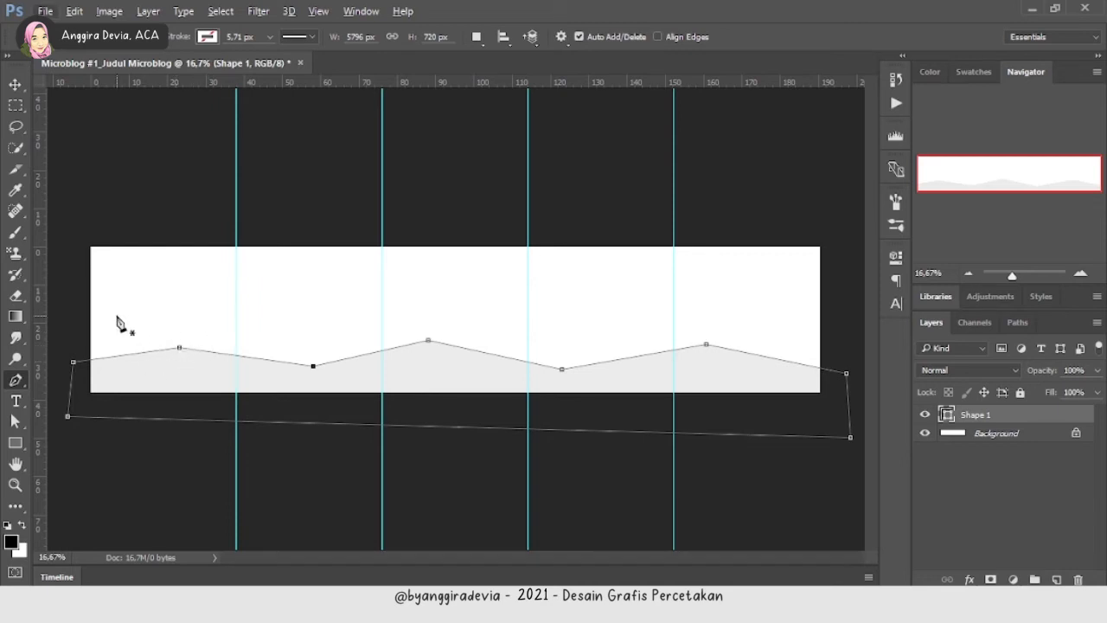
- Convert the five peak and valley anchor points of the zigzag edge to smooth points with roughly horizontal handles, forming a wave
{"action": "left_click", "coordinate": [179, 348]}
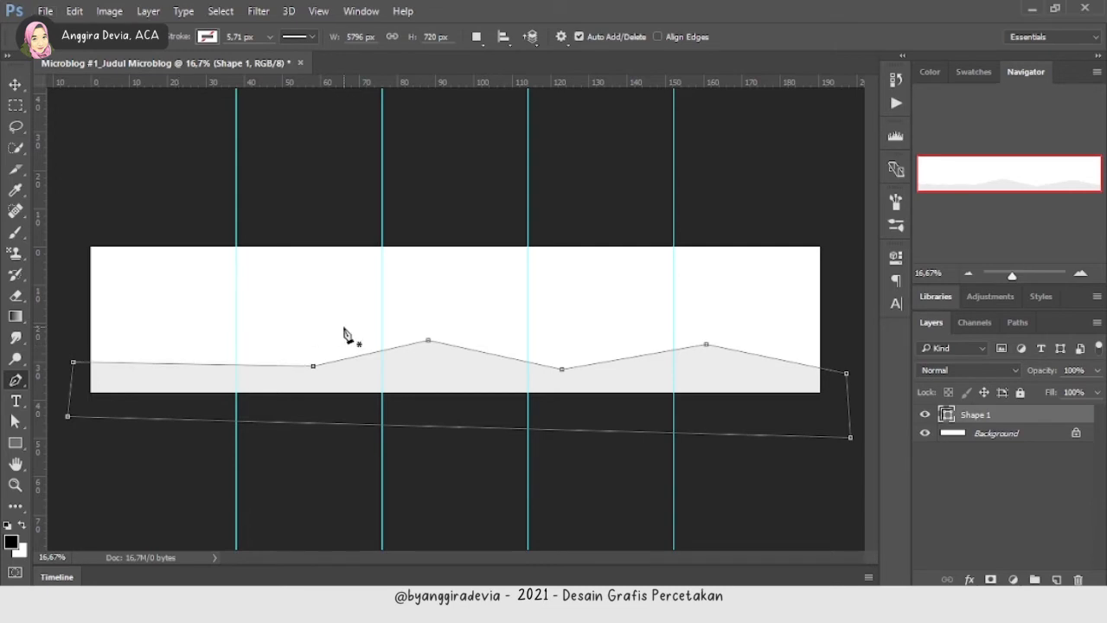
{"action": "key", "text": "ctrl+z"}
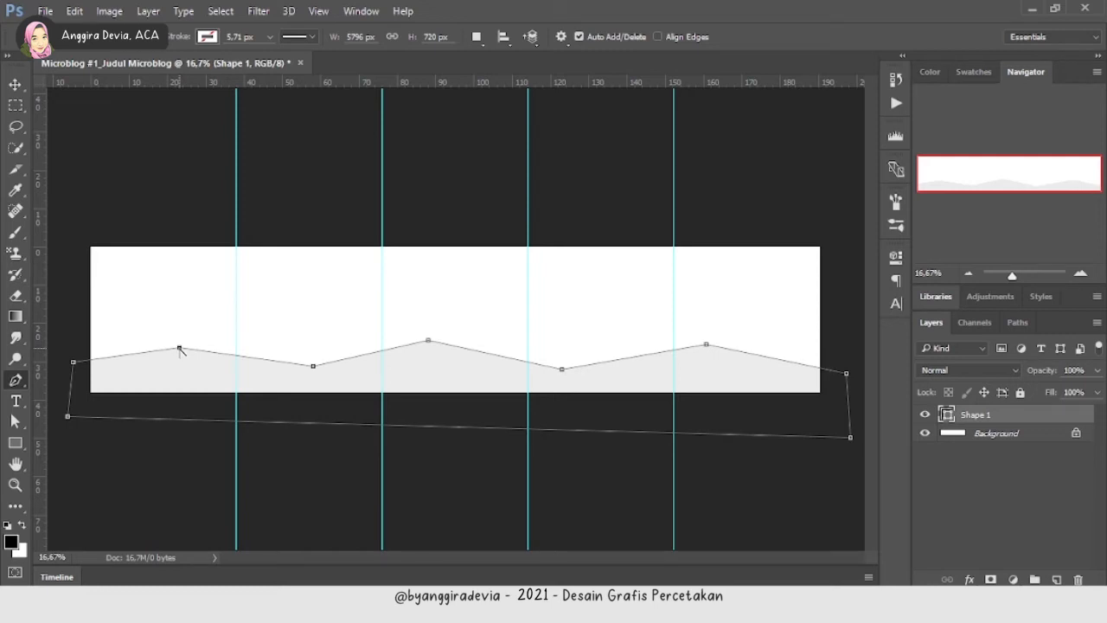
{"action": "left_click_drag", "start_coordinate": [179, 348], "coordinate": [225, 350]}
{"action": "left_click_drag", "start_coordinate": [313, 366], "coordinate": [355, 371]}
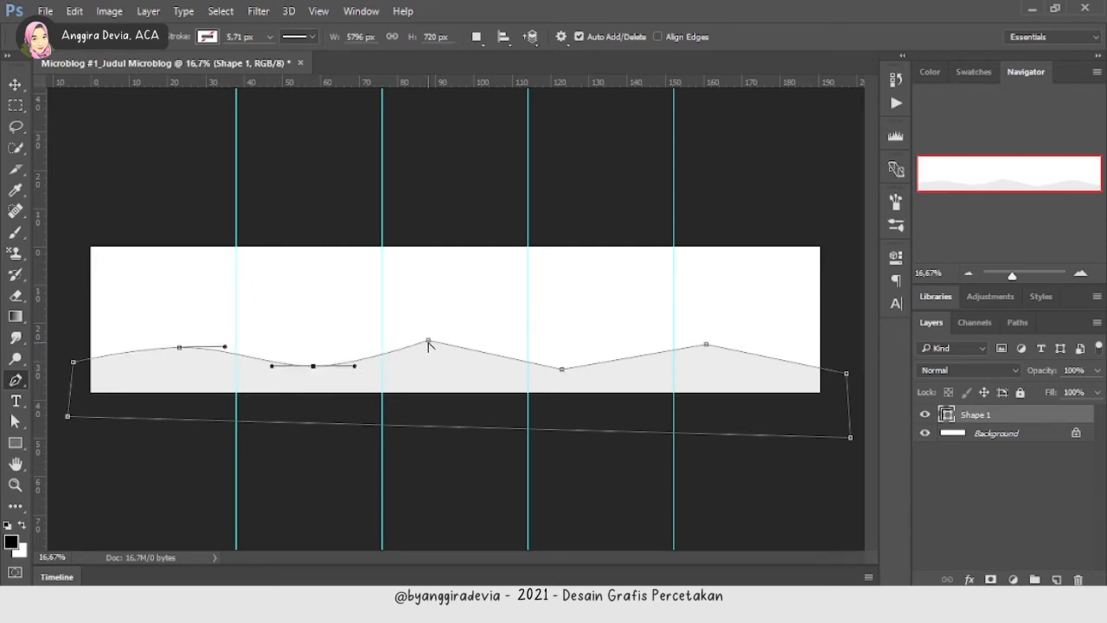
{"action": "left_click_drag", "start_coordinate": [429, 341], "coordinate": [483, 340]}
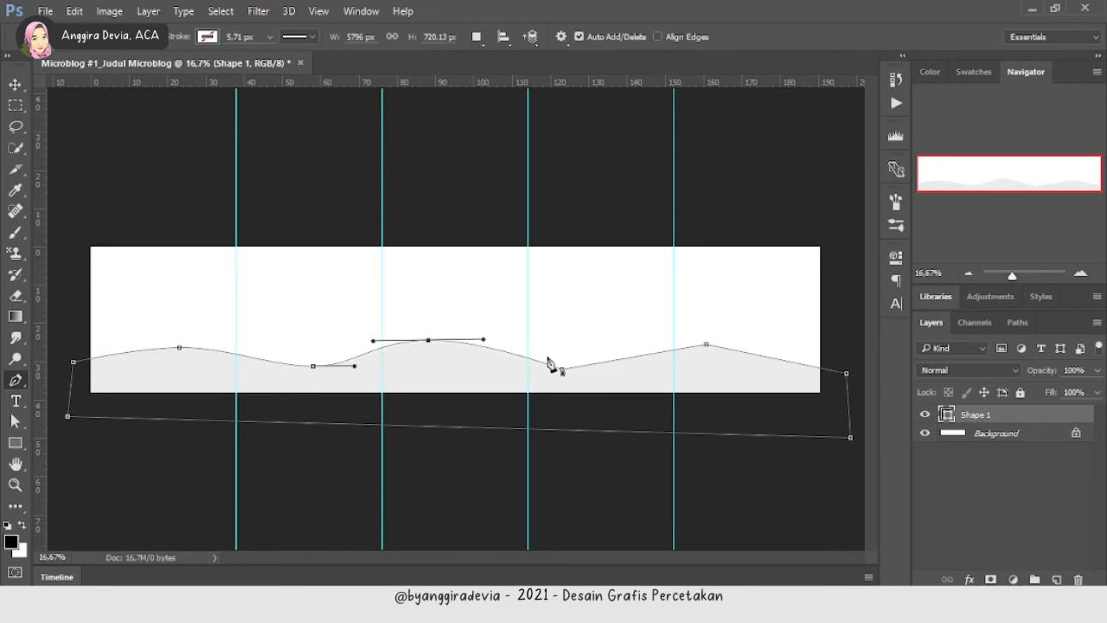
{"action": "left_click_drag", "start_coordinate": [562, 370], "coordinate": [618, 369]}
{"action": "left_click_drag", "start_coordinate": [707, 344], "coordinate": [759, 344]}
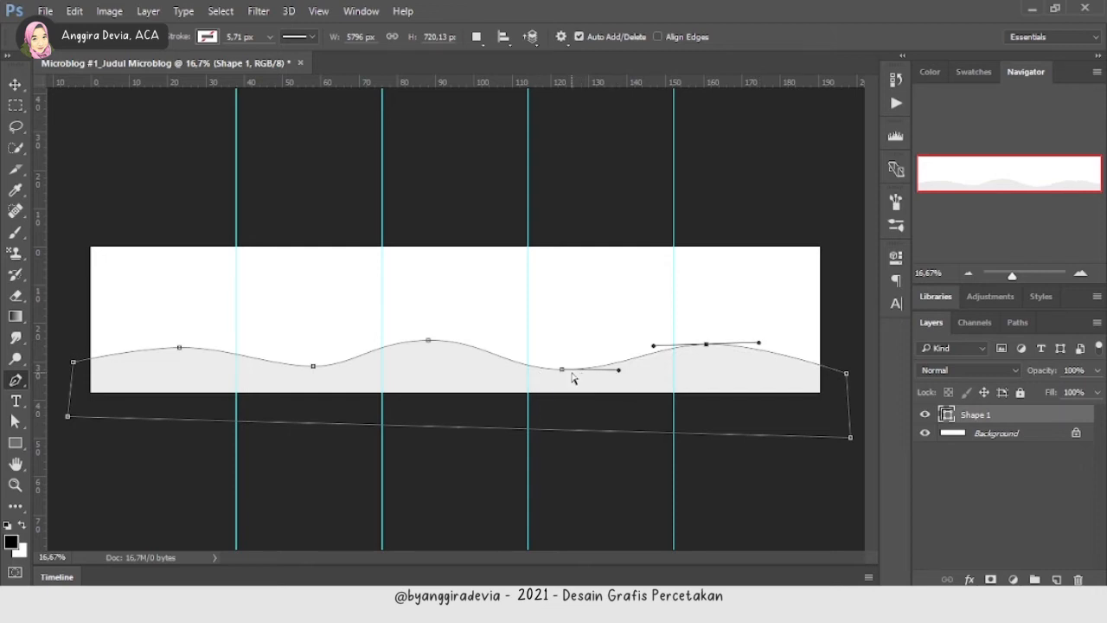
- Shift the wave's second valley slightly to the right, tilt its handle, and lower the middle peak level with the first
{"action": "left_click_drag", "start_coordinate": [563, 370], "coordinate": [513, 379]}
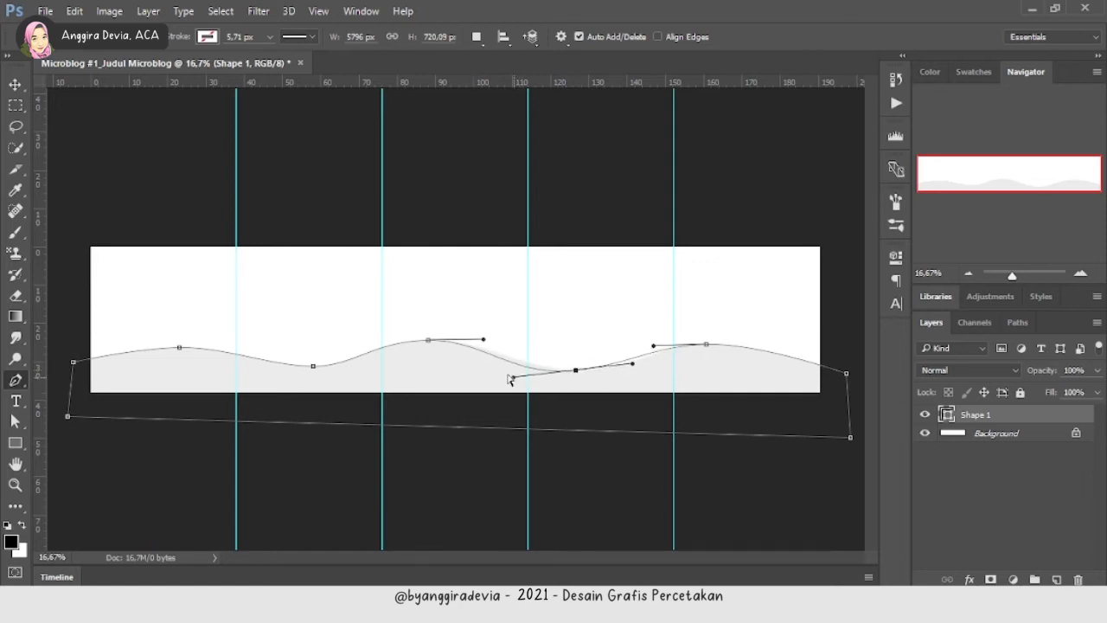
{"action": "left_click_drag", "start_coordinate": [429, 342], "coordinate": [488, 352]}
{"action": "left_click", "coordinate": [562, 350], "text": "ctrl"}
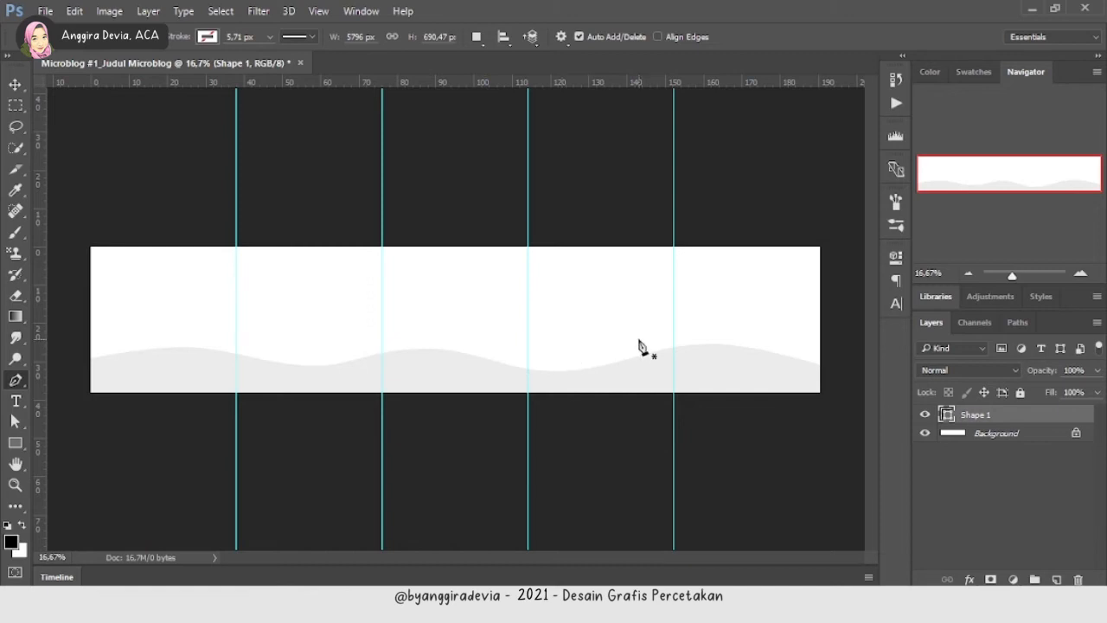
{"action": "key", "text": "v"}
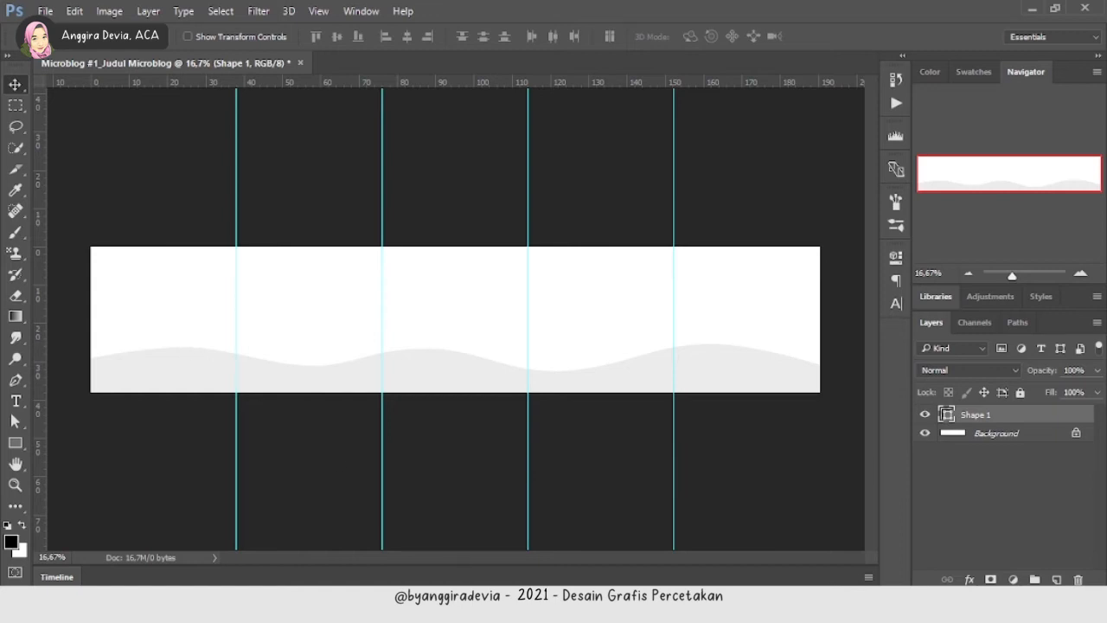
- Review the slide-by-slide table in ANALISIS KONTEN MICROBLOG - CONTOH.pdf in the browser, and return to Photoshop
{"action": "mouse_move", "coordinate": [498, 605]}
{"action": "left_click", "coordinate": [496, 571]}
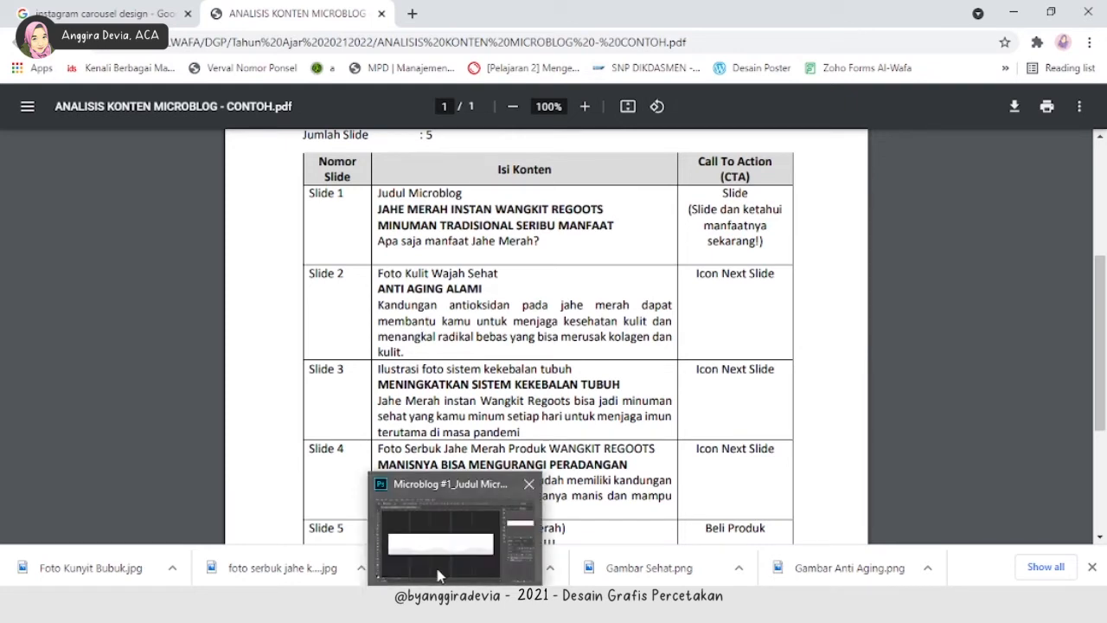
{"action": "left_click", "coordinate": [442, 578]}
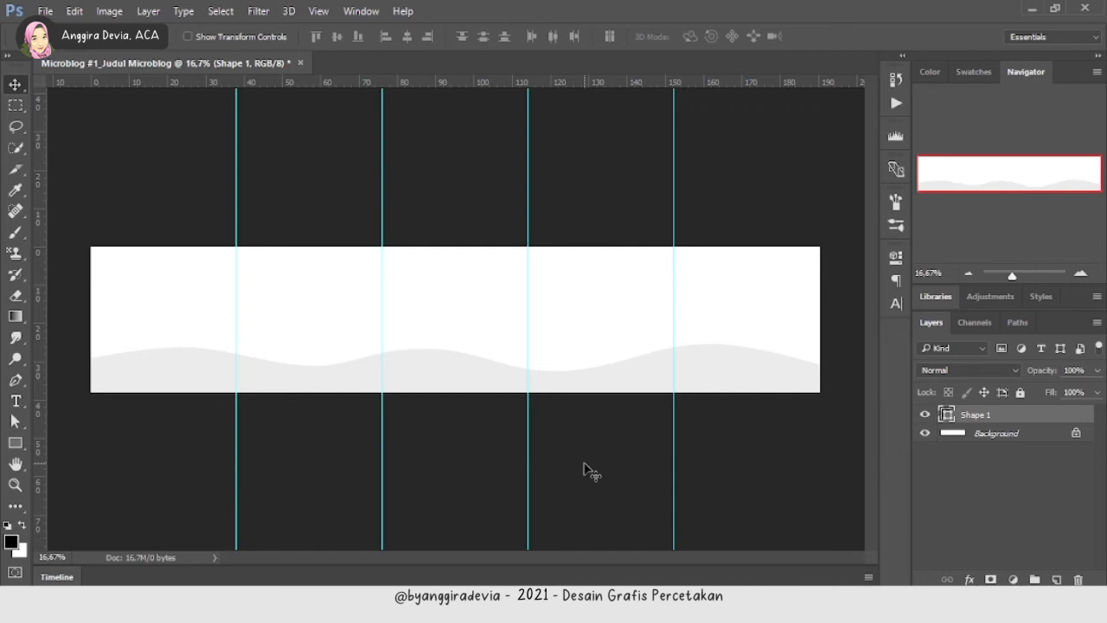
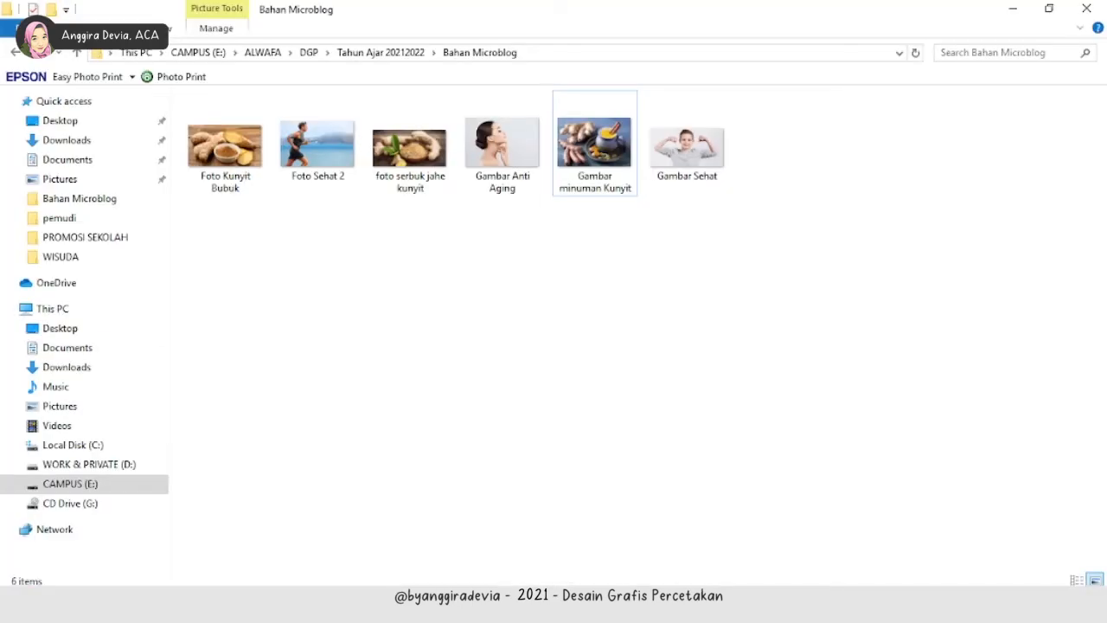
- Switch to the content PDF in the browser and copy slide 1's bold title, from JAHE MERAH INSTAN to SERIBU MANFAAT
{"action": "left_click", "coordinate": [590, 158]}
{"action": "left_click", "coordinate": [458, 604]}
{"action": "left_click_drag", "start_coordinate": [377, 209], "coordinate": [620, 221]}
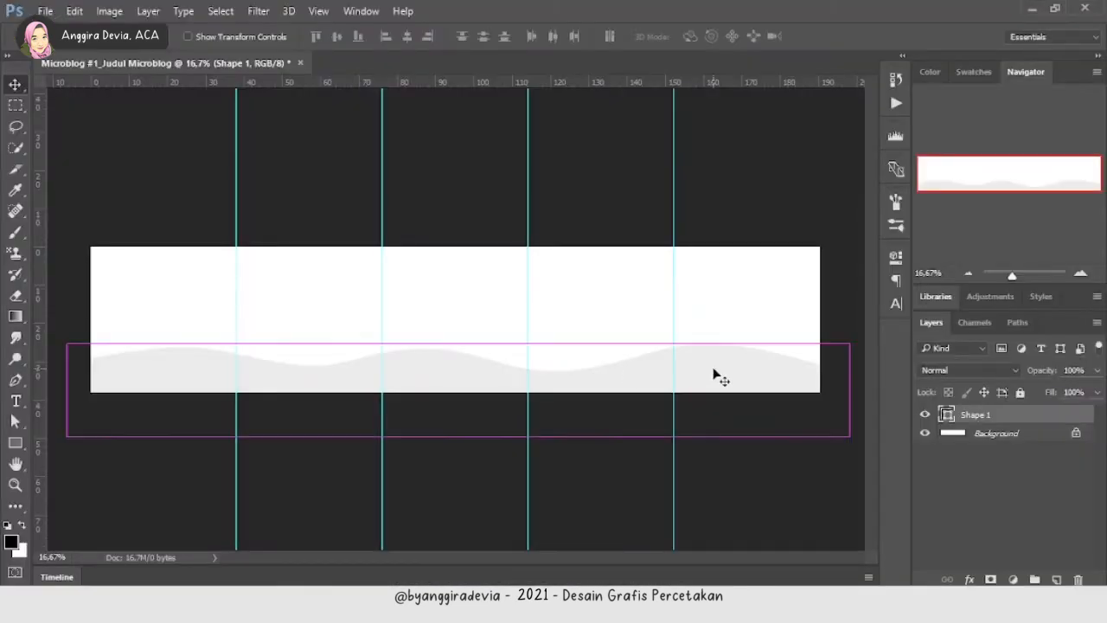
- In Photoshop, paste the copied title as a new text layer in the upper part of slide 1
{"action": "key", "text": "ctrl+plus"}
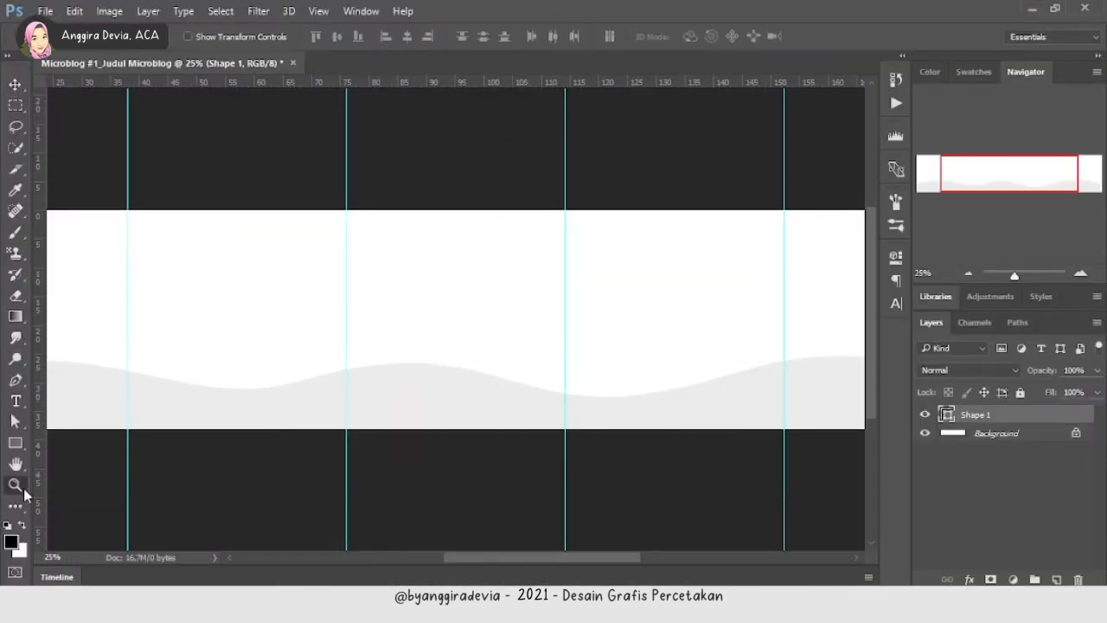
{"action": "key", "text": "z"}
{"action": "left_click", "coordinate": [86, 303]}
{"action": "left_click", "coordinate": [16, 401]}
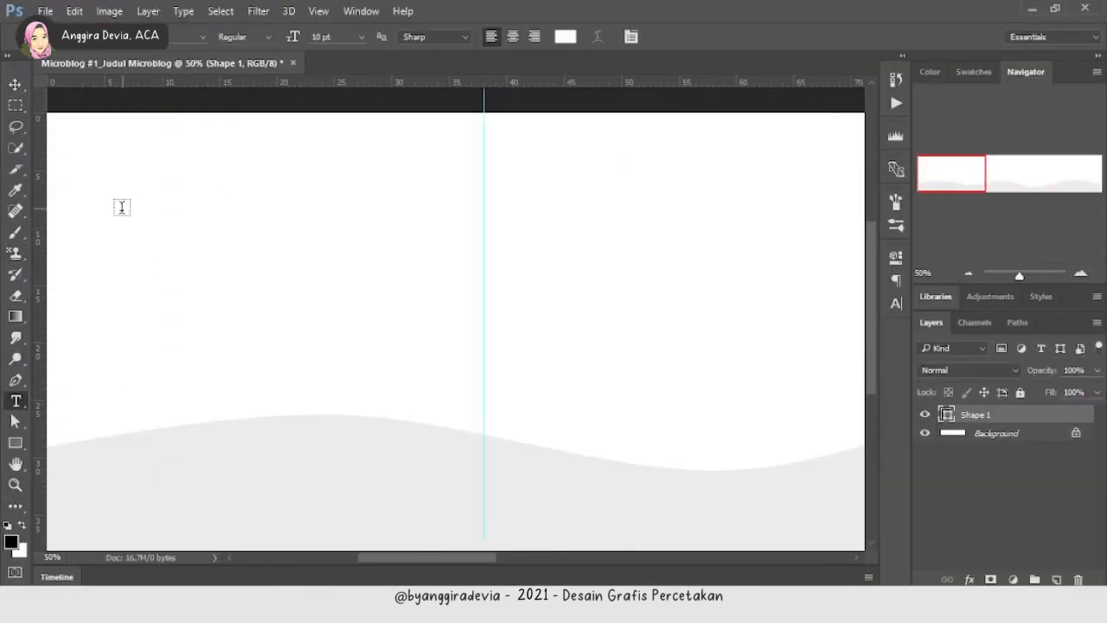
{"action": "left_click", "coordinate": [121, 211]}
{"action": "key", "text": "ctrl+v"}
- Change the colour of the whole slide 1 title to near-black and commit the text
{"action": "key", "text": "ctrl+a"}
{"action": "left_click", "coordinate": [566, 36]}
{"action": "left_click", "coordinate": [637, 227]}
{"action": "left_click", "coordinate": [991, 55]}
{"action": "key", "text": "ctrl+Return"}
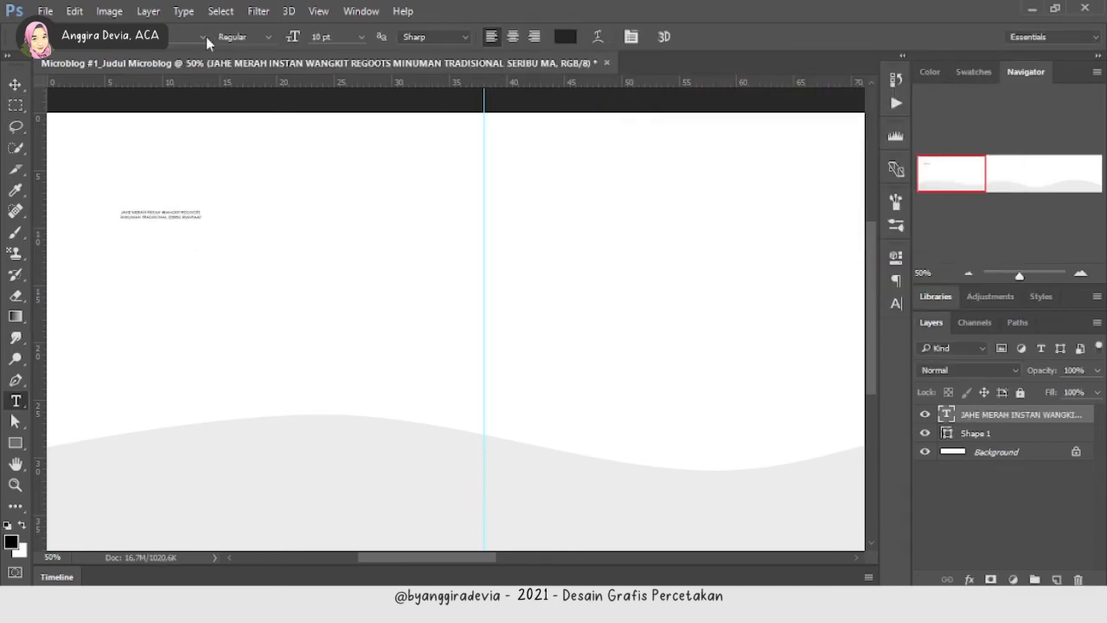
- Set the slide 1 title in a condensed extra-bold Futura font at 30 pt
{"action": "left_click", "coordinate": [180, 37]}
{"action": "type", "text": "futura"}
{"action": "key", "text": "Down"}
{"action": "key", "text": "Down"}
{"action": "key", "text": "Down"}
{"action": "key", "text": "Down"}
{"action": "key", "text": "Down"}
{"action": "key", "text": "Return"}
{"action": "left_click", "coordinate": [340, 38]}
{"action": "type", "text": "30"}
{"action": "key", "text": "Return"}
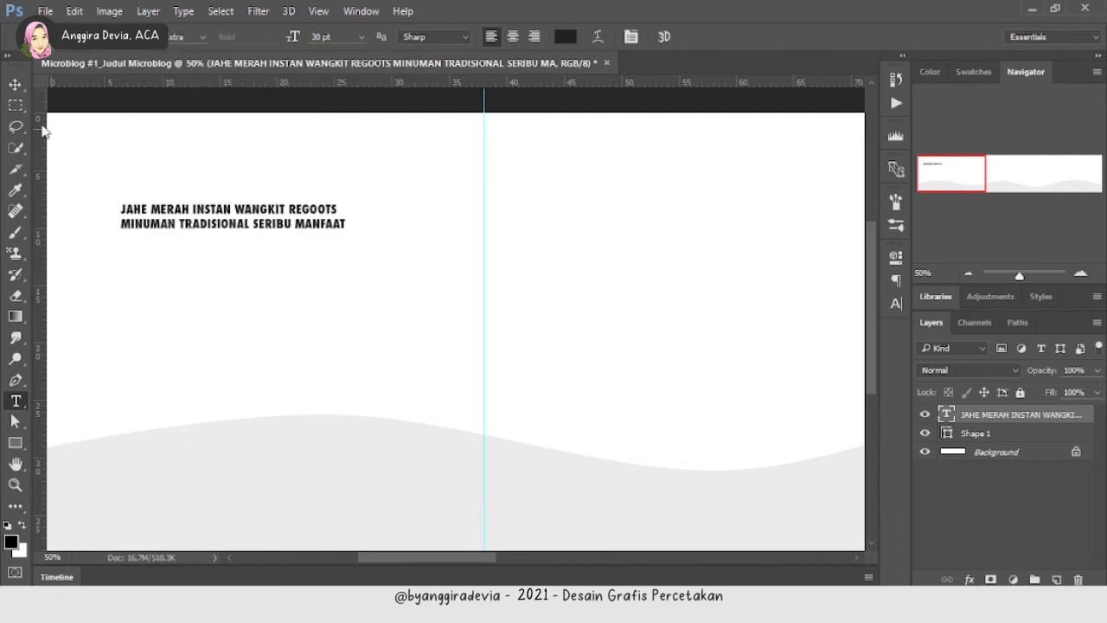
- Move the slide 1 title down to the middle area of the slide
{"action": "left_click", "coordinate": [16, 85]}
{"action": "left_click_drag", "start_coordinate": [305, 223], "coordinate": [277, 338]}
{"action": "key", "text": "ctrl+minus"}
- Place the Gambar minuman Kunyit photo from the file folder into the document and scale it to fill the upper part of slide 1
{"action": "key", "text": "alt+Tab"}
{"action": "left_click_drag", "start_coordinate": [586, 165], "coordinate": [454, 616]}
{"action": "left_click_drag", "start_coordinate": [461, 554], "coordinate": [376, 287]}
{"action": "left_click_drag", "start_coordinate": [449, 280], "coordinate": [329, 198]}
{"action": "left_click_drag", "start_coordinate": [493, 263], "coordinate": [362, 255]}
{"action": "key", "text": "Return"}
- Enlarge the slide 1 title and position it just below the photo, aligned with the photo's left edge
{"action": "left_click", "coordinate": [1006, 434]}
{"action": "key", "text": "ctrl+t"}
{"action": "left_click_drag", "start_coordinate": [304, 326], "coordinate": [451, 414]}
{"action": "left_click_drag", "start_coordinate": [388, 401], "coordinate": [370, 394]}
{"action": "key", "text": "Return"}
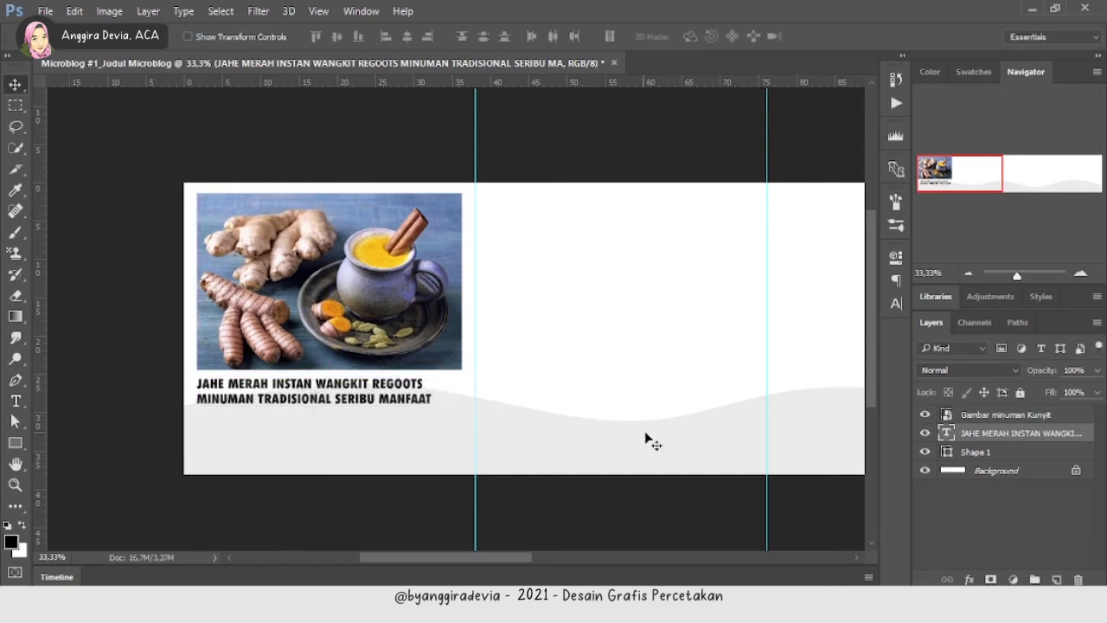
- Scale the photo down slightly and nudge it to leave an even margin around it on slide 1
{"action": "left_click", "coordinate": [396, 324]}
{"action": "key", "text": "ctrl+r"}
{"action": "key", "text": "ctrl+t"}
{"action": "key", "text": "ctrl+r"}
{"action": "left_click_drag", "start_coordinate": [198, 183], "coordinate": [208, 191]}
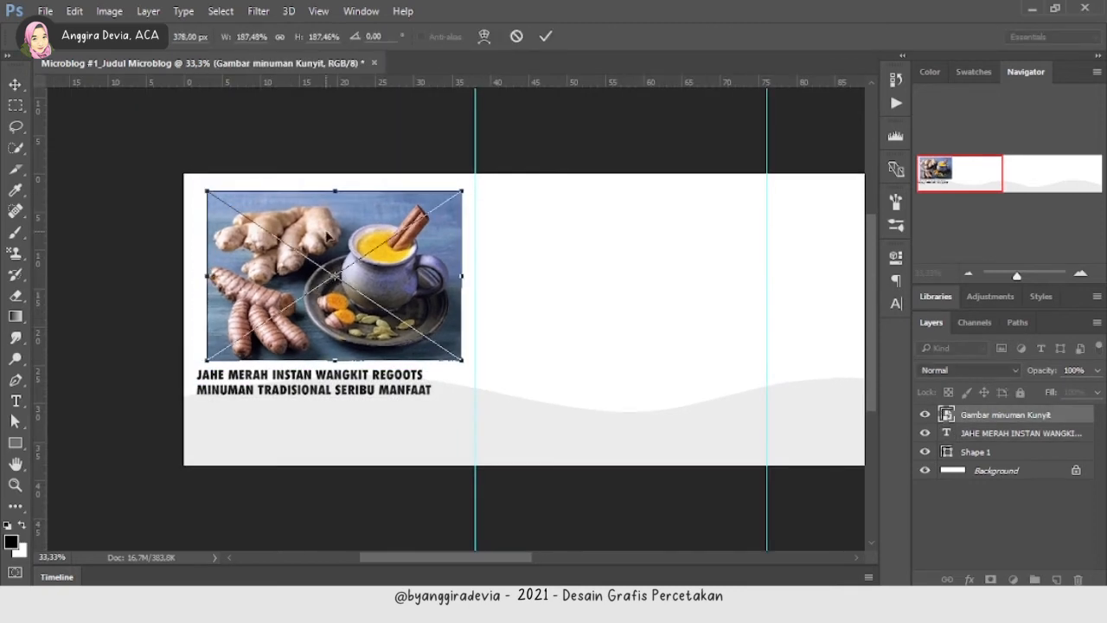
{"action": "left_click_drag", "start_coordinate": [330, 227], "coordinate": [320, 233]}
{"action": "key", "text": "Return"}
{"action": "key", "text": "shift+Right"}
{"action": "key", "text": "shift+Right"}
{"action": "key", "text": "shift+Up"}
- Align the title with the photo, break it after INSTAN, and enlarge JAHE MERAH INSTAN WANGKIT REGOOTS to 57.06 pt
{"action": "left_click_drag", "start_coordinate": [363, 374], "coordinate": [369, 384]}
{"action": "key", "text": "t"}
{"action": "left_click", "coordinate": [324, 384]}
{"action": "key", "text": "Return"}
{"action": "key", "text": "Down"}
{"action": "key", "text": "shift+End"}
{"action": "key", "text": "Up"}
{"action": "key", "text": "Up"}
{"action": "left_click_drag", "start_coordinate": [294, 40], "coordinate": [298, 40]}
{"action": "key", "text": "shift+Down"}
{"action": "key", "text": "shift+Down"}
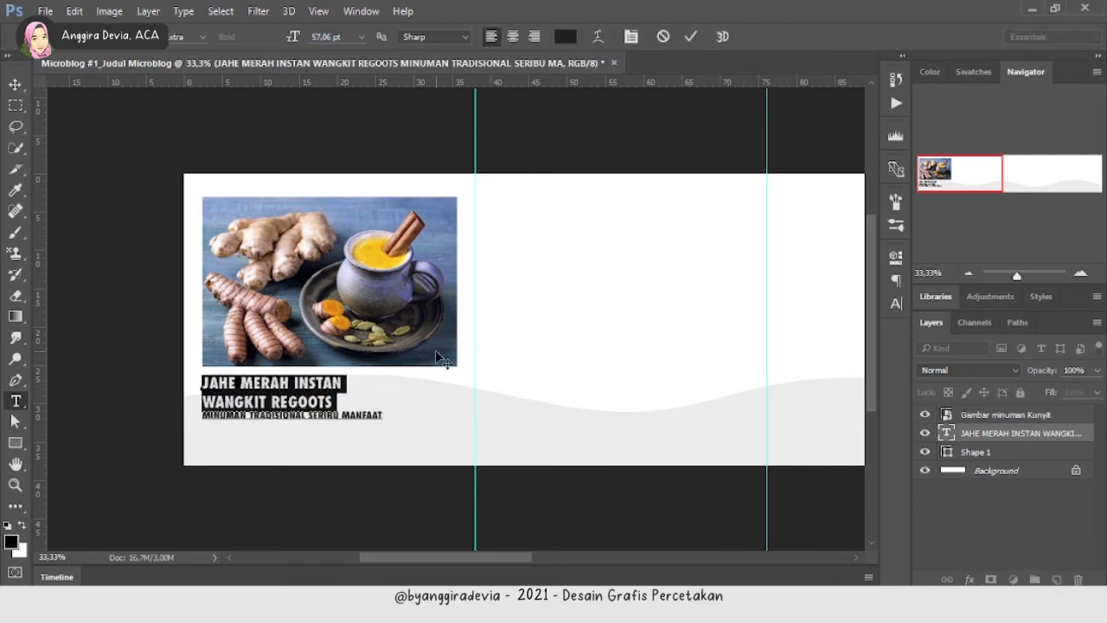
{"action": "key", "text": "ctrl+Return"}
{"action": "key", "text": "v"}
- Hide the Shape 1 wave and draw a rectangle about 561 x 1242 px over the left part of slide 1, behind the title
{"action": "left_click", "coordinate": [976, 453]}
{"action": "left_click", "coordinate": [925, 453]}
{"action": "key", "text": "u"}
{"action": "left_click_drag", "start_coordinate": [153, 161], "coordinate": [304, 495]}
- Change the rectangle's fill colour to a golden yellow
{"action": "left_click", "coordinate": [154, 37]}
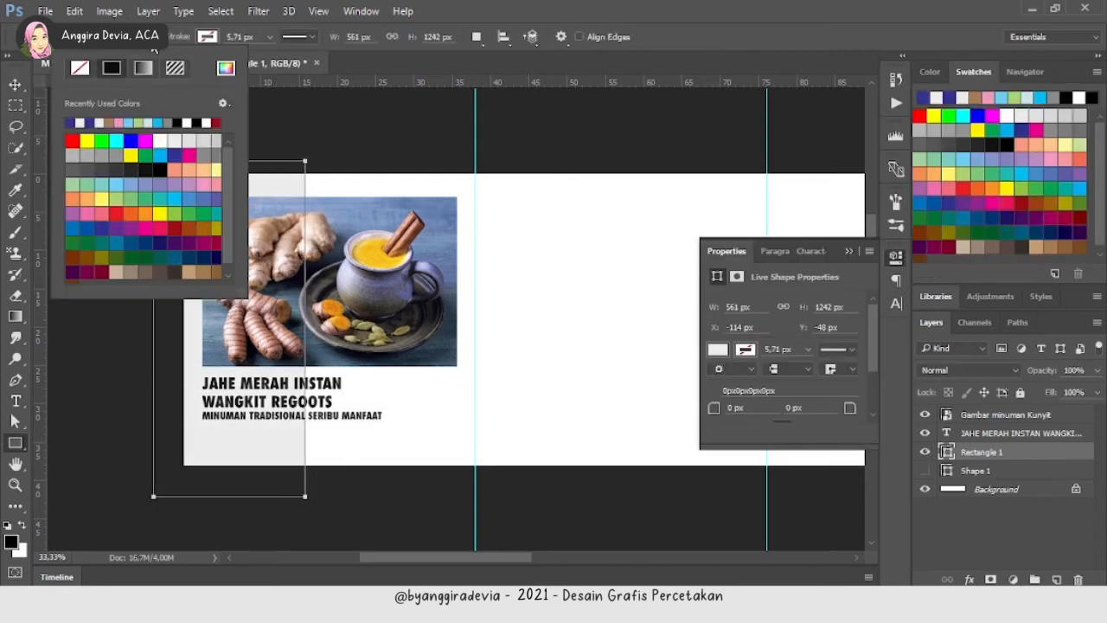
{"action": "left_click", "coordinate": [211, 270]}
{"action": "left_click", "coordinate": [225, 67]}
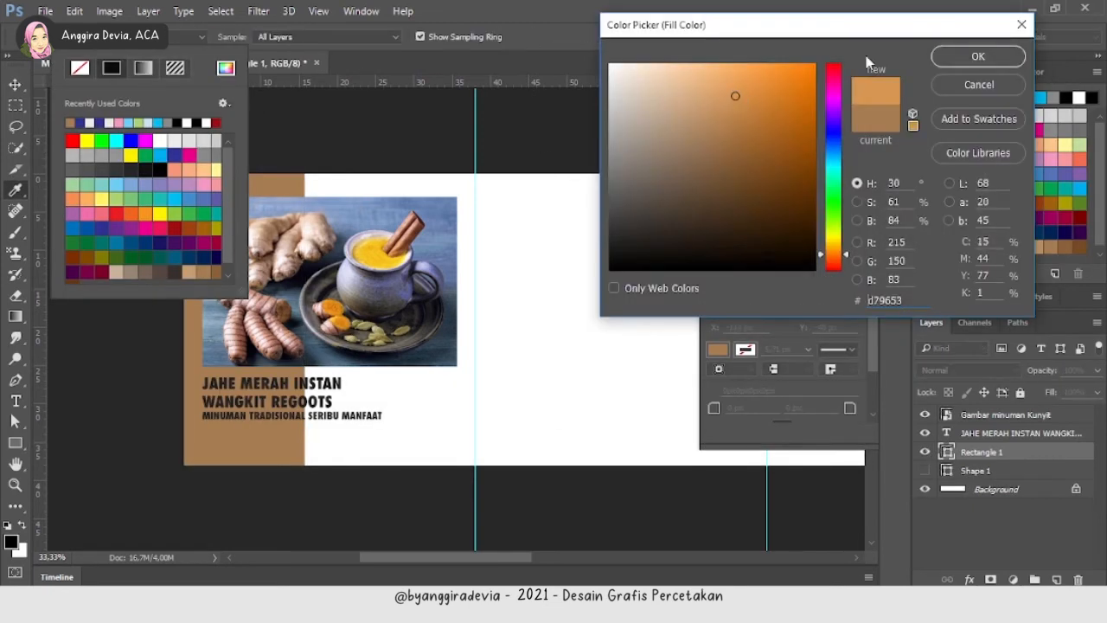
{"action": "left_click", "coordinate": [976, 54]}
{"action": "left_click", "coordinate": [527, 338]}
{"action": "left_click", "coordinate": [154, 36]}
{"action": "left_click", "coordinate": [226, 68]}
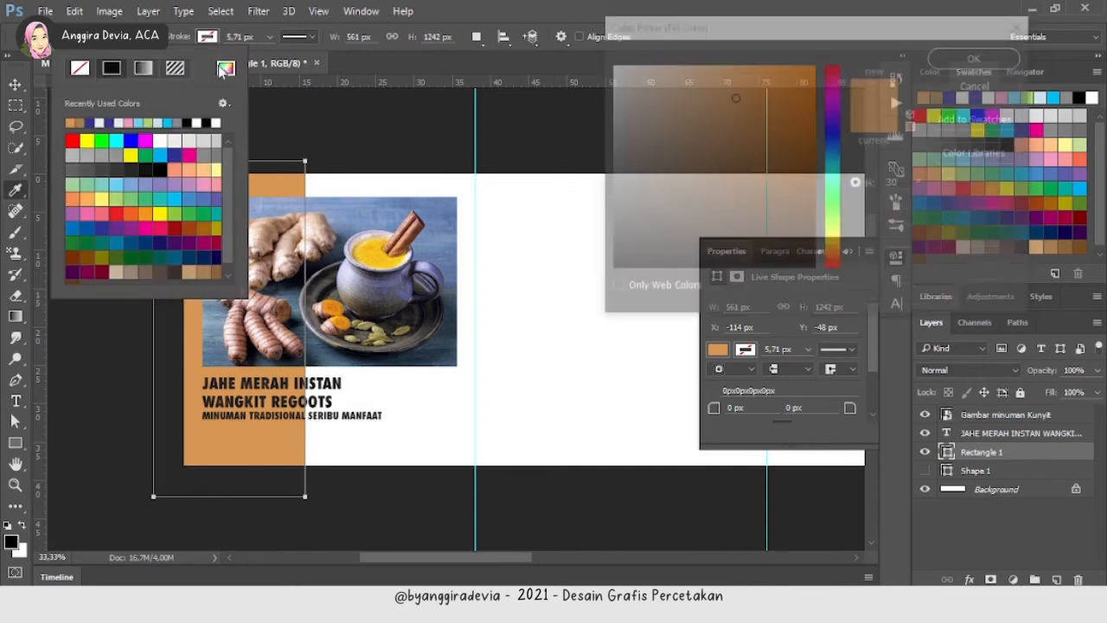
{"action": "left_click", "coordinate": [835, 247]}
{"action": "left_click", "coordinate": [765, 87]}
{"action": "left_click", "coordinate": [978, 56]}
{"action": "key", "text": "v"}
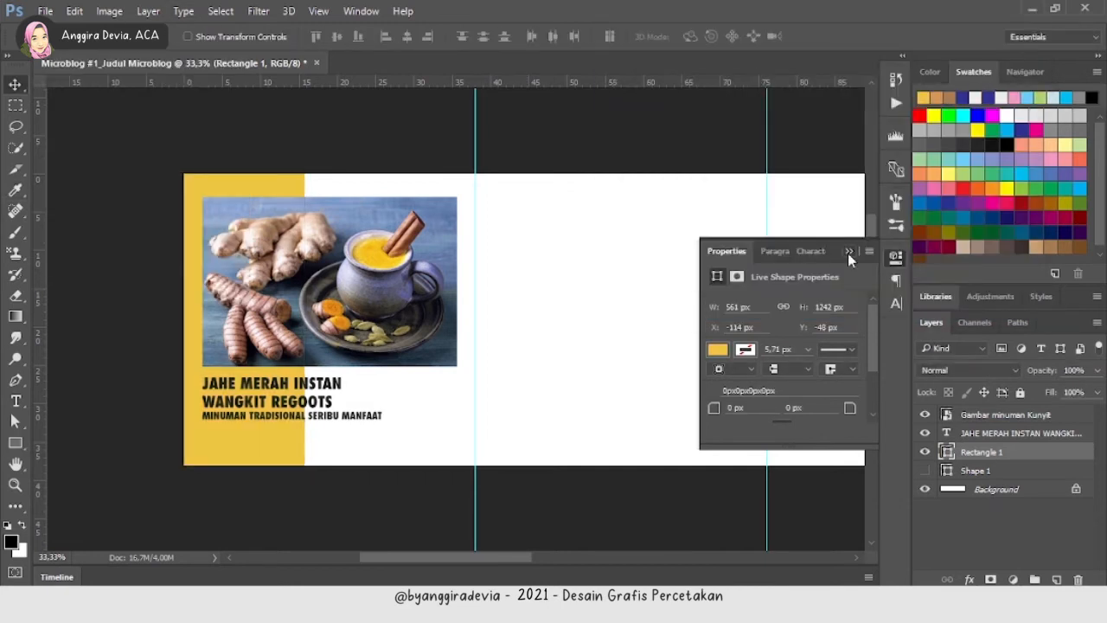
{"action": "left_click", "coordinate": [848, 252]}
- Scale the photo down a little further, keeping its left edge aligned with the title
{"action": "left_click", "coordinate": [333, 303]}
{"action": "key", "text": "ctrl+t"}
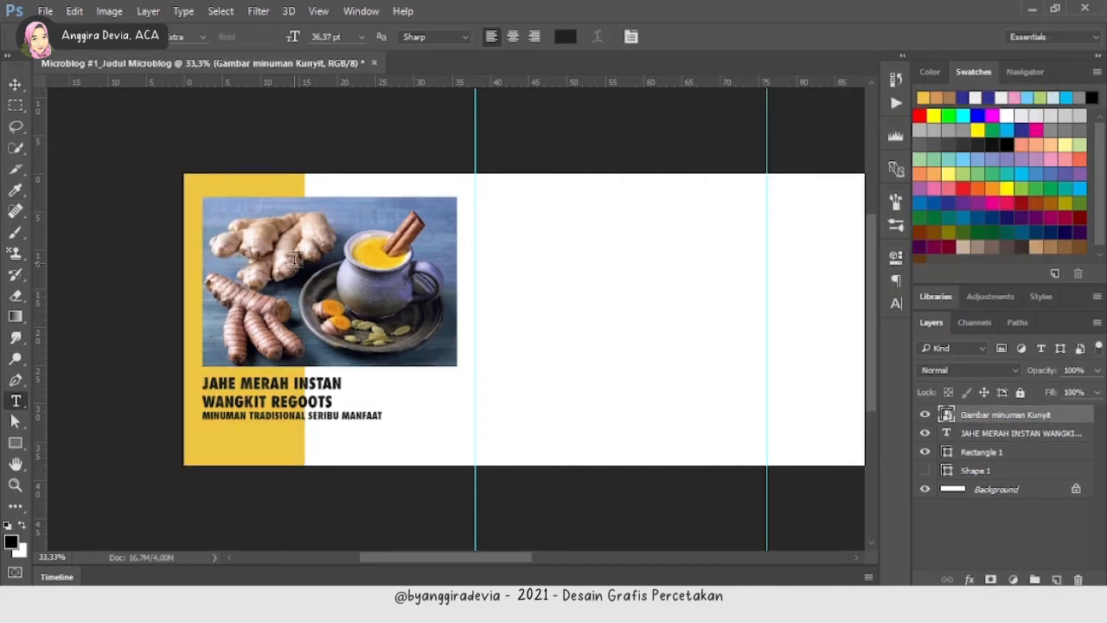
{"action": "key", "text": "Return"}
{"action": "left_click", "coordinate": [188, 37]}
{"action": "mouse_move", "coordinate": [455, 368]}
{"action": "left_mouse_down"}
{"action": "mouse_move", "coordinate": [425, 341]}
{"action": "mouse_move", "coordinate": [445, 358]}
{"action": "left_mouse_up"}
{"action": "mouse_move", "coordinate": [408, 303]}
{"action": "left_mouse_down"}
{"action": "mouse_move", "coordinate": [368, 295]}
{"action": "mouse_move", "coordinate": [409, 299]}
{"action": "left_mouse_up"}
{"action": "left_click", "coordinate": [549, 38]}
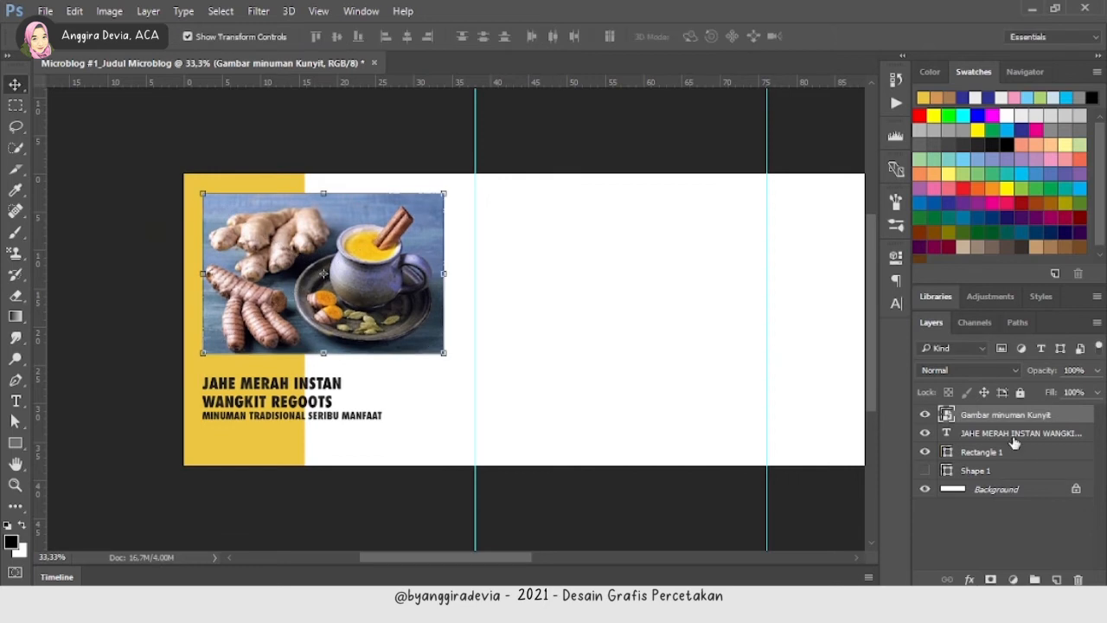
- Draw a portrait rectangle above the title layer and clip the Gambar minuman Kunyit photo to it
{"action": "left_click", "coordinate": [1014, 440]}
{"action": "key", "text": "p"}
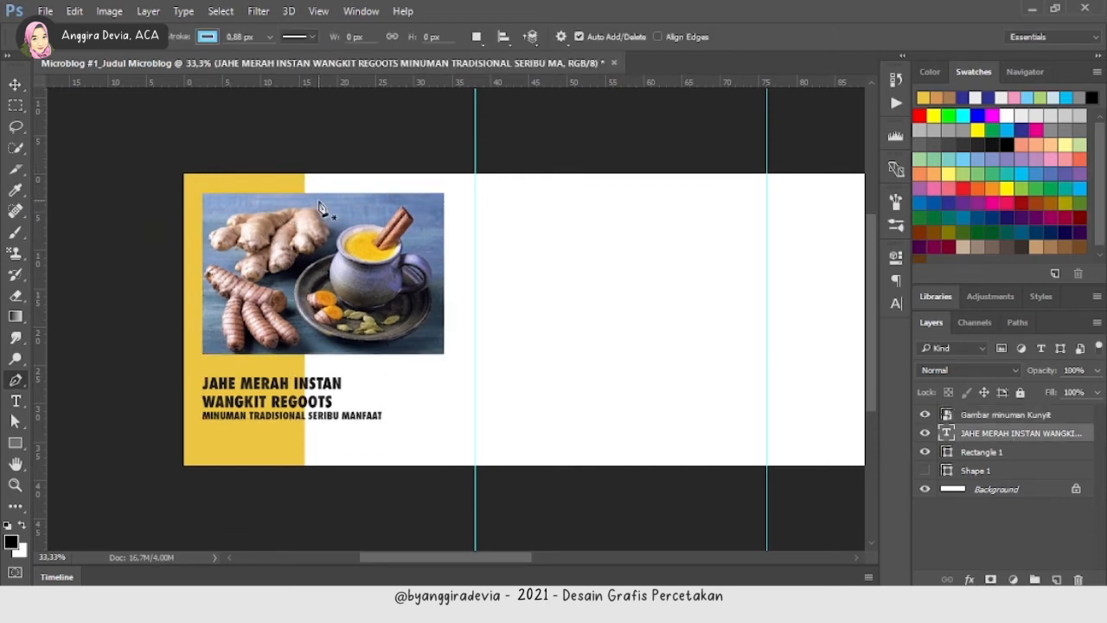
{"action": "key", "text": "u"}
{"action": "left_click_drag", "start_coordinate": [281, 187], "coordinate": [430, 373]}
{"action": "key", "text": "v"}
{"action": "left_click", "coordinate": [995, 424], "text": "alt"}
- Resize and reposition the clipped photo so the mug fills the portrait rectangle
{"action": "left_click", "coordinate": [1012, 414]}
{"action": "left_click", "coordinate": [194, 37]}
{"action": "left_click_drag", "start_coordinate": [445, 353], "coordinate": [517, 397]}
{"action": "left_click_drag", "start_coordinate": [409, 285], "coordinate": [371, 269]}
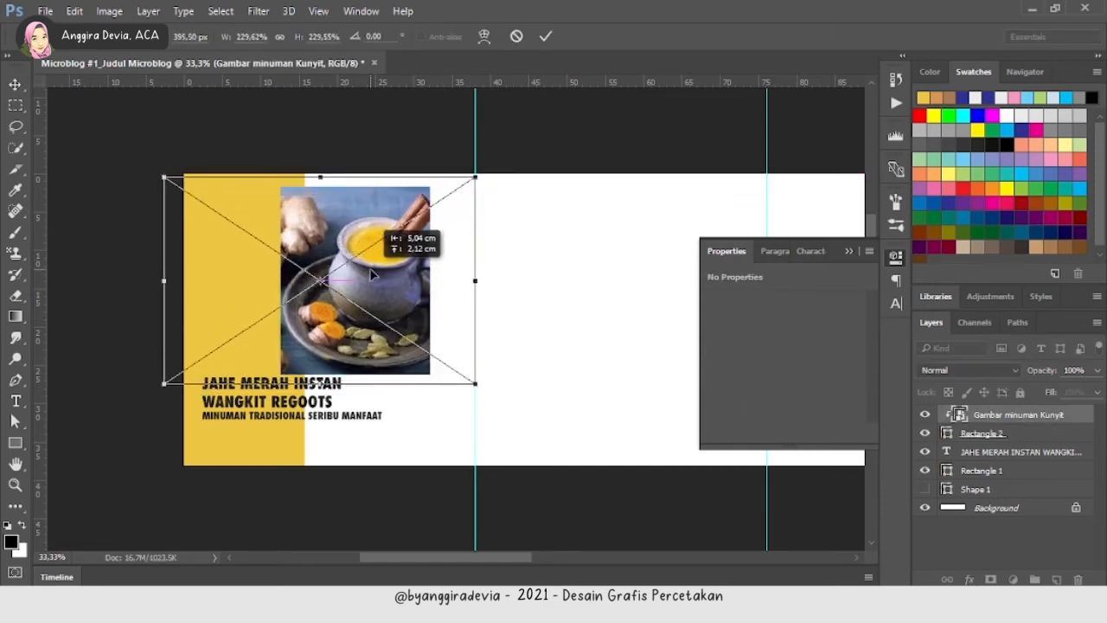
{"action": "left_click_drag", "start_coordinate": [163, 178], "coordinate": [186, 192]}
{"action": "left_click_drag", "start_coordinate": [348, 242], "coordinate": [348, 235]}
{"action": "key", "text": "Return"}
- Scale the clipped photo together with its rectangle and move both to the white area beside the yellow band
{"action": "left_click", "coordinate": [1012, 436], "text": "shift"}
{"action": "key", "text": "ctrl+t"}
{"action": "left_click_drag", "start_coordinate": [475, 377], "coordinate": [531, 412]}
{"action": "left_click_drag", "start_coordinate": [431, 340], "coordinate": [378, 329]}
{"action": "left_click_drag", "start_coordinate": [476, 401], "coordinate": [408, 366]}
{"action": "left_click_drag", "start_coordinate": [364, 316], "coordinate": [337, 323]}
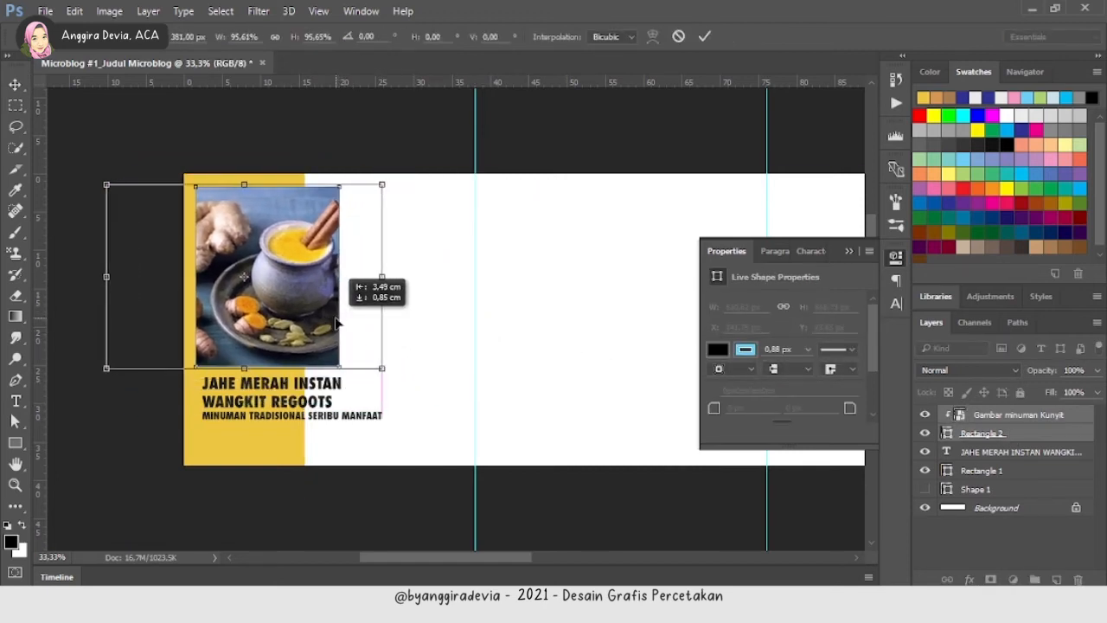
{"action": "key", "text": "Return"}
{"action": "left_click_drag", "start_coordinate": [356, 275], "coordinate": [480, 275]}
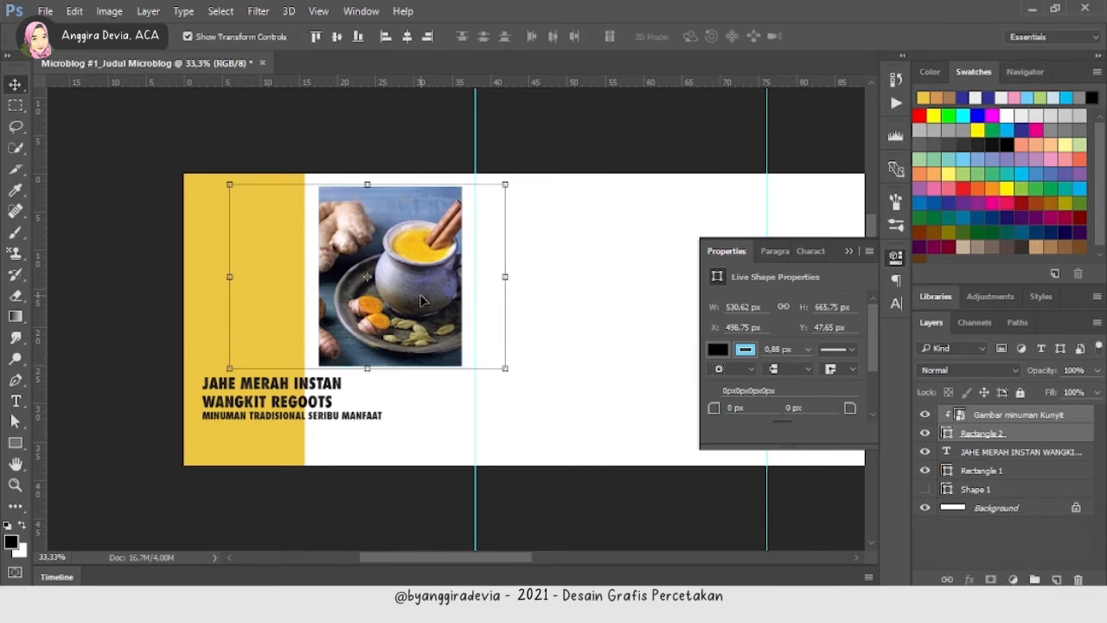
{"action": "left_click", "coordinate": [188, 37]}
{"action": "left_click", "coordinate": [364, 152]}
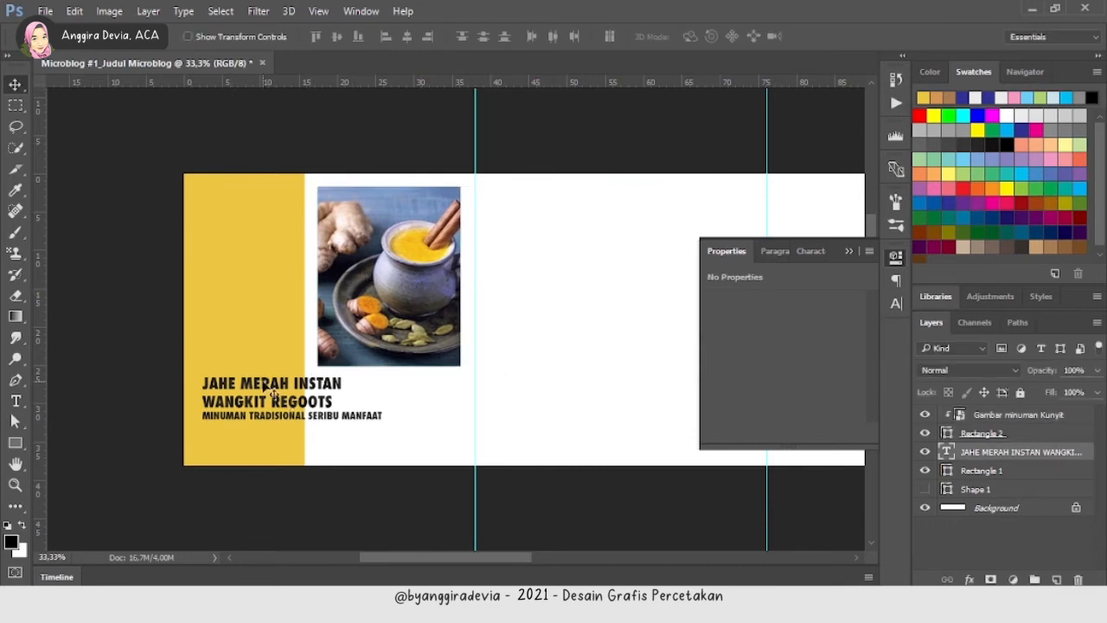
- Try the slide 1 title higher on the slide, undo that move, and try it over the photo
{"action": "left_click_drag", "start_coordinate": [273, 395], "coordinate": [270, 252]}
{"action": "key", "text": "ctrl+alt+z"}
{"action": "key", "text": "ctrl+alt+z"}
{"action": "left_click_drag", "start_coordinate": [270, 385], "coordinate": [416, 222]}
- Undo the title and photo layout changes back to the unclipped photo with the newly drawn portrait rectangle
{"action": "key", "text": "ctrl+alt+z"}
{"action": "key", "text": "ctrl+alt+z"}
{"action": "key", "text": "ctrl+alt+z"}
{"action": "key", "text": "ctrl+alt+z"}
{"action": "key", "text": "ctrl+alt+z"}
{"action": "key", "text": "ctrl+z"}
{"action": "key", "text": "ctrl+alt+z"}
{"action": "key", "text": "ctrl+alt+z"}
{"action": "key", "text": "ctrl+alt+z"}
{"action": "key", "text": "ctrl+alt+z"}
- Move the second rectangle behind the photo across the top edge of slides 1 and 2 and fill it with the band's yellow
{"action": "left_click", "coordinate": [412, 367]}
{"action": "left_click_drag", "start_coordinate": [412, 367], "coordinate": [501, 279]}
{"action": "key", "text": "i"}
{"action": "left_click", "coordinate": [284, 178]}
{"action": "key", "text": "ctrl+Page_Down"}
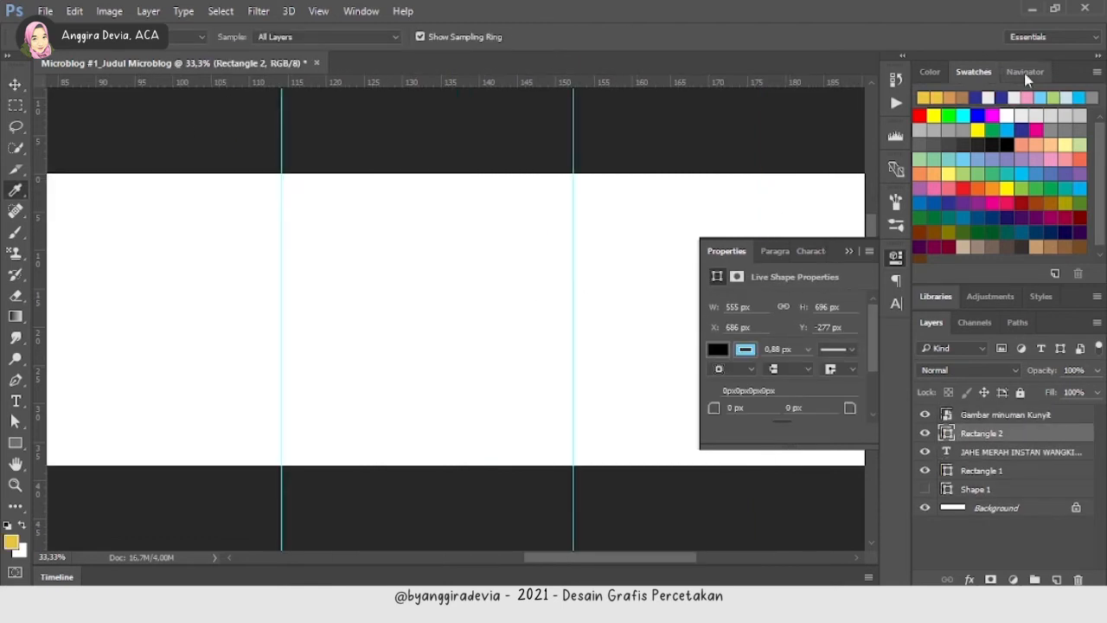
{"action": "left_click", "coordinate": [1026, 75]}
{"action": "left_click_drag", "start_coordinate": [1017, 171], "coordinate": [907, 164]}
{"action": "key", "text": "alt+BackSpace"}
{"action": "key", "text": "v"}
{"action": "left_click_drag", "start_coordinate": [207, 375], "coordinate": [332, 371]}
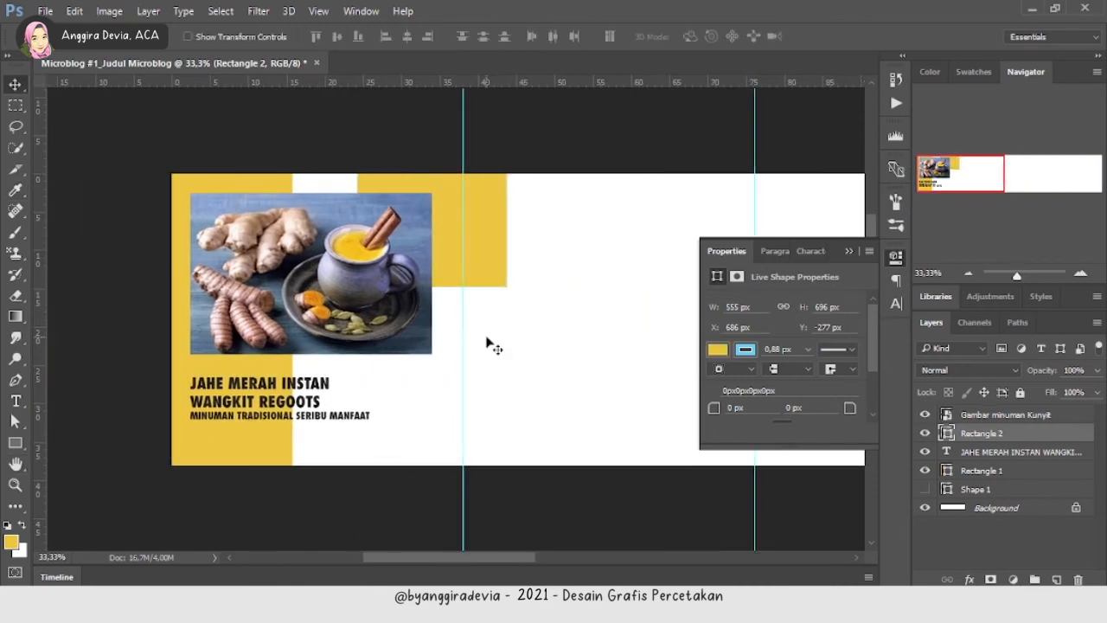
- Try transforming the second yellow rectangle, and delete it
{"action": "key", "text": "ctrl+t"}
{"action": "left_click_drag", "start_coordinate": [525, 203], "coordinate": [536, 309]}
{"action": "key", "text": "Return"}
{"action": "key", "text": "Delete"}
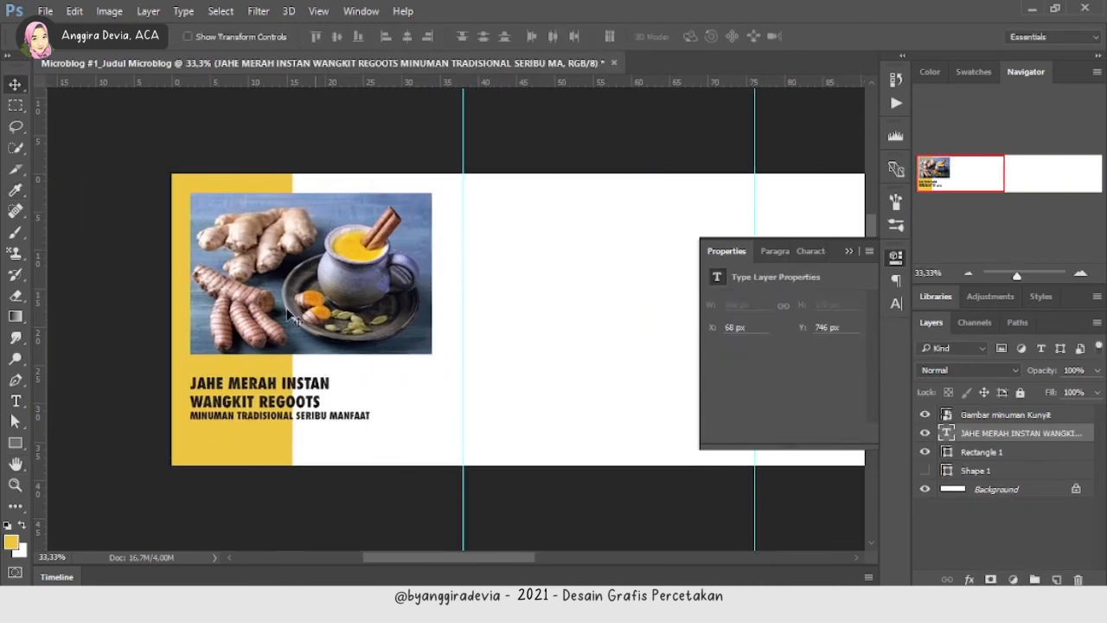
- Move the slide 1 title up closer to the photo, to about Y 701 px
{"action": "left_click_drag", "start_coordinate": [249, 384], "coordinate": [249, 371]}
- Try a line break after JAHE MERAH in the slide 1 title, and undo it
{"action": "key", "text": "t"}
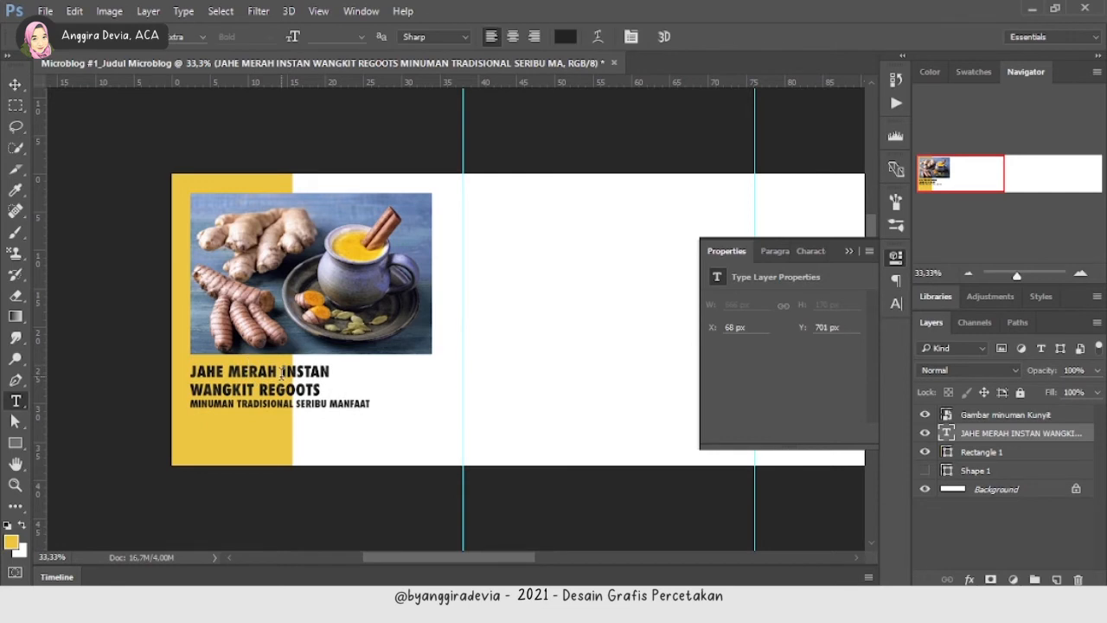
{"action": "left_click", "coordinate": [280, 372]}
{"action": "key", "text": "Return"}
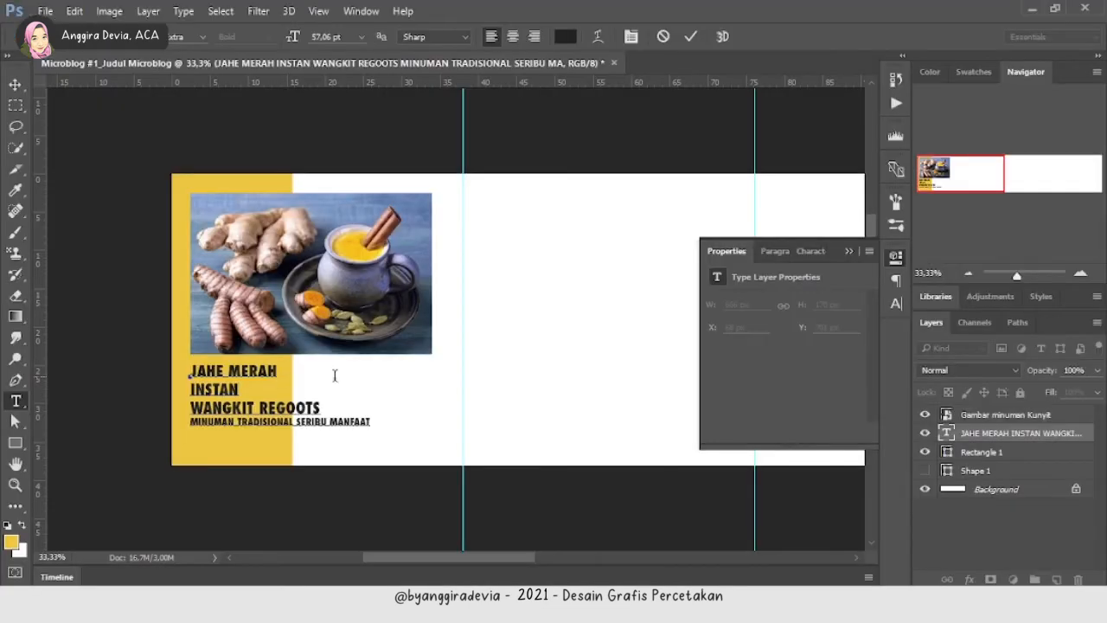
{"action": "key", "text": "ctrl+z"}
{"action": "left_click", "coordinate": [1028, 450]}
- Examine the Instagram carousel design examples in the browser's image results and return to slide 1 in Photoshop
{"action": "key", "text": "ctrl+minus"}
{"action": "key", "text": "ctrl+minus"}
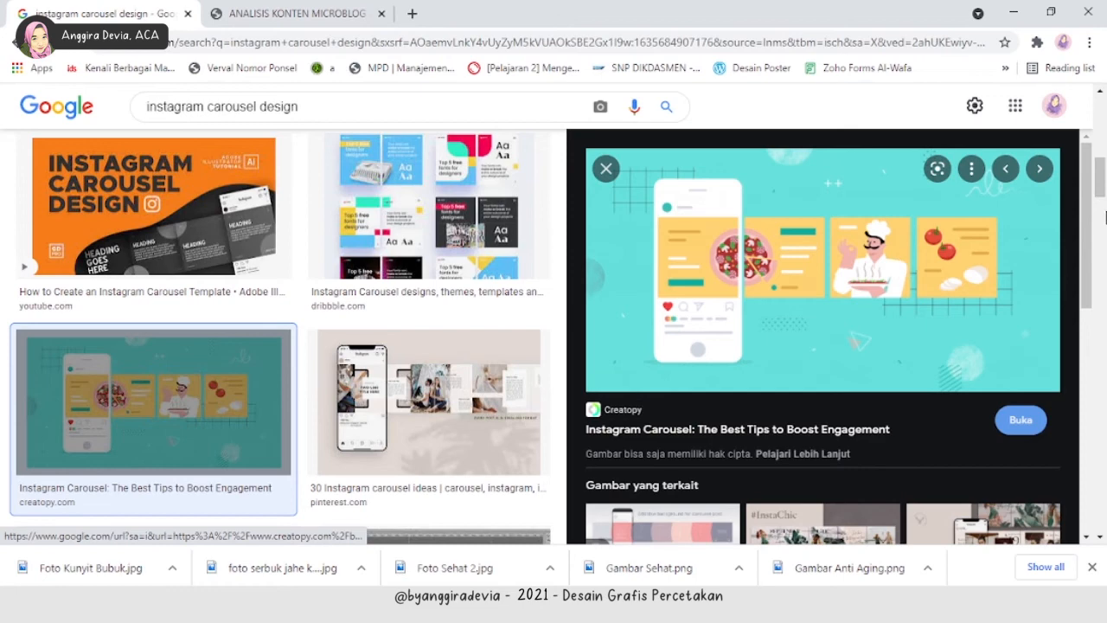
{"action": "scroll", "coordinate": [1101, 108], "scroll_direction": "up", "scroll_amount": 5}
{"action": "left_click", "coordinate": [426, 327]}
{"action": "left_click_drag", "start_coordinate": [1100, 119], "coordinate": [1098, 362]}
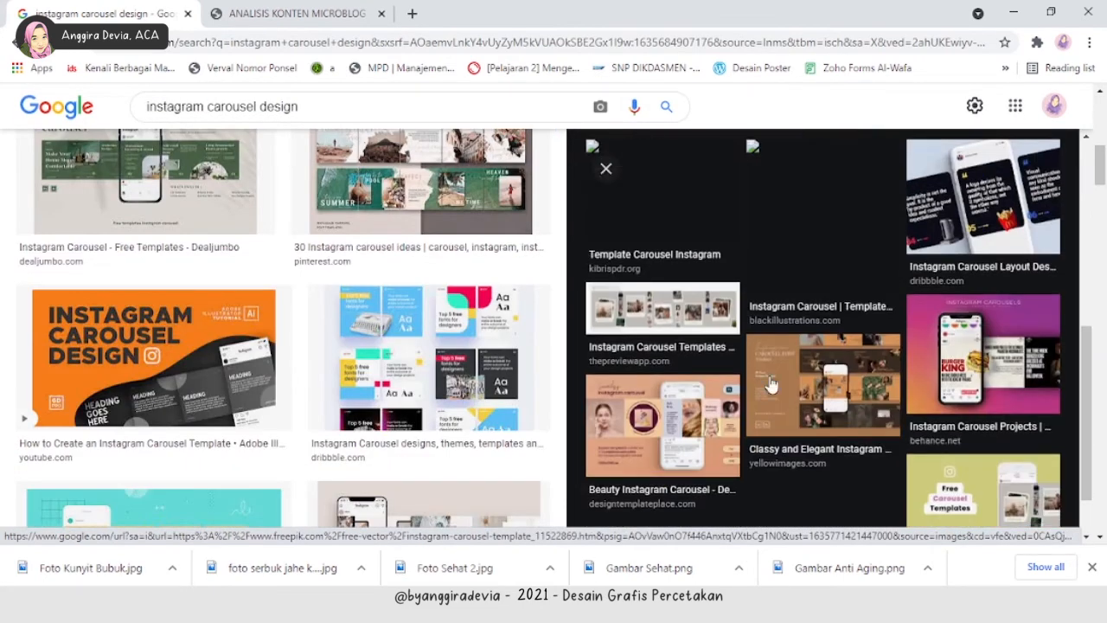
{"action": "left_click", "coordinate": [679, 424]}
{"action": "key", "text": "alt+Tab"}
{"action": "key", "text": "ctrl+plus"}
{"action": "key", "text": "ctrl+plus"}
{"action": "key", "text": "space"}
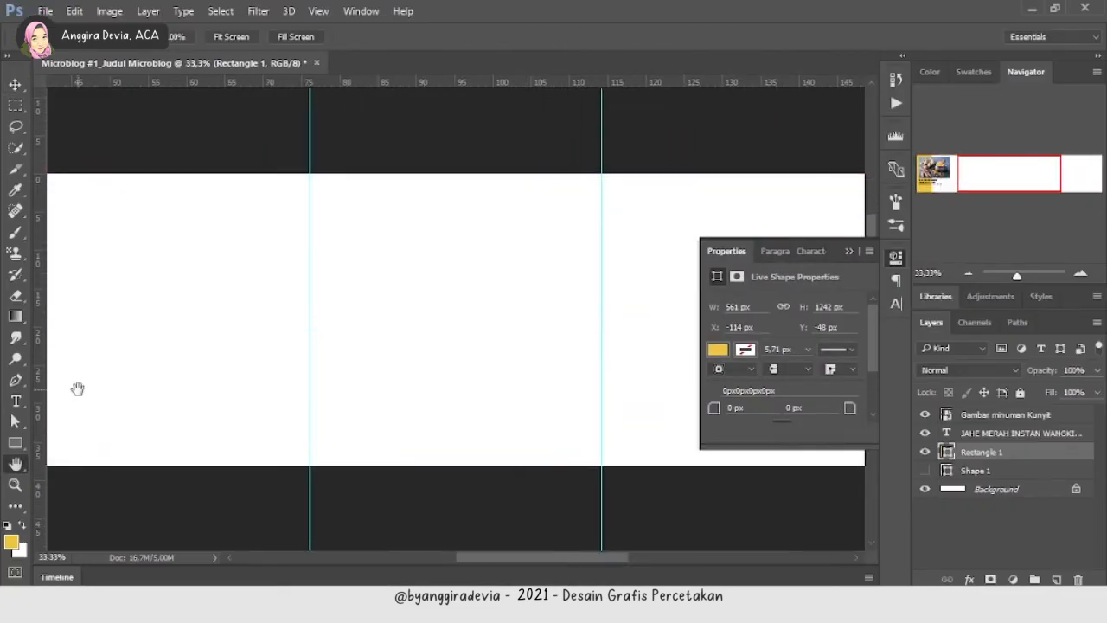
{"action": "left_click_drag", "start_coordinate": [77, 388], "coordinate": [300, 410]}
- Switch to the content PDF in the browser and copy slide 1's question "Apa saja manfaat Jahe Merah?"
{"action": "key", "text": "t"}
{"action": "key", "text": "alt+Tab"}
{"action": "left_click", "coordinate": [290, 7]}
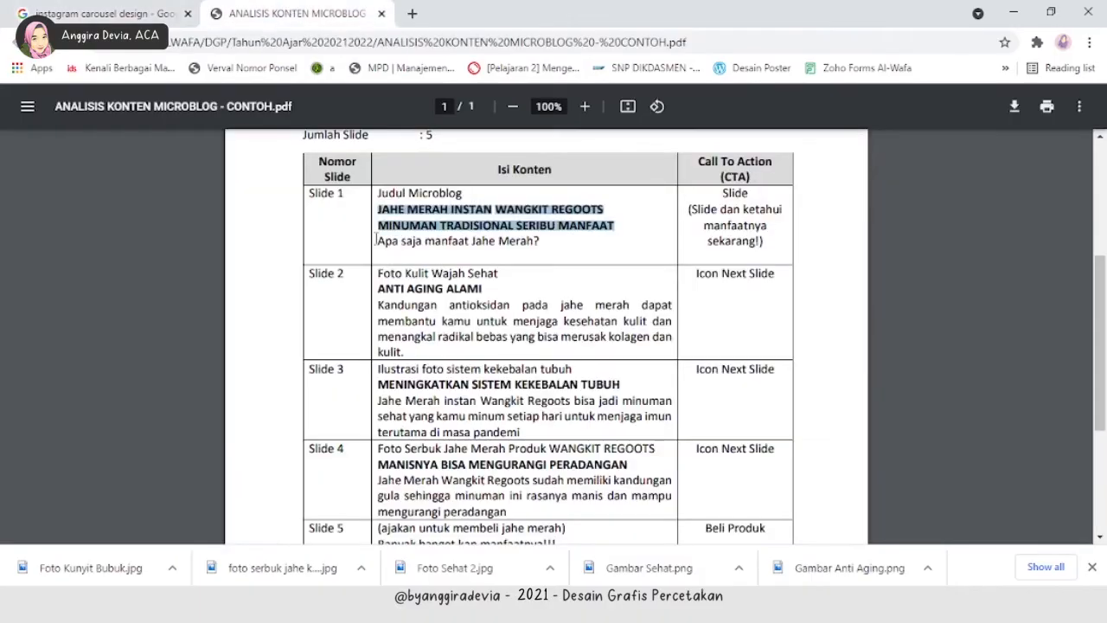
{"action": "left_click_drag", "start_coordinate": [376, 239], "coordinate": [566, 241]}
{"action": "key", "text": "ctrl+c"}
- In Photoshop, paste the copied question as a new text layer below the slide 1 title
{"action": "key", "text": "alt+Tab"}
{"action": "left_click", "coordinate": [358, 429]}
{"action": "key", "text": "ctrl+v"}
- Set the whole pasted question in a Century font, Regular style, at 25 pt
{"action": "key", "text": "ctrl+a"}
{"action": "left_click", "coordinate": [156, 36]}
{"action": "type", "text": "century"}
{"action": "left_click", "coordinate": [331, 104]}
{"action": "left_click_drag", "start_coordinate": [354, 37], "coordinate": [227, 49]}
{"action": "type", "text": "25"}
{"action": "key", "text": "Return"}
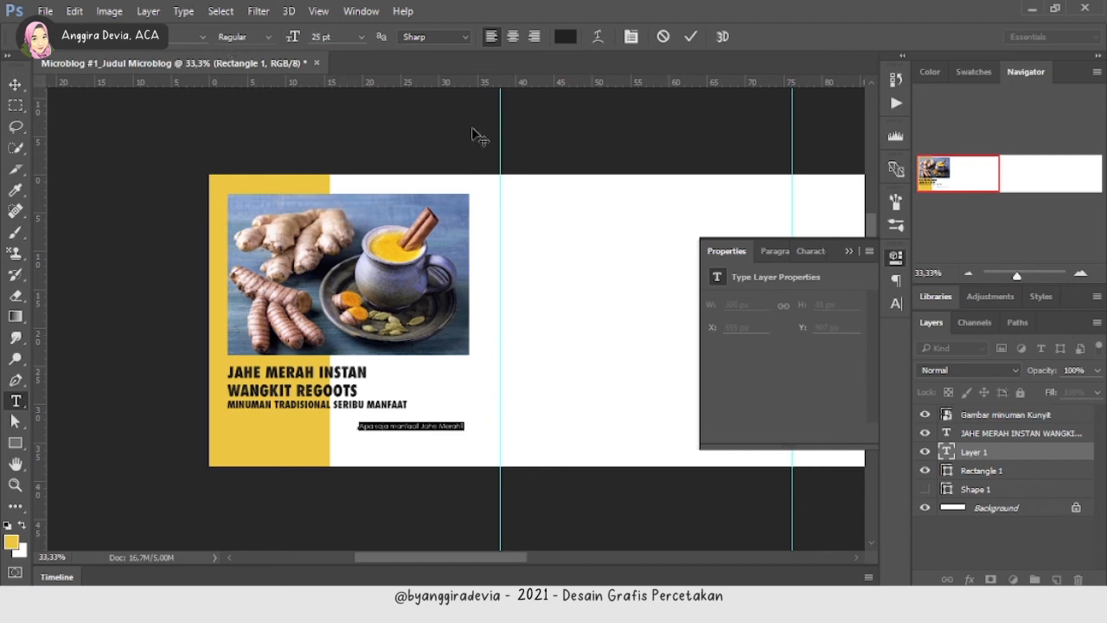
- Commit the question text and place it directly beneath the slide 1 title, aligned with the title's left edge
{"action": "left_click", "coordinate": [988, 437]}
{"action": "key", "text": "v"}
{"action": "left_click_drag", "start_coordinate": [427, 427], "coordinate": [297, 415]}
{"action": "key", "text": "shift+Down"}
{"action": "key", "text": "shift+Down"}
{"action": "key", "text": "shift+Down"}
{"action": "key", "text": "ctrl+plus"}
{"action": "key", "text": "ctrl+minus"}
{"action": "left_click_drag", "start_coordinate": [329, 376], "coordinate": [343, 375]}
{"action": "key", "text": "ctrl+z"}
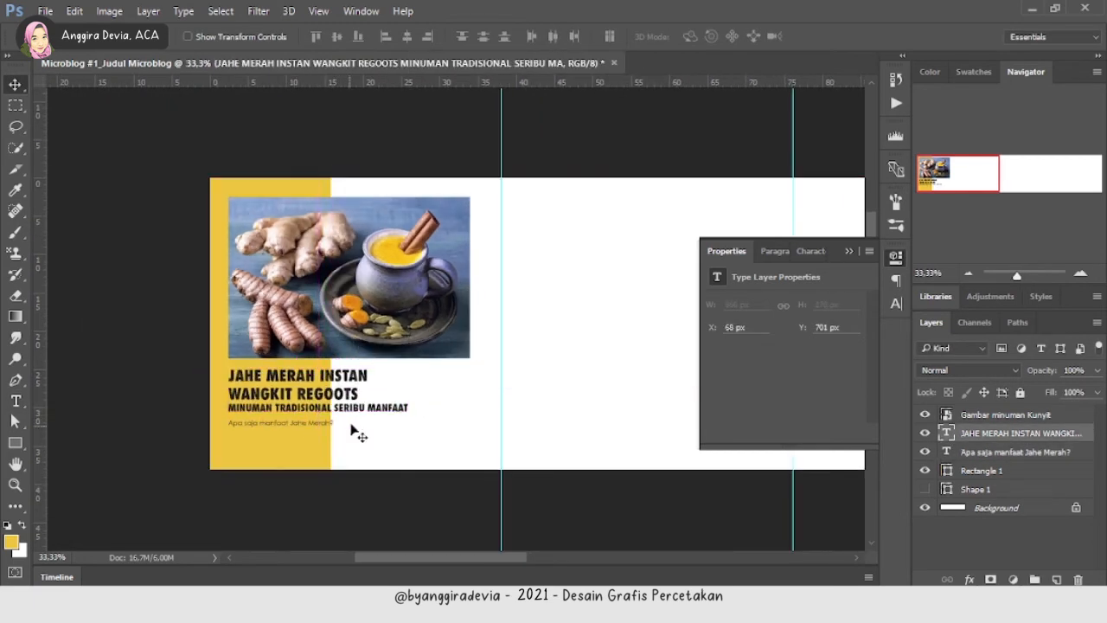
- Hide the yellow Rectangle 1 layer and show the Shape 1 wave again
{"action": "left_click", "coordinate": [925, 470]}
{"action": "left_click", "coordinate": [924, 490]}
{"action": "left_click", "coordinate": [848, 250]}
{"action": "left_click", "coordinate": [333, 320]}
{"action": "left_click", "coordinate": [324, 378]}
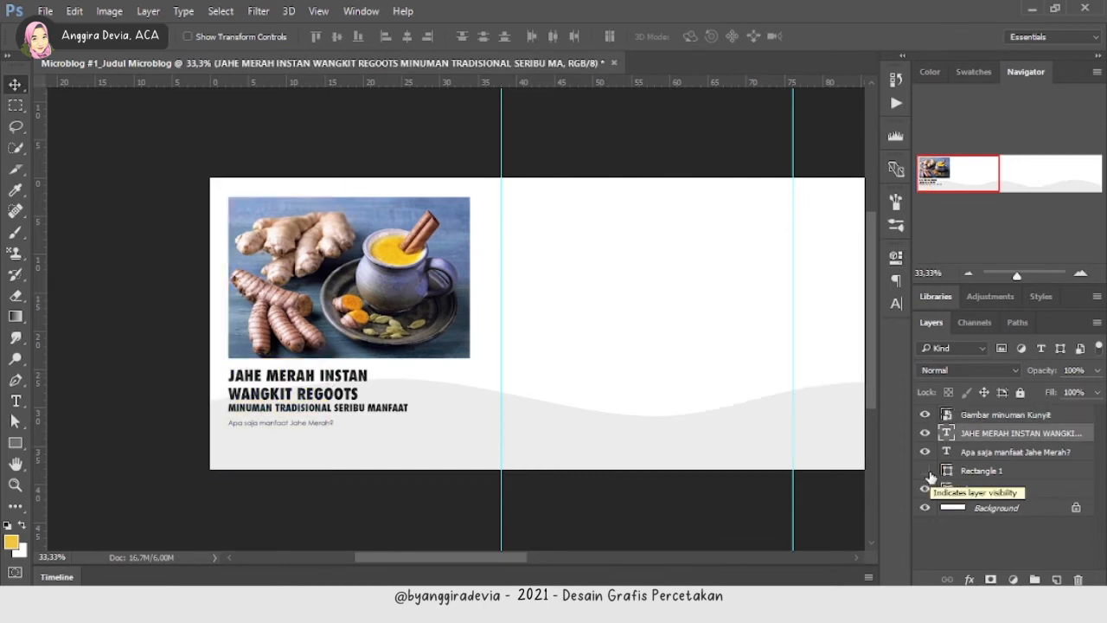
- Draw a rectangle about 864 x 615 px directly above the Background layer, covering slide 1's upper-left corner behind the photo
{"action": "left_click", "coordinate": [1002, 512]}
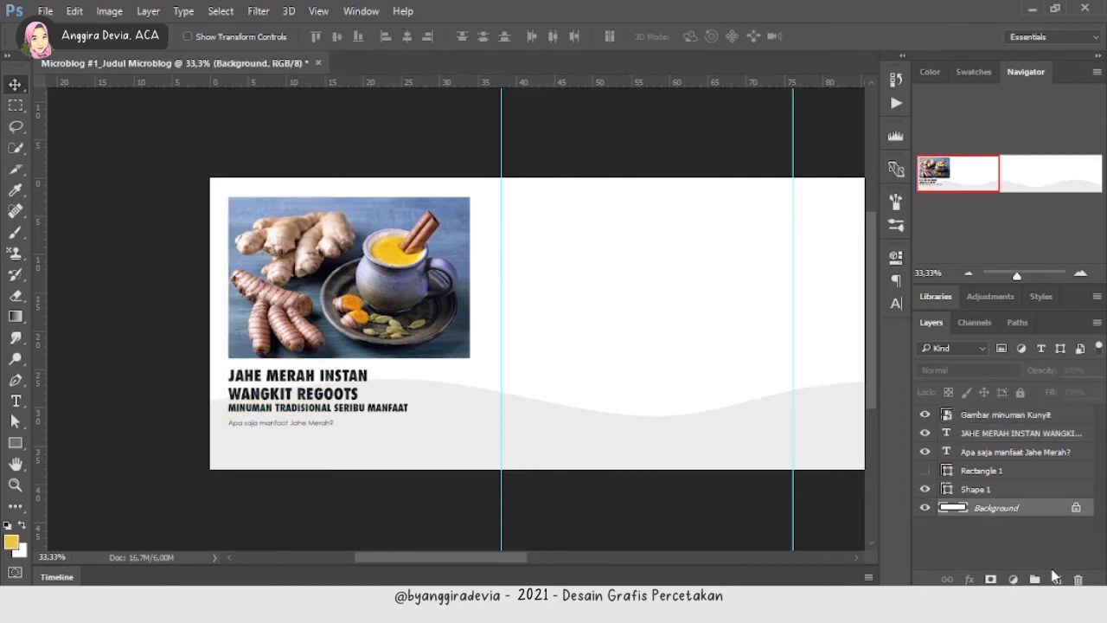
{"action": "left_click", "coordinate": [1056, 578]}
{"action": "key", "text": "p"}
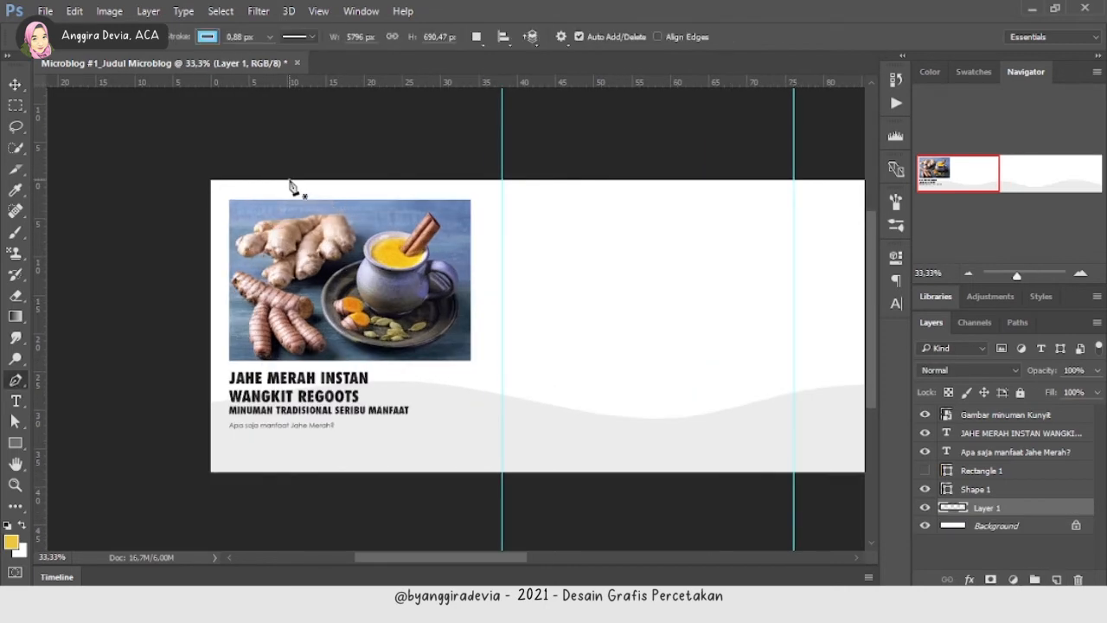
{"action": "key", "text": "u"}
{"action": "left_click_drag", "start_coordinate": [187, 149], "coordinate": [420, 315]}
- Remove the stroke from the new rectangle behind the photo
{"action": "left_click", "coordinate": [990, 71]}
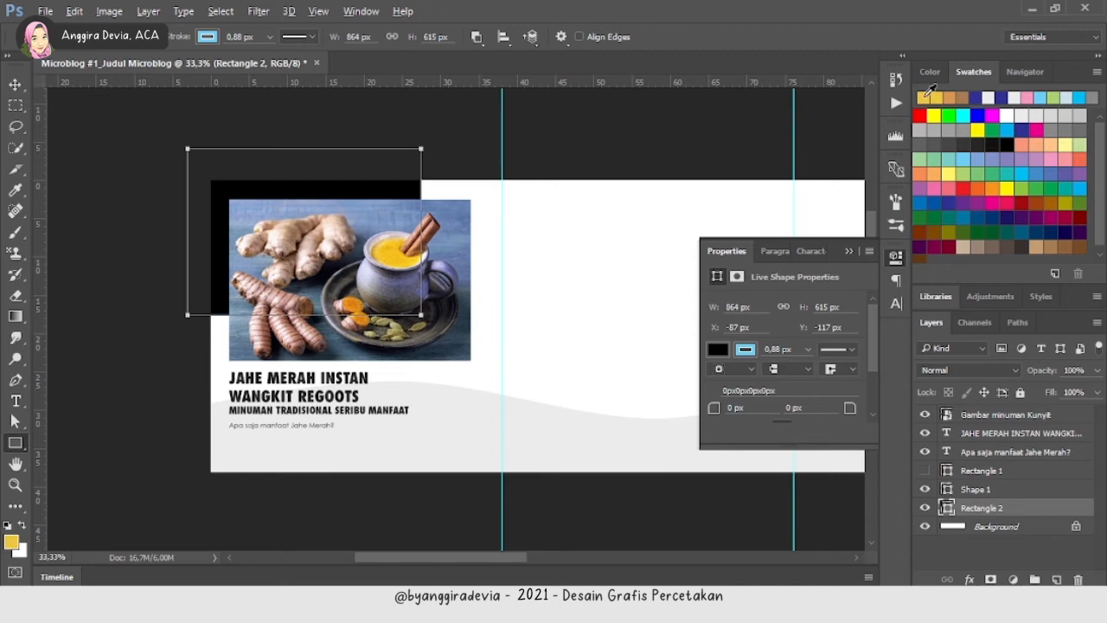
{"action": "left_click", "coordinate": [924, 99]}
{"action": "key", "text": "v"}
{"action": "key", "text": "u"}
{"action": "left_click", "coordinate": [207, 37]}
{"action": "left_click", "coordinate": [138, 68]}
- Fill the rectangle behind the photo with the bright yellow ffd12e
{"action": "left_click", "coordinate": [149, 37]}
{"action": "left_click", "coordinate": [159, 122]}
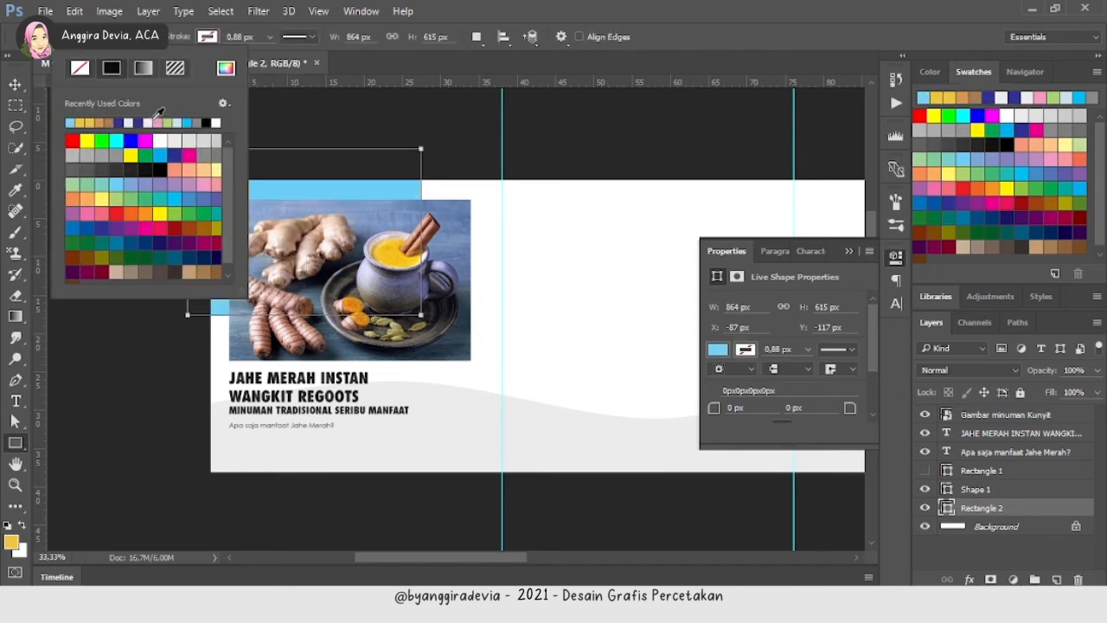
{"action": "left_click", "coordinate": [98, 124]}
{"action": "left_click", "coordinate": [90, 124]}
{"action": "left_click", "coordinate": [226, 68]}
{"action": "left_click", "coordinate": [777, 65]}
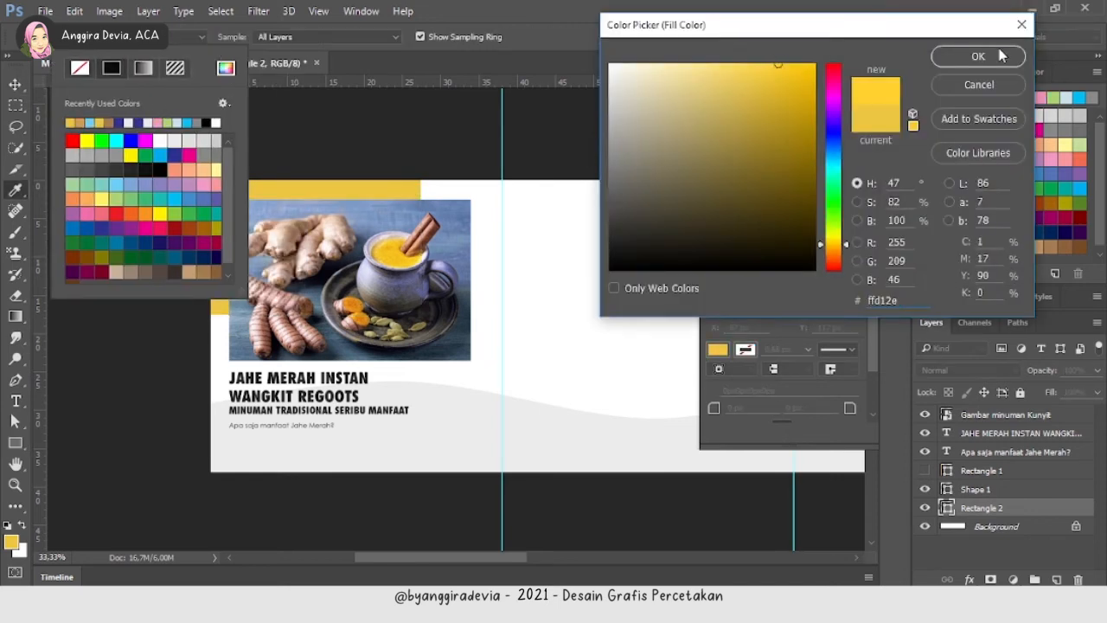
{"action": "left_click", "coordinate": [1001, 55]}
{"action": "key", "text": "v"}
- Try to recolour the Shape 1 wave with the yellow sampled from the corner rectangle
{"action": "left_click", "coordinate": [463, 424]}
{"action": "key", "text": "alt+Delete"}
{"action": "key", "text": "i"}
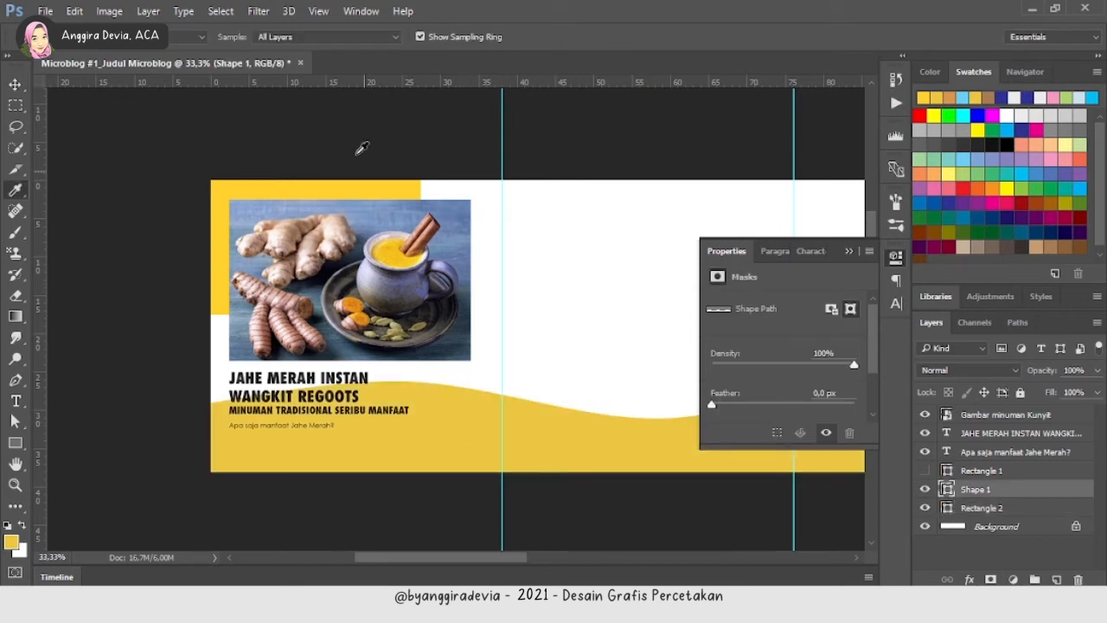
{"action": "left_click", "coordinate": [381, 189]}
{"action": "key", "text": "alt+Delete"}
{"action": "key", "text": "v"}
- Check the effect of the wave and the rectangle layers by switching their visibility off and on
{"action": "left_click", "coordinate": [926, 489]}
{"action": "left_click", "coordinate": [925, 489]}
{"action": "left_click", "coordinate": [926, 508]}
{"action": "left_click", "coordinate": [926, 508]}
{"action": "left_click", "coordinate": [926, 471]}
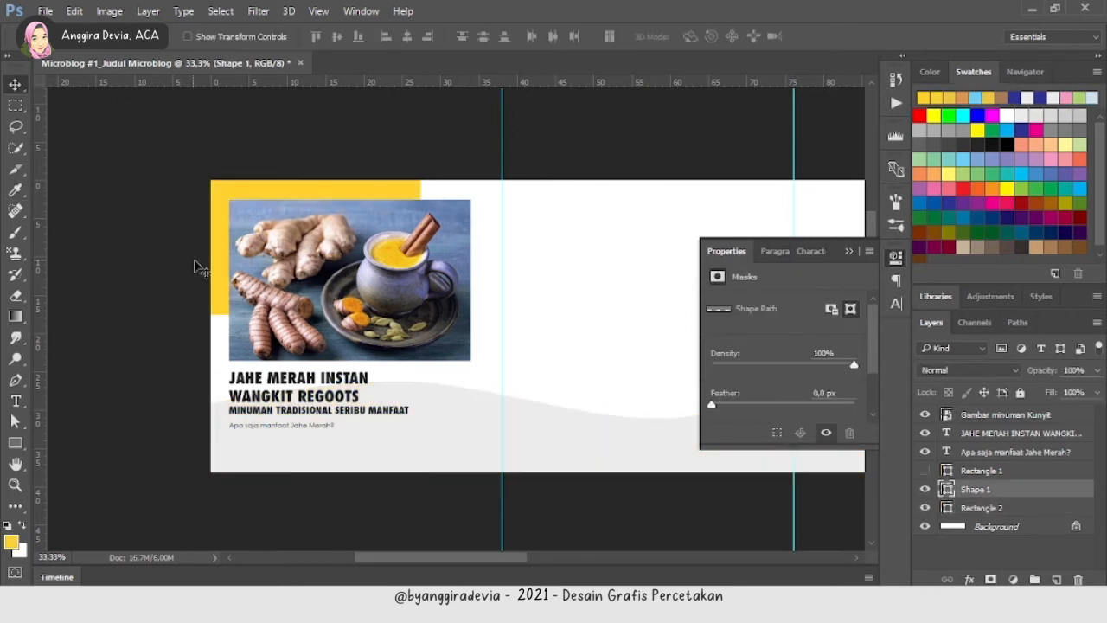
- Draw a white square of about 27 x 27 px in the photo's upper-left corner and duplicate it twice in a column below
{"action": "left_click", "coordinate": [1003, 417]}
{"action": "key", "text": "u"}
{"action": "left_click_drag", "start_coordinate": [238, 207], "coordinate": [242, 227]}
{"action": "key", "text": "v"}
{"action": "key", "text": "ctrl+Delete"}
{"action": "key", "text": "ctrl+j"}
{"action": "left_click_drag", "start_coordinate": [1073, 417], "coordinate": [1057, 580]}
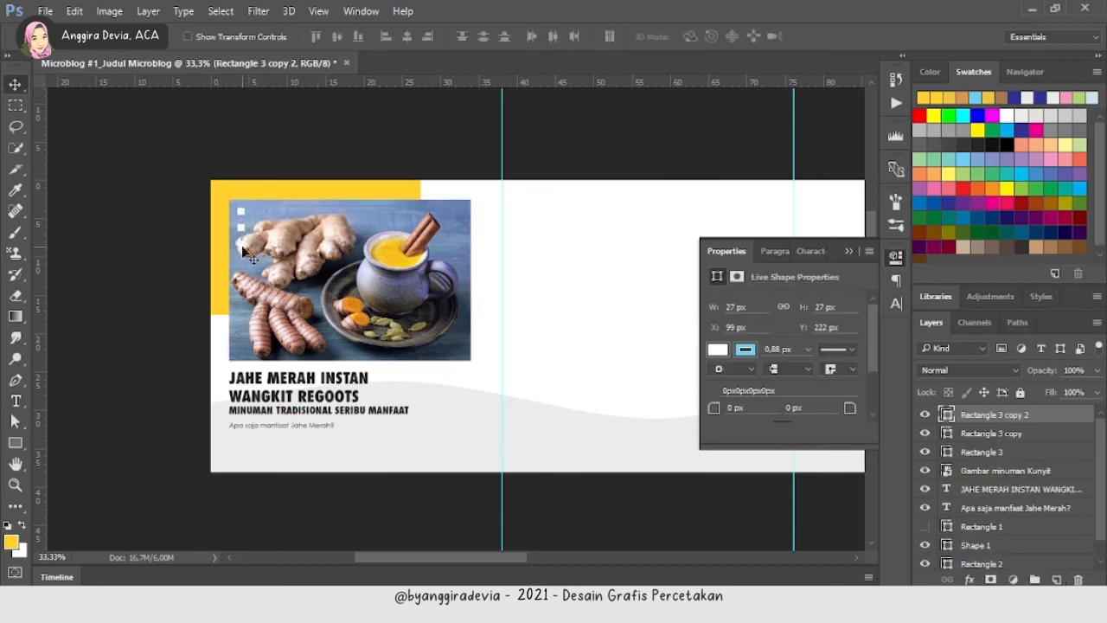
- Remove the stroke from all three small white squares
{"action": "left_click", "coordinate": [982, 451], "text": "shift"}
{"action": "key", "text": "u"}
{"action": "left_click", "coordinate": [206, 36]}
{"action": "left_click", "coordinate": [139, 68]}
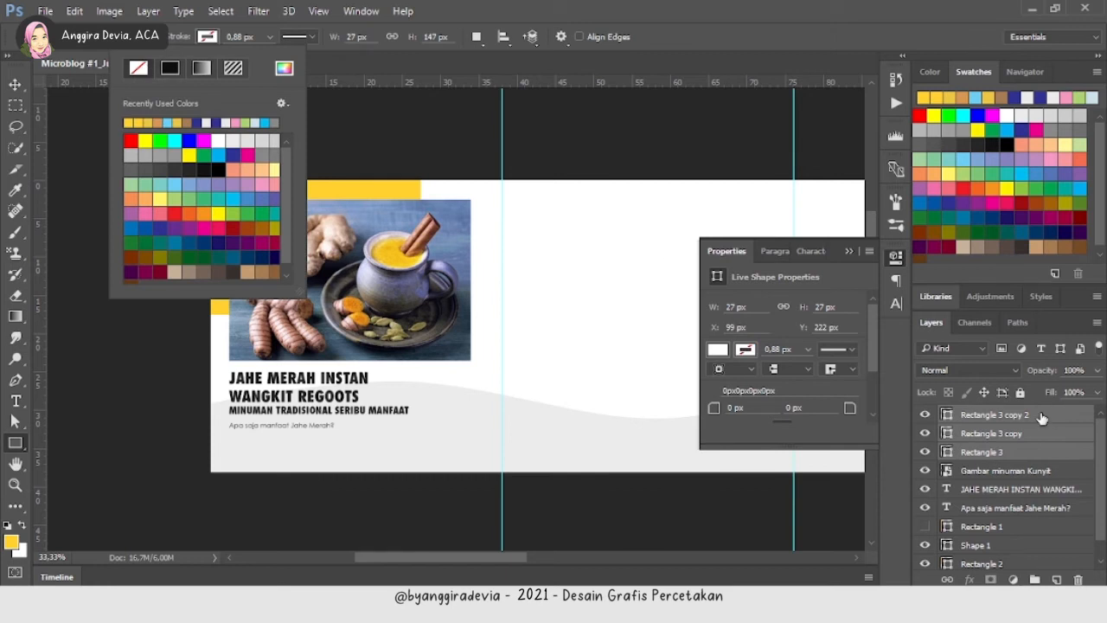
{"action": "left_click", "coordinate": [1038, 416]}
- Draw a small arrowhead shape about 30 x 50 px with the Pen tool near slide 1's lower-right corner
{"action": "key", "text": "v"}
{"action": "key", "text": "ctrl+plus"}
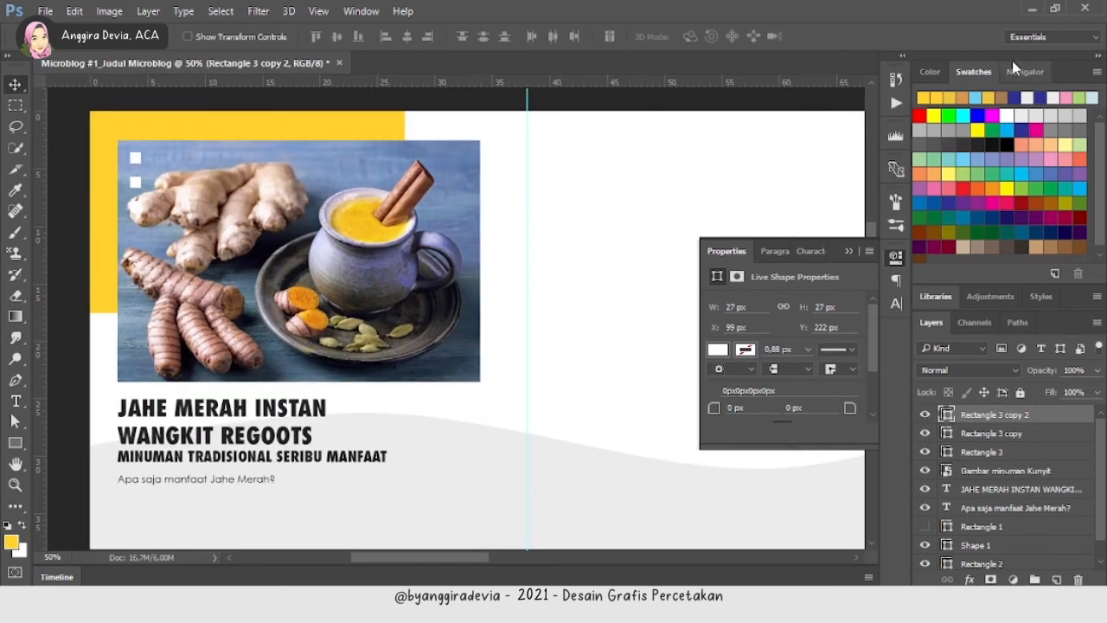
{"action": "left_click", "coordinate": [1025, 71]}
{"action": "left_click", "coordinate": [928, 180]}
{"action": "key", "text": "space"}
{"action": "left_click_drag", "start_coordinate": [334, 335], "coordinate": [374, 336]}
{"action": "key", "text": "p"}
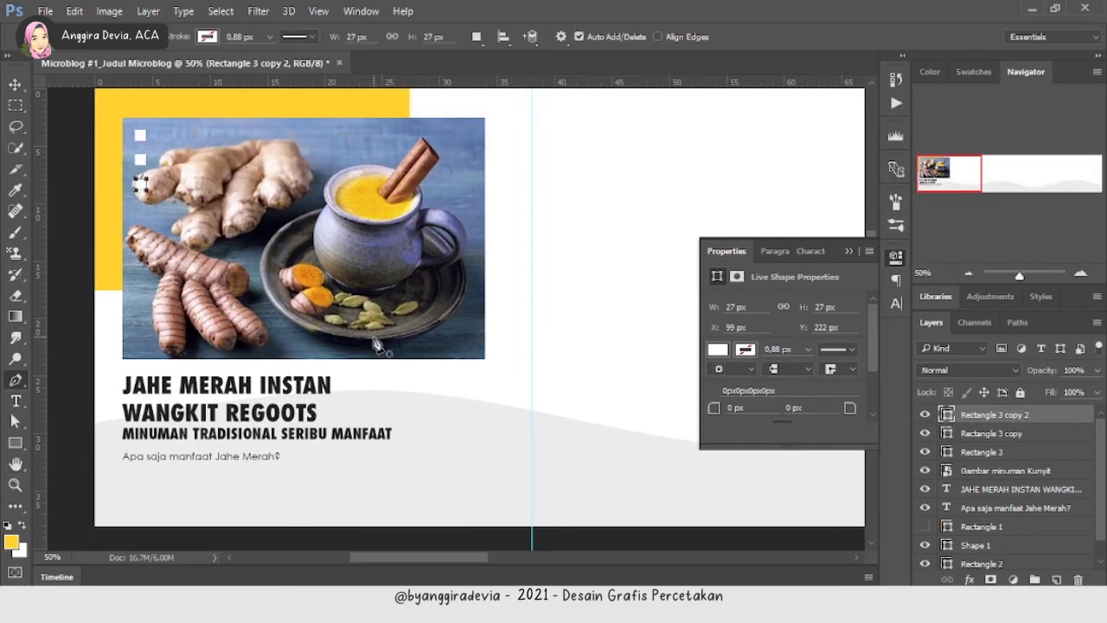
{"action": "left_click", "coordinate": [489, 487]}
{"action": "left_click", "coordinate": [489, 486]}
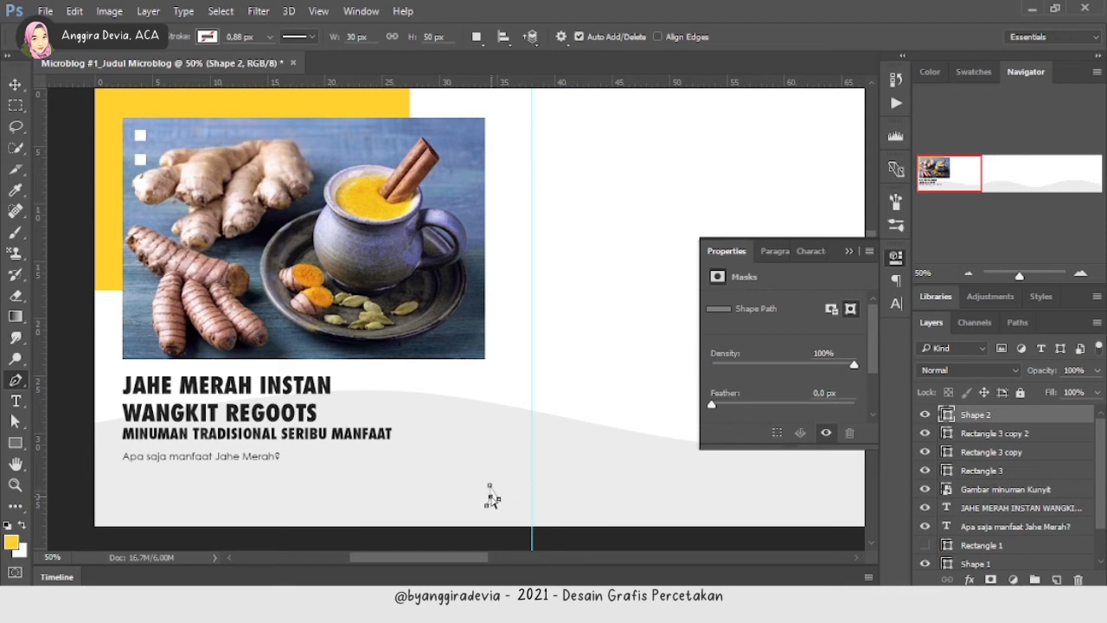
- Complete the small arrowhead shape near the first slide's lower-right corner, fill it dark grey and move it slightly up and left
{"action": "left_click_drag", "start_coordinate": [486, 506], "coordinate": [486, 506]}
{"action": "left_click", "coordinate": [487, 506], "text": "ctrl"}
{"action": "left_click", "coordinate": [974, 72]}
{"action": "left_click", "coordinate": [150, 37]}
{"action": "left_click", "coordinate": [117, 169]}
{"action": "left_click", "coordinate": [1014, 419]}
{"action": "key", "text": "v"}
{"action": "left_click_drag", "start_coordinate": [492, 498], "coordinate": [485, 486]}
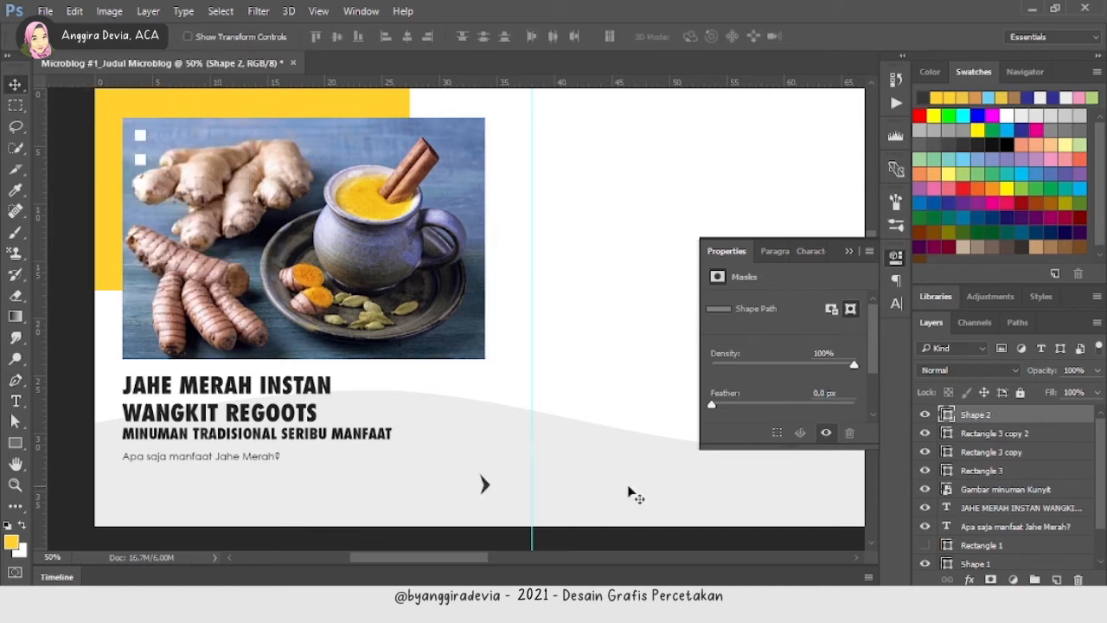
- Rename the arrowhead's layer to "next" and duplicate it to form a double arrow
{"action": "double_click", "coordinate": [975, 414]}
{"action": "type", "text": "next"}
{"action": "key", "text": "Return"}
{"action": "key", "text": "ctrl+j"}
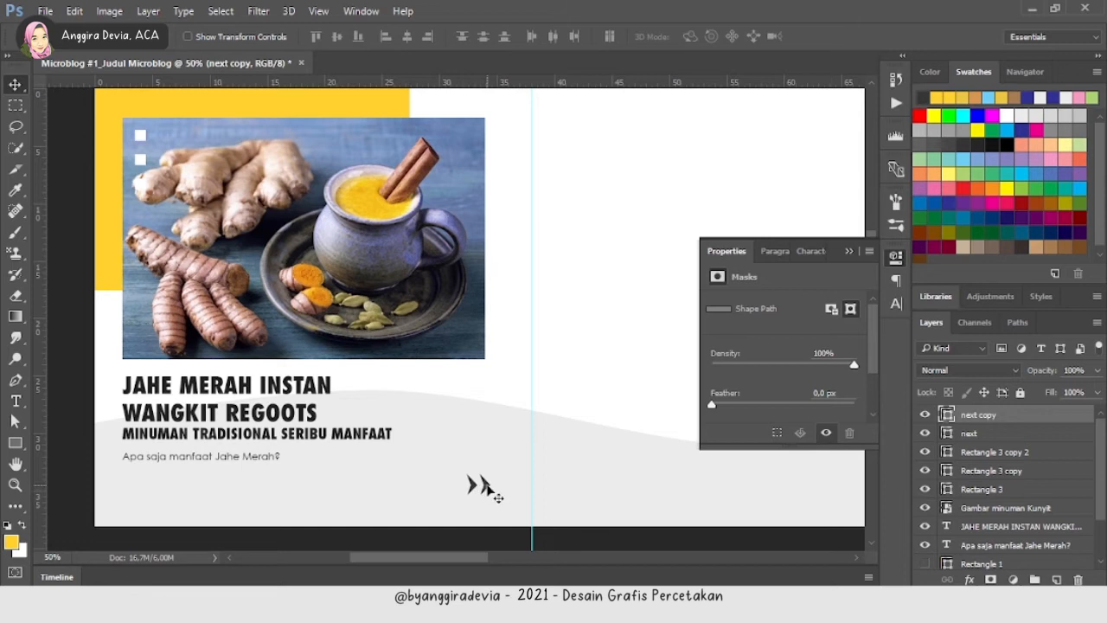
- Select both arrowheads and adjust them together with Free Transform
{"action": "left_click", "coordinate": [486, 487], "text": "shift"}
{"action": "key", "text": "ctrl+t"}
{"action": "key", "text": "Return"}
{"action": "key", "text": "ctrl+t"}
{"action": "key", "text": "Return"}
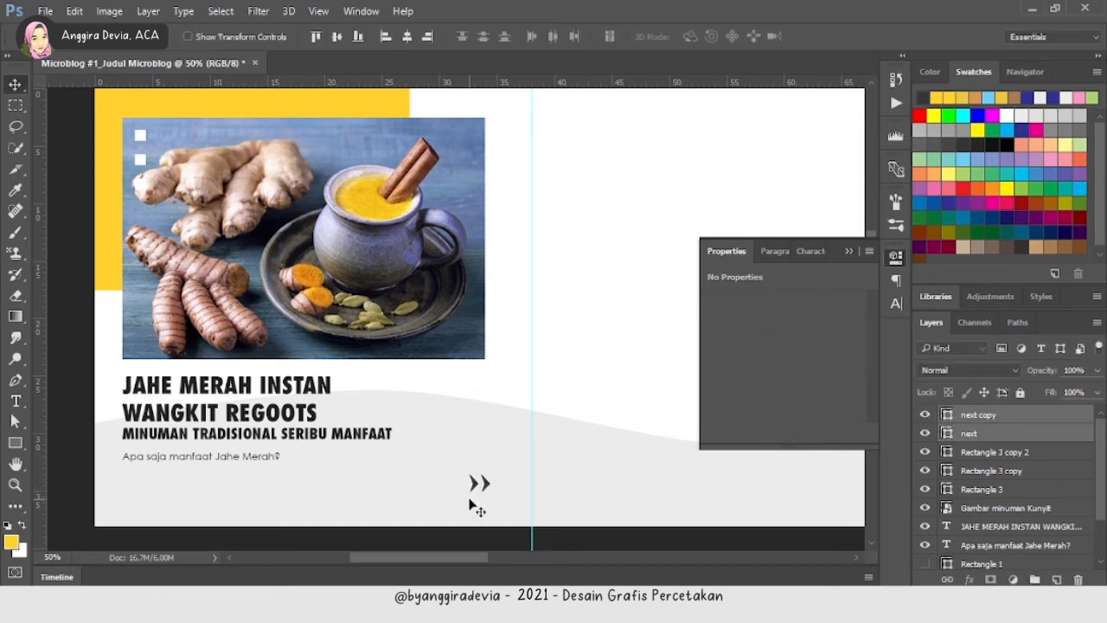
- Select the ginger drink photo with its three white square layers and scale them down together, keeping the lower-left corner in place
{"action": "key", "text": "ctrl+minus"}
{"action": "left_click", "coordinate": [371, 333]}
{"action": "left_click", "coordinate": [247, 233]}
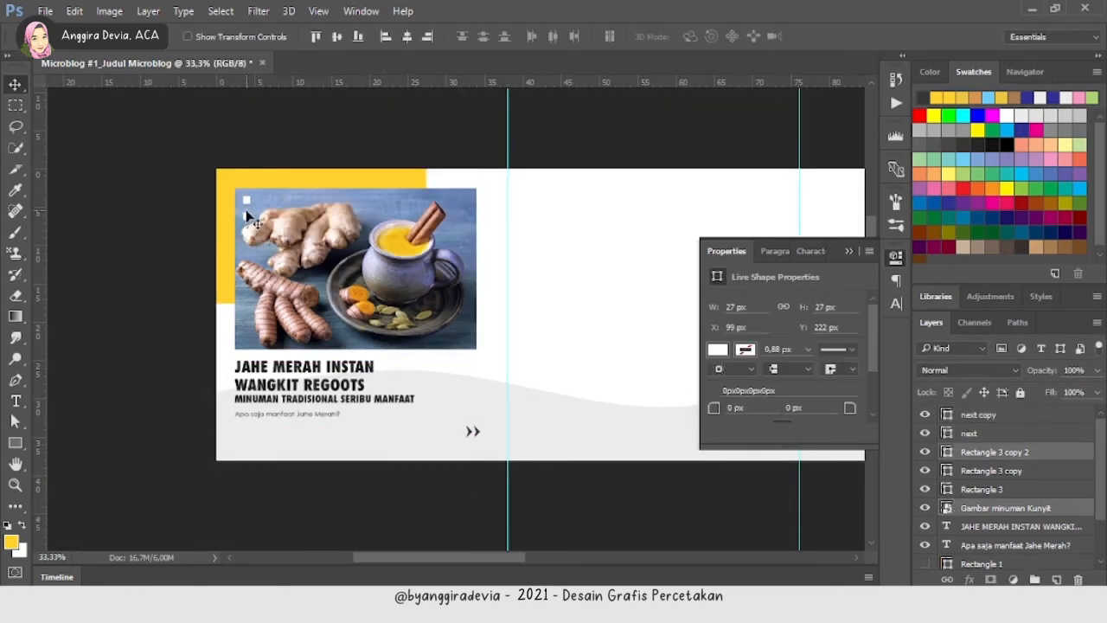
{"action": "left_click", "coordinate": [247, 216], "text": "shift"}
{"action": "left_click", "coordinate": [247, 200], "text": "shift"}
{"action": "key", "text": "ctrl+t"}
{"action": "key", "text": "Return"}
{"action": "left_click_drag", "start_coordinate": [1101, 483], "coordinate": [1099, 466]}
{"action": "key", "text": "ctrl+t"}
{"action": "left_click_drag", "start_coordinate": [477, 188], "coordinate": [463, 200]}
{"action": "mouse_move", "coordinate": [376, 250]}
{"action": "left_mouse_down"}
{"action": "mouse_move", "coordinate": [405, 251]}
{"action": "mouse_move", "coordinate": [377, 252]}
{"action": "left_mouse_up"}
{"action": "key", "text": "Return"}
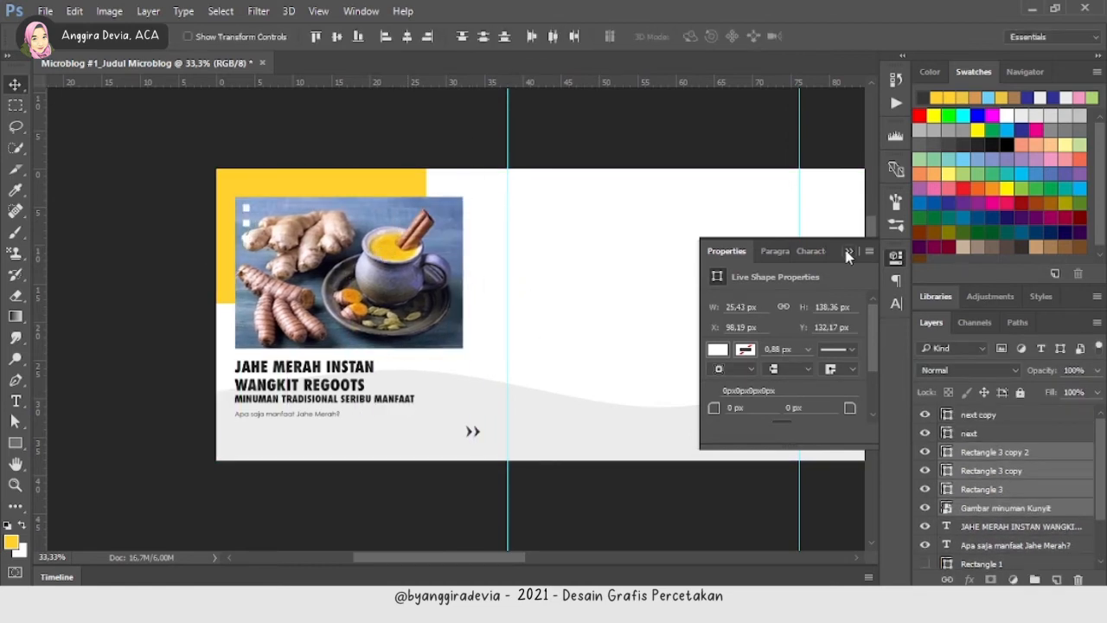
- Try filling the Background layer with colours sampled from the design, such as blue, yellow and brown
{"action": "left_click", "coordinate": [849, 252]}
{"action": "scroll", "coordinate": [1030, 519], "scroll_direction": "down", "scroll_amount": 3}
{"action": "left_click", "coordinate": [1030, 562]}
{"action": "key", "text": "i"}
{"action": "left_click", "coordinate": [461, 200]}
{"action": "key", "text": "alt+BackSpace"}
{"action": "key", "text": "ctrl+minus"}
{"action": "left_click", "coordinate": [388, 219]}
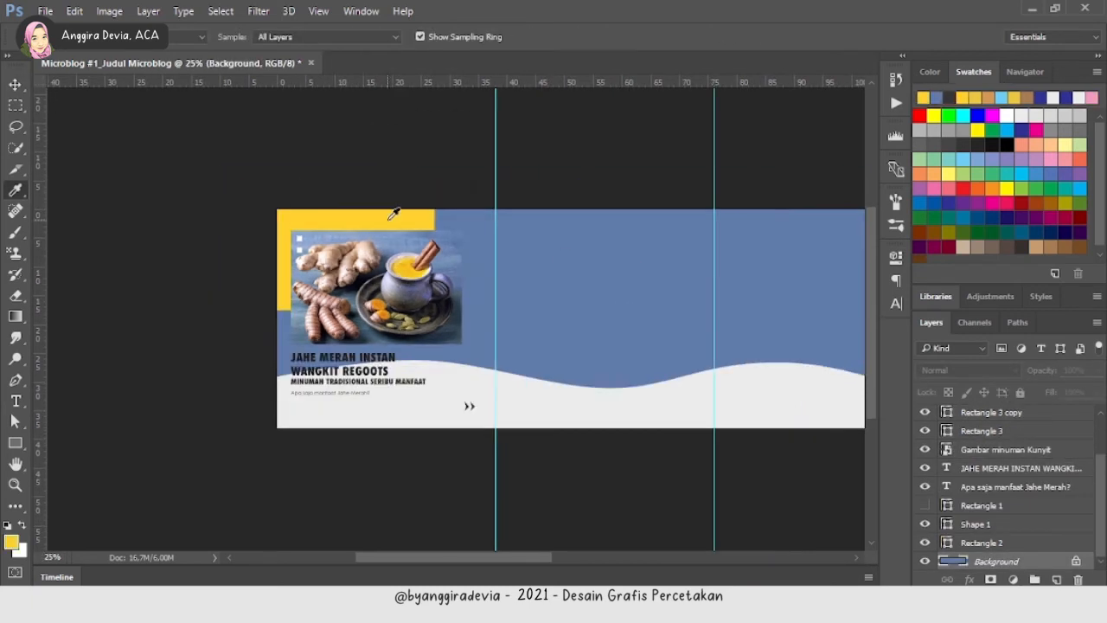
{"action": "key", "text": "alt+BackSpace"}
{"action": "left_click", "coordinate": [364, 252]}
{"action": "key", "text": "alt+BackSpace"}
{"action": "left_click", "coordinate": [349, 246]}
{"action": "key", "text": "alt+BackSpace"}
{"action": "key", "text": "ctrl+z"}
{"action": "key", "text": "ctrl+z"}
- Try changing the fill of the wave shape along the slides' lower edge to dark grey
{"action": "key", "text": "v"}
{"action": "left_click", "coordinate": [587, 418]}
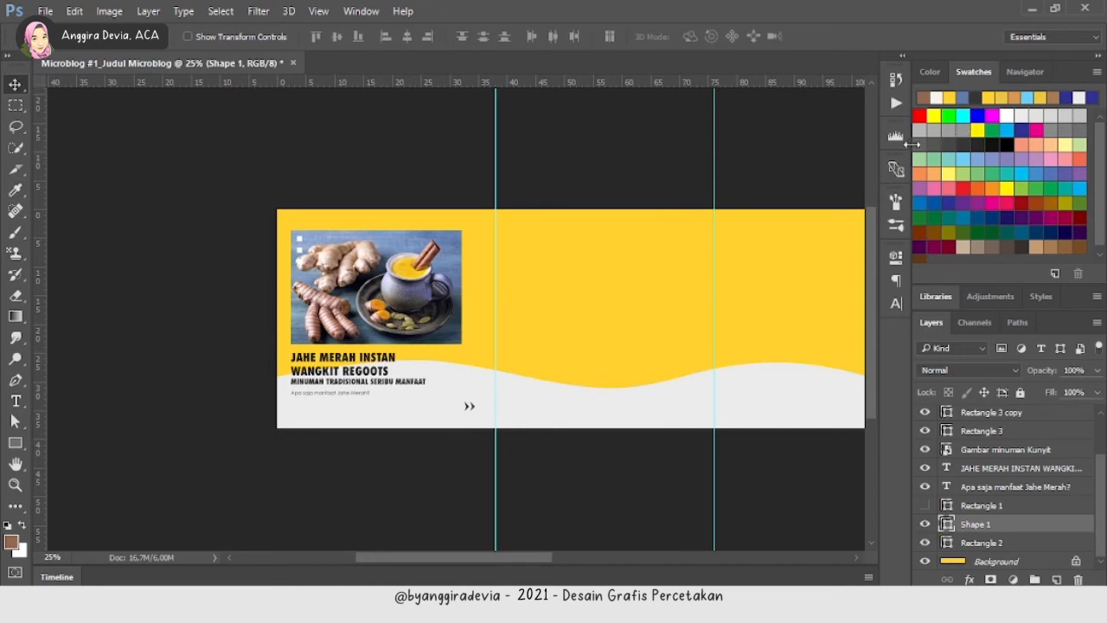
{"action": "left_click", "coordinate": [924, 145]}
{"action": "key", "text": "alt+BackSpace"}
{"action": "key", "text": "ctrl+z"}
{"action": "key", "text": "u"}
{"action": "left_click", "coordinate": [154, 37]}
{"action": "left_click", "coordinate": [123, 166]}
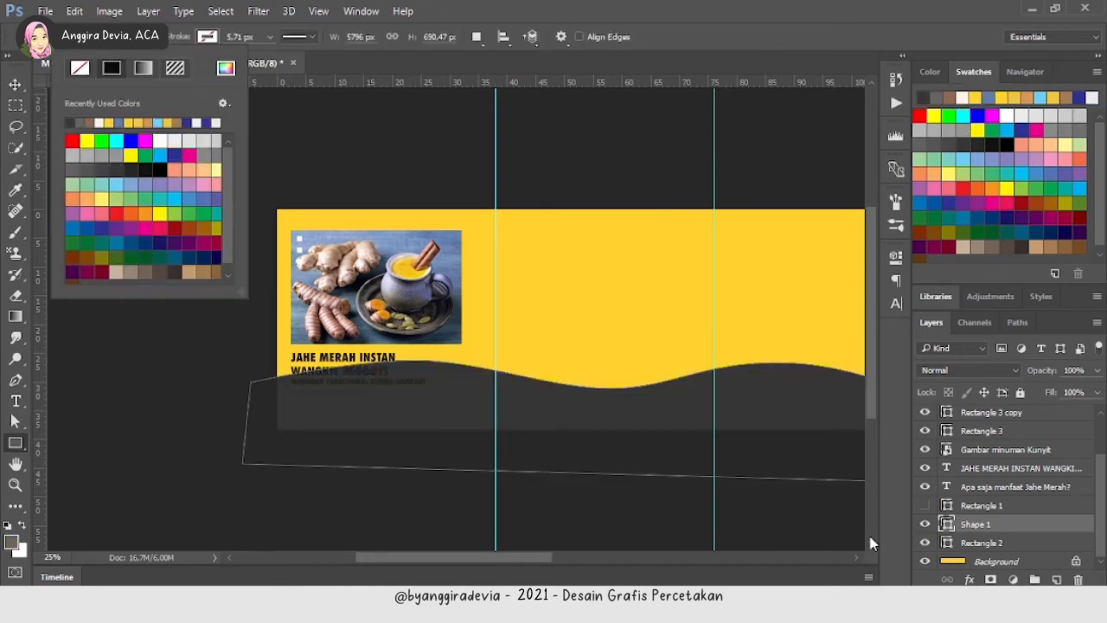
- Undo the recolouring of the wave shape and background, and select the Background layer
{"action": "left_click", "coordinate": [969, 525]}
{"action": "key", "text": "ctrl+alt+z"}
{"action": "key", "text": "ctrl+alt+z"}
{"action": "key", "text": "ctrl+alt+z"}
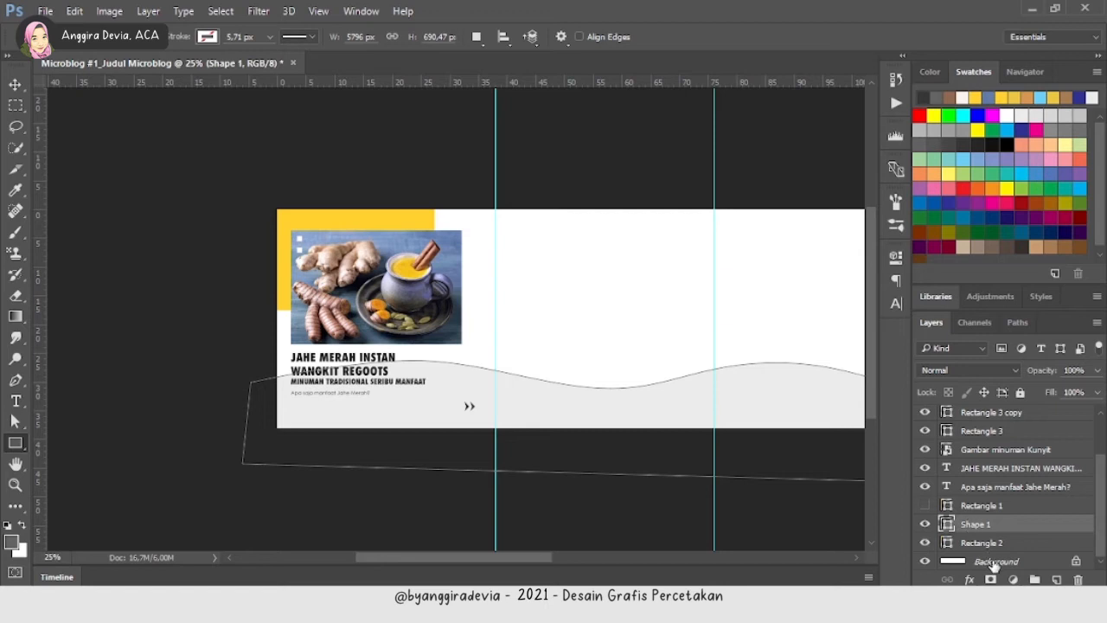
{"action": "left_click", "coordinate": [995, 562]}
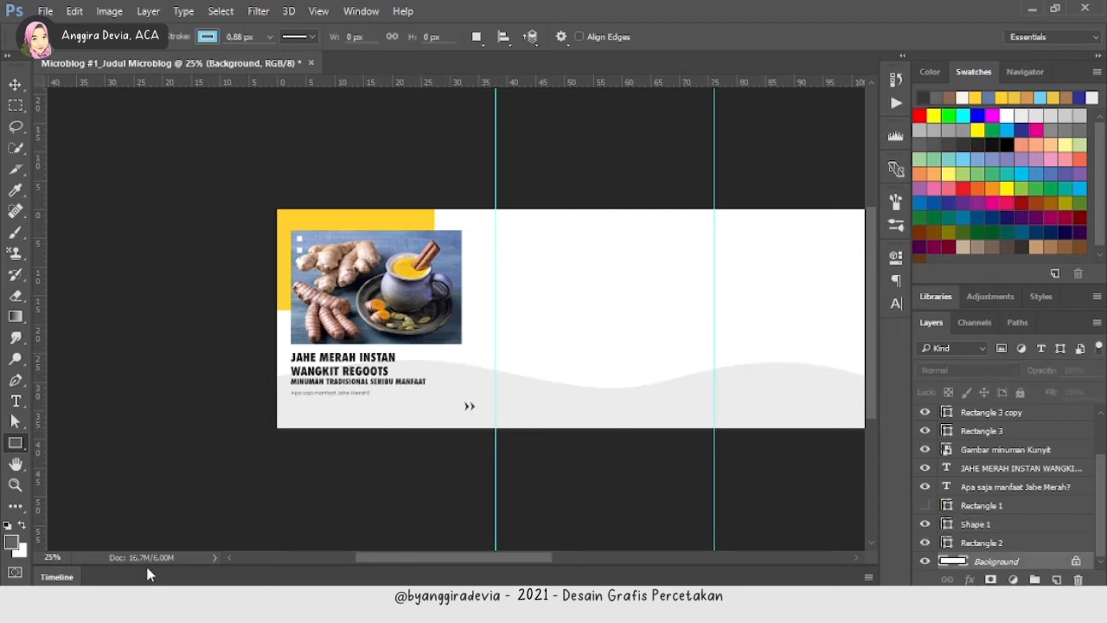
{"action": "left_click", "coordinate": [12, 543]}
{"action": "left_click_drag", "start_coordinate": [679, 178], "coordinate": [792, 81]}
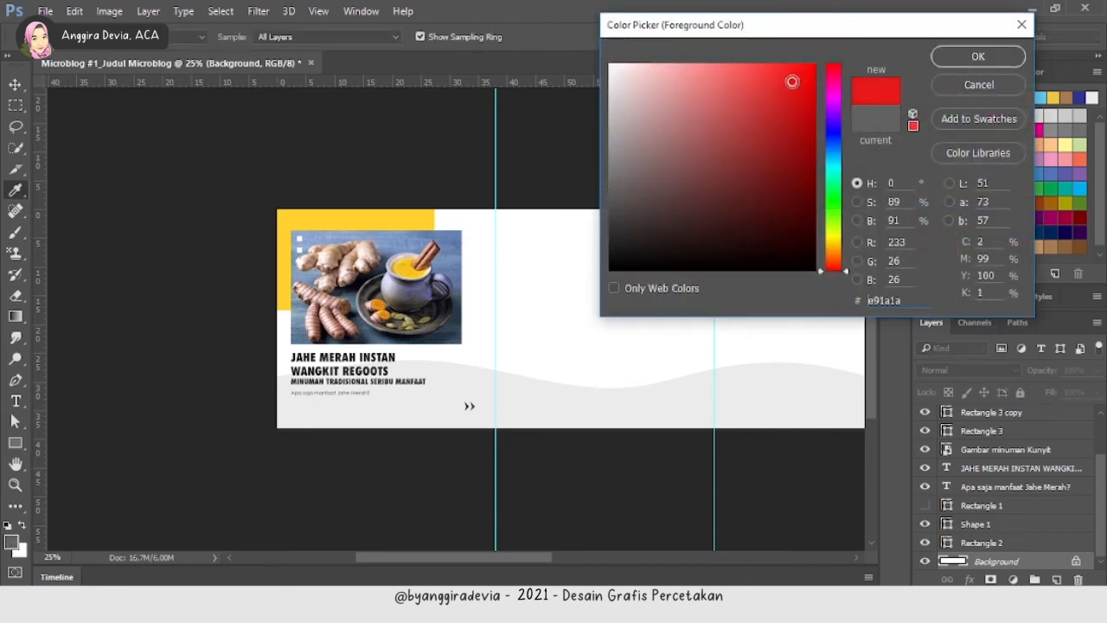
{"action": "left_click", "coordinate": [952, 93]}
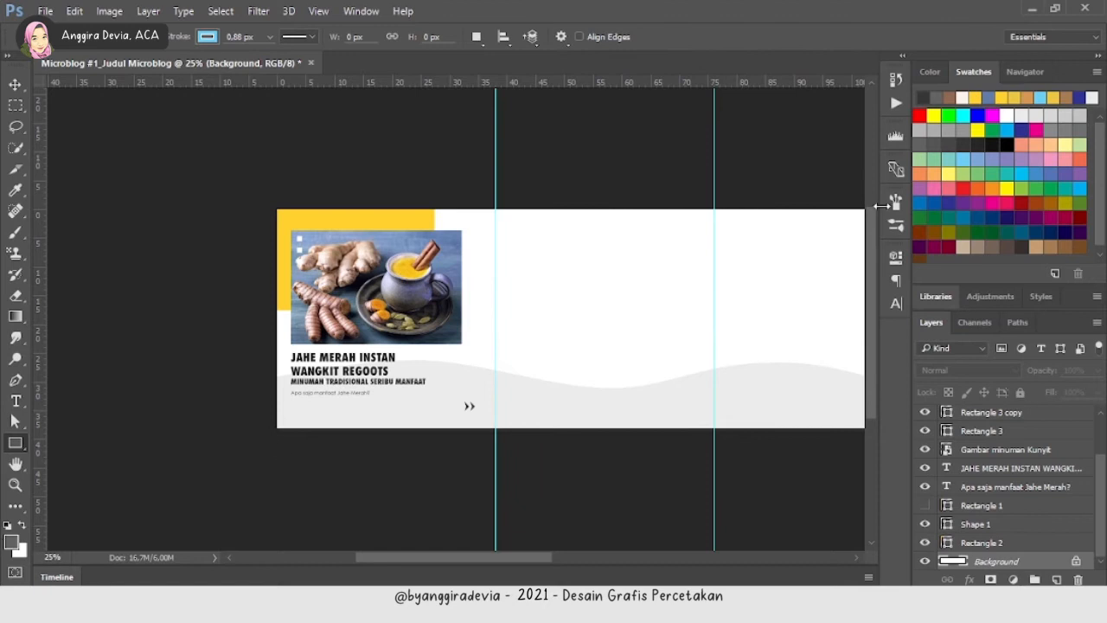
- Set the background colour to green and the foreground colour to yellow, using the swatches and swapping the two colours
{"action": "left_click", "coordinate": [1021, 192]}
{"action": "left_click", "coordinate": [1037, 206]}
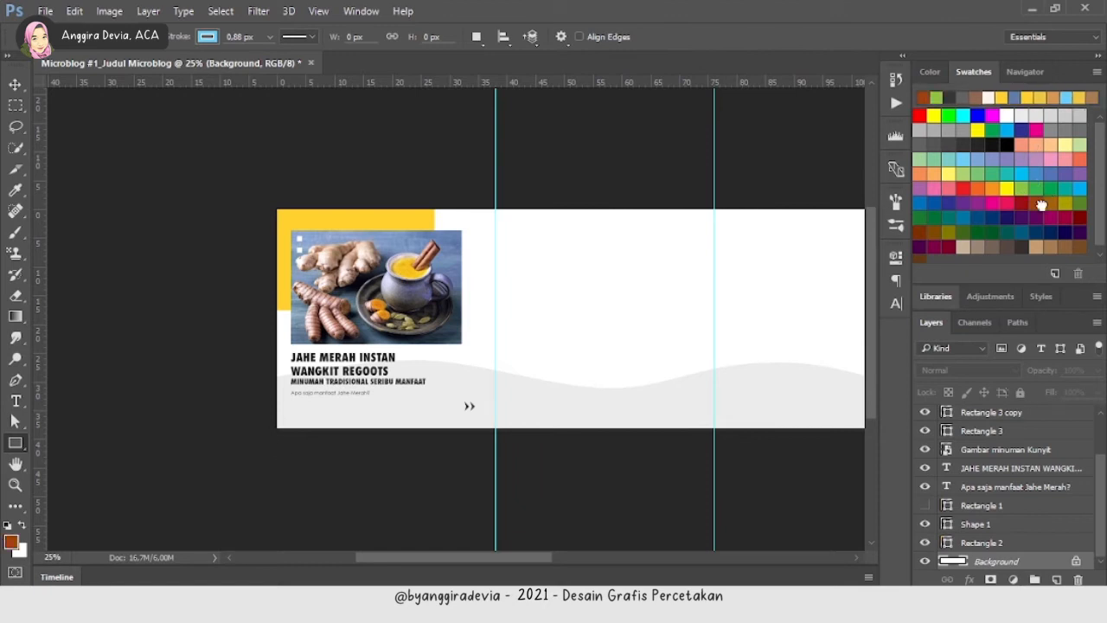
{"action": "left_click", "coordinate": [1034, 178]}
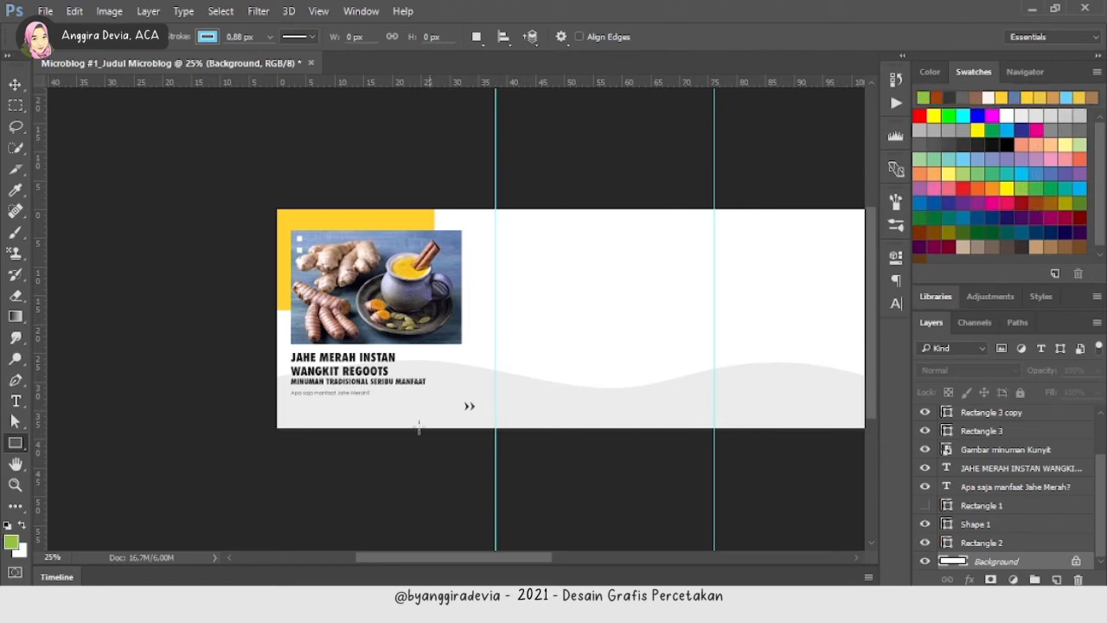
{"action": "left_click", "coordinate": [22, 530]}
{"action": "left_click", "coordinate": [24, 529]}
{"action": "left_click", "coordinate": [23, 530]}
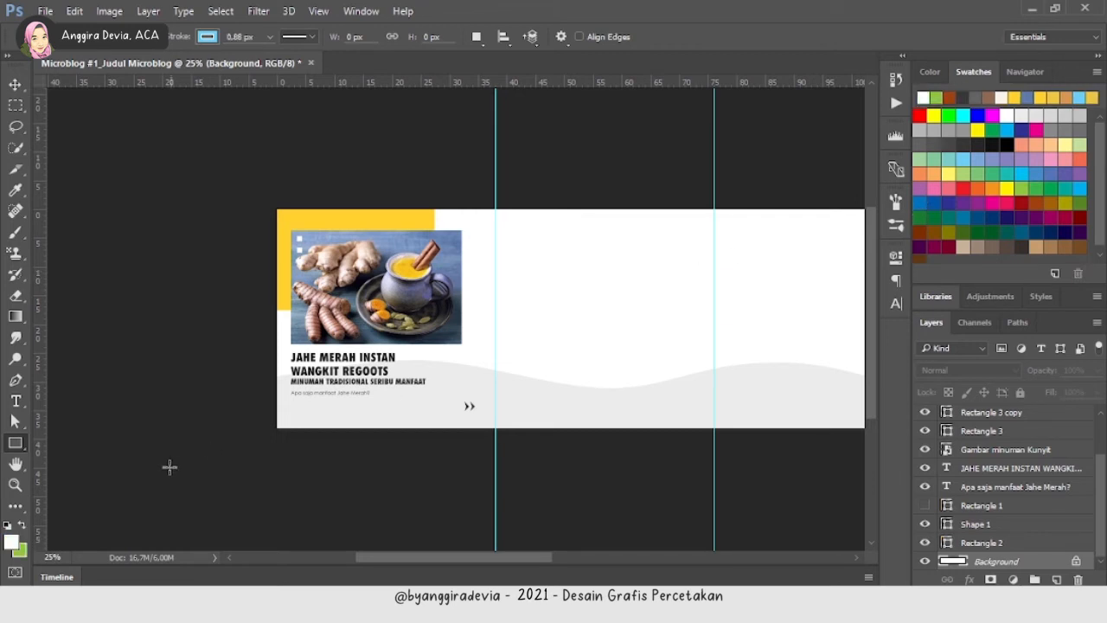
{"action": "left_click", "coordinate": [23, 525]}
{"action": "left_click", "coordinate": [23, 525]}
{"action": "left_click", "coordinate": [1007, 187]}
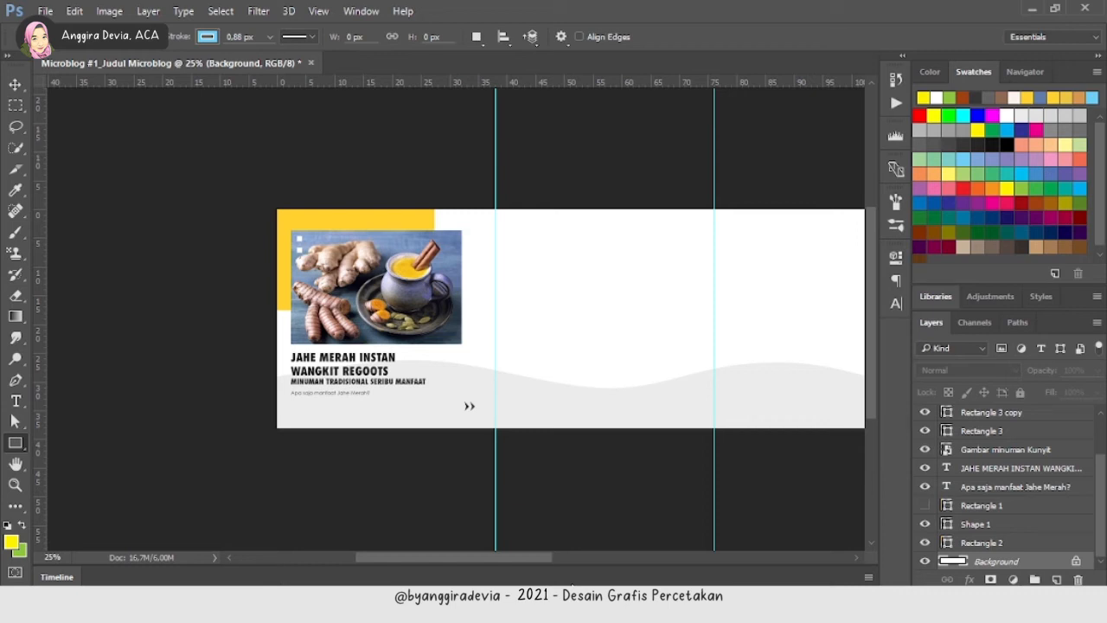
- Switch to Notepad and add the lines "ALT + Delete" and "CTRL + Delete" at the end of the notes
{"action": "left_click", "coordinate": [606, 553]}
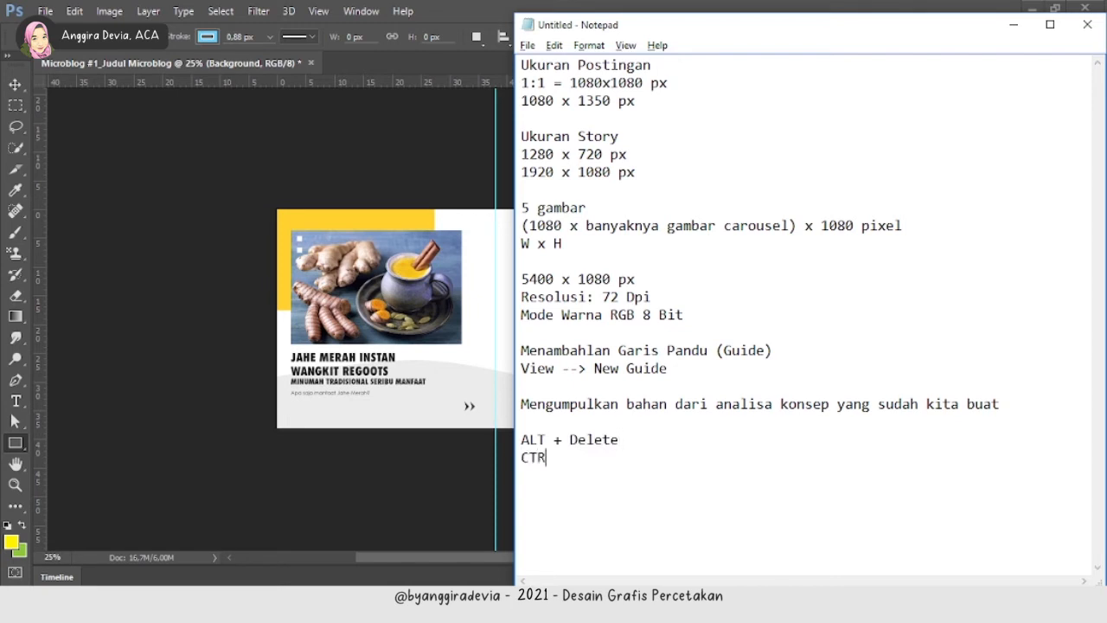
{"action": "type", "text": "Delete"}
- Switch back to Photoshop and fill the Background layer with the yellow foreground colour
{"action": "key", "text": "alt+Tab"}
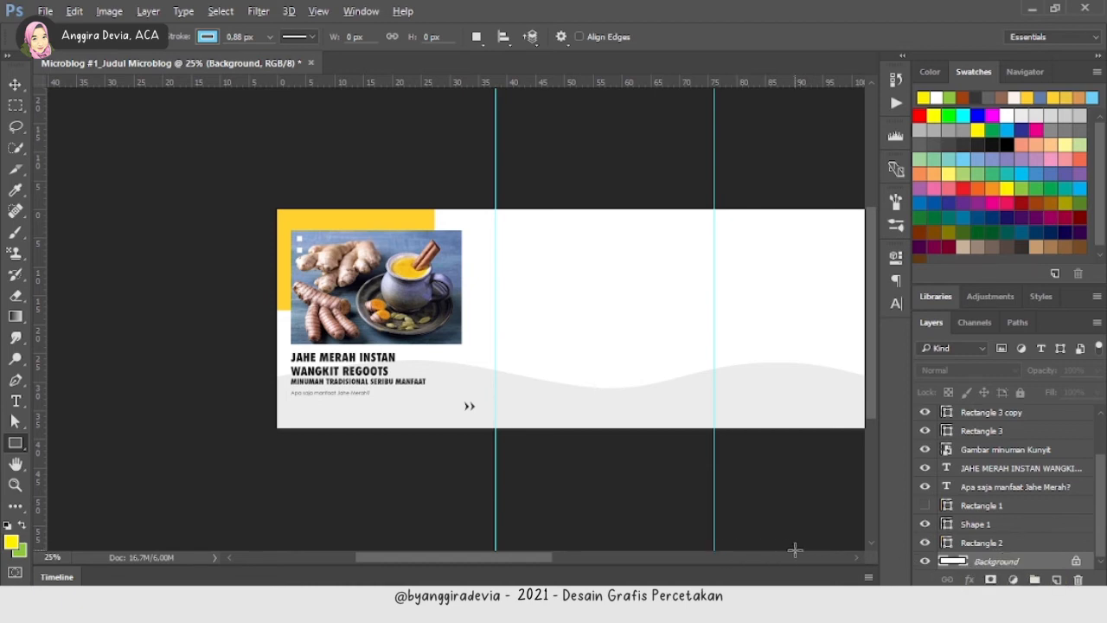
{"action": "key", "text": "alt+BackSpace"}
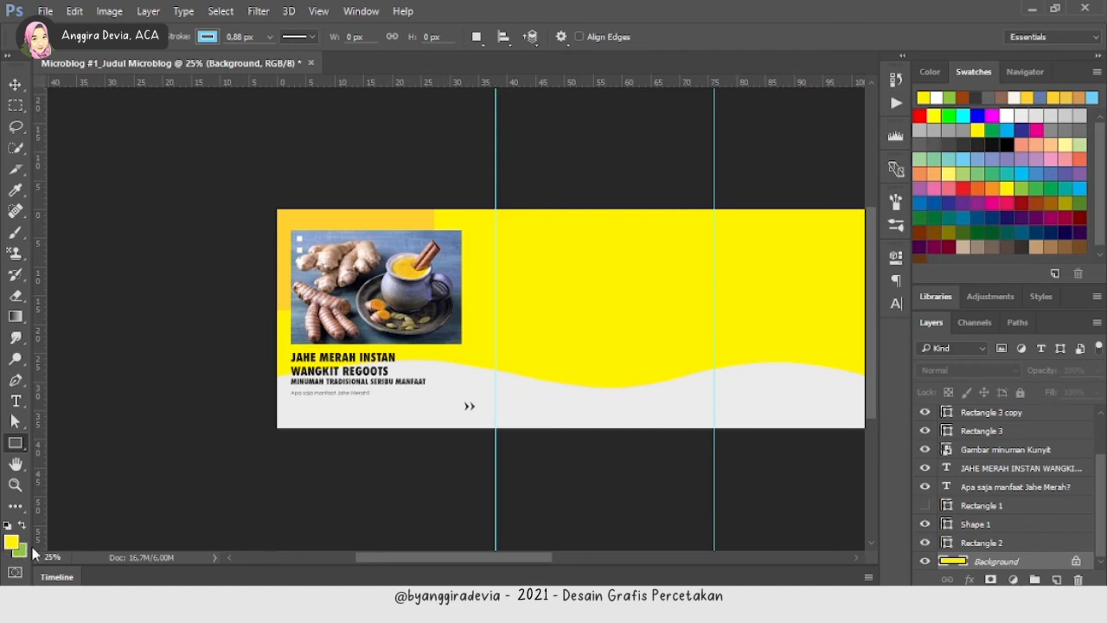
- Switch to Notepad and complete the "ALT + Delete" note with "tombol untuk memberikan warna foreground pada layer"
{"action": "key", "text": "alt+Tab"}
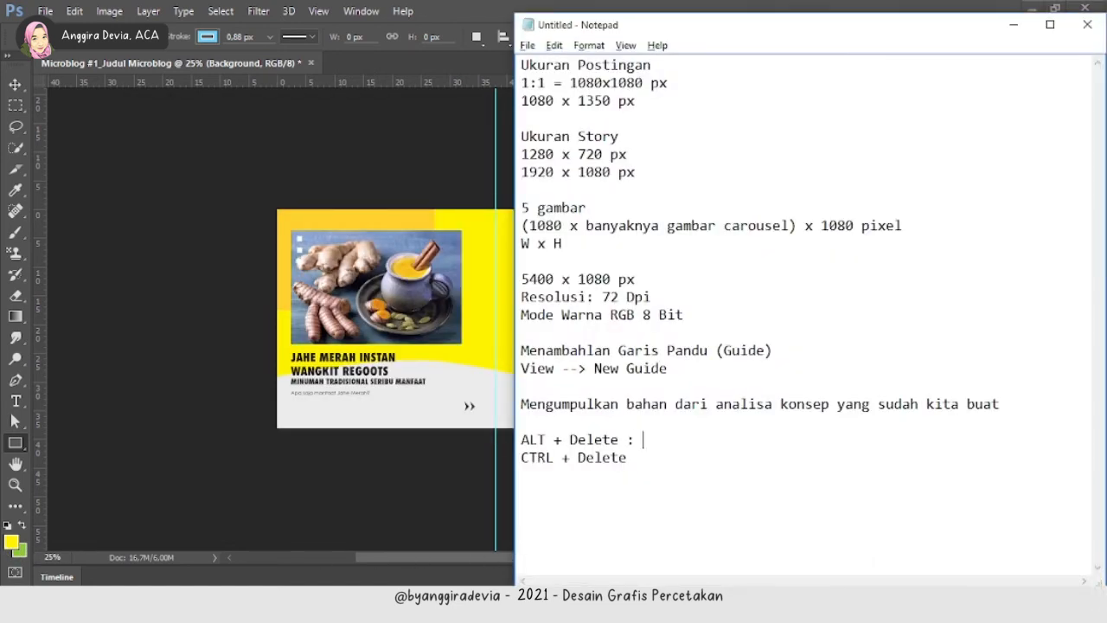
{"action": "type", "text": "uk m"}
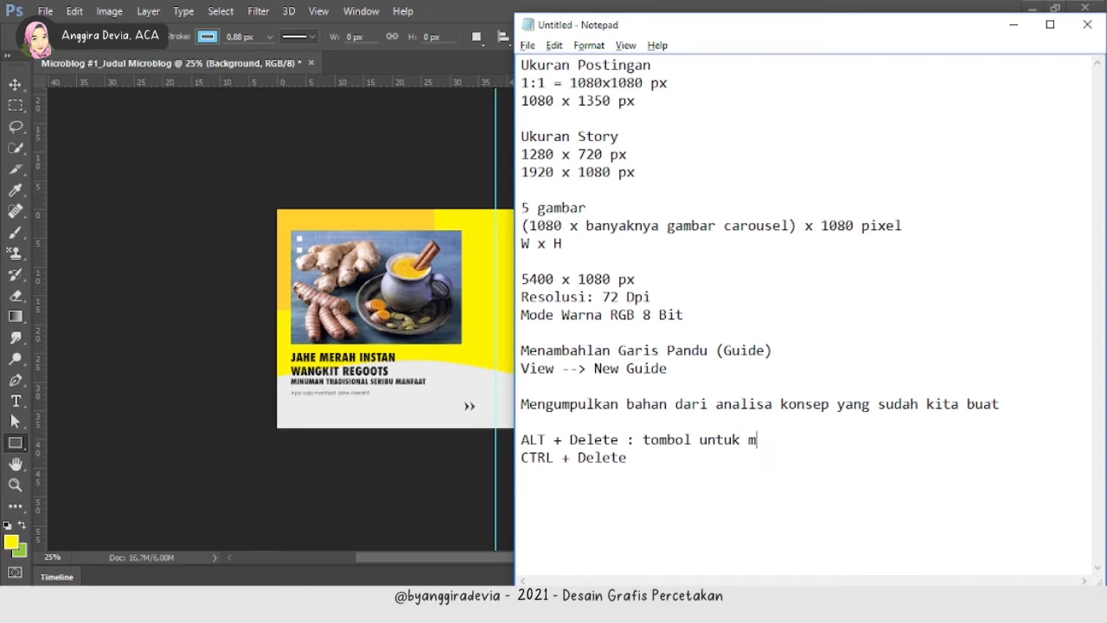
{"action": "type", "text": "emberikan warna pada layer"}
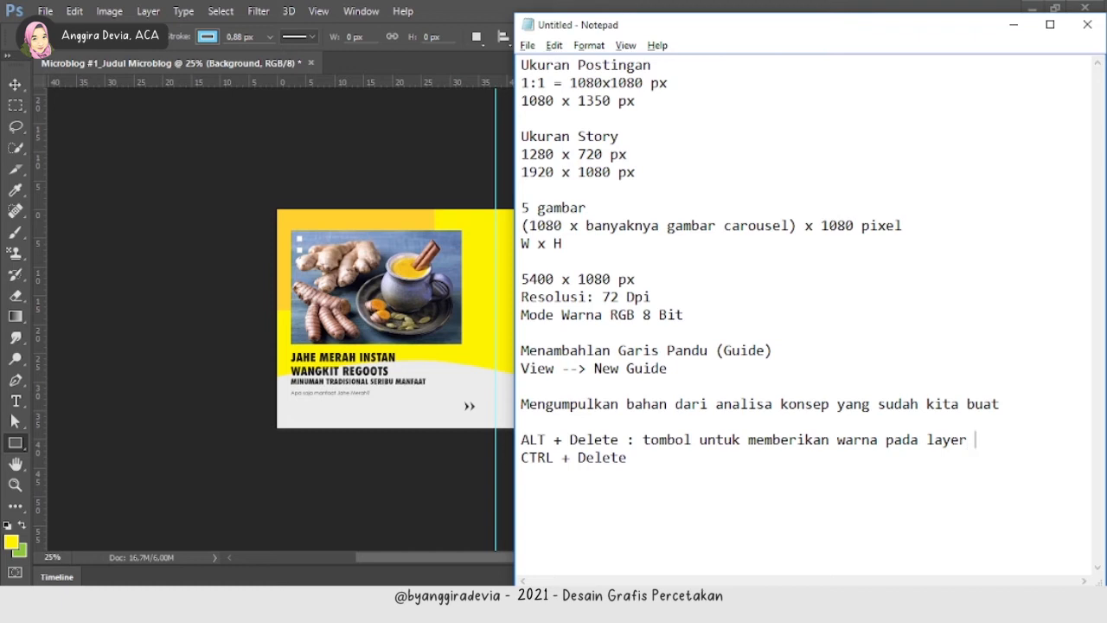
{"action": "type", "text": "foreground"}
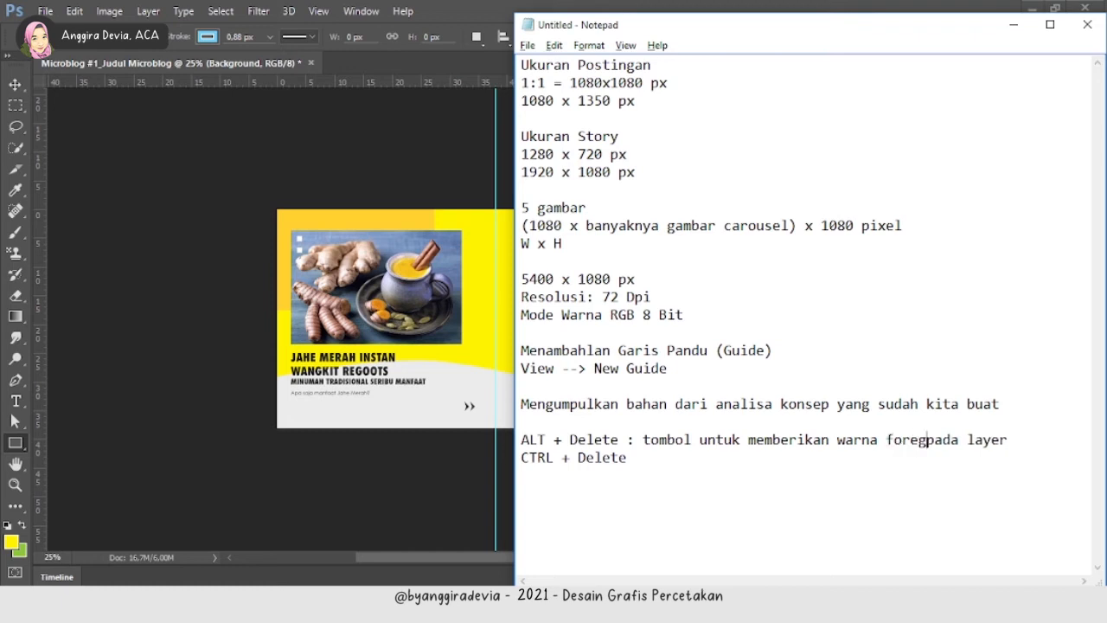
{"action": "type", "text": " pada layer CTRL + Delete: t"}
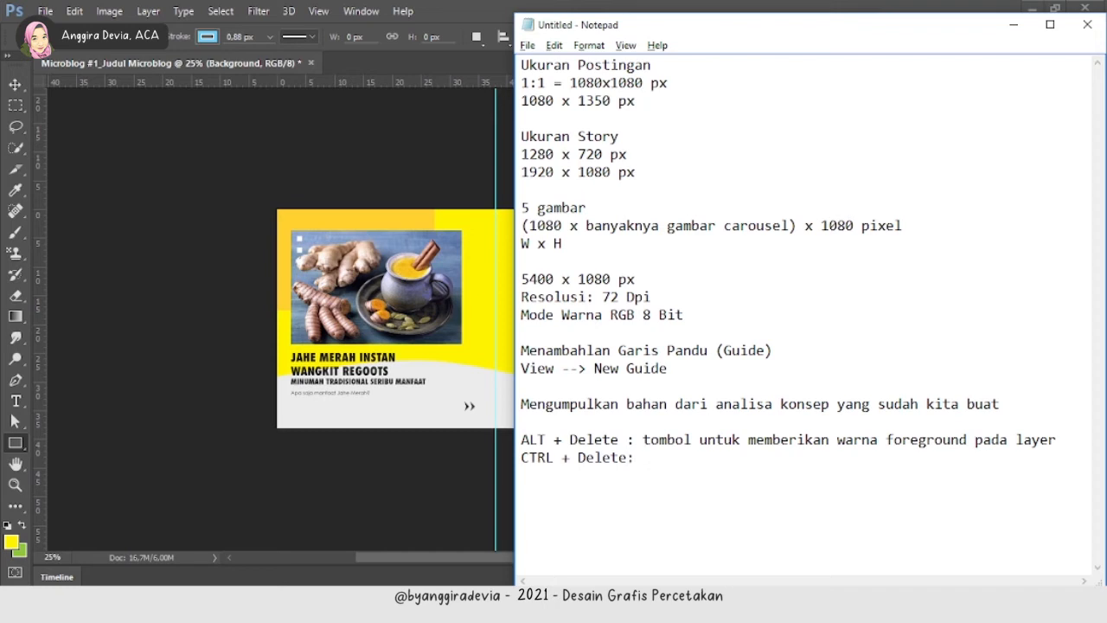
- Complete the "CTRL + Delete" note with "tombol untuk memberikan warna background pada layer"
{"action": "type", "text": "ombol untuk memberikan warna"}
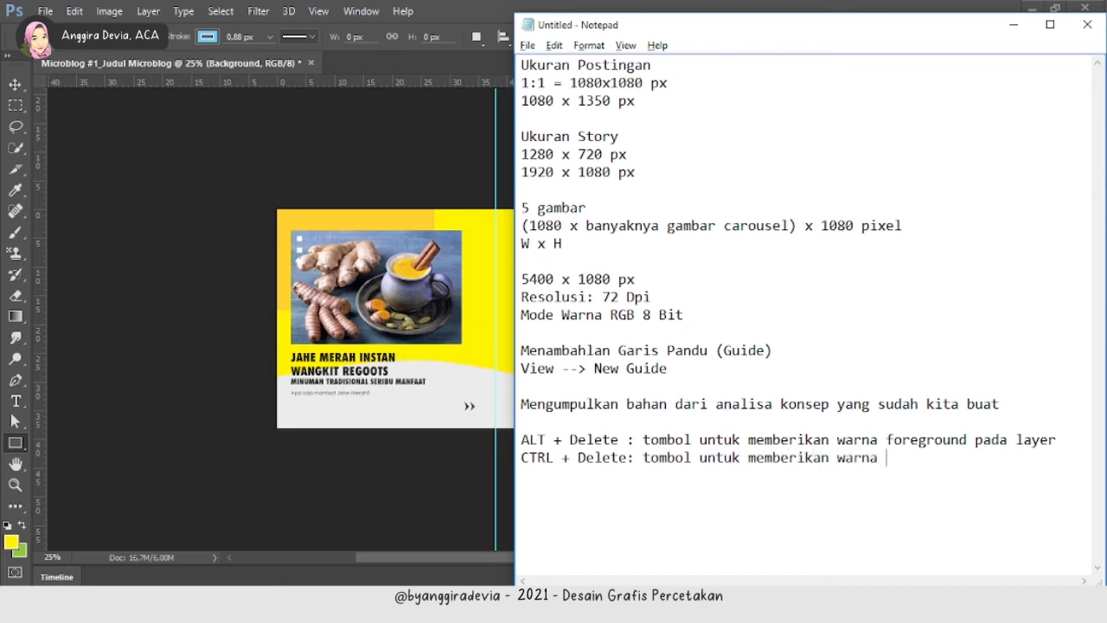
{"action": "type", "text": " background [ada"}
{"action": "key", "text": "BackSpace"}
{"action": "key", "text": "BackSpace"}
{"action": "type", "text": "pada layer"}
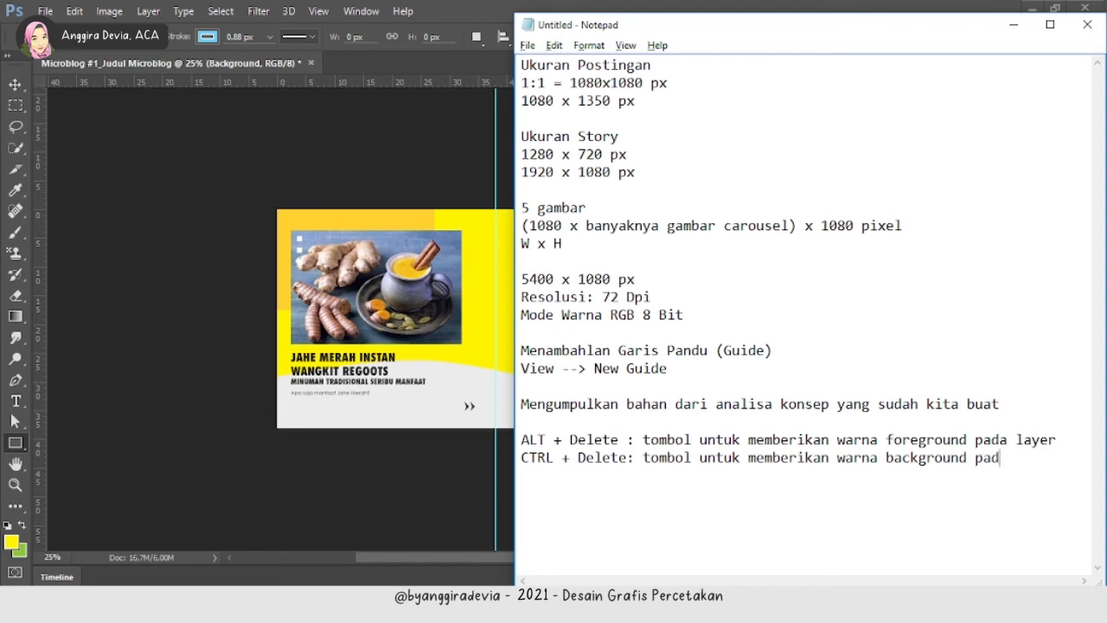
- Return to Photoshop and fill the Background layer with the green background colour
{"action": "left_click", "coordinate": [518, 549]}
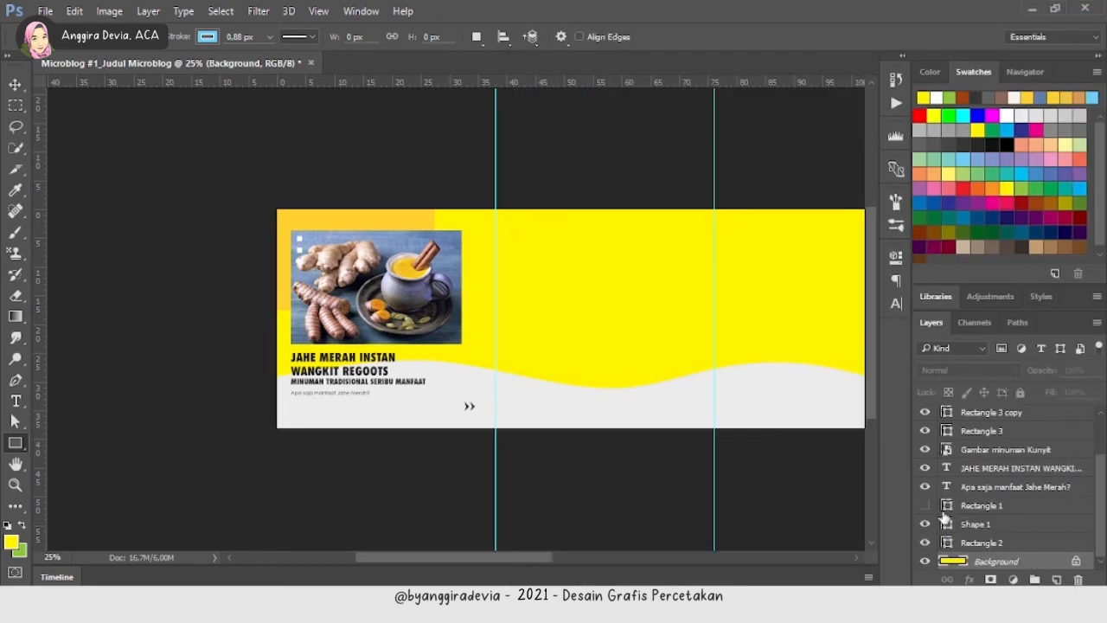
{"action": "key", "text": "ctrl+Delete"}
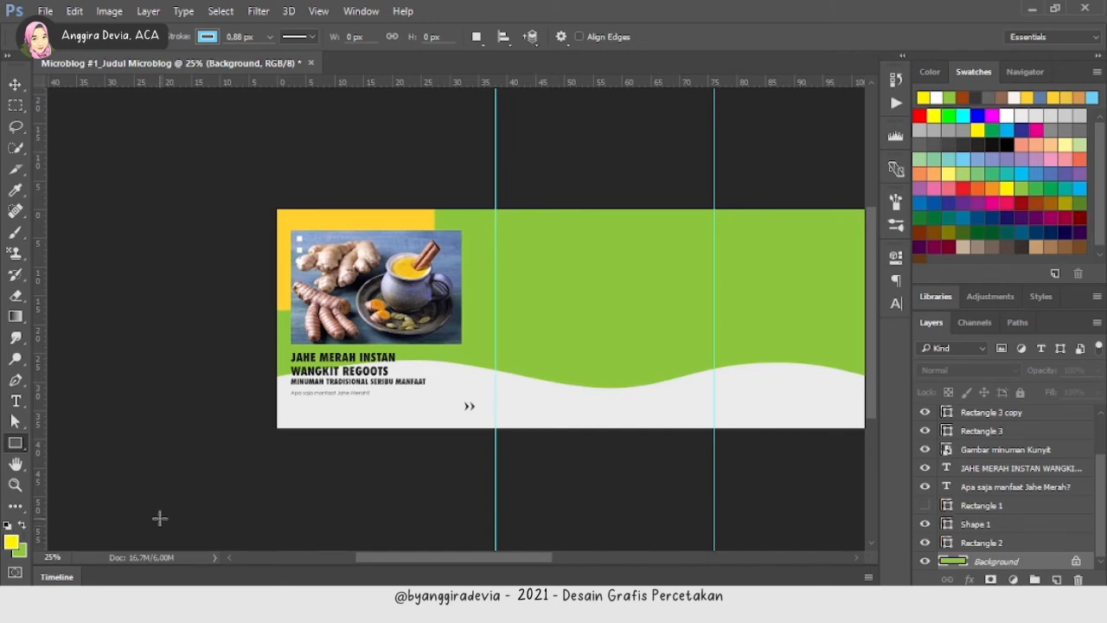
- Reset the foreground and background colours to default black and white, and fill the Background layer with white
{"action": "left_click", "coordinate": [7, 530]}
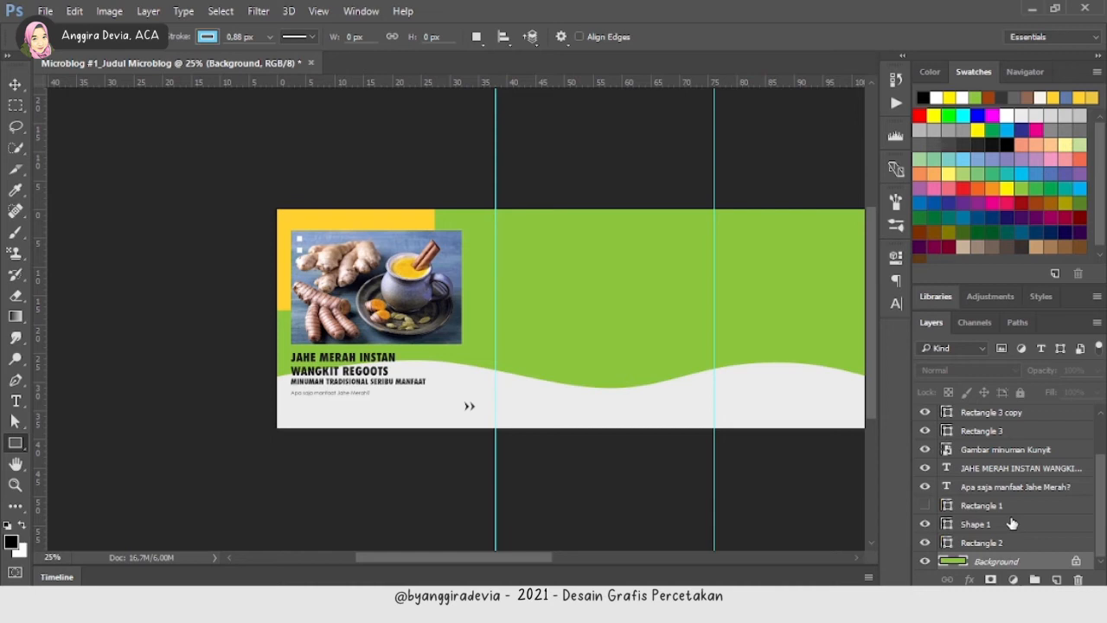
{"action": "key", "text": "ctrl+BackSpace"}
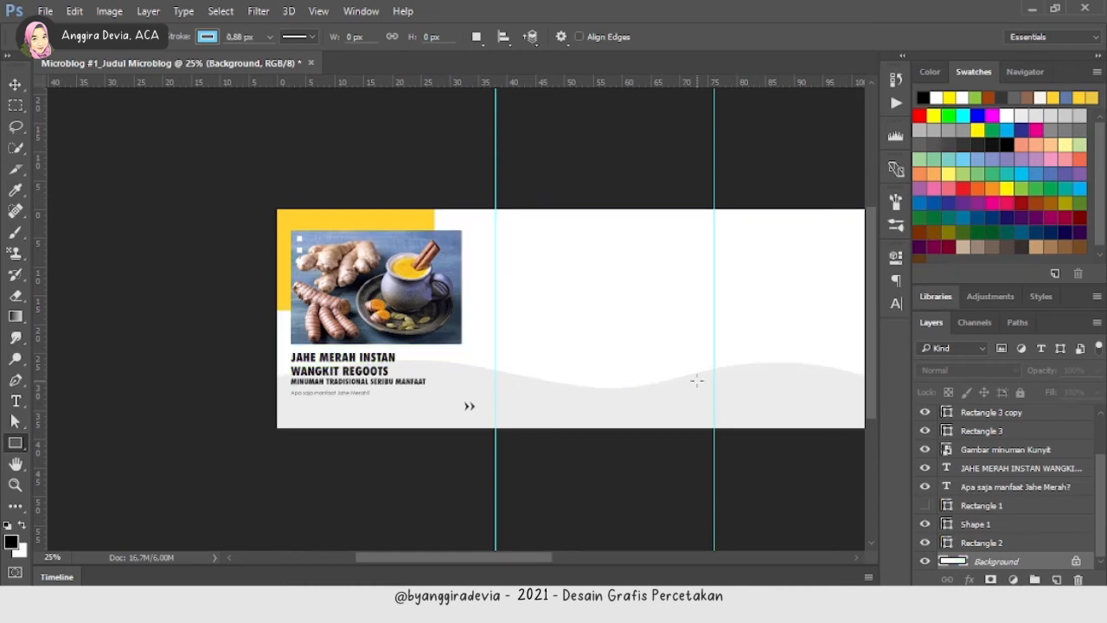
- Add the text "Let's Slide" beside the double arrow on the first slide, on a layer above next copy, and select all of it
{"action": "key", "text": "v"}
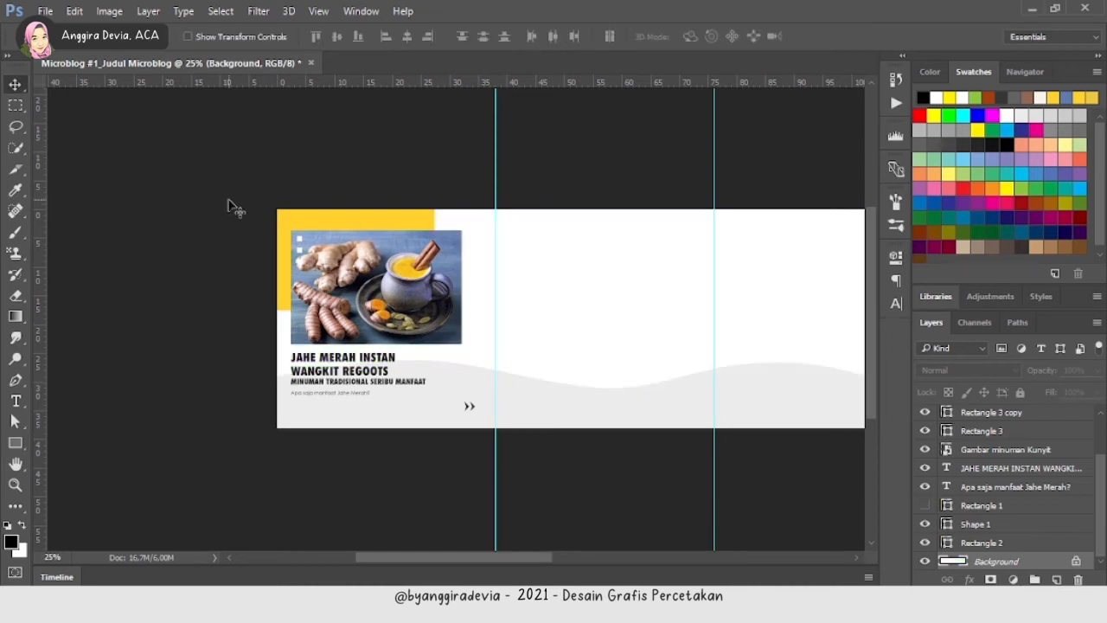
{"action": "left_click", "coordinate": [335, 217]}
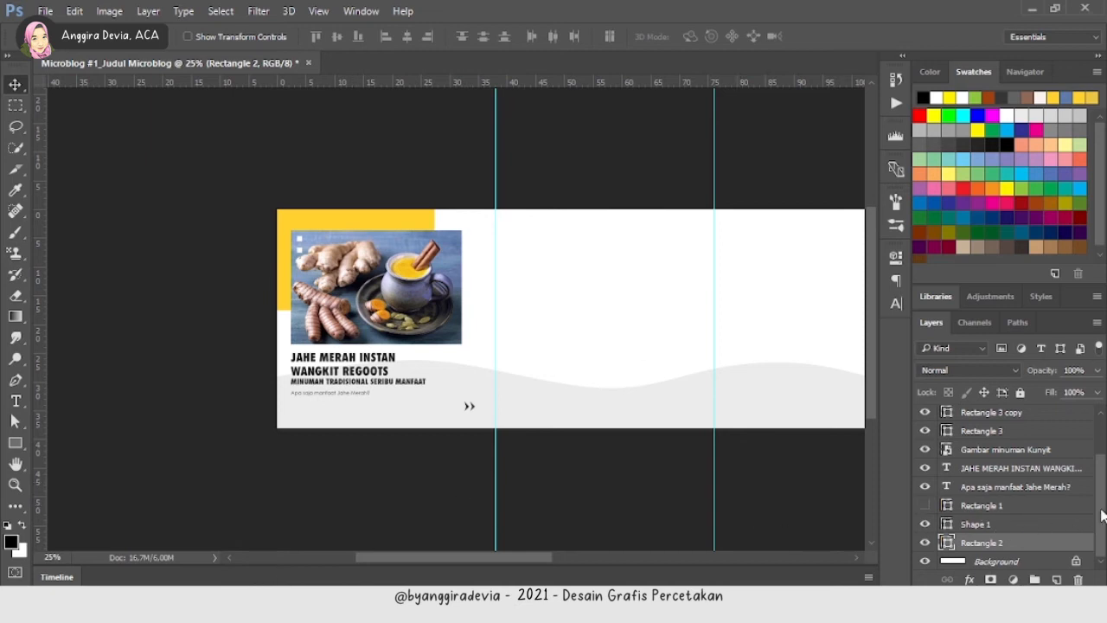
{"action": "left_click_drag", "start_coordinate": [1101, 514], "coordinate": [1095, 467]}
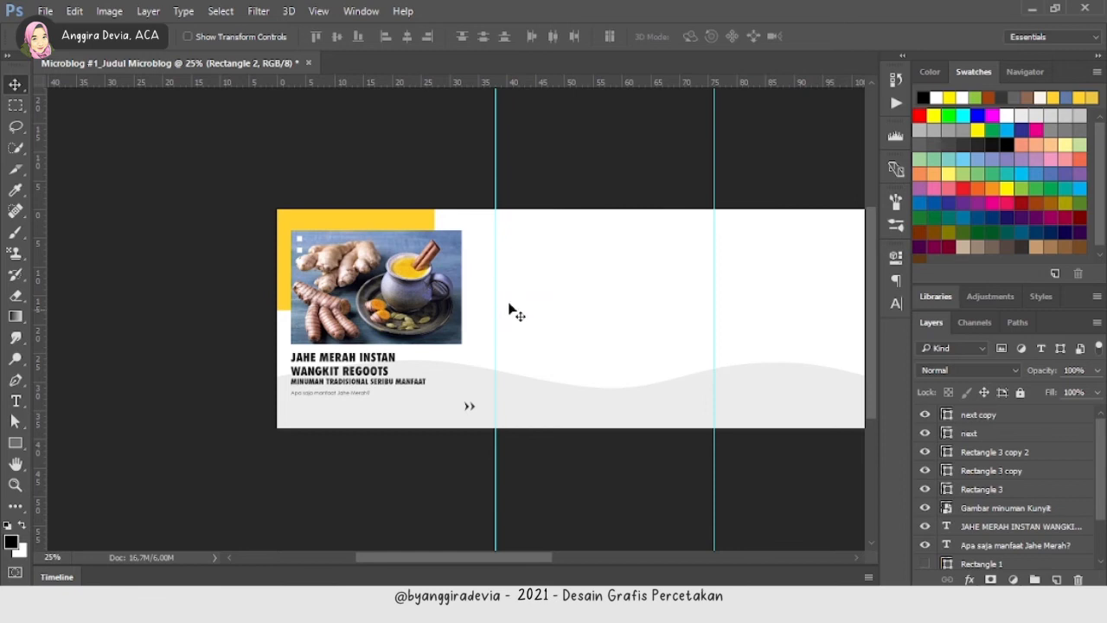
{"action": "key", "text": "ctrl+plus"}
{"action": "key", "text": "ctrl+plus"}
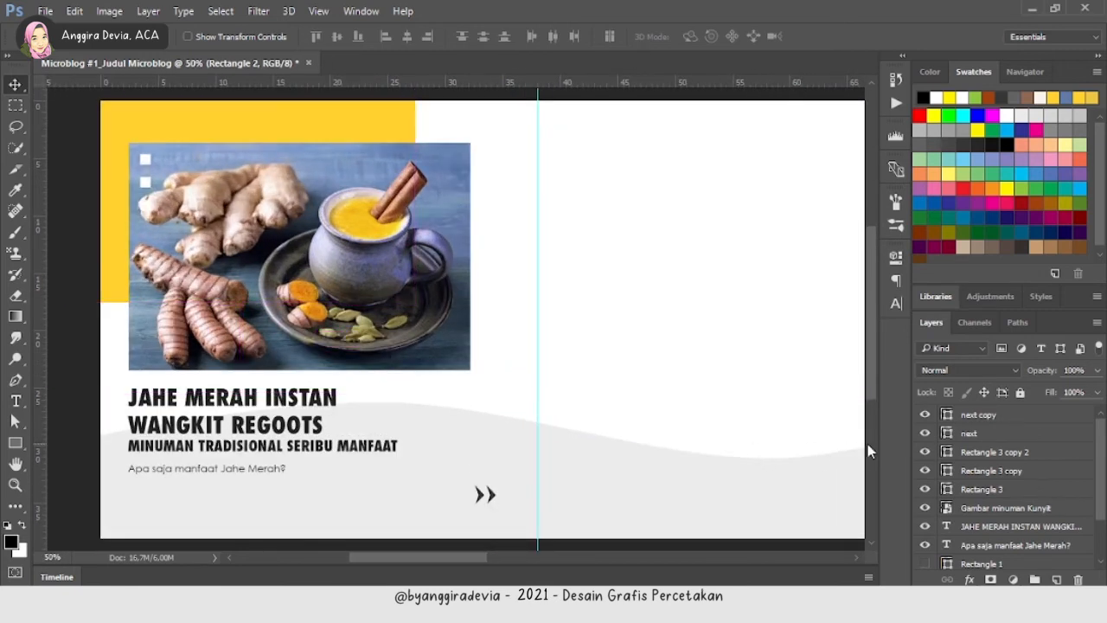
{"action": "left_click", "coordinate": [976, 419]}
{"action": "key", "text": "t"}
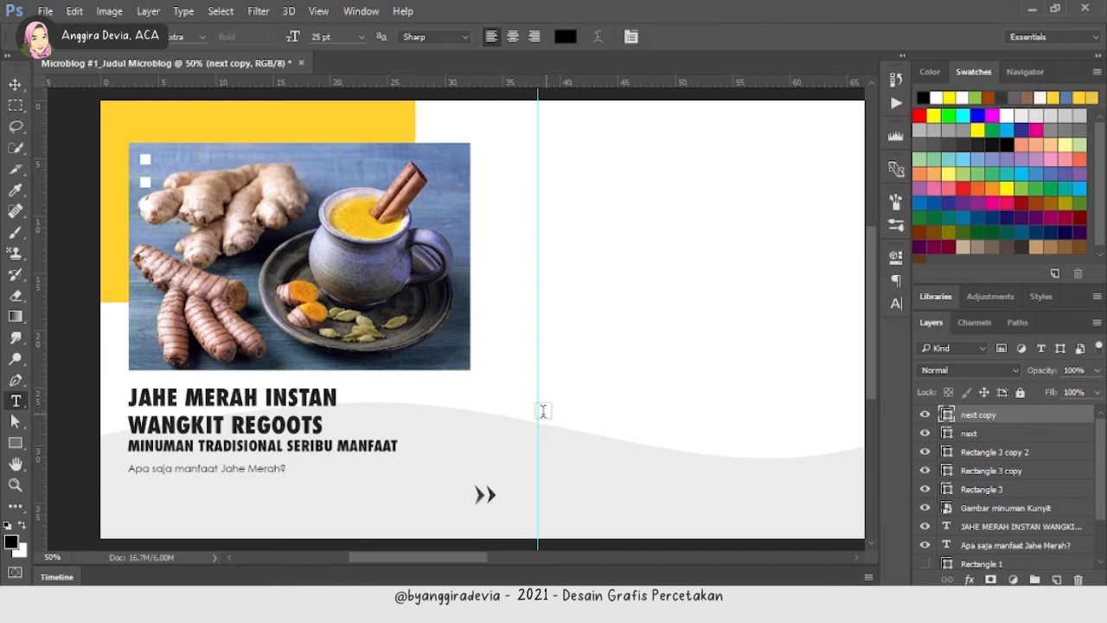
{"action": "left_click", "coordinate": [407, 498]}
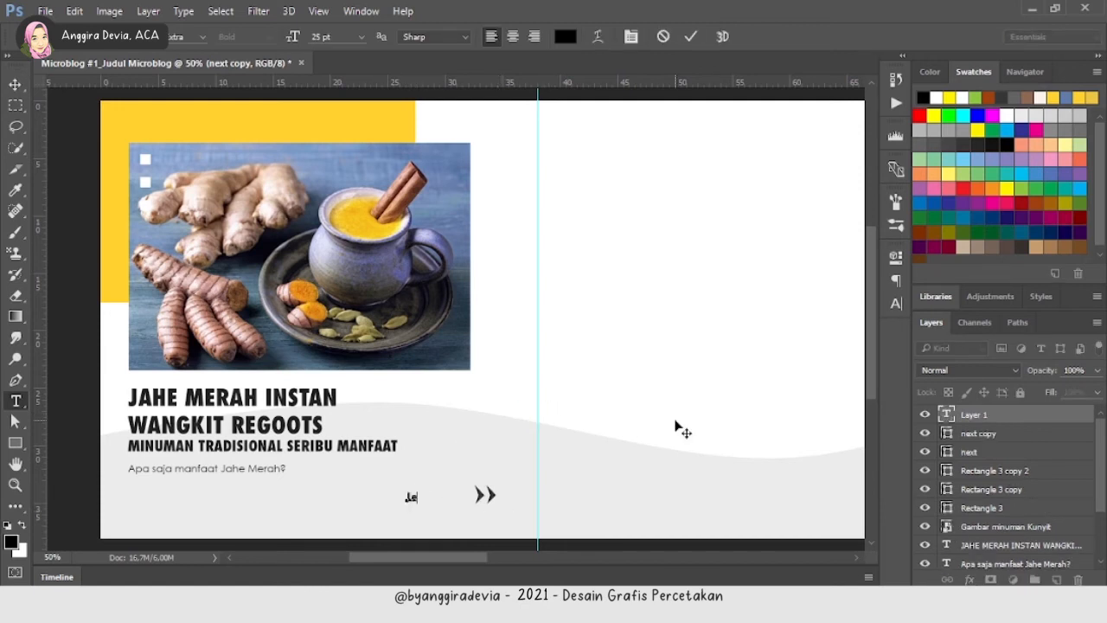
{"action": "type", "text": "Let's Slide"}
{"action": "key", "text": "ctrl+a"}
{"action": "key", "text": "BackSpace"}
{"action": "key", "text": "ctrl+z"}
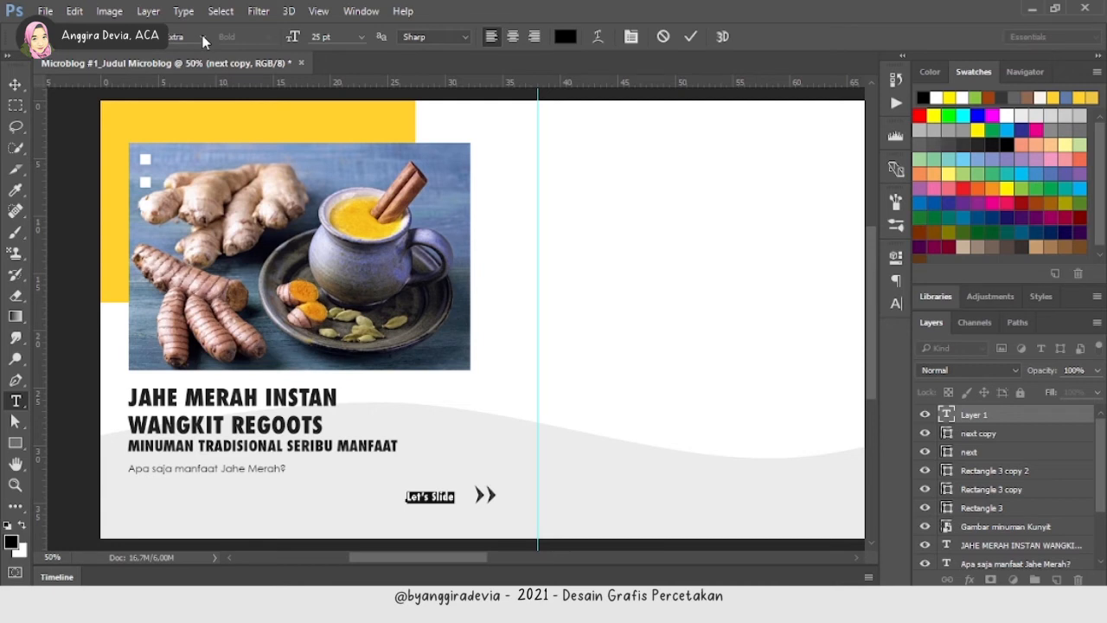
- Set the "Let's Slide" text to the regular font matching "cen" at 20 pt and align it just beside the double arrow
{"action": "left_click", "coordinate": [176, 37]}
{"action": "type", "text": "cen"}
{"action": "key", "text": "Return"}
{"action": "left_click", "coordinate": [342, 37]}
{"action": "type", "text": "20"}
{"action": "key", "text": "Return"}
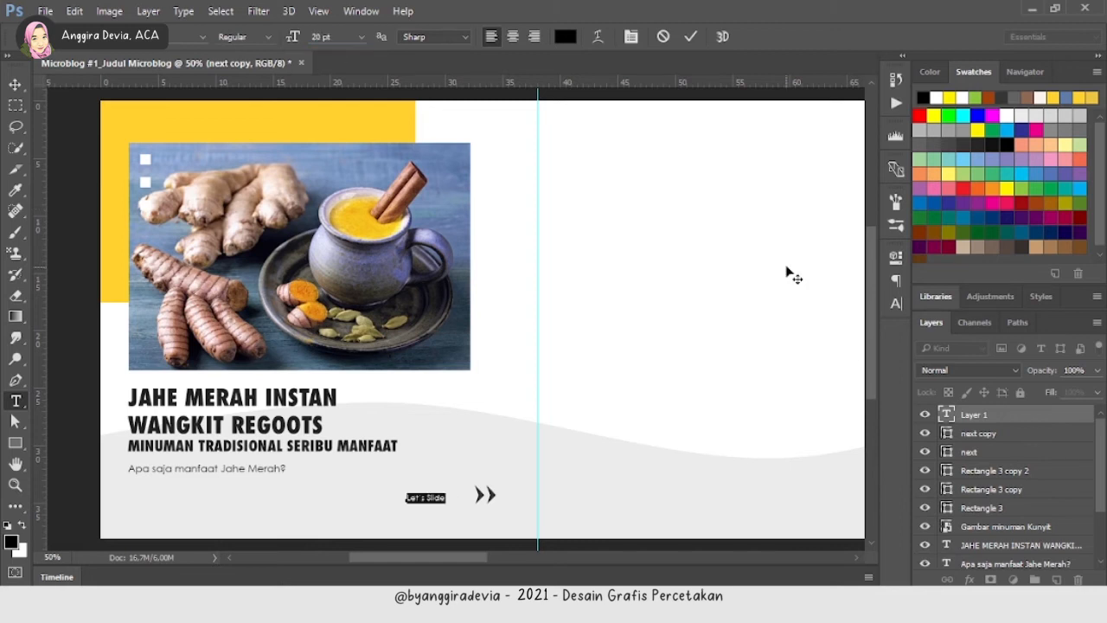
{"action": "key", "text": "ctrl+Return"}
{"action": "key", "text": "v"}
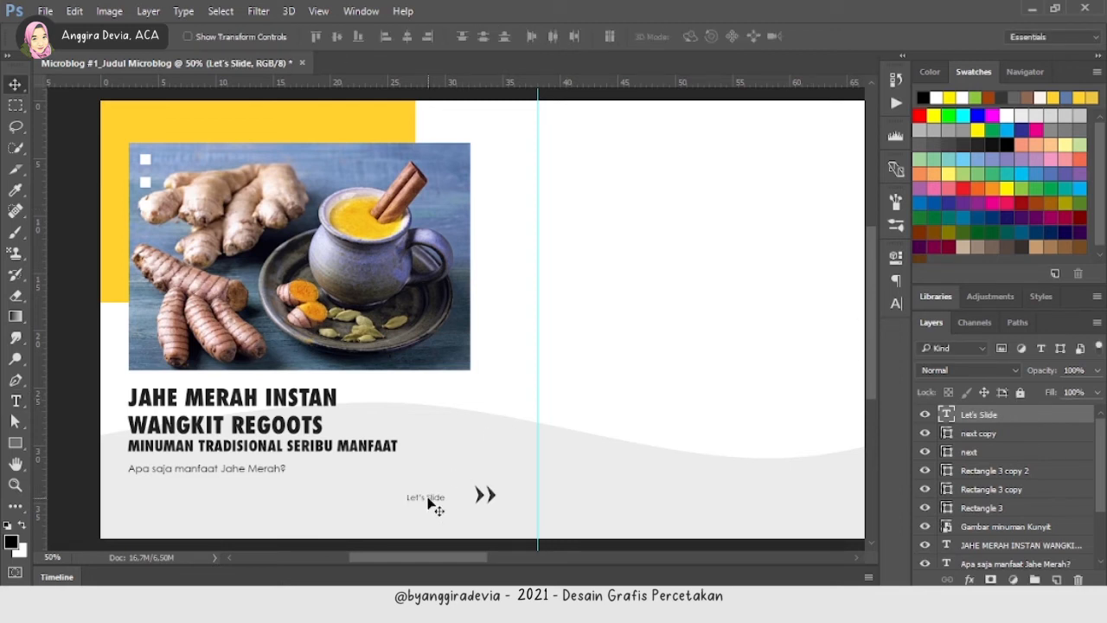
{"action": "left_click_drag", "start_coordinate": [438, 502], "coordinate": [457, 498]}
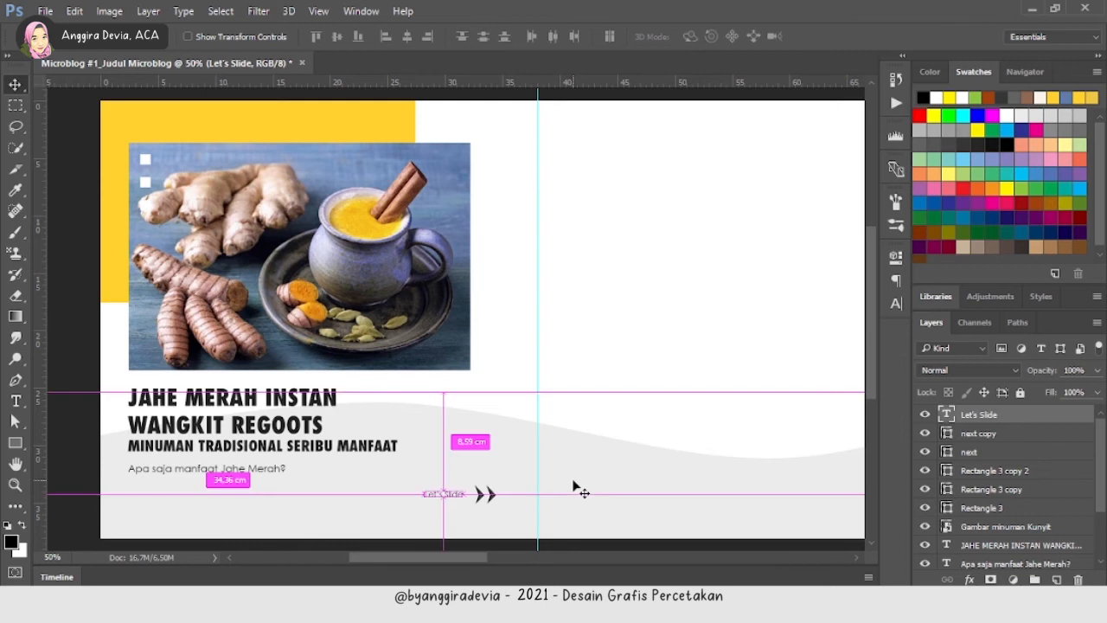
- Group all layers from Let's Slide down to Rectangle 2, leaving out the Background layer
{"action": "key", "text": "ctrl+minus"}
{"action": "key", "text": "ctrl+minus"}
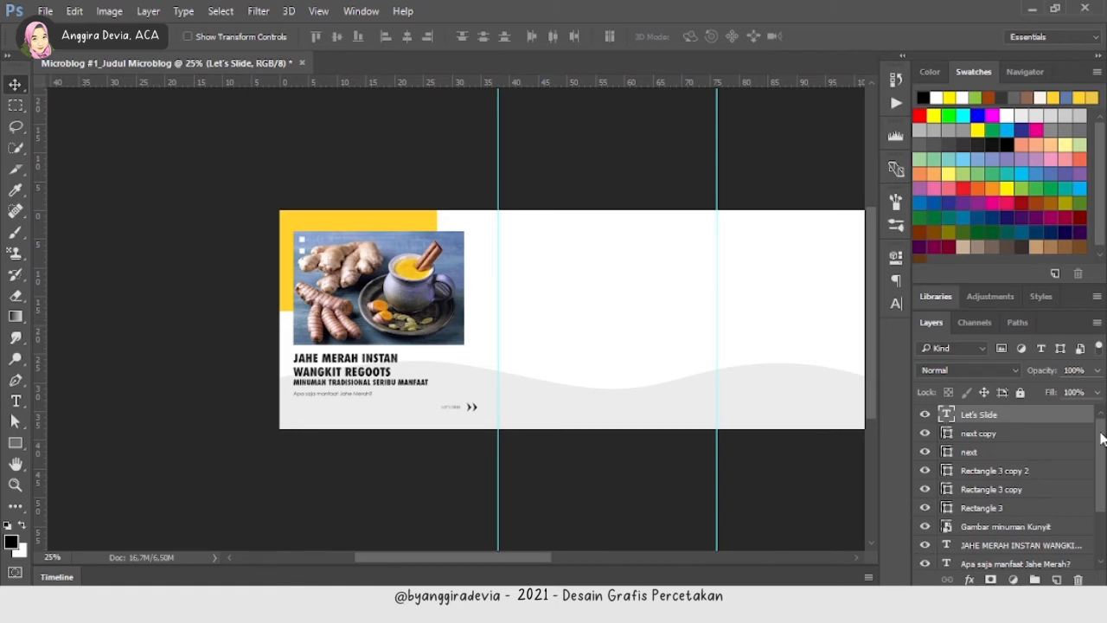
{"action": "left_click_drag", "start_coordinate": [1101, 438], "coordinate": [1101, 493]}
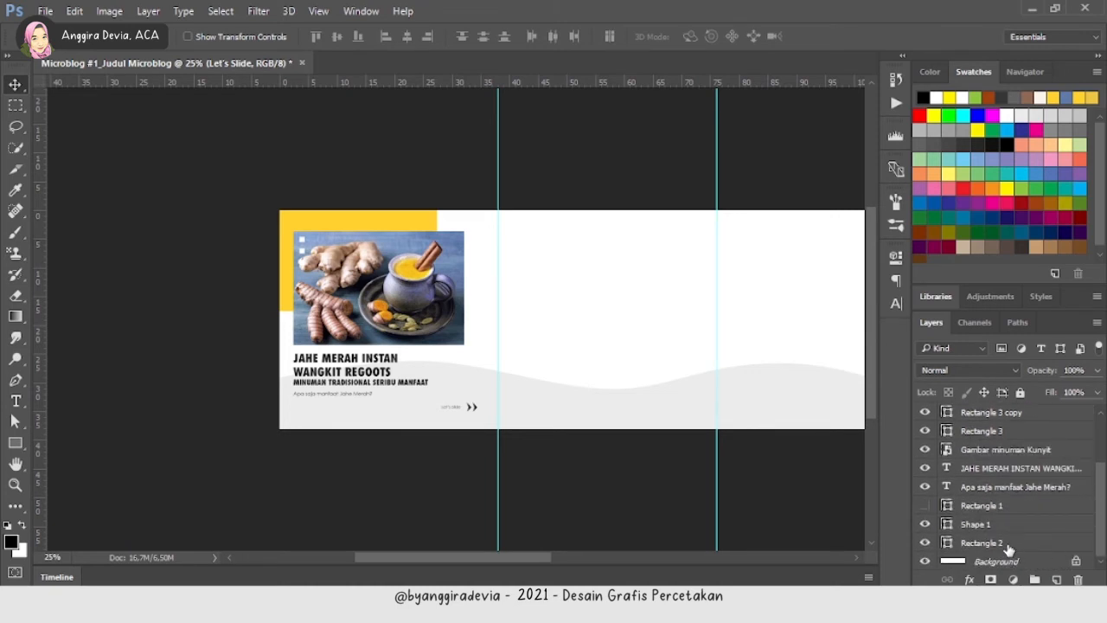
{"action": "left_click", "coordinate": [1007, 543], "text": "shift"}
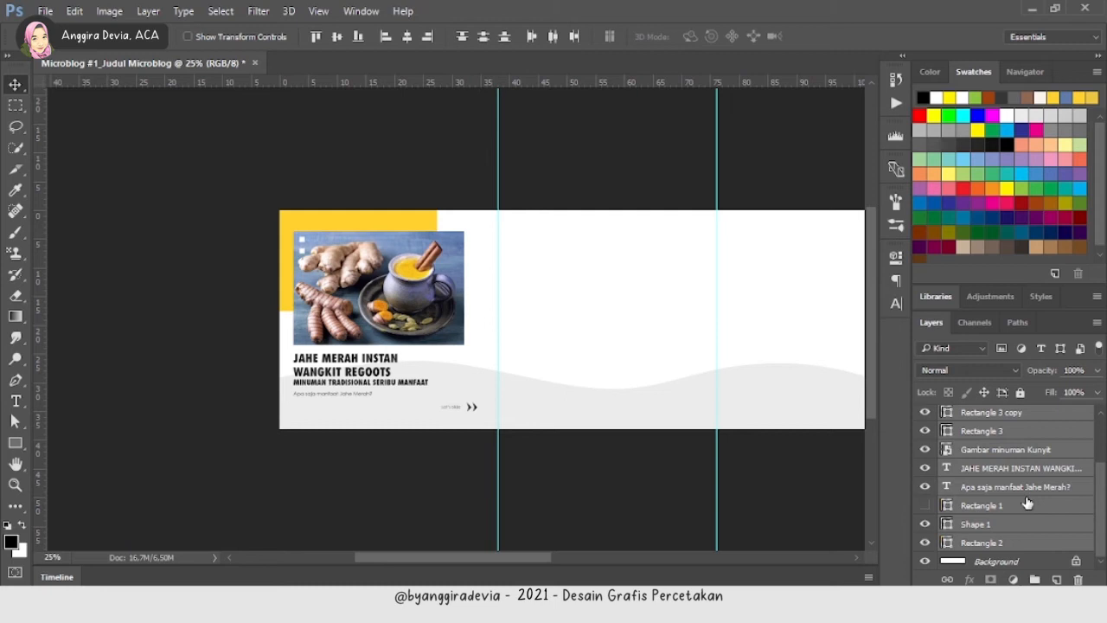
{"action": "left_click_drag", "start_coordinate": [1027, 500], "coordinate": [1026, 516]}
{"action": "left_click_drag", "start_coordinate": [1033, 517], "coordinate": [1035, 580]}
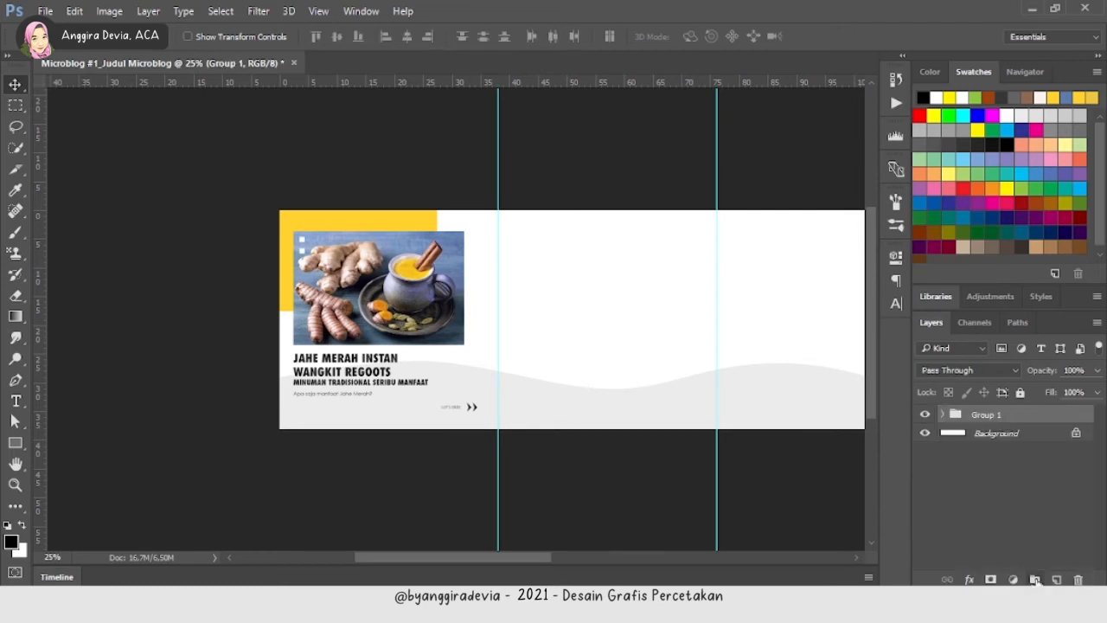
- Try renaming the new group to "Slide 1", and undo the rename
{"action": "double_click", "coordinate": [982, 414]}
{"action": "type", "text": "Slide 1"}
{"action": "key", "text": "Return"}
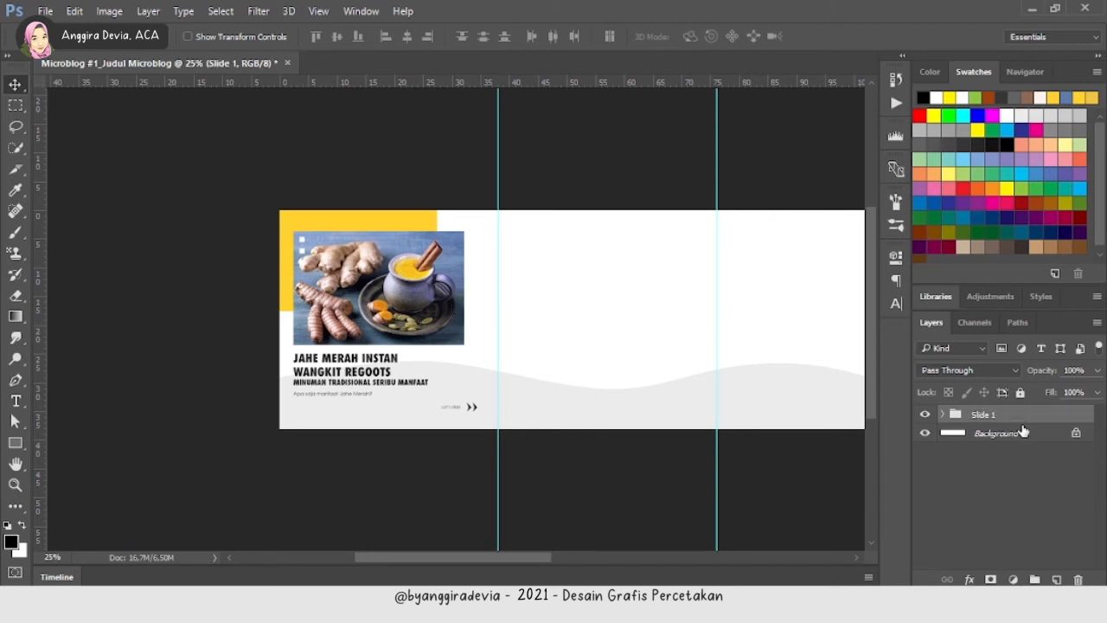
{"action": "left_click", "coordinate": [1025, 72]}
{"action": "key", "text": "ctrl+z"}
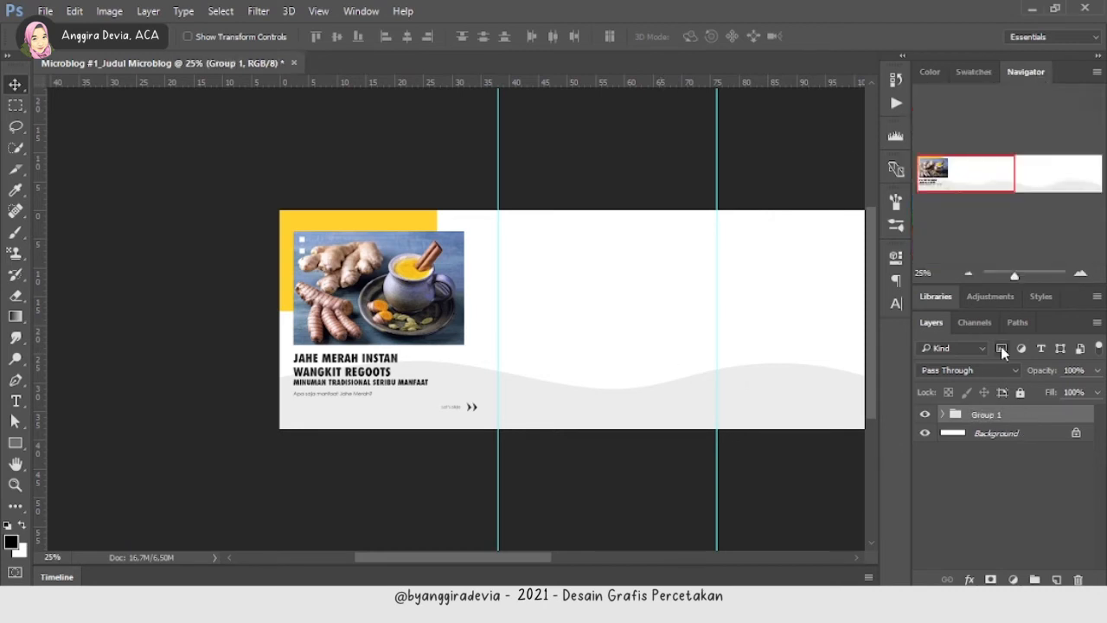
- Hide and show Group 1 to check which elements it contains
{"action": "left_click", "coordinate": [925, 416]}
{"action": "left_click", "coordinate": [925, 416]}
{"action": "left_click", "coordinate": [925, 417]}
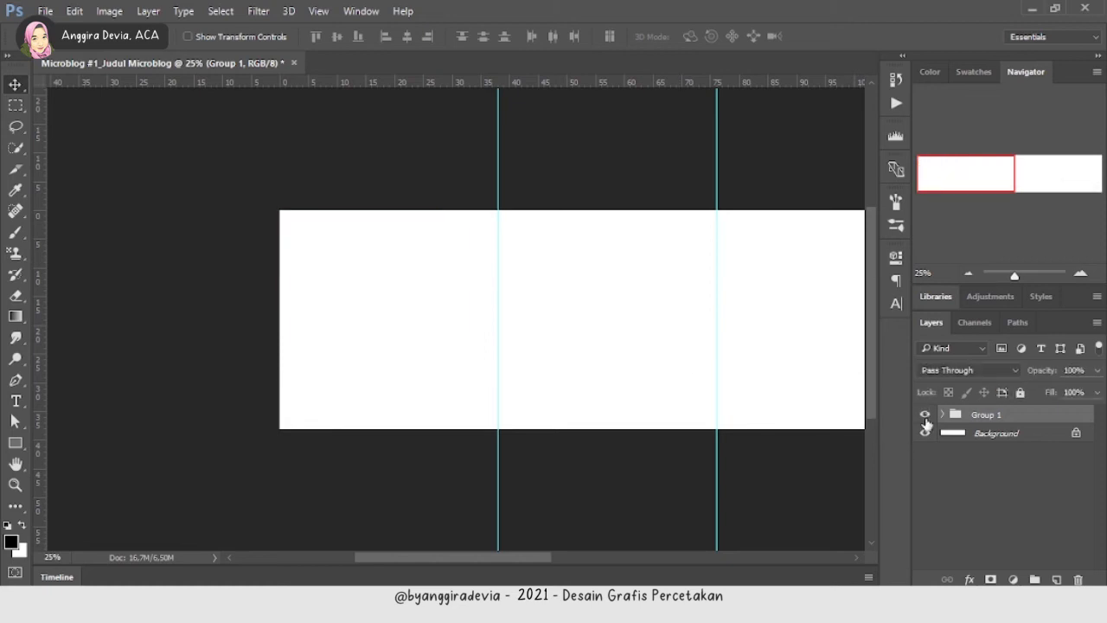
{"action": "left_click", "coordinate": [925, 416]}
- Rename the grey wave layer Shape 1 as "background carousel"
{"action": "left_click", "coordinate": [653, 424]}
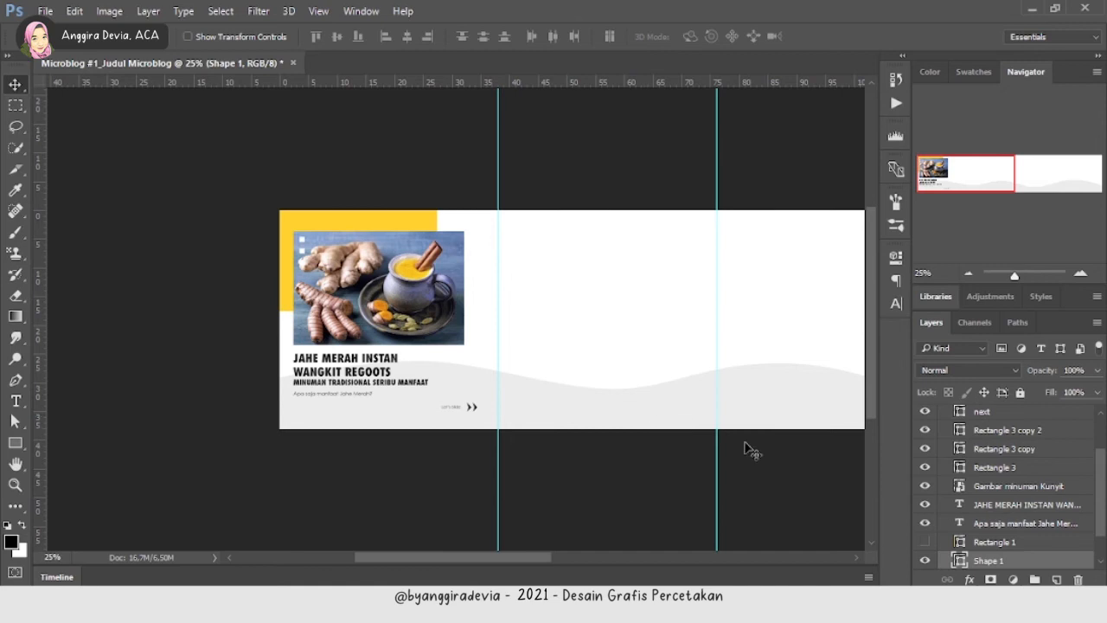
{"action": "double_click", "coordinate": [986, 560]}
{"action": "type", "text": "background carousel"}
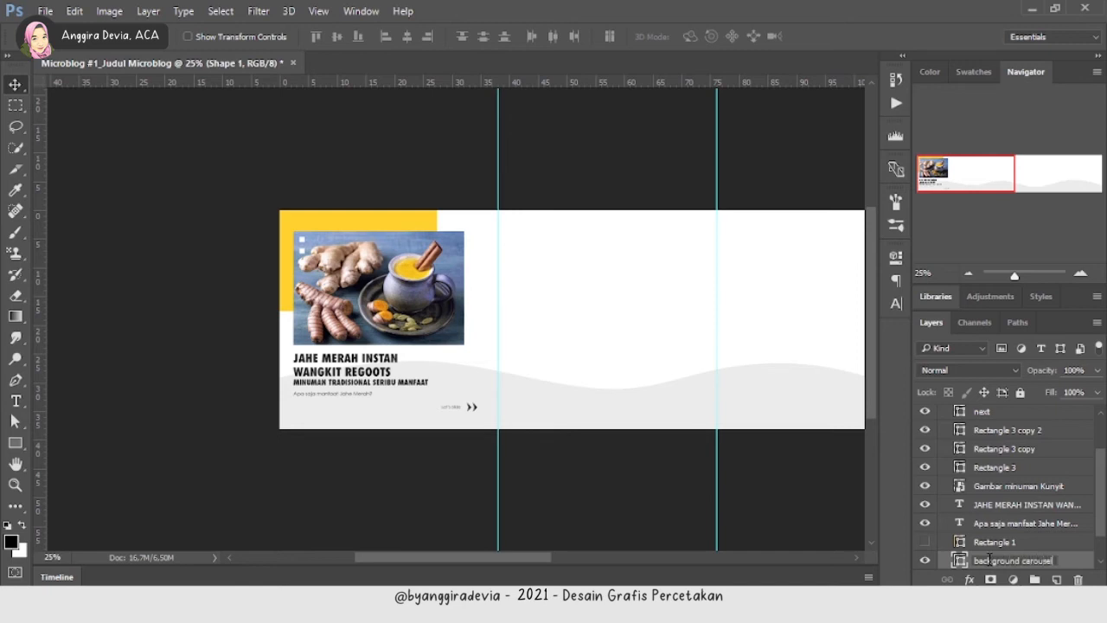
{"action": "key", "text": "Return"}
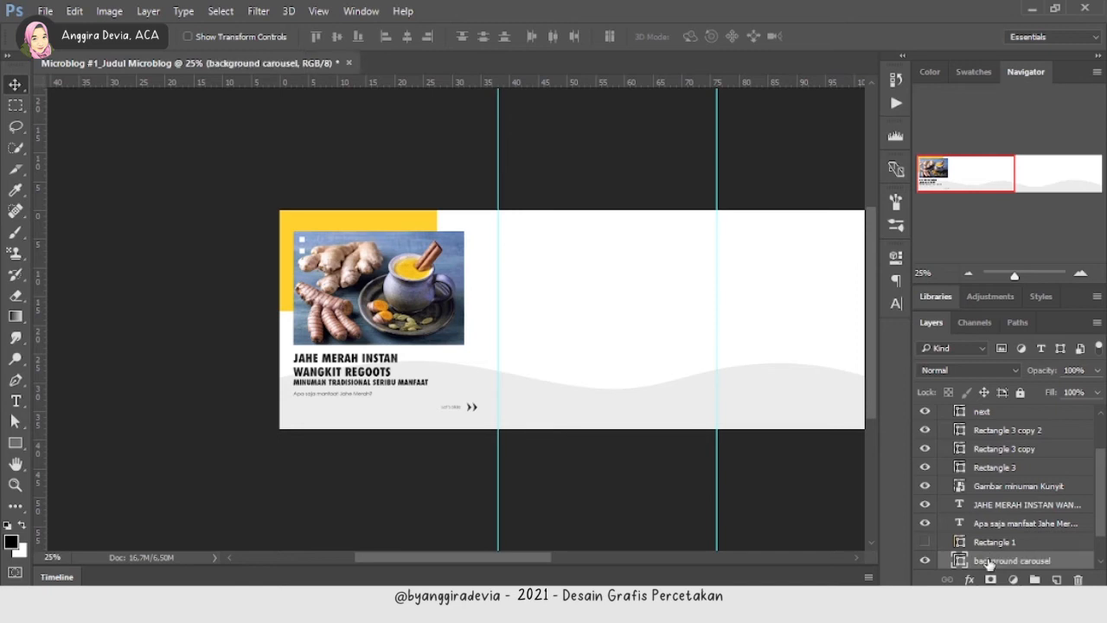
- Move the background carousel layer out of Group 1 and place it between the group and the Background layer
{"action": "scroll", "coordinate": [1097, 500], "scroll_direction": "down", "scroll_amount": 2}
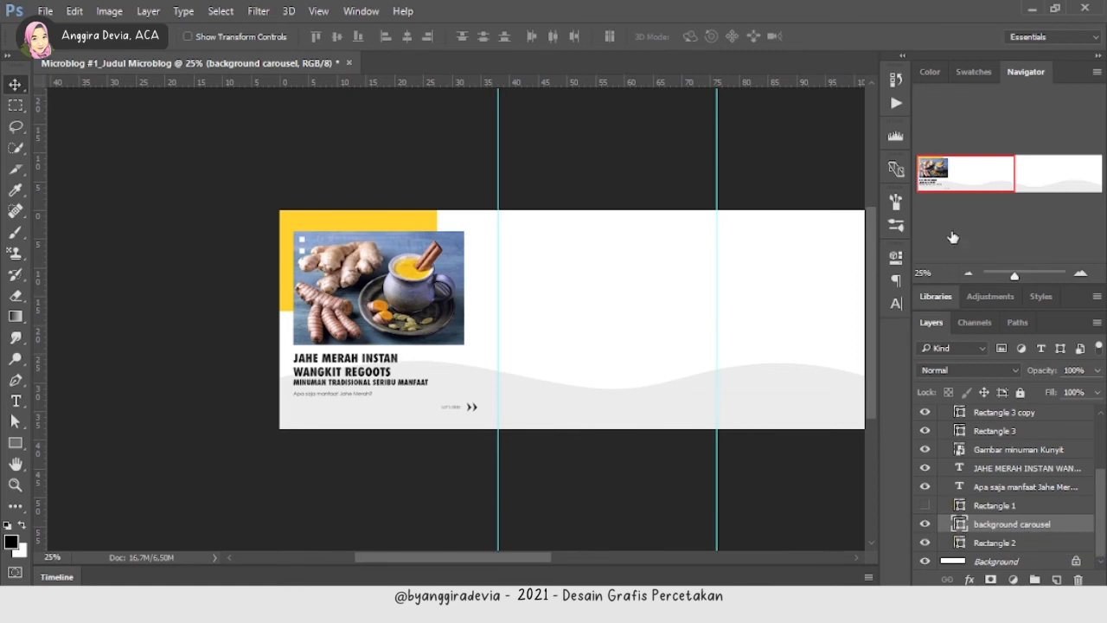
{"action": "left_click", "coordinate": [959, 176]}
{"action": "left_click_drag", "start_coordinate": [999, 175], "coordinate": [933, 177]}
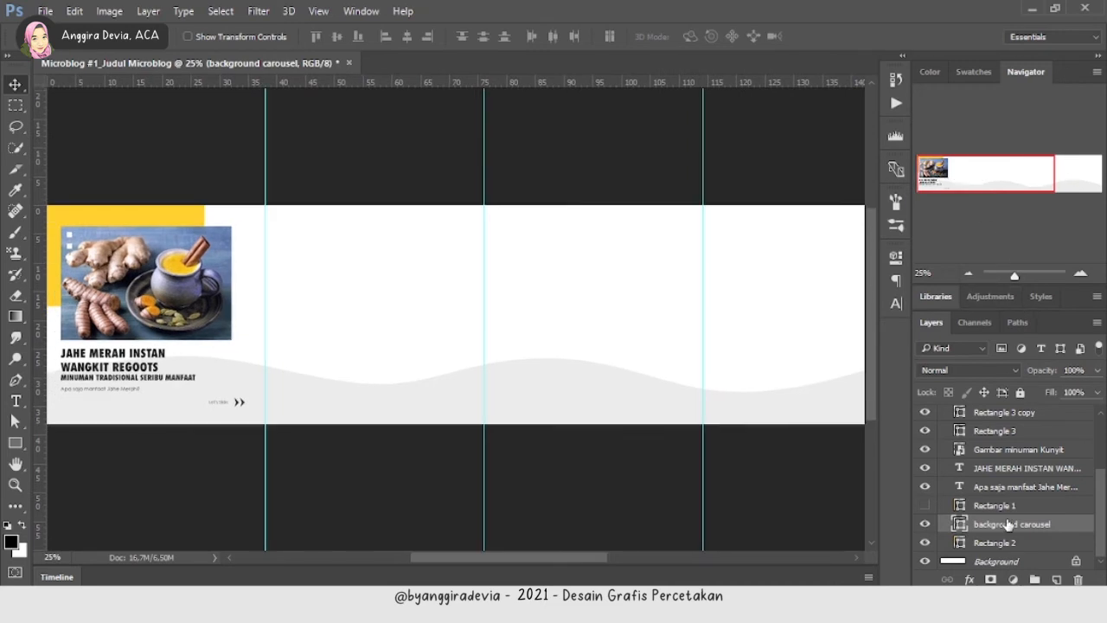
{"action": "left_click_drag", "start_coordinate": [1008, 524], "coordinate": [1019, 408]}
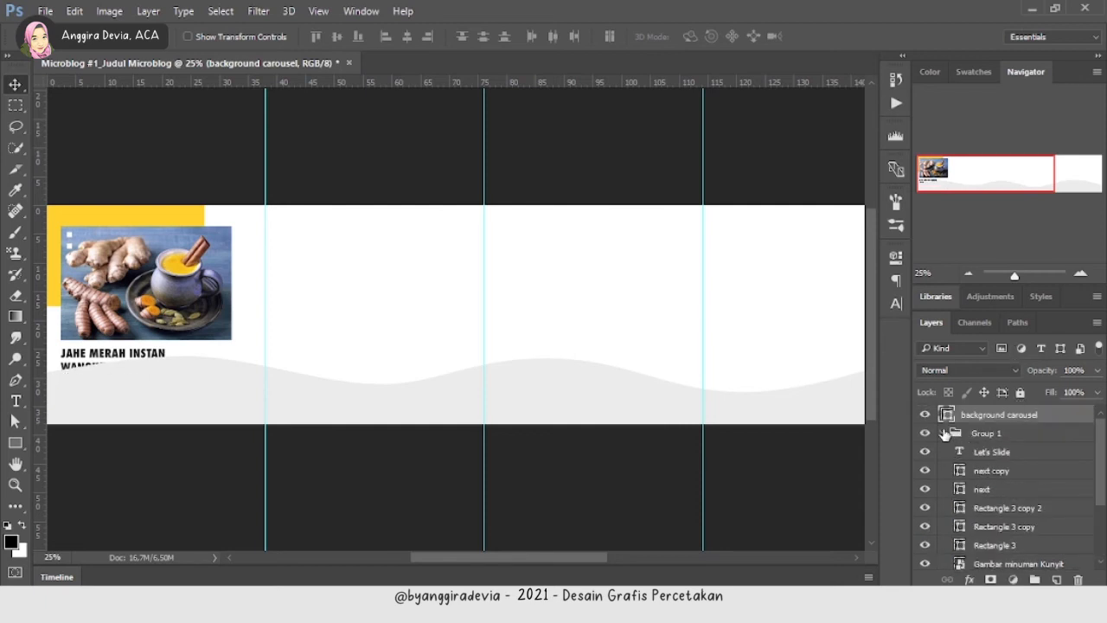
{"action": "left_click", "coordinate": [943, 434]}
{"action": "mouse_move", "coordinate": [994, 417]}
{"action": "left_mouse_down"}
{"action": "mouse_move", "coordinate": [983, 450]}
{"action": "mouse_move", "coordinate": [993, 439]}
{"action": "left_mouse_up"}
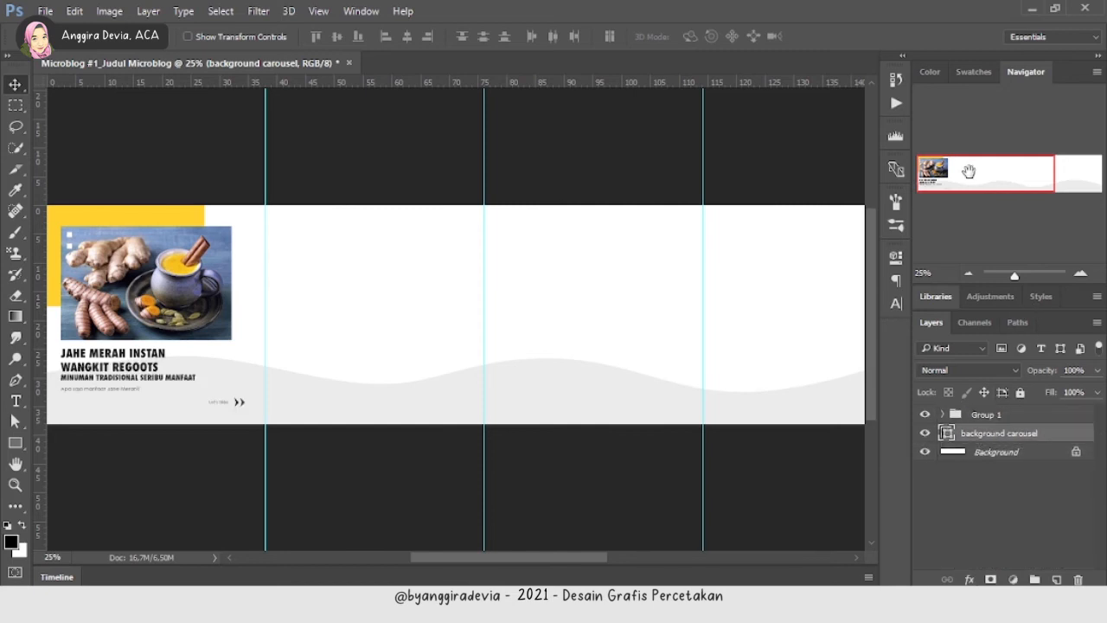
- Hide and show the background carousel layer and Group 1 in turn to check their contents across the whole canvas
{"action": "left_click_drag", "start_coordinate": [968, 170], "coordinate": [919, 173]}
{"action": "key", "text": "ctrl+minus"}
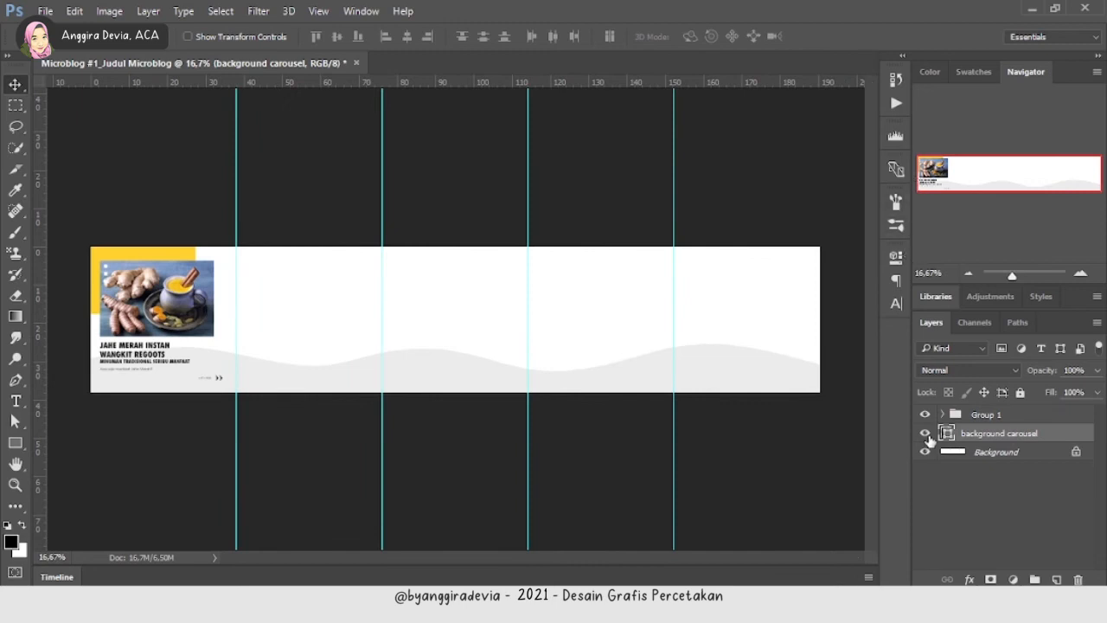
{"action": "left_click", "coordinate": [925, 433]}
{"action": "left_click", "coordinate": [925, 433]}
{"action": "left_click", "coordinate": [926, 415]}
{"action": "left_click", "coordinate": [925, 415]}
- Rename Group 1 as "Slide 1"
{"action": "double_click", "coordinate": [984, 415]}
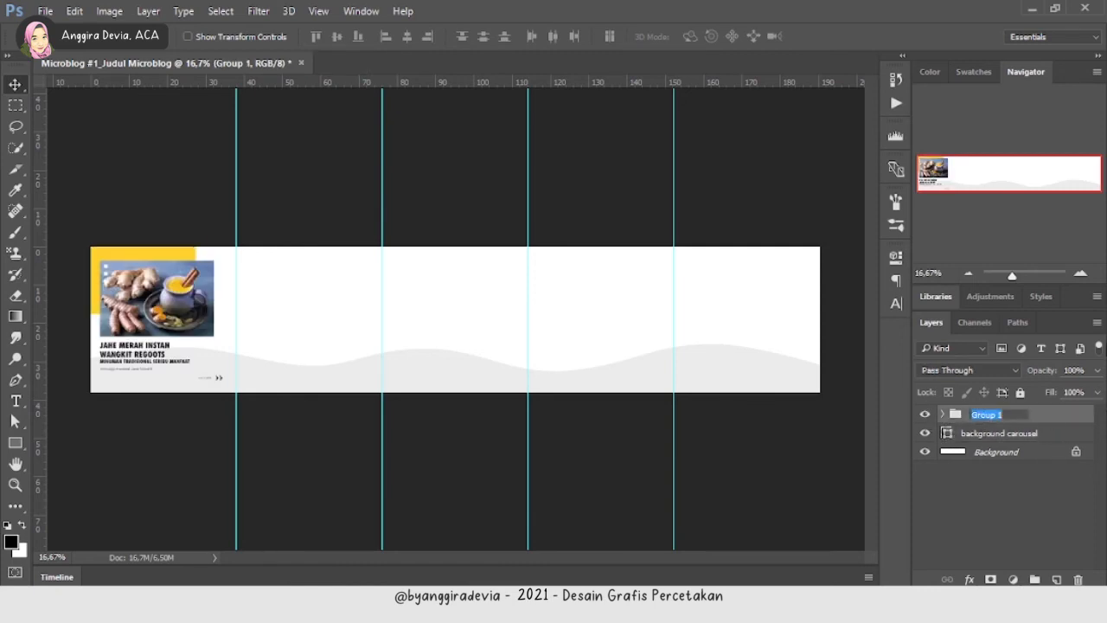
{"action": "type", "text": "Slide 1"}
{"action": "key", "text": "Return"}
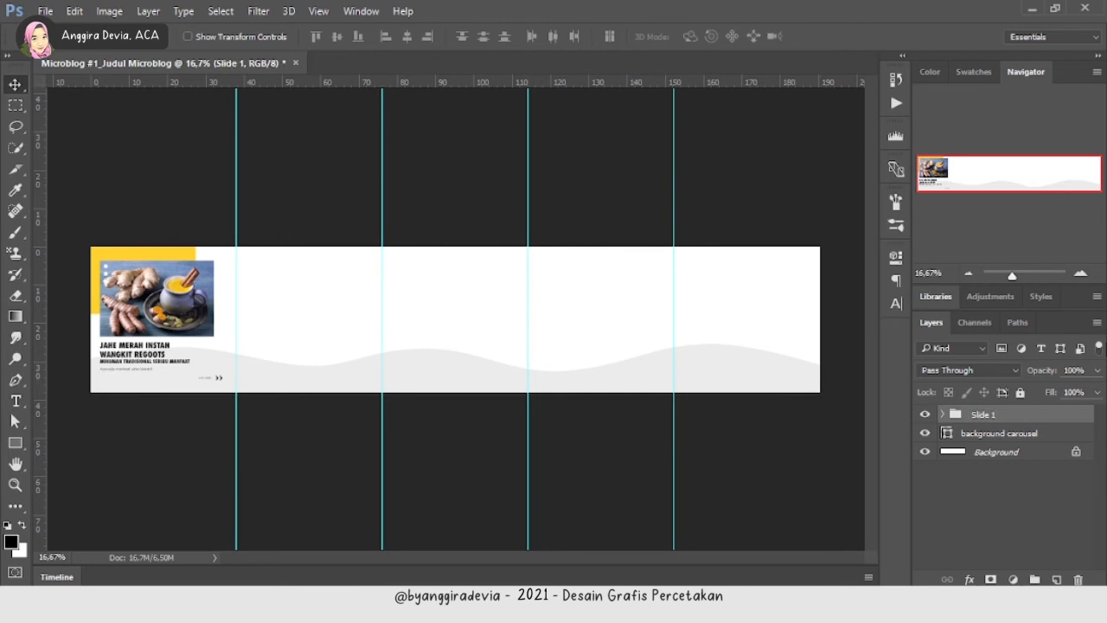
- Bring the "Gambar Anti Aging" image file into the Photoshop document and place it on the second slide
{"action": "key", "text": "ctrl+plus"}
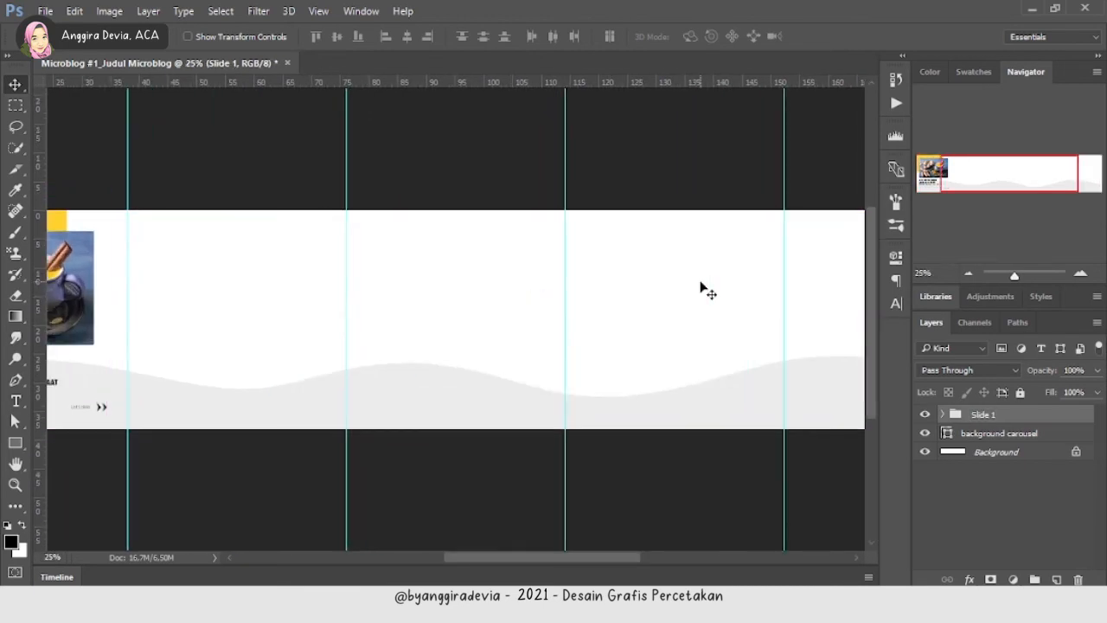
{"action": "left_click_drag", "start_coordinate": [962, 183], "coordinate": [889, 186]}
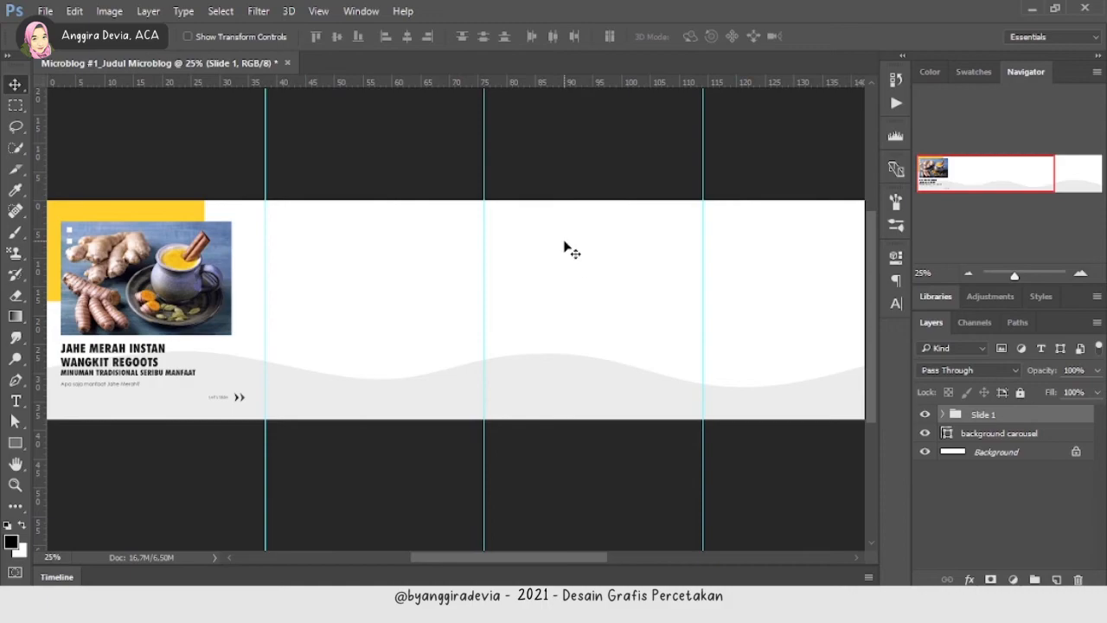
{"action": "key", "text": "alt+Tab"}
{"action": "key", "text": "Tab"}
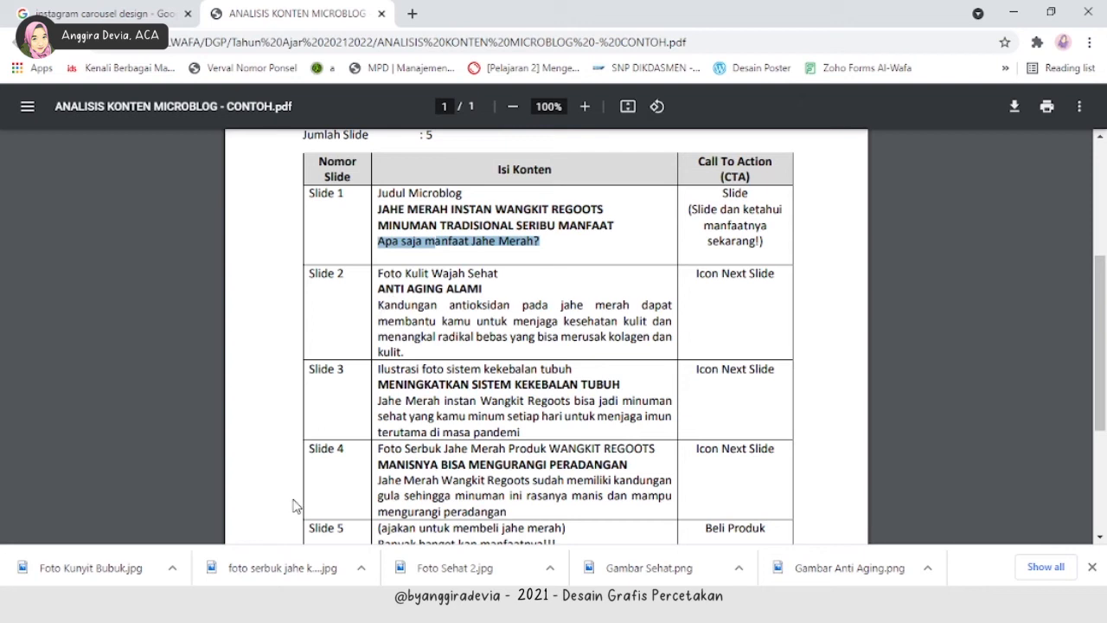
{"action": "left_click", "coordinate": [215, 604]}
{"action": "left_click_drag", "start_coordinate": [521, 167], "coordinate": [450, 394]}
{"action": "key", "text": "Return"}
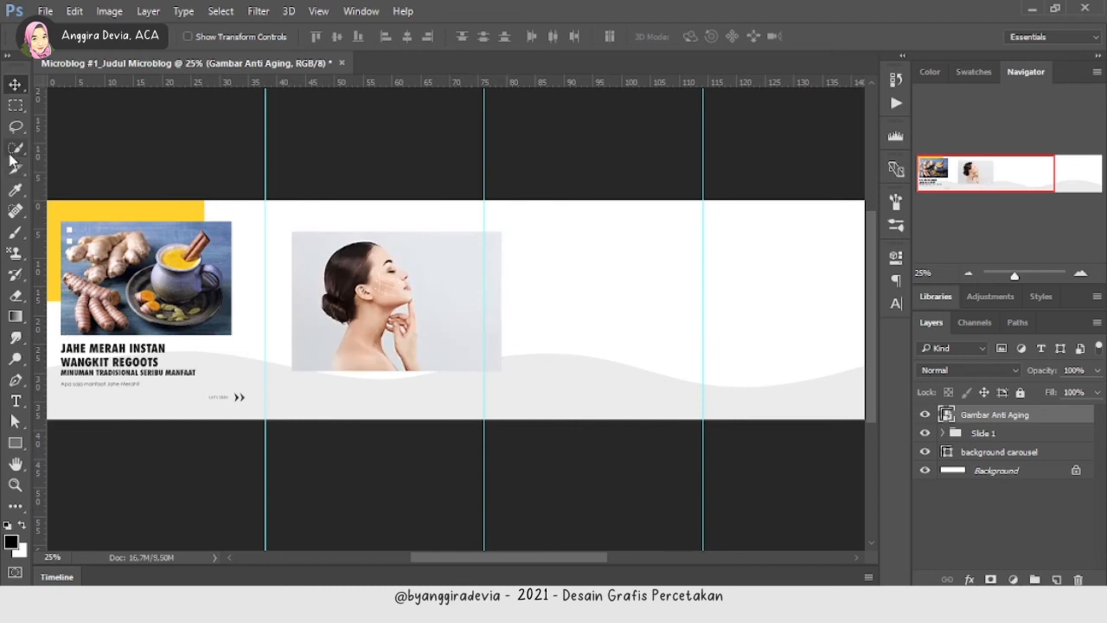
- Activate the Magic Wand tool and rasterize the Gambar Anti Aging layer
{"action": "right_click", "coordinate": [14, 151]}
{"action": "left_click", "coordinate": [78, 172]}
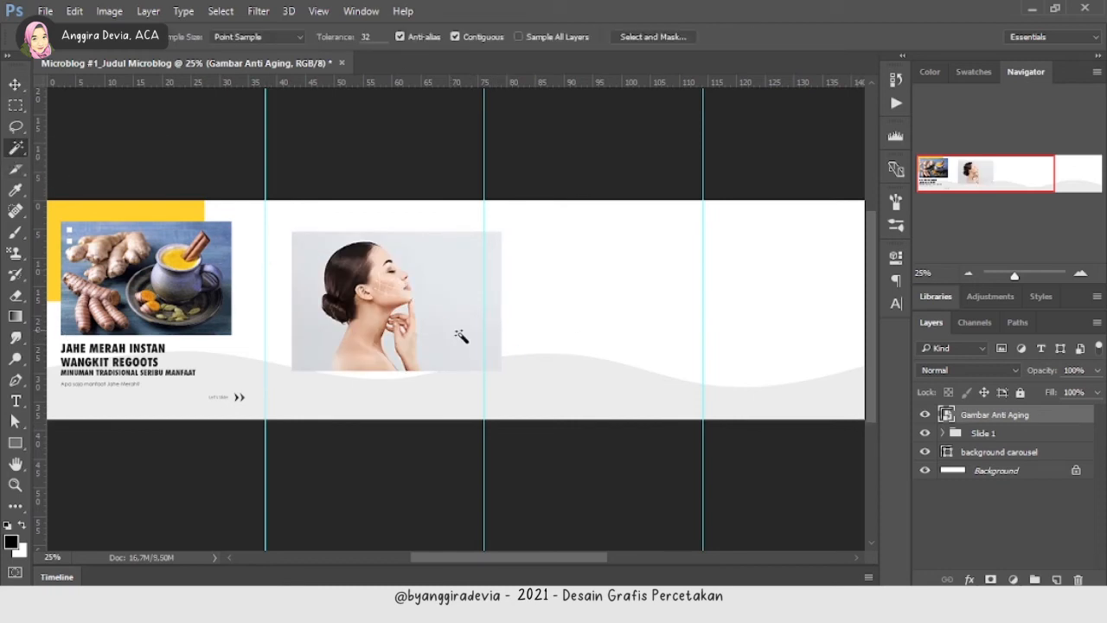
{"action": "right_click", "coordinate": [947, 415]}
{"action": "left_click", "coordinate": [796, 358]}
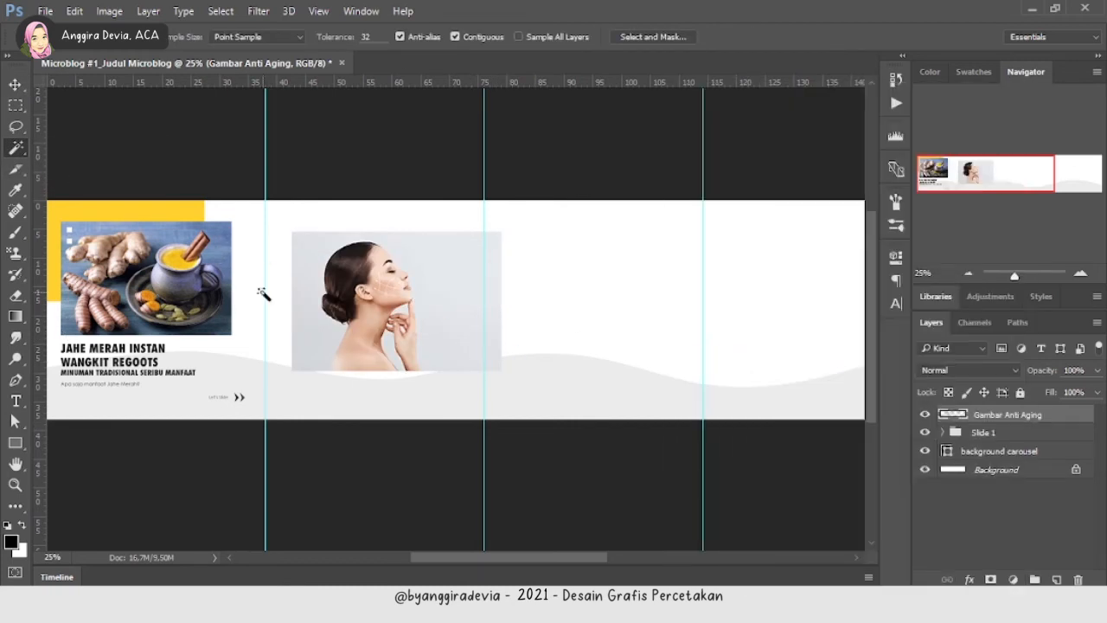
- Select the grey background of the anti-aging photo with the Magic Wand, adding the gaps between the neck and the hand
{"action": "left_click", "coordinate": [453, 344]}
{"action": "key", "text": "ctrl+plus"}
{"action": "key", "text": "ctrl+plus"}
{"action": "key", "text": "ctrl+plus"}
{"action": "left_click_drag", "start_coordinate": [301, 423], "coordinate": [516, 437]}
{"action": "right_click", "coordinate": [632, 146]}
{"action": "left_click", "coordinate": [704, 380]}
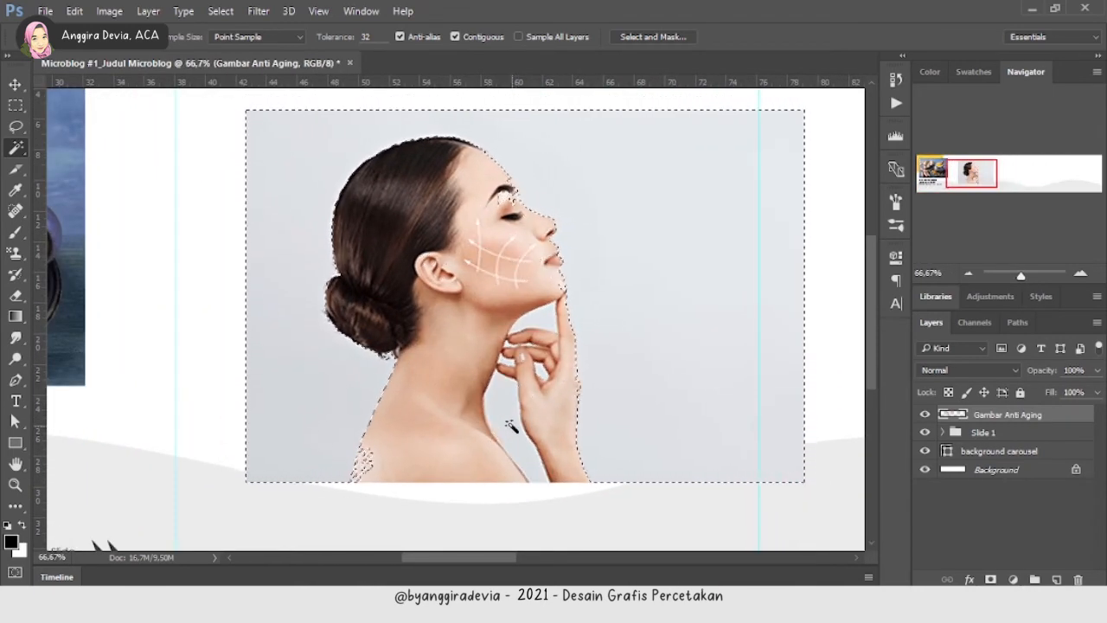
{"action": "left_click", "coordinate": [507, 432], "text": "shift"}
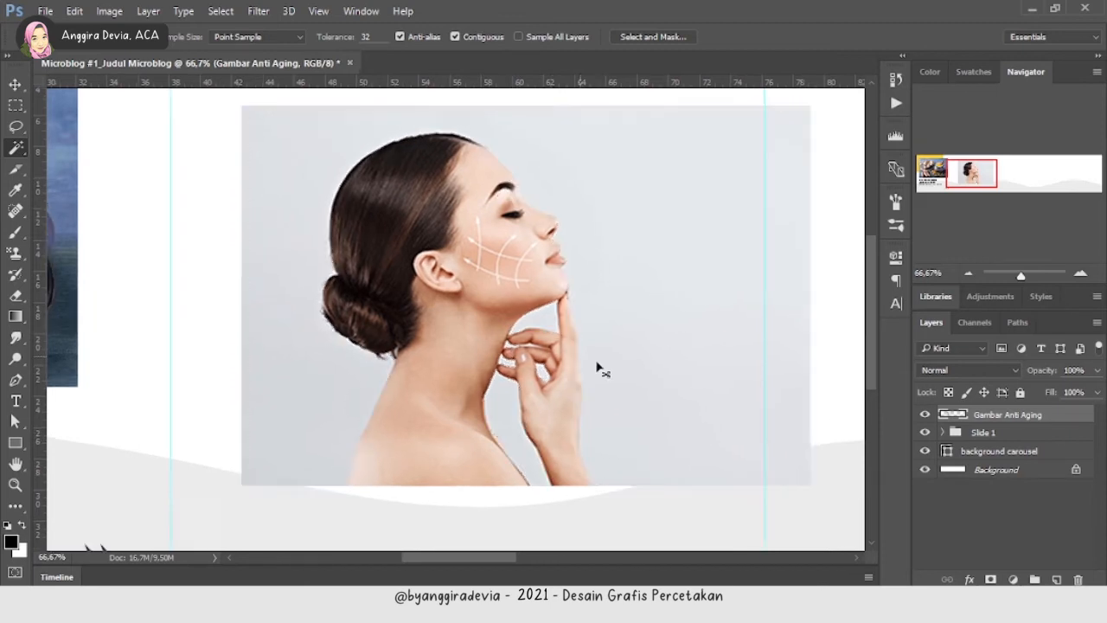
{"action": "key", "text": "ctrl+plus"}
{"action": "key", "text": "ctrl+plus"}
{"action": "key", "text": "ctrl+minus"}
{"action": "key", "text": "ctrl+minus"}
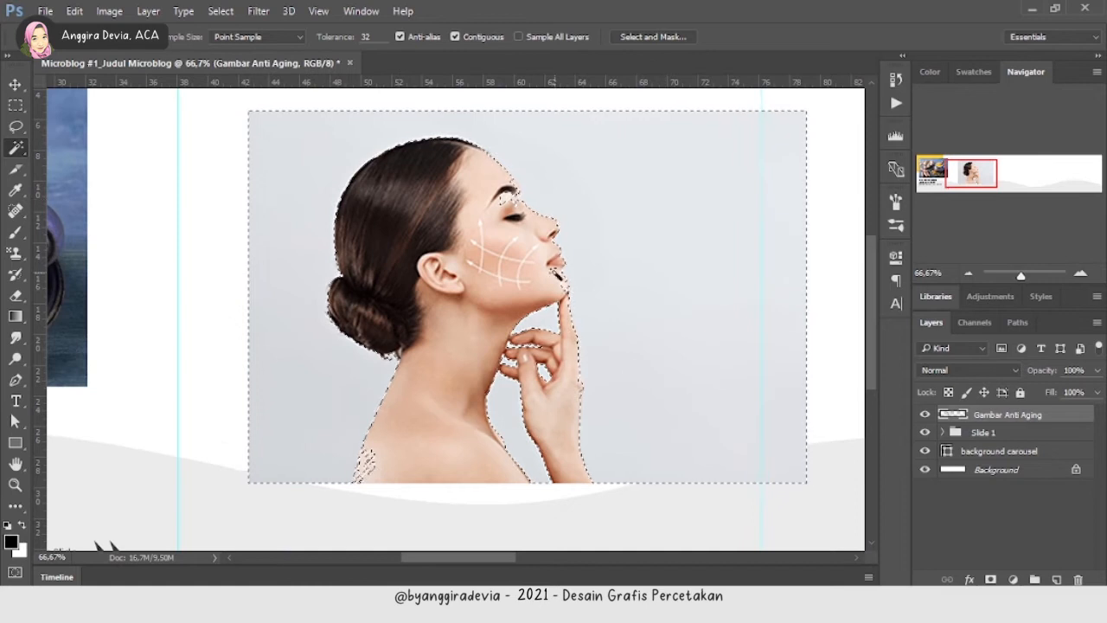
- Remove the stray selected patches on the woman's shoulder with the Lasso tool
{"action": "right_click", "coordinate": [16, 126]}
{"action": "left_click", "coordinate": [57, 131]}
{"action": "key", "text": "ctrl+plus"}
{"action": "key", "text": "ctrl+plus"}
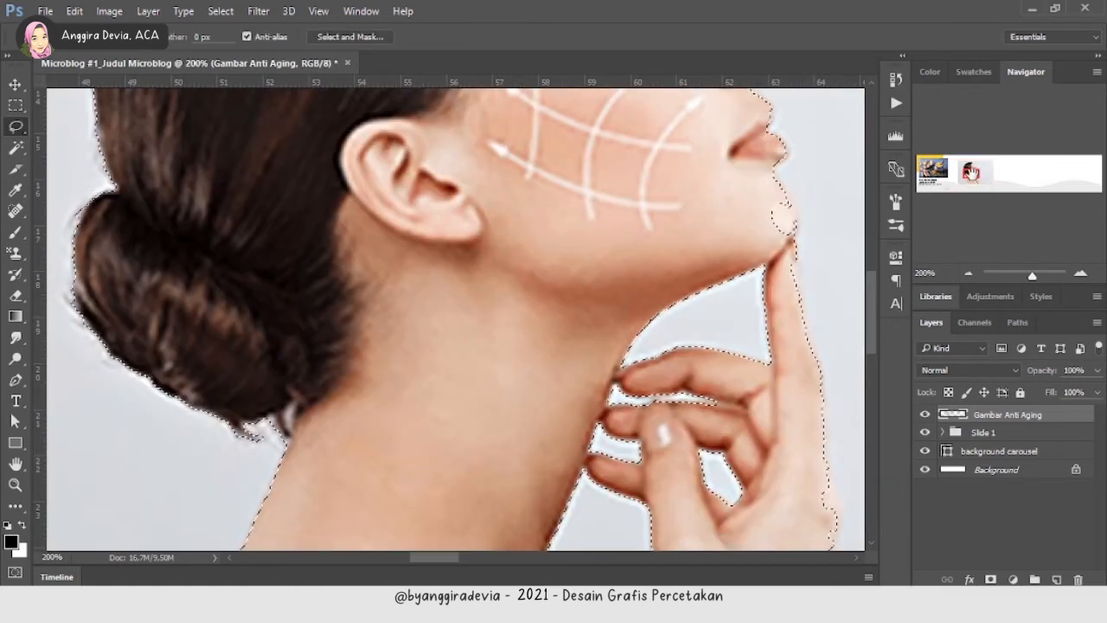
{"action": "left_click_drag", "start_coordinate": [377, 535], "coordinate": [562, 114]}
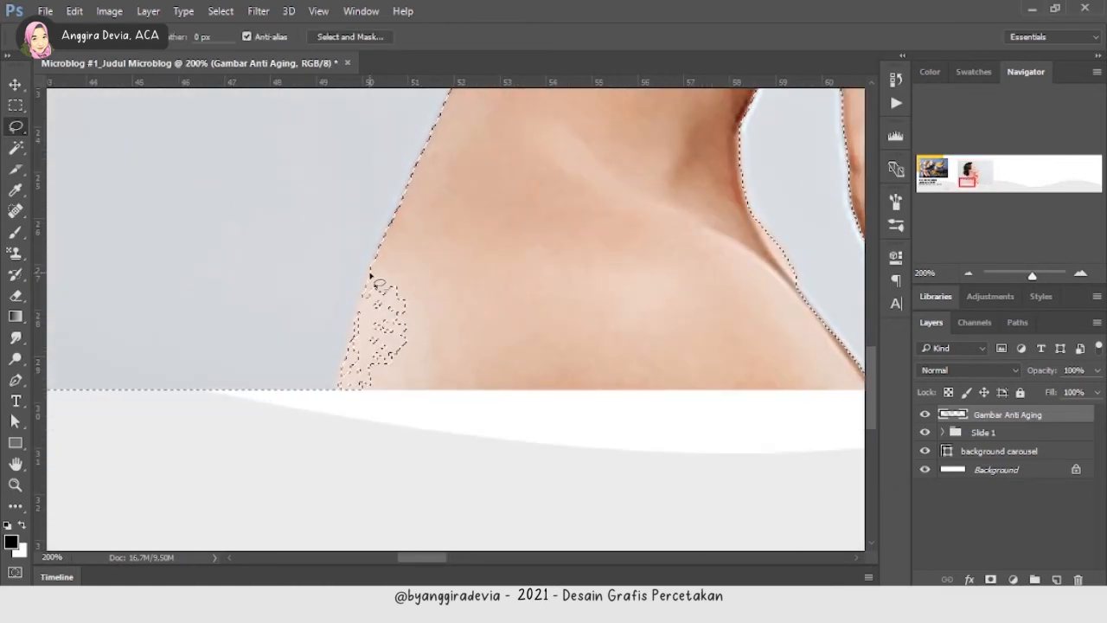
{"action": "mouse_move", "coordinate": [371, 274]}
{"action": "left_mouse_down"}
{"action": "mouse_move", "coordinate": [412, 282]}
{"action": "mouse_move", "coordinate": [376, 270]}
{"action": "left_mouse_up"}
{"action": "left_click_drag", "start_coordinate": [340, 386], "coordinate": [342, 380]}
- Clean up the selection along the woman's forehead, eyebrow and chin with the Lasso tool and check its edge around the hand
{"action": "left_click_drag", "start_coordinate": [783, 112], "coordinate": [124, 533]}
{"action": "left_click_drag", "start_coordinate": [303, 199], "coordinate": [464, 277]}
{"action": "left_click_drag", "start_coordinate": [470, 243], "coordinate": [468, 270]}
{"action": "mouse_move", "coordinate": [462, 143]}
{"action": "left_mouse_down"}
{"action": "mouse_move", "coordinate": [614, 338]}
{"action": "mouse_move", "coordinate": [615, 374]}
{"action": "left_mouse_up"}
{"action": "mouse_move", "coordinate": [401, 125]}
{"action": "left_mouse_down"}
{"action": "mouse_move", "coordinate": [474, 199]}
{"action": "mouse_move", "coordinate": [459, 258]}
{"action": "mouse_move", "coordinate": [444, 246]}
{"action": "left_mouse_up"}
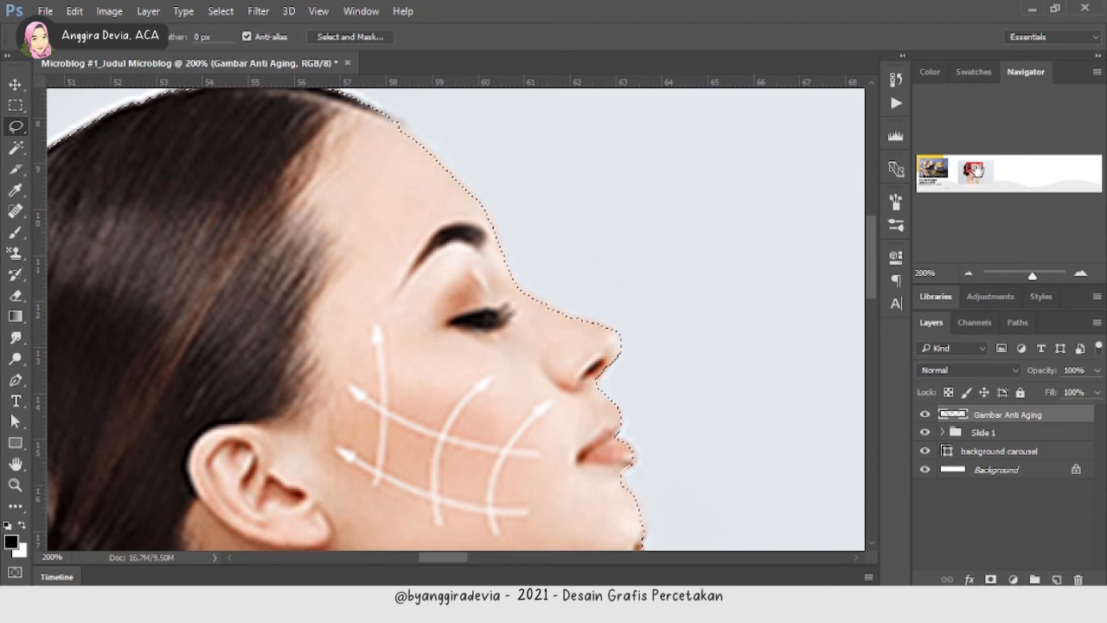
{"action": "scroll", "coordinate": [641, 346], "scroll_direction": "down", "scroll_amount": 5}
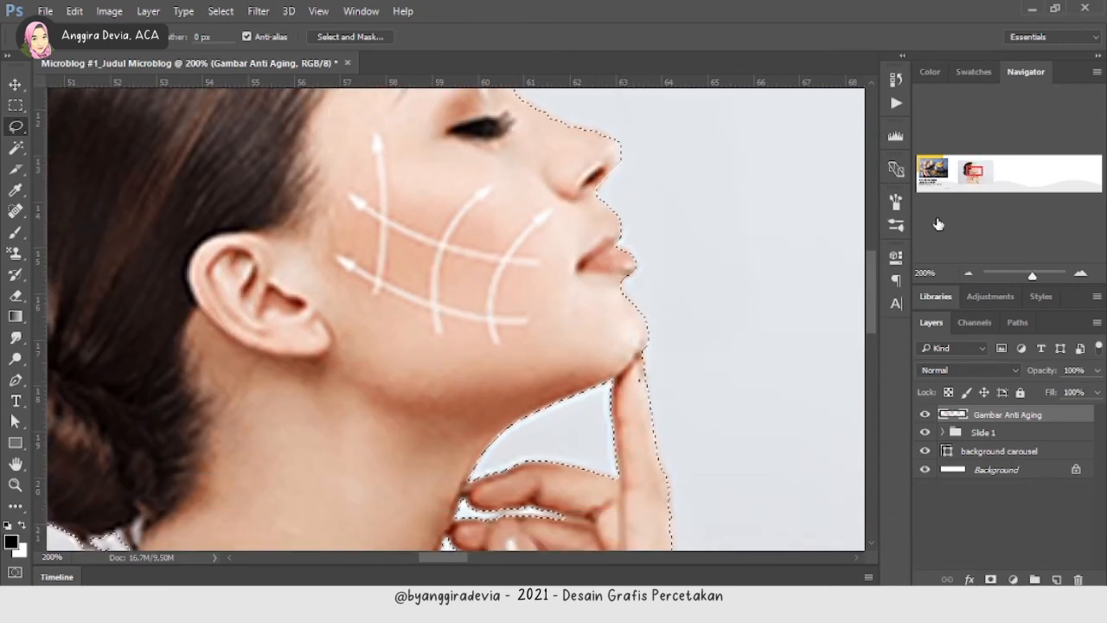
{"action": "left_click_drag", "start_coordinate": [645, 373], "coordinate": [523, 110]}
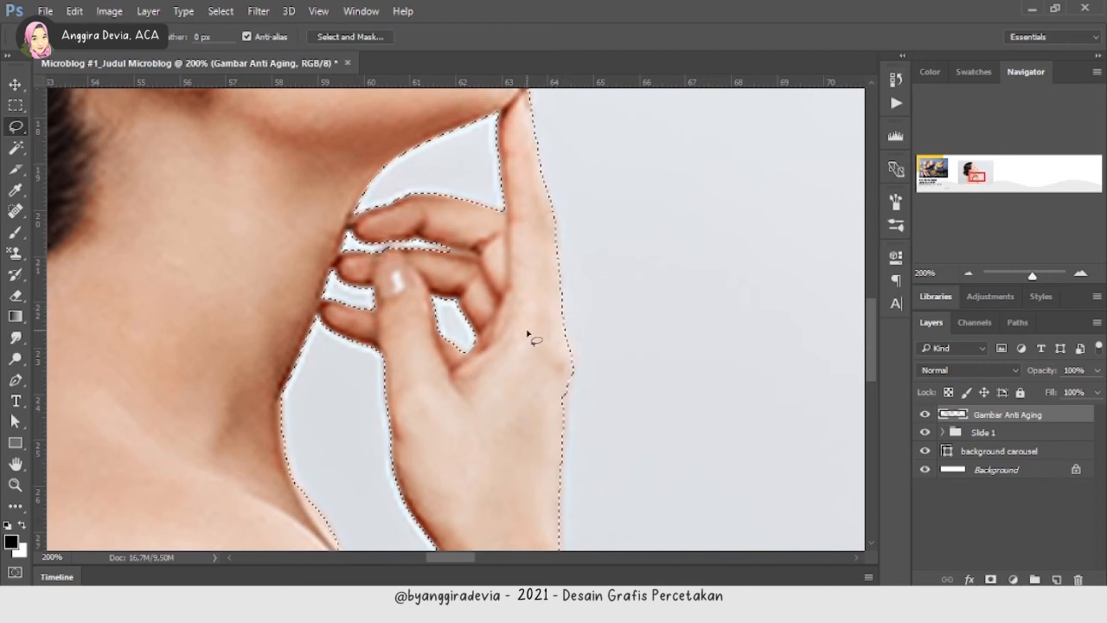
{"action": "key", "text": "ctrl+minus"}
{"action": "key", "text": "ctrl+minus"}
{"action": "key", "text": "ctrl+minus"}
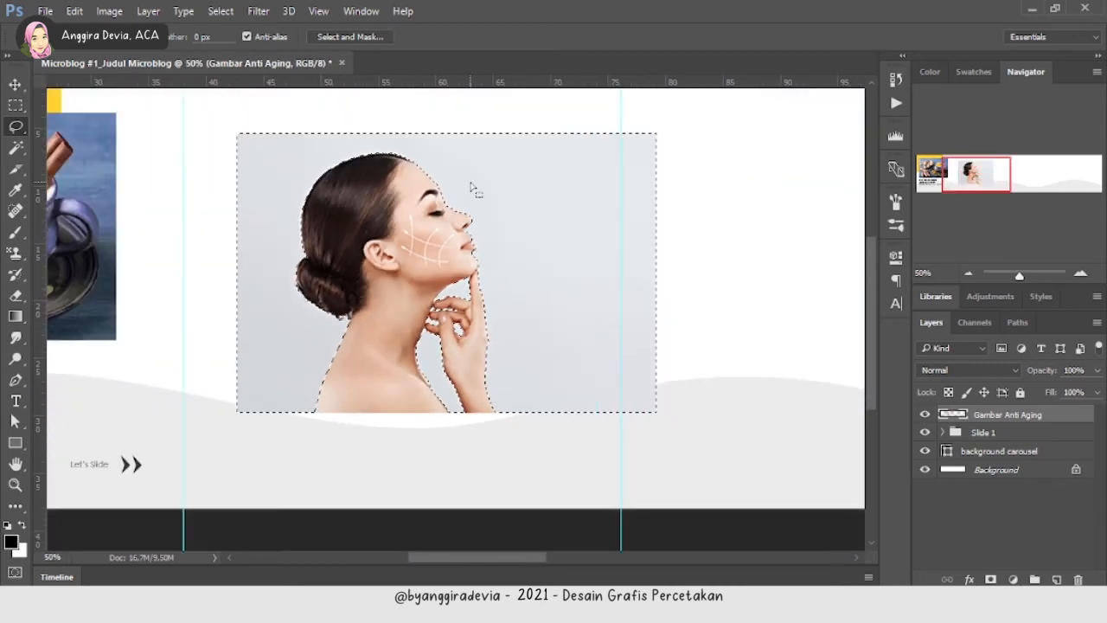
{"action": "key", "text": "Delete"}
{"action": "key", "text": "m"}
{"action": "key", "text": "ctrl+z"}
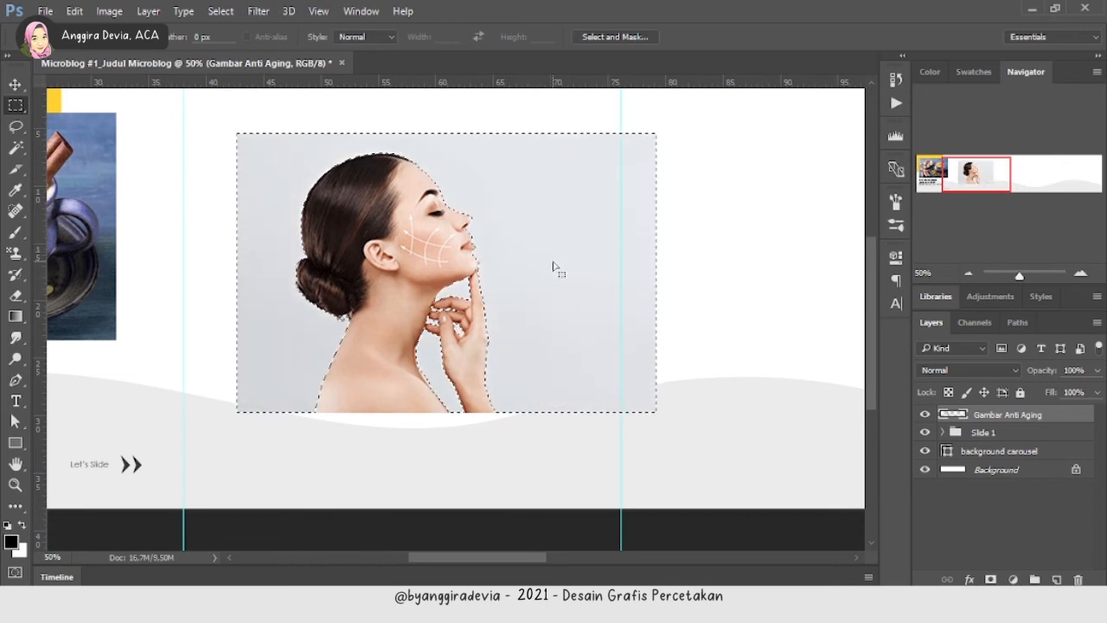
- Invert the selection to the woman and output the cutout to a new layer through Select and Mask
{"action": "right_click", "coordinate": [519, 221]}
{"action": "left_click", "coordinate": [554, 242]}
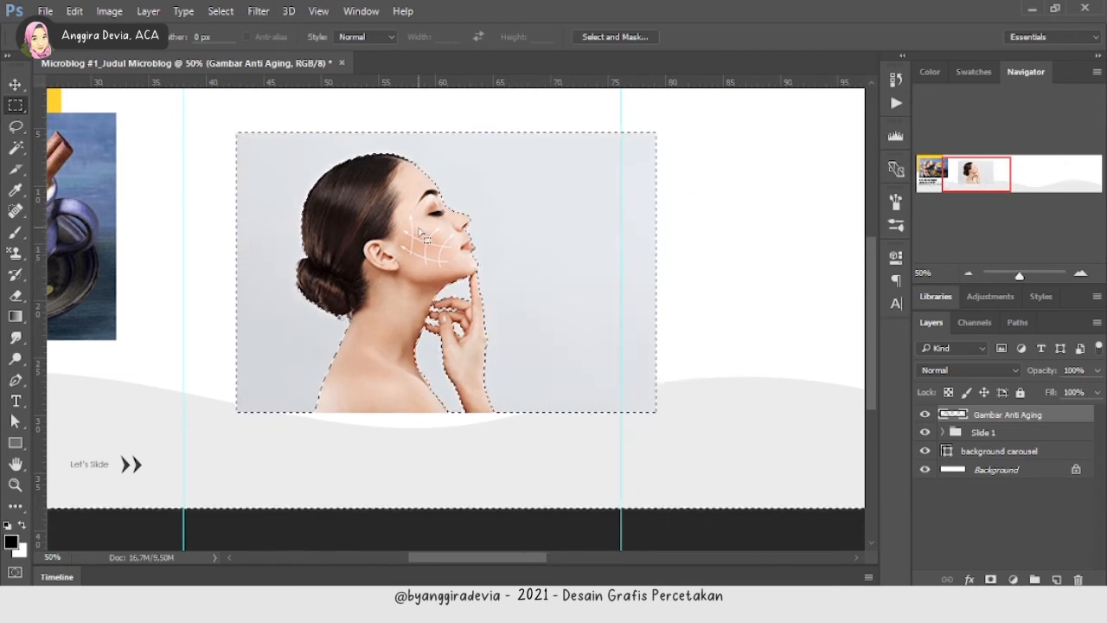
{"action": "left_click", "coordinate": [616, 37]}
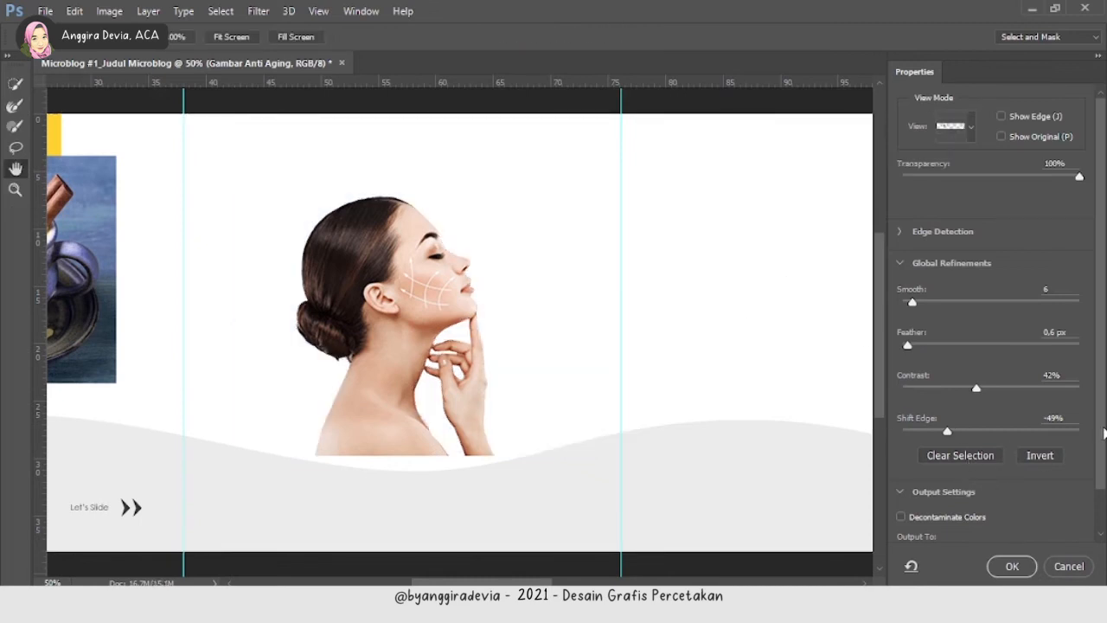
{"action": "scroll", "coordinate": [1103, 432], "scroll_direction": "down", "scroll_amount": 1}
{"action": "left_click", "coordinate": [1014, 491]}
{"action": "left_click", "coordinate": [986, 524]}
{"action": "left_click", "coordinate": [1012, 567]}
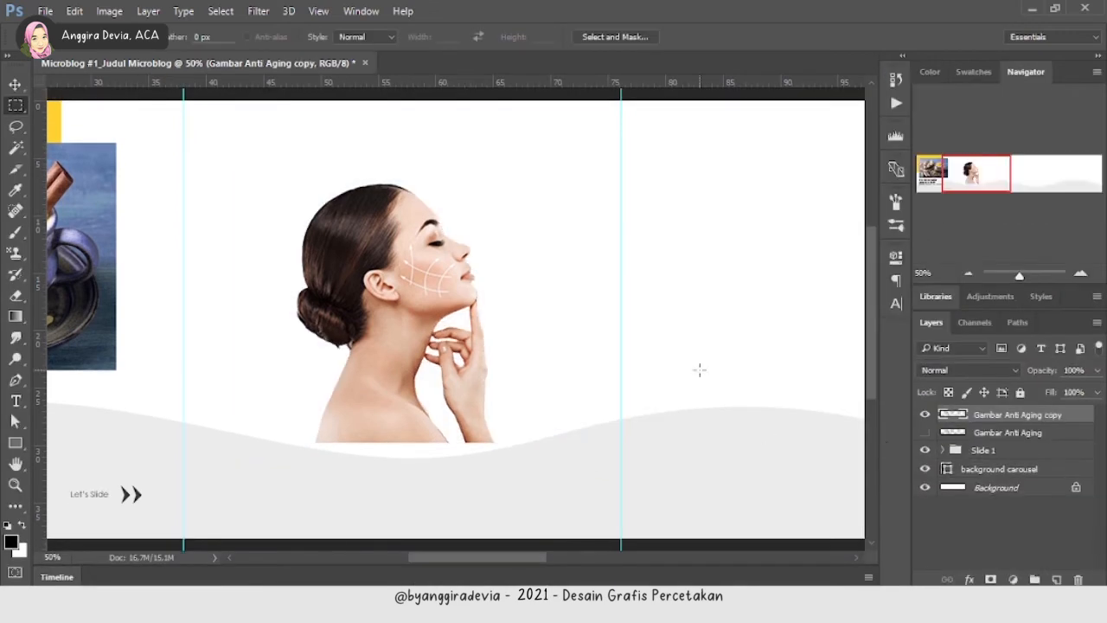
- Enlarge the woman cutout and place it along the lower canvas edge, across the guide between the second and third slides
{"action": "key", "text": "ctrl+minus"}
{"action": "key", "text": "ctrl+minus"}
{"action": "key", "text": "ctrl+plus"}
{"action": "key", "text": "ctrl+minus"}
{"action": "left_click_drag", "start_coordinate": [426, 300], "coordinate": [389, 265]}
{"action": "key", "text": "ctrl+t"}
{"action": "left_click_drag", "start_coordinate": [442, 302], "coordinate": [485, 311]}
{"action": "left_click_drag", "start_coordinate": [434, 451], "coordinate": [442, 440]}
{"action": "left_click_drag", "start_coordinate": [513, 387], "coordinate": [510, 394]}
{"action": "key", "text": "Return"}
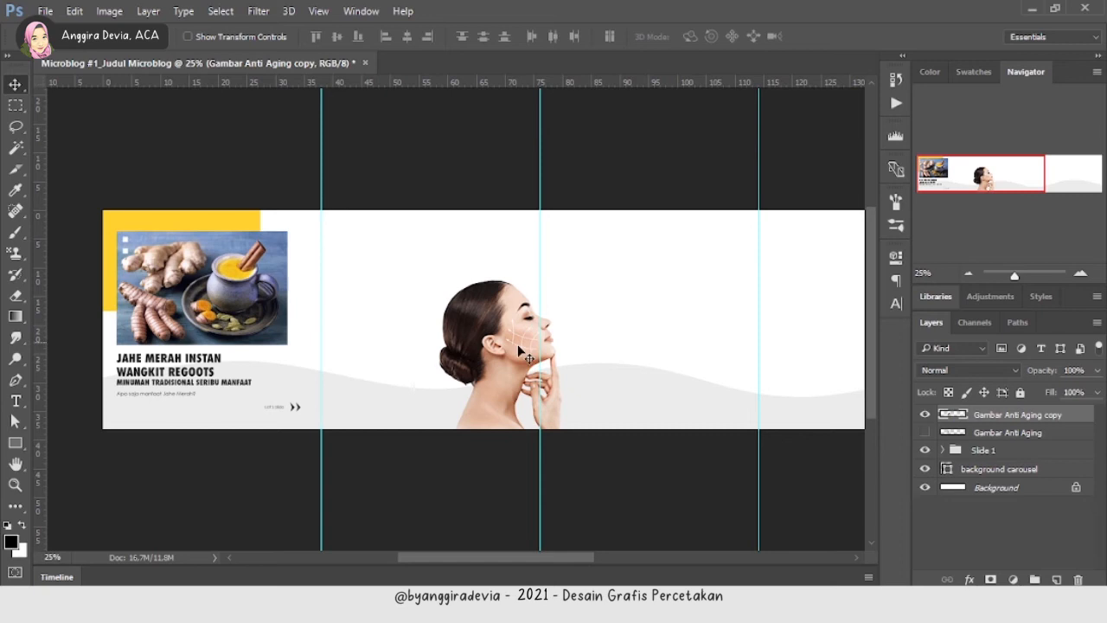
- Add a large number "1" as text on the grey wave near the second slide's lower-left corner
{"action": "key", "text": "alt+Tab"}
{"action": "key", "text": "alt+Tab"}
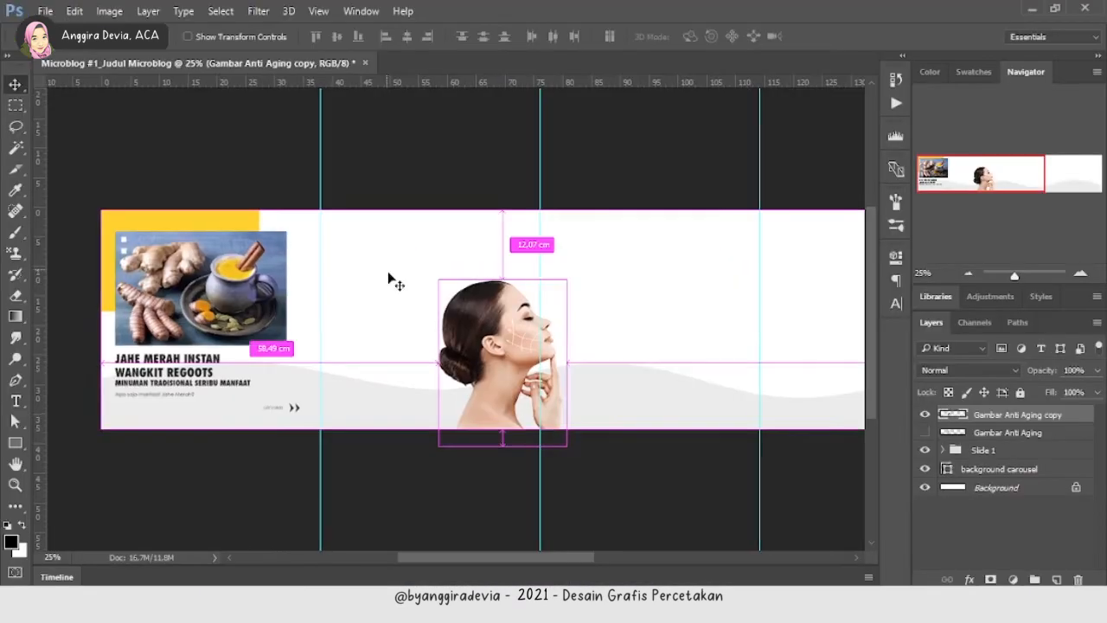
{"action": "scroll", "coordinate": [389, 279], "scroll_direction": "up", "scroll_amount": 1}
{"action": "key", "text": "t"}
{"action": "left_click", "coordinate": [332, 432]}
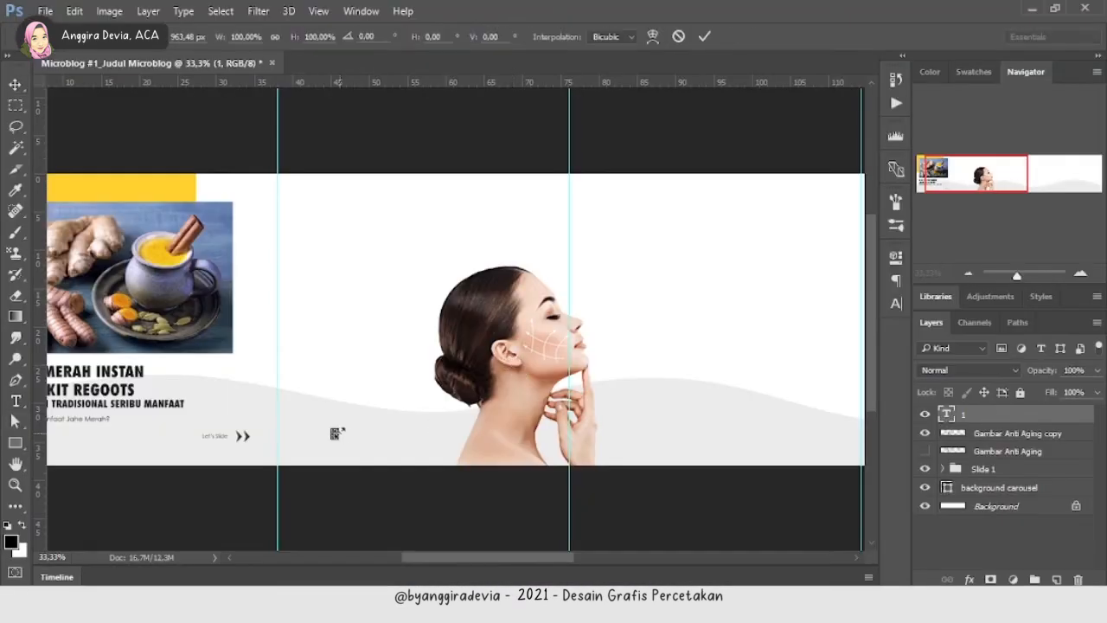
{"action": "type", "text": "1"}
{"action": "left_click_drag", "start_coordinate": [389, 395], "coordinate": [446, 432]}
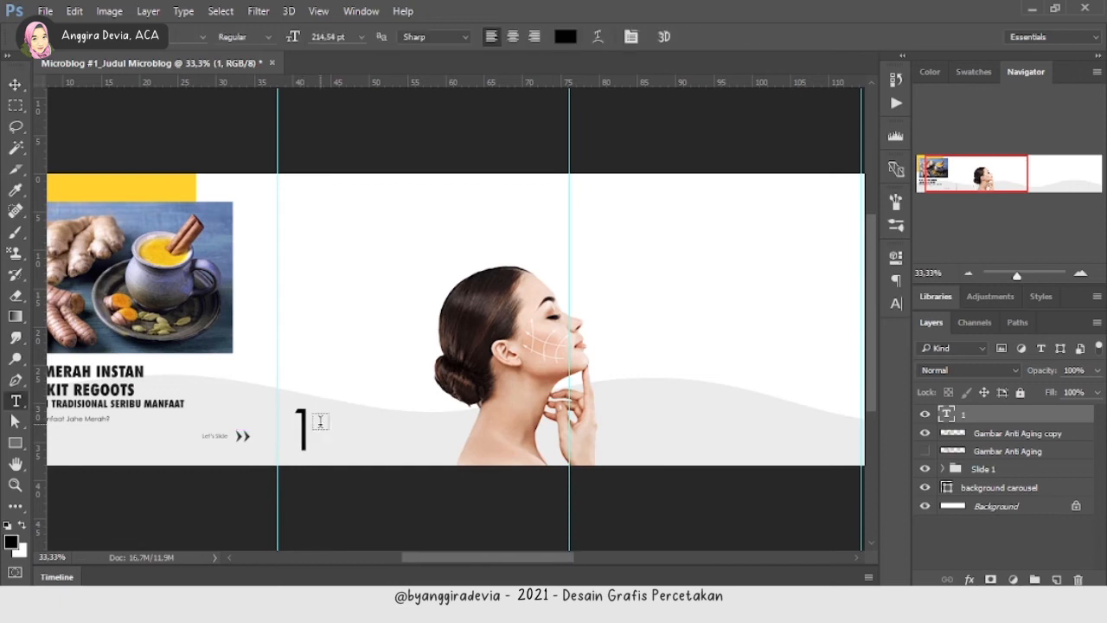
- Add the heading text "ANTI AGING ALAMI" and place it beside the number 1
{"action": "left_click", "coordinate": [319, 424]}
{"action": "type", "text": "ANTI AGING ALAMI"}
{"action": "key", "text": "ctrl+Return"}
{"action": "left_click_drag", "start_coordinate": [381, 421], "coordinate": [429, 438]}
{"action": "key", "text": "ctrl+t"}
{"action": "key", "text": "Return"}
- Copy the "Kandungan antioksidan pada jahe" paragraph from the source document and paste it as 30 pt text on the second slide
{"action": "key", "text": "alt+Tab"}
{"action": "left_click_drag", "start_coordinate": [379, 306], "coordinate": [406, 353]}
{"action": "key", "text": "ctrl+c"}
{"action": "key", "text": "alt+Tab"}
{"action": "key", "text": "ctrl+v"}
{"action": "key", "text": "ctrl+a"}
{"action": "left_click_drag", "start_coordinate": [293, 37], "coordinate": [244, 38]}
{"action": "left_click", "coordinate": [1009, 418]}
- Break the antioxidant paragraph into short lines in the empty area above the woman
{"action": "left_click", "coordinate": [437, 218]}
{"action": "key", "text": "ctrl+Right"}
{"action": "key", "text": "ctrl+Right"}
{"action": "key", "text": "ctrl+Right"}
{"action": "key", "text": "Return"}
{"action": "key", "text": "Down"}
{"action": "key", "text": "BackSpace"}
{"action": "key", "text": "ctrl+Left"}
{"action": "key", "text": "ctrl+Left"}
{"action": "key", "text": "Return"}
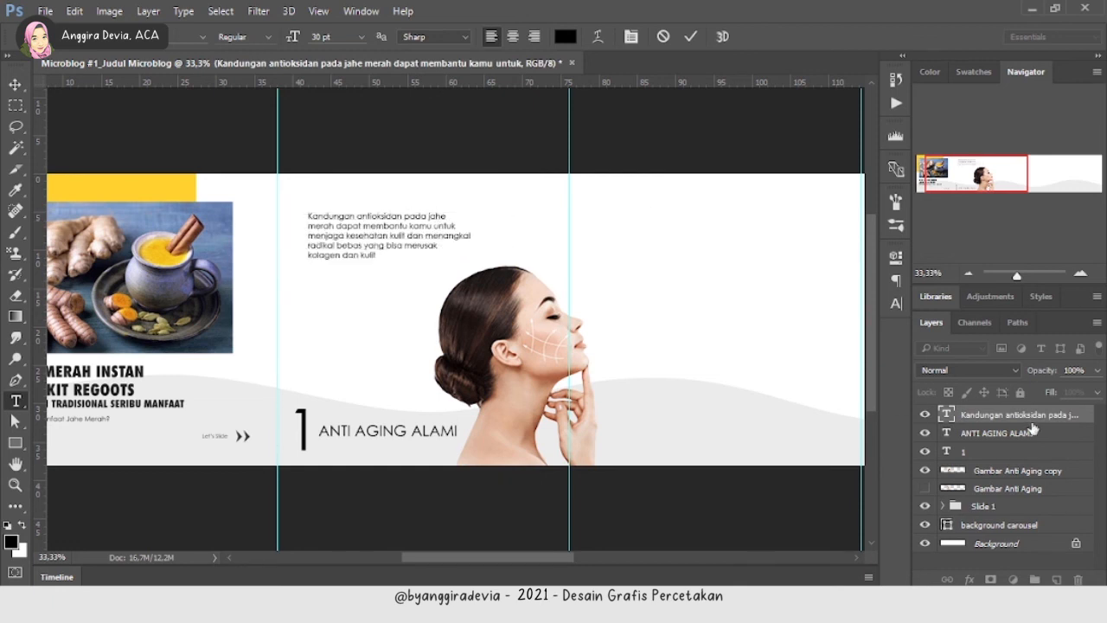
{"action": "key", "text": "ctrl+Return"}
- Move the antioxidant paragraph above the number 1 and rewrap it into six lines that clear the woman's hair
{"action": "key", "text": "v"}
{"action": "left_click_drag", "start_coordinate": [363, 253], "coordinate": [348, 359]}
{"action": "mouse_move", "coordinate": [478, 328]}
{"action": "left_mouse_down"}
{"action": "mouse_move", "coordinate": [488, 287]}
{"action": "mouse_move", "coordinate": [488, 321]}
{"action": "left_mouse_up"}
{"action": "key", "text": "ctrl+z"}
{"action": "key", "text": "t"}
{"action": "left_click", "coordinate": [422, 336]}
{"action": "key", "text": "Return"}
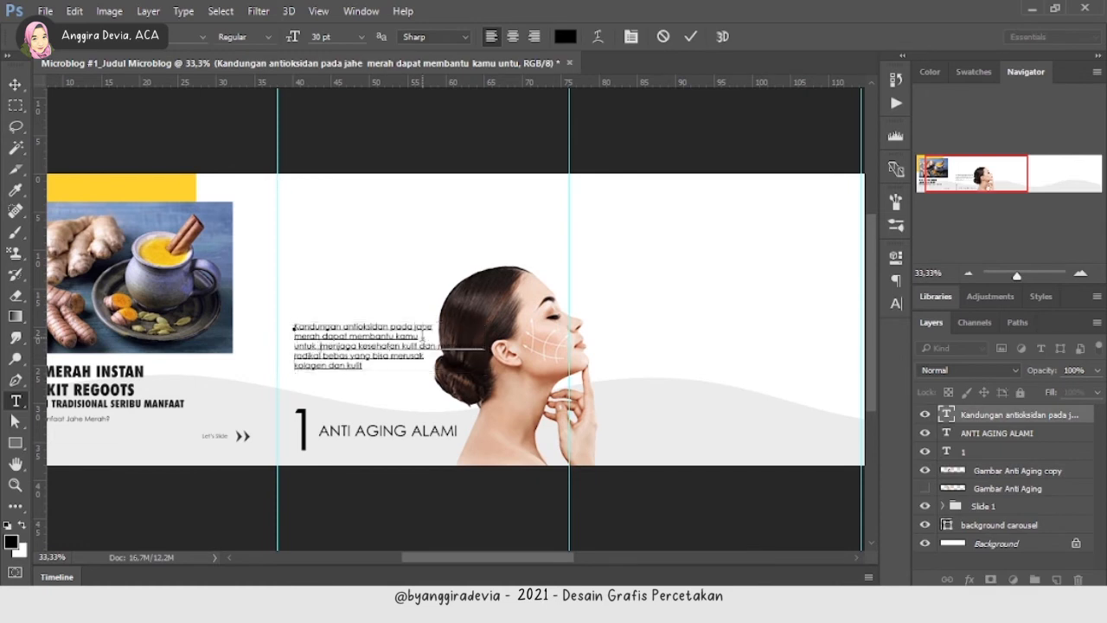
{"action": "key", "text": "ctrl+Return"}
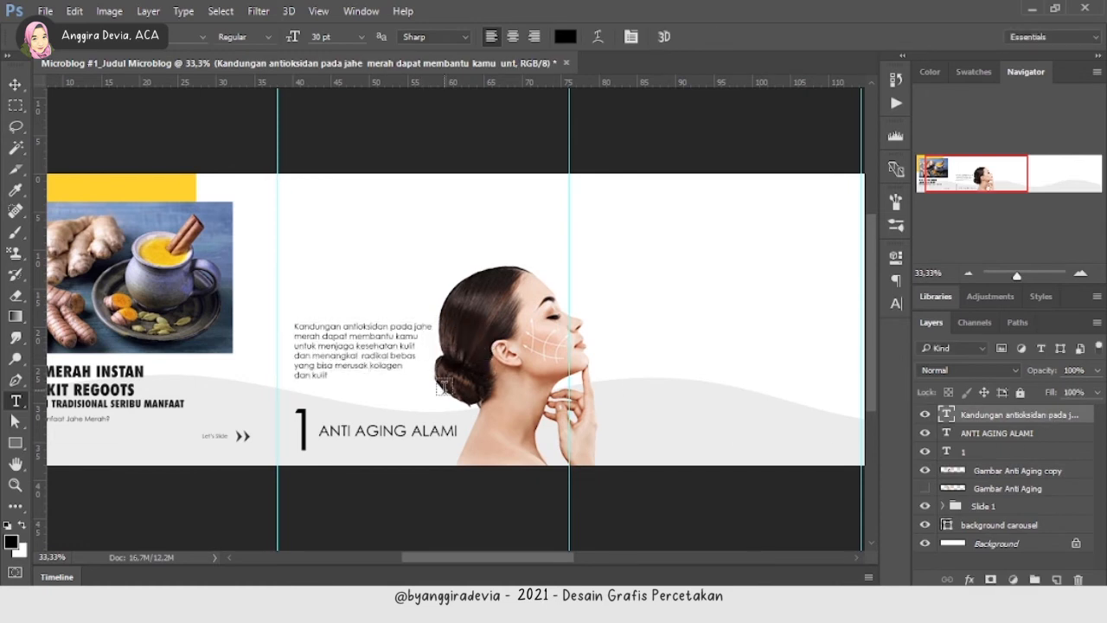
- Move the "ANTI AGING ALAMI" heading above the paragraph and shift the paragraph up beneath it
{"action": "key", "text": "v"}
{"action": "left_click_drag", "start_coordinate": [379, 436], "coordinate": [372, 322]}
{"action": "left_click", "coordinate": [355, 336], "text": "shift"}
{"action": "left_click", "coordinate": [308, 422]}
{"action": "left_click", "coordinate": [376, 284]}
{"action": "left_click", "coordinate": [371, 323], "text": "shift"}
{"action": "left_click", "coordinate": [380, 235]}
{"action": "left_click", "coordinate": [383, 281]}
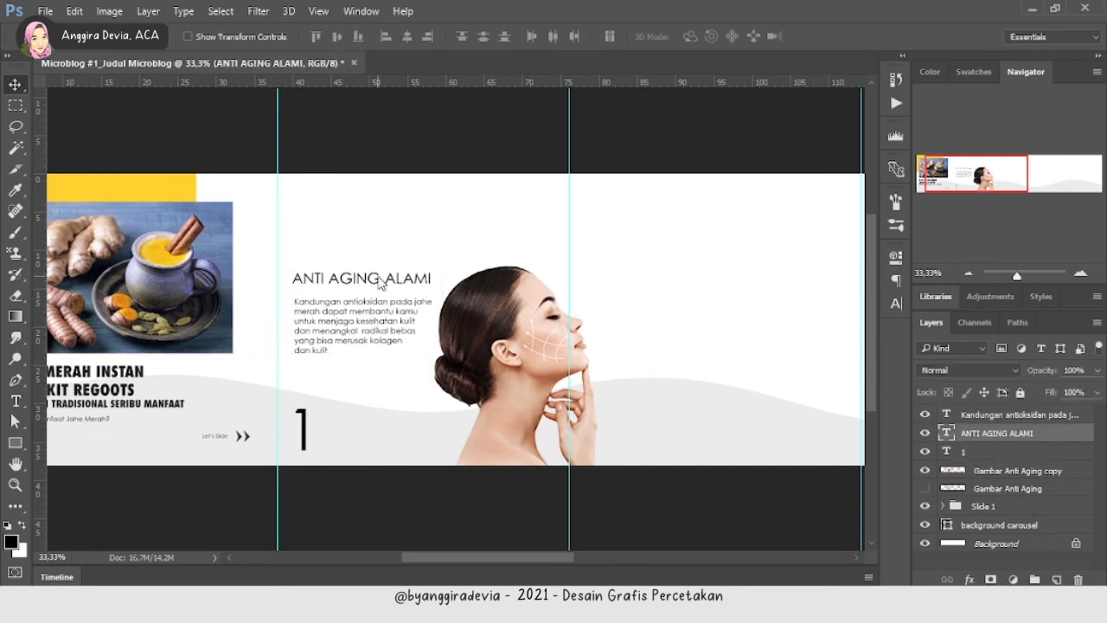
- Set the "ANTI AGING ALAMI" heading in a Futura font and nudge it downwards
{"action": "key", "text": "t"}
{"action": "left_click", "coordinate": [130, 37]}
{"action": "type", "text": "futura"}
{"action": "left_click", "coordinate": [173, 164]}
{"action": "key", "text": "v"}
{"action": "key", "text": "shift+Down"}
{"action": "key", "text": "ctrl+minus"}
{"action": "key", "text": "ctrl+plus"}
{"action": "left_click_drag", "start_coordinate": [986, 177], "coordinate": [964, 173]}
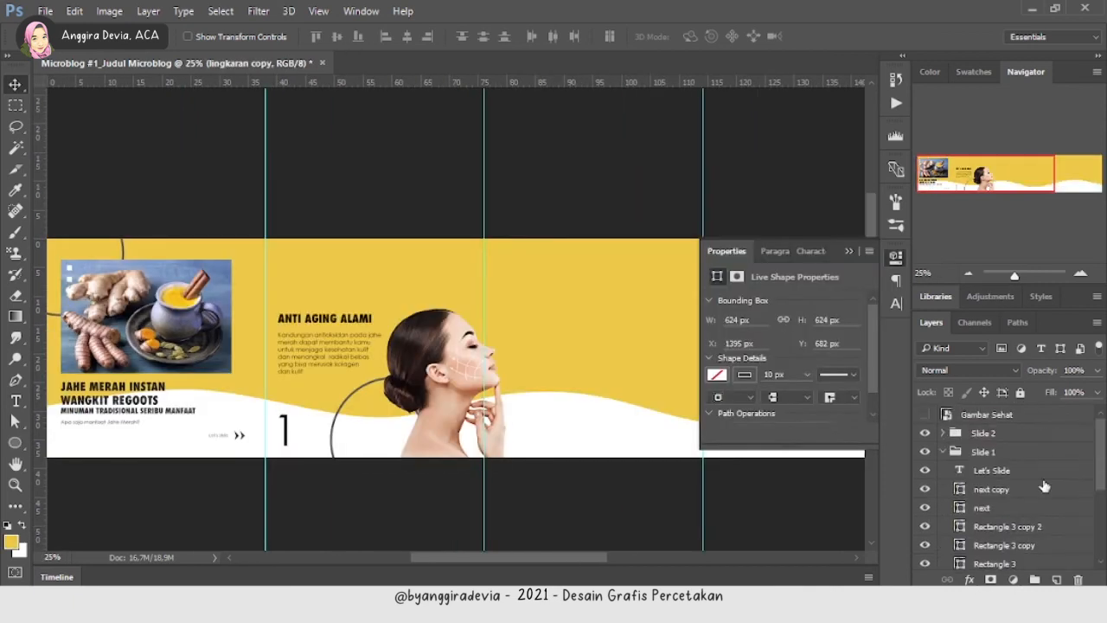
- Draw a rectangle about 524 by 48 px and place it under the subtitle of the first slide
{"action": "right_click", "coordinate": [15, 443]}
{"action": "left_click", "coordinate": [54, 445]}
{"action": "key", "text": "v"}
{"action": "left_click_drag", "start_coordinate": [64, 438], "coordinate": [166, 445]}
{"action": "key", "text": "u"}
{"action": "left_click", "coordinate": [154, 37]}
{"action": "key", "text": "ctrl+plus"}
{"action": "key", "text": "ctrl+plus"}
{"action": "left_click_drag", "start_coordinate": [981, 178], "coordinate": [910, 179]}
{"action": "key", "text": "v"}
{"action": "left_click_drag", "start_coordinate": [227, 488], "coordinate": [225, 456]}
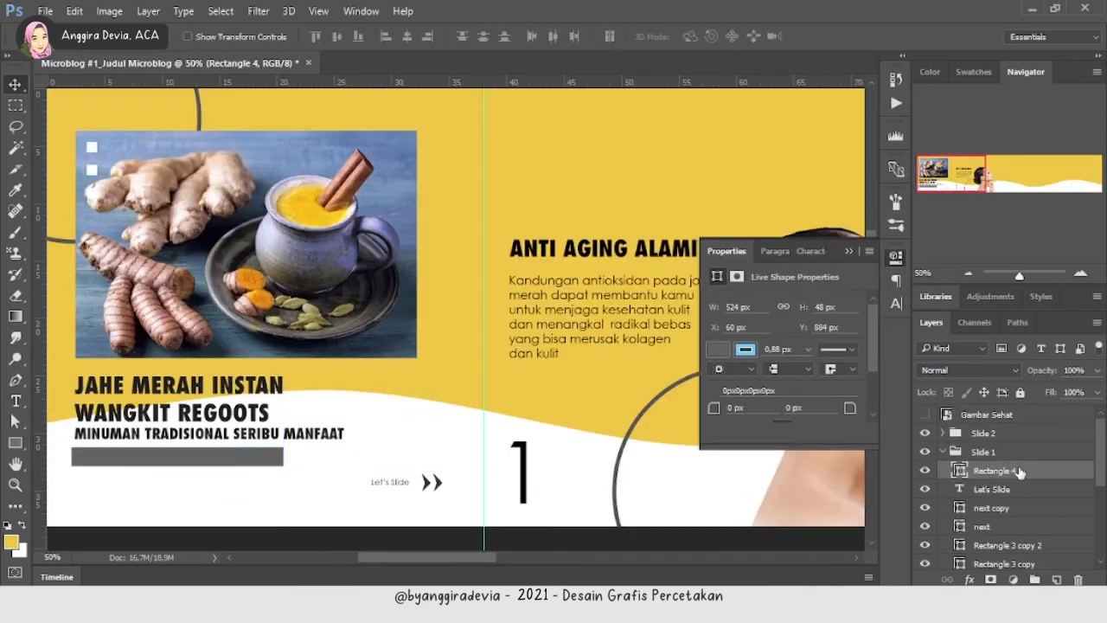
- Try the rectangle below the "Apa saja manfaat Jahe Merah?" line with different fill and stroke settings, and delete it
{"action": "left_click_drag", "start_coordinate": [1018, 473], "coordinate": [1008, 517]}
{"action": "left_click_drag", "start_coordinate": [625, 473], "coordinate": [634, 544]}
{"action": "key", "text": "ctrl+z"}
{"action": "left_click_drag", "start_coordinate": [270, 462], "coordinate": [271, 500]}
{"action": "key", "text": "u"}
{"action": "left_click", "coordinate": [154, 37]}
{"action": "left_click", "coordinate": [207, 37]}
{"action": "left_click", "coordinate": [121, 69]}
{"action": "key", "text": "v"}
{"action": "key", "text": "Delete"}
- Scale down the "Pemesanan" phone number text together with its yellow rounded rectangle
{"action": "key", "text": "shift+u"}
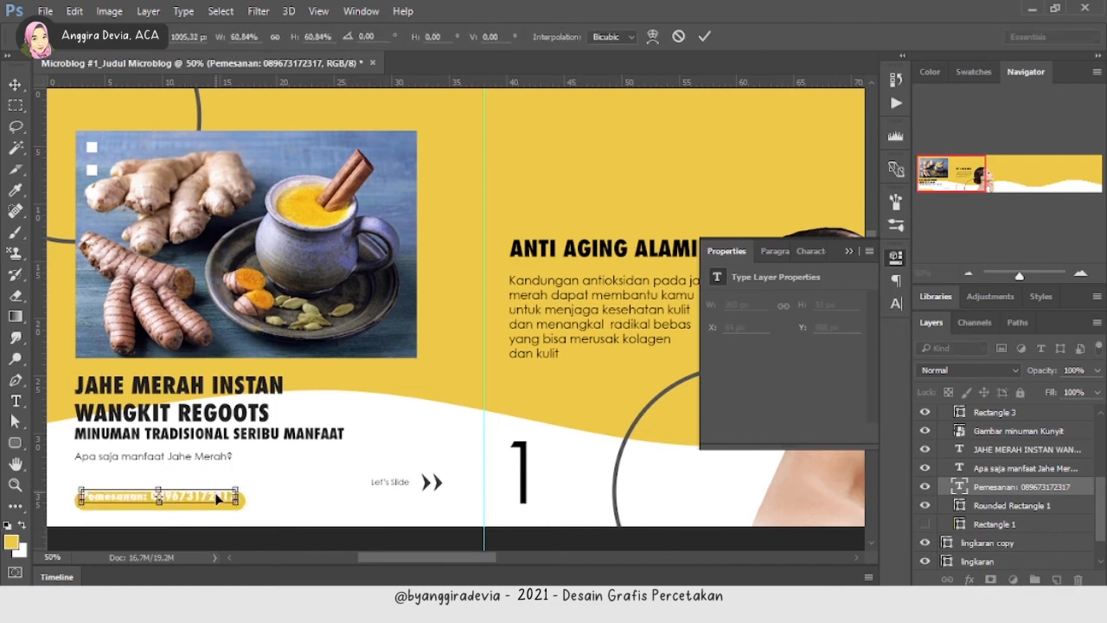
{"action": "key", "text": "ctrl+minus"}
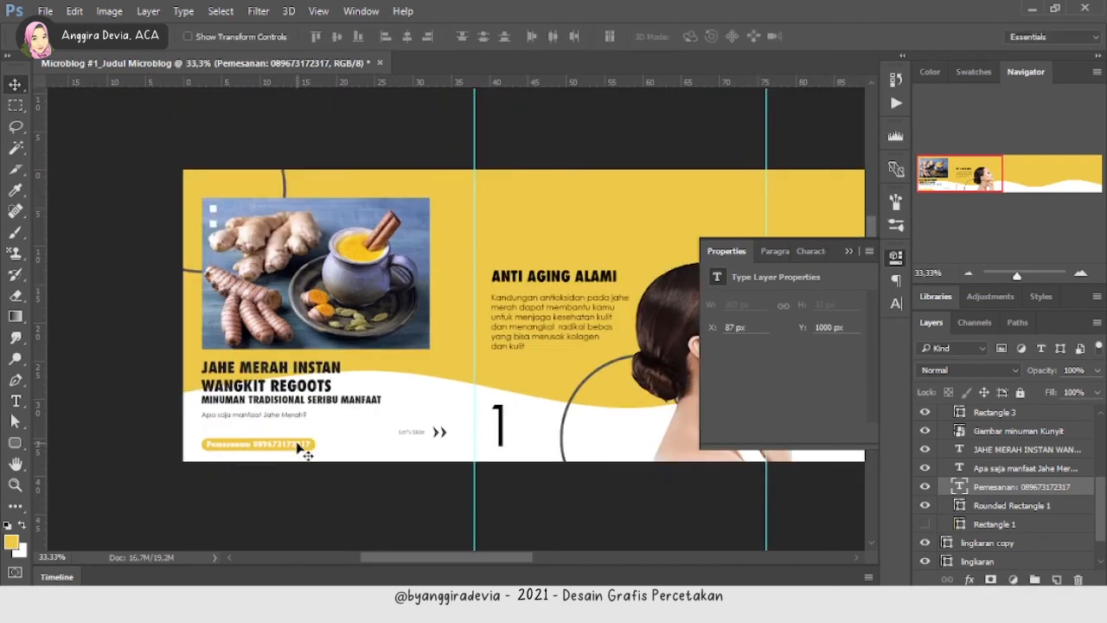
{"action": "left_click", "coordinate": [1012, 505], "text": "ctrl"}
{"action": "key", "text": "ctrl+t"}
{"action": "left_click_drag", "start_coordinate": [315, 450], "coordinate": [285, 449]}
{"action": "key", "text": "Return"}
- Enlarge the "JAHE MERAH INSTAN WANGKIT REGOOTS" title block on the first slide
{"action": "key", "text": "ctrl+plus"}
{"action": "left_click_drag", "start_coordinate": [262, 395], "coordinate": [262, 424]}
{"action": "key", "text": "ctrl+t"}
{"action": "left_click_drag", "start_coordinate": [346, 451], "coordinate": [370, 459]}
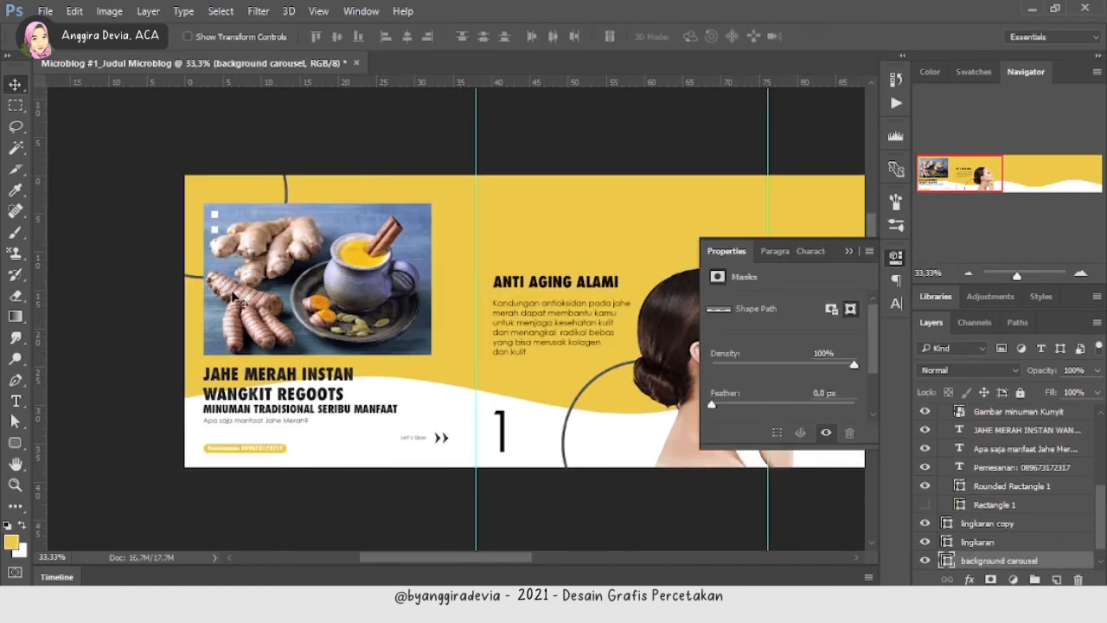
- Fill the ellipse at the first slide's lower-left corner with the yellow eec948
{"action": "key", "text": "ctrl+minus"}
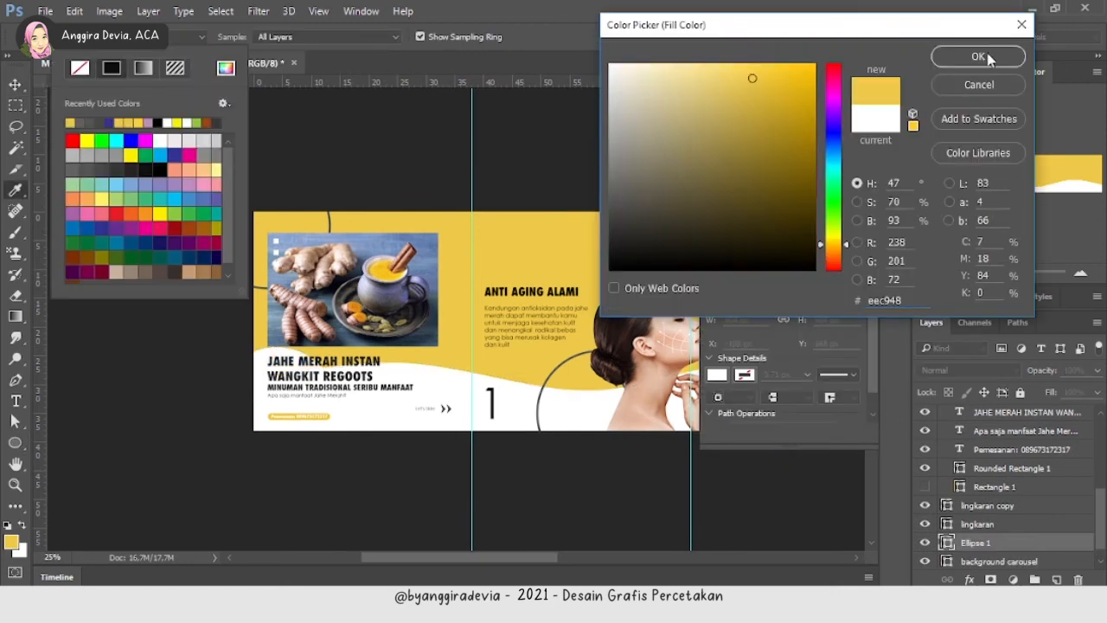
{"action": "key", "text": "Return"}
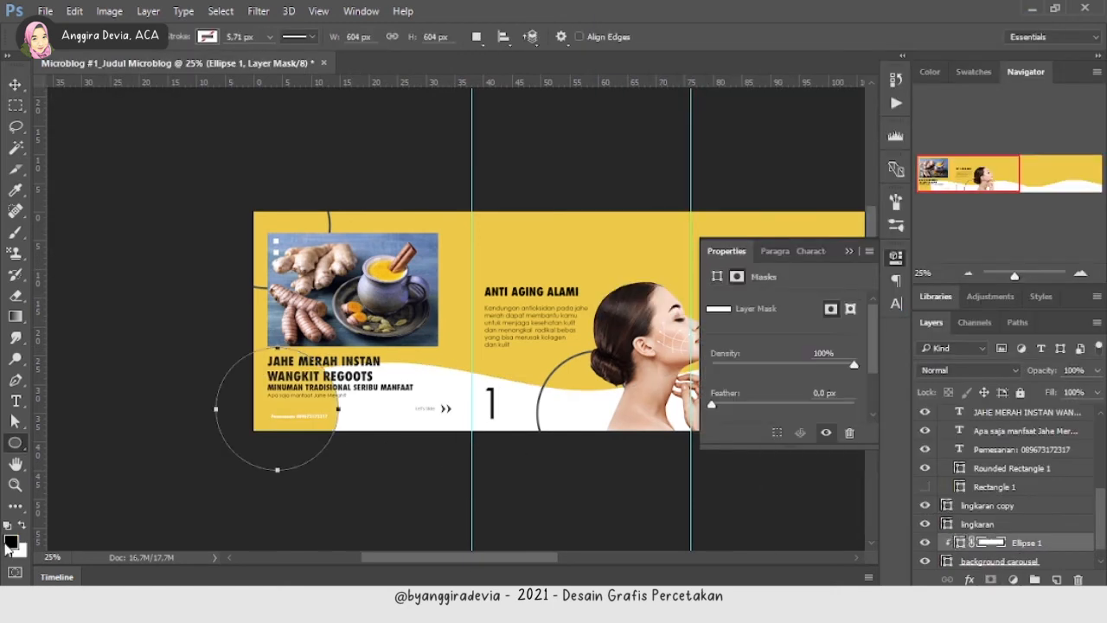
{"action": "key", "text": "alt+Tab"}
{"action": "key", "text": "alt+Tab"}
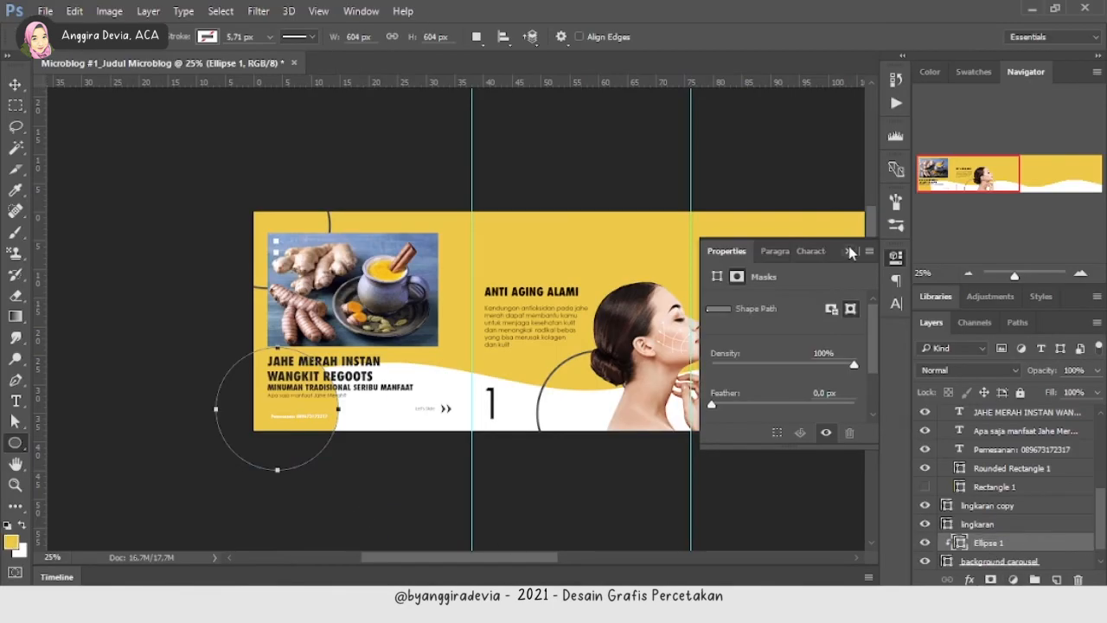
{"action": "left_click", "coordinate": [896, 412]}
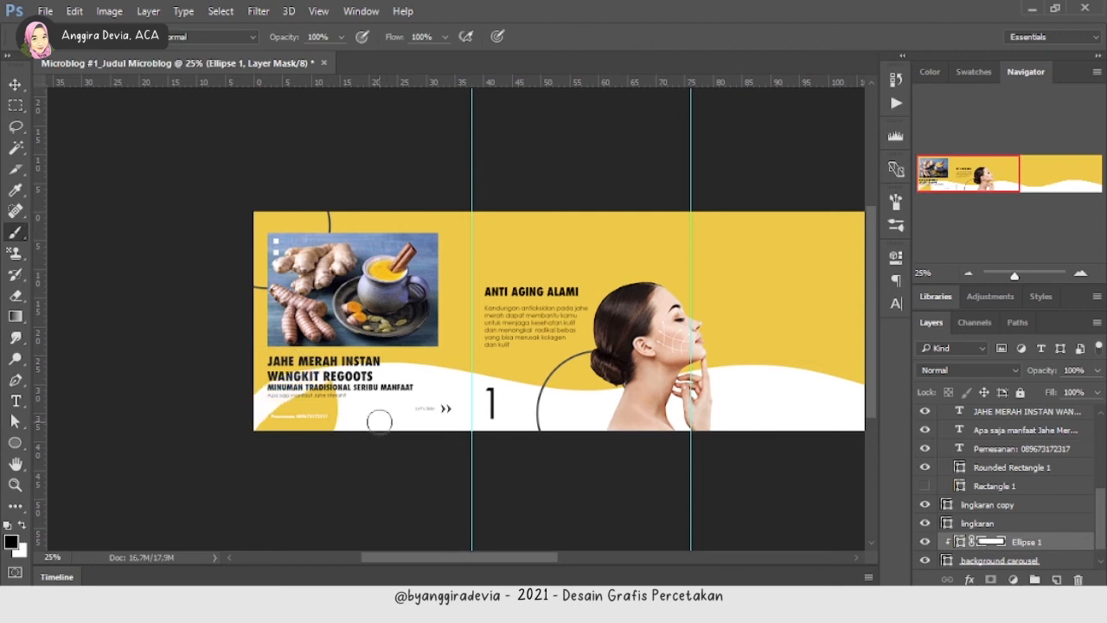
- Try to paint on the lingkaran layer with the Brush, rasterizing it
{"action": "left_click", "coordinate": [979, 524]}
{"action": "left_click", "coordinate": [340, 382]}
{"action": "left_click", "coordinate": [500, 240]}
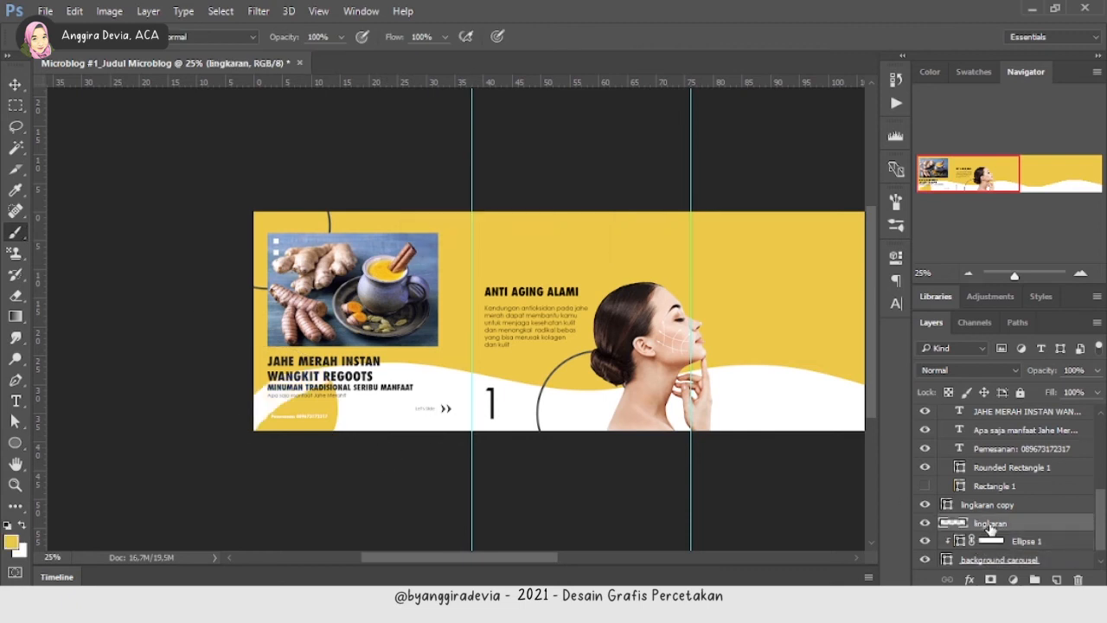
- Apply a gradient to the Ellipse 1 layer mask and change the ellipse's fill colour
{"action": "left_click", "coordinate": [992, 542]}
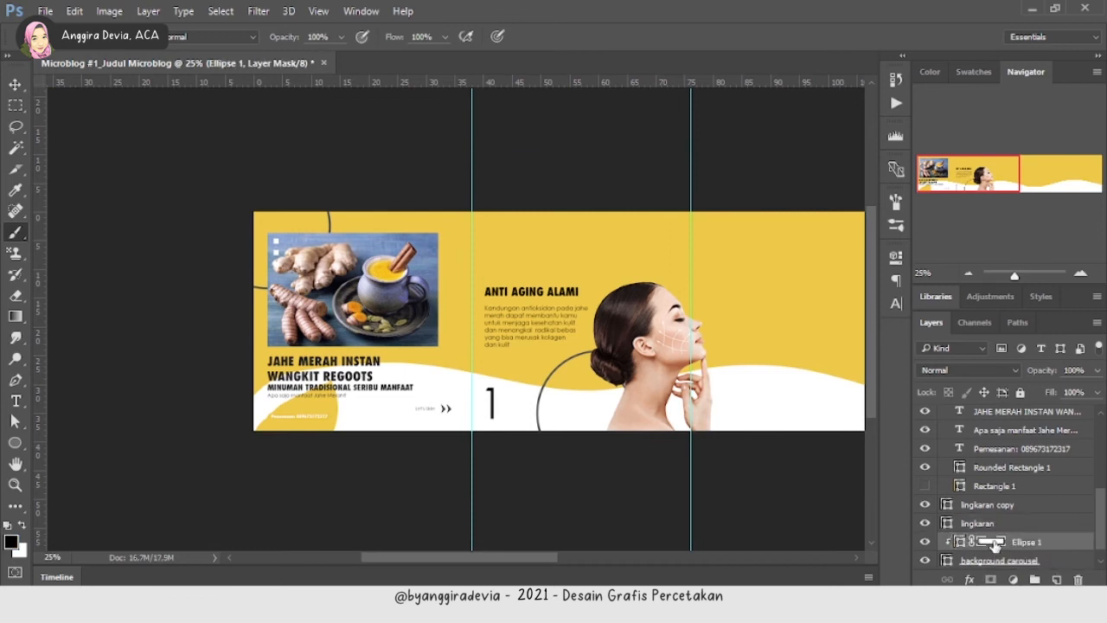
{"action": "left_click", "coordinate": [15, 316]}
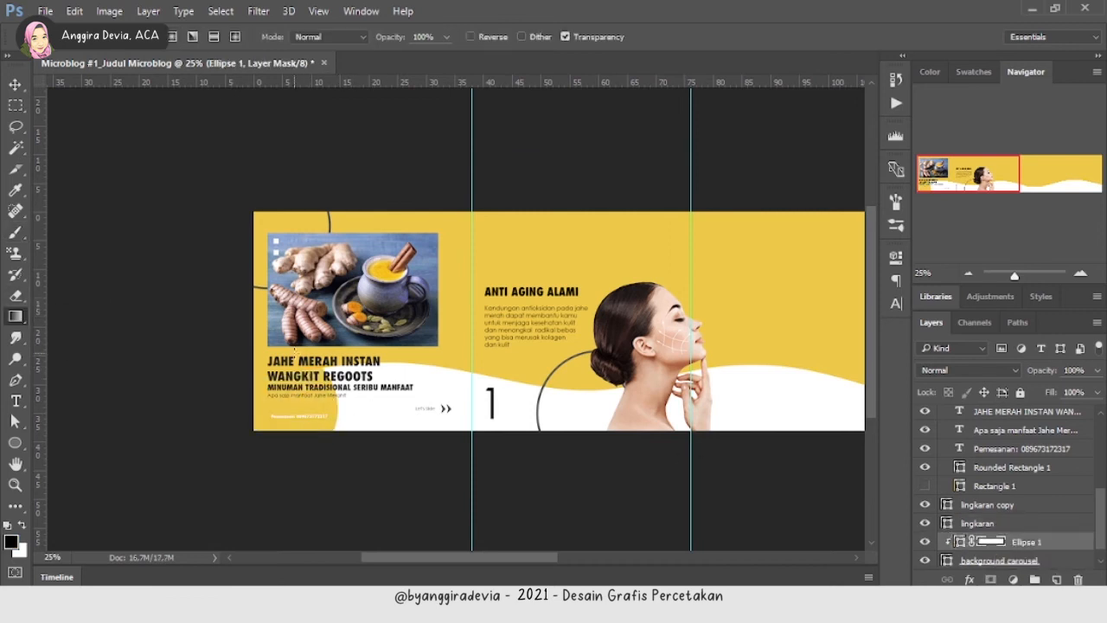
{"action": "left_click", "coordinate": [960, 544]}
{"action": "left_click", "coordinate": [14, 442]}
{"action": "left_click", "coordinate": [150, 37]}
{"action": "left_click", "coordinate": [175, 199]}
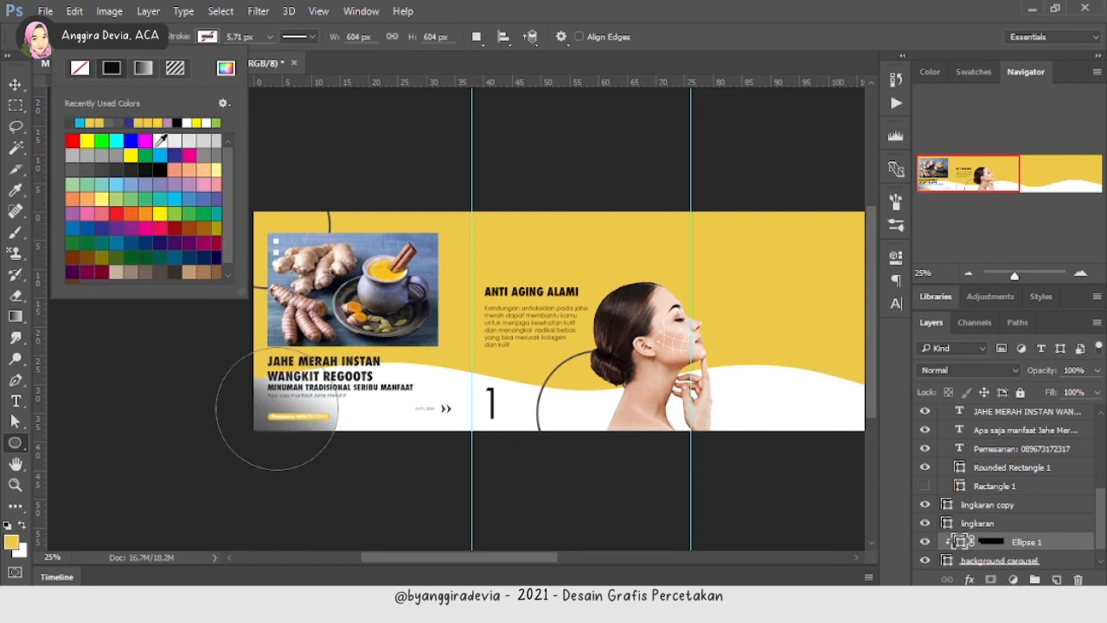
- Hide the Ellipse 1 layer and select the lingkaran copy circle at the first slide's upper corner
{"action": "key", "text": "v"}
{"action": "left_click", "coordinate": [925, 541]}
{"action": "key", "text": "ctrl+plus"}
{"action": "left_click", "coordinate": [289, 192]}
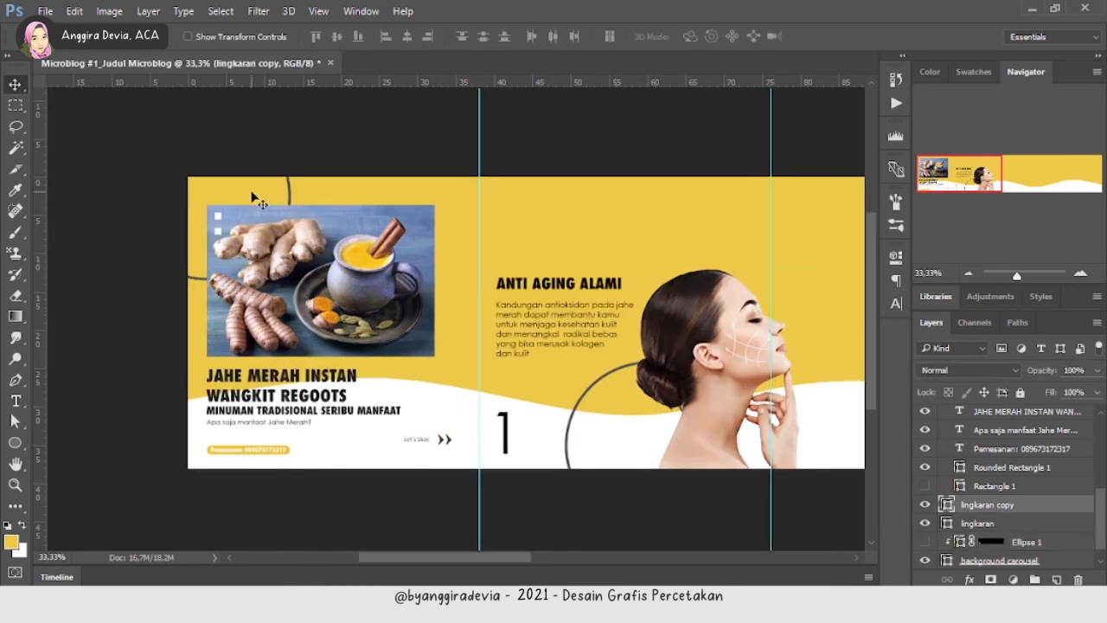
- Change the stroke colour of both decorative circles, lingkaran and lingkaran copy, to black
{"action": "left_click", "coordinate": [568, 419], "text": "shift"}
{"action": "left_click", "coordinate": [298, 376]}
{"action": "key", "text": "i"}
{"action": "left_click", "coordinate": [571, 421]}
{"action": "key", "text": "v"}
{"action": "left_click", "coordinate": [568, 419]}
{"action": "left_click", "coordinate": [289, 193], "text": "shift"}
{"action": "left_click", "coordinate": [15, 442]}
{"action": "left_click", "coordinate": [207, 36]}
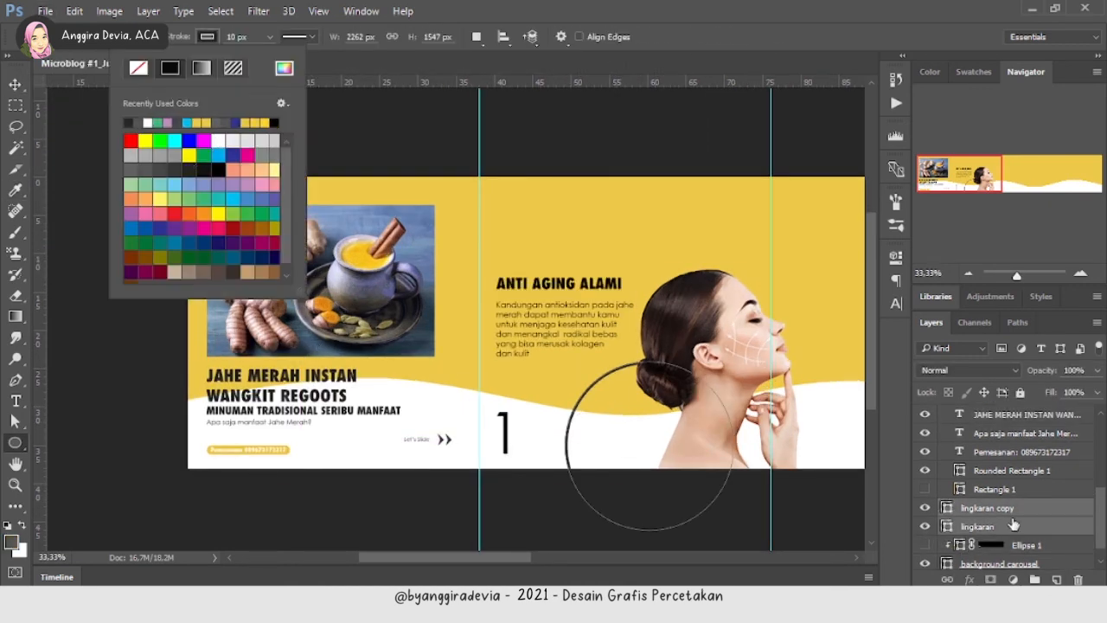
{"action": "left_click", "coordinate": [1009, 508]}
- Draw a white 30 px square above the anti-aging heading and duplicate it twice into a horizontal row
{"action": "scroll", "coordinate": [484, 346], "scroll_direction": "right", "scroll_amount": 10}
{"action": "left_click", "coordinate": [554, 346]}
{"action": "right_click", "coordinate": [15, 442]}
{"action": "mouse_move", "coordinate": [356, 179]}
{"action": "left_mouse_down"}
{"action": "mouse_move", "coordinate": [365, 205]}
{"action": "mouse_move", "coordinate": [379, 206]}
{"action": "left_mouse_up"}
{"action": "left_click", "coordinate": [78, 445]}
{"action": "key", "text": "v"}
{"action": "left_click", "coordinate": [718, 349]}
{"action": "left_click", "coordinate": [1050, 420]}
{"action": "key", "text": "ctrl+j"}
{"action": "left_click_drag", "start_coordinate": [363, 203], "coordinate": [395, 204]}
{"action": "key", "text": "ctrl+minus"}
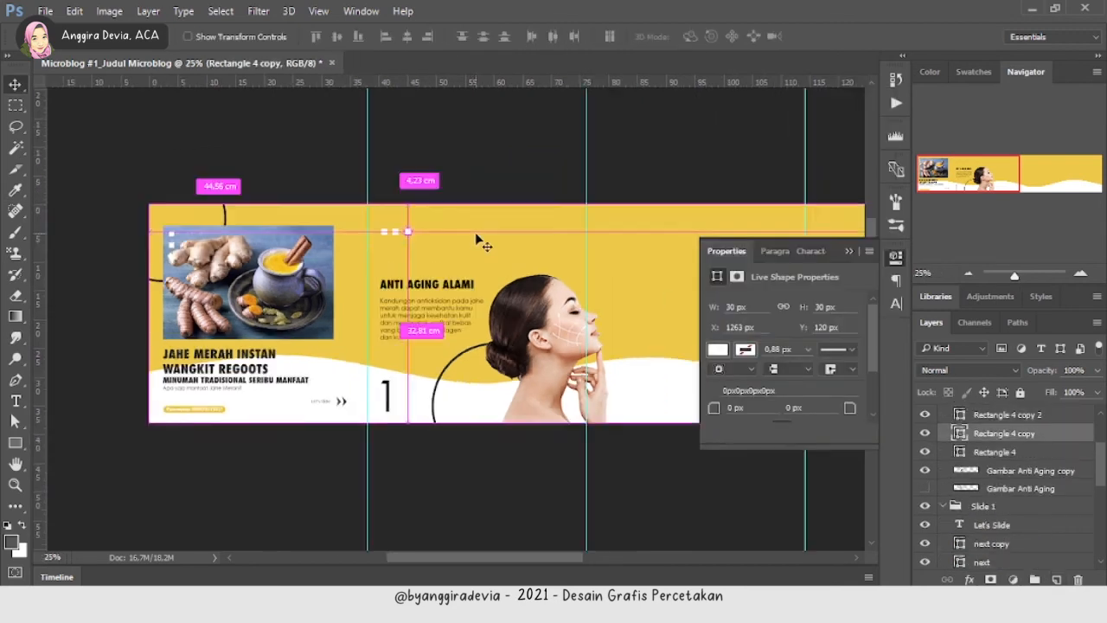
{"action": "left_click", "coordinate": [848, 251]}
- Bring the Foto Sehat 2 running photo into the carousel, placing it over the third slide above the Slide 2 group
{"action": "key", "text": "alt+Tab"}
{"action": "left_click_drag", "start_coordinate": [690, 138], "coordinate": [540, 459]}
{"action": "key", "text": "alt+Tab"}
{"action": "key", "text": "alt+Tab"}
{"action": "key", "text": "alt+Tab"}
{"action": "left_click_drag", "start_coordinate": [1008, 433], "coordinate": [1045, 424]}
{"action": "left_click", "coordinate": [943, 451]}
{"action": "left_click_drag", "start_coordinate": [515, 319], "coordinate": [870, 439]}
- Enlarge the running photo to fill the slide's full height and shift it horizontally into place
{"action": "key", "text": "ctrl+t"}
{"action": "left_click_drag", "start_coordinate": [753, 354], "coordinate": [586, 274]}
{"action": "left_click_drag", "start_coordinate": [699, 356], "coordinate": [844, 446]}
{"action": "left_click_drag", "start_coordinate": [688, 313], "coordinate": [663, 313]}
{"action": "key", "text": "Return"}
- Add a layer mask to the running photo that hides the strip behind the runner's back
{"action": "key", "text": "m"}
{"action": "left_click_drag", "start_coordinate": [434, 204], "coordinate": [467, 452]}
{"action": "left_click", "coordinate": [992, 580], "text": "alt"}
{"action": "left_click", "coordinate": [15, 105]}
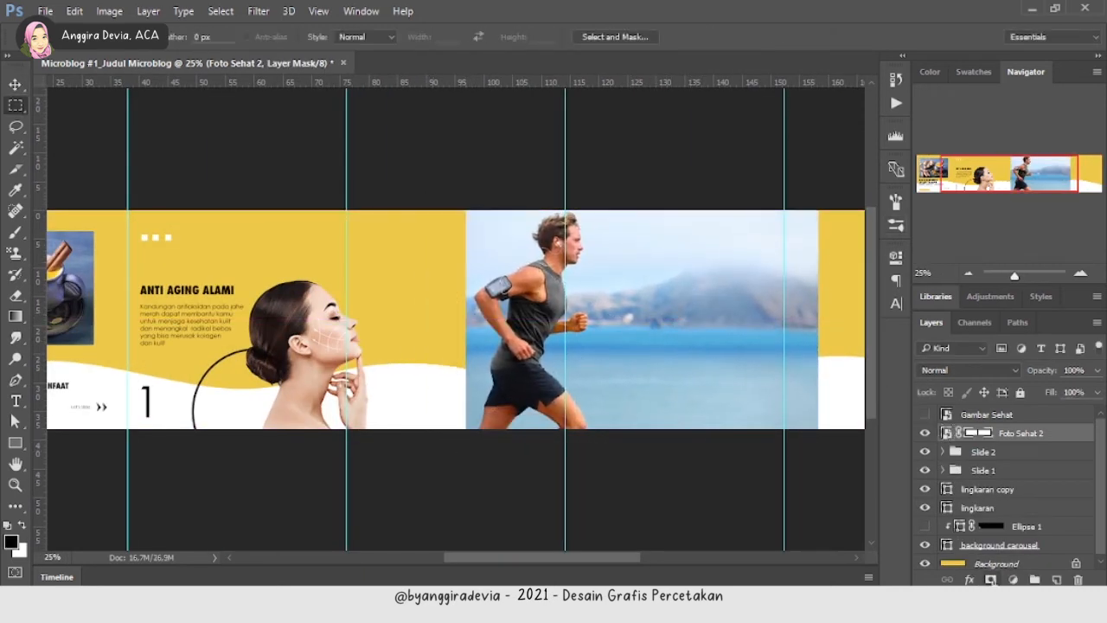
- Mask out the wide lake background in front of the runner, leaving a narrow portrait crop
{"action": "left_click_drag", "start_coordinate": [595, 199], "coordinate": [824, 437]}
{"action": "left_click", "coordinate": [15, 232]}
{"action": "left_click_drag", "start_coordinate": [605, 217], "coordinate": [642, 403]}
{"action": "left_click", "coordinate": [65, 37]}
{"action": "left_click_drag", "start_coordinate": [159, 90], "coordinate": [165, 89]}
{"action": "mouse_move", "coordinate": [614, 224]}
{"action": "left_mouse_down"}
{"action": "mouse_move", "coordinate": [646, 363]}
{"action": "mouse_move", "coordinate": [775, 215]}
{"action": "mouse_move", "coordinate": [792, 415]}
{"action": "left_mouse_up"}
{"action": "key", "text": "ctrl+minus"}
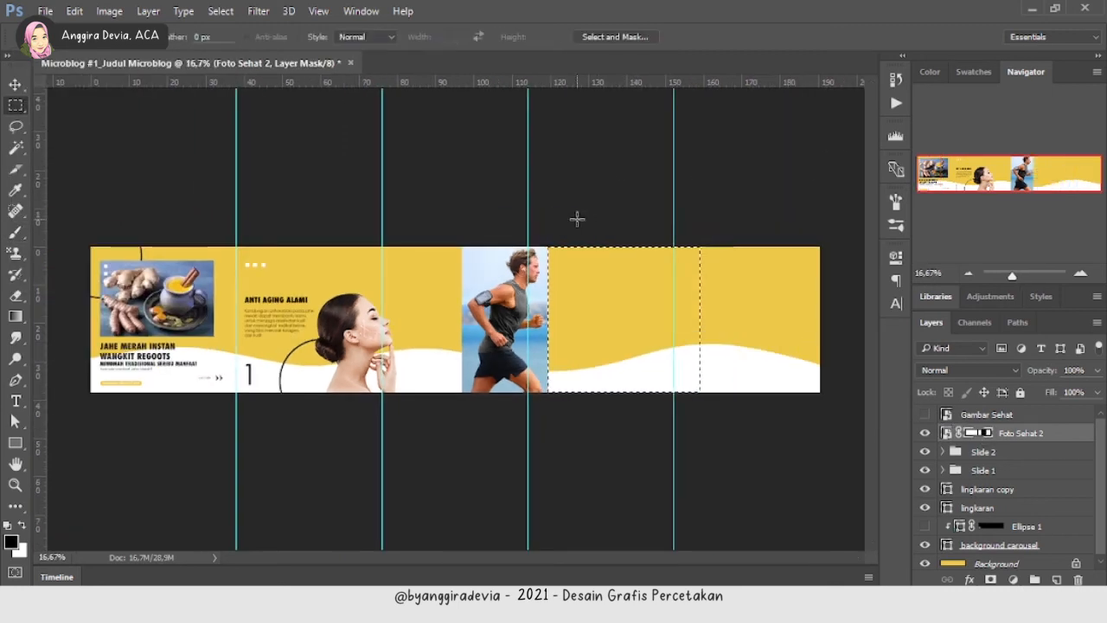
- Scale the woman's photo on the second slide down slightly
{"action": "key", "text": "v"}
{"action": "left_click", "coordinate": [350, 346]}
{"action": "key", "text": "ctrl+t"}
{"action": "left_click_drag", "start_coordinate": [398, 403], "coordinate": [387, 392]}
{"action": "key", "text": "Return"}
- Shrink the cropped running photo and reposition it within the third slide, against the lower edge
{"action": "left_click_drag", "start_coordinate": [509, 333], "coordinate": [490, 333]}
{"action": "key", "text": "ctrl+t"}
{"action": "left_click_drag", "start_coordinate": [428, 245], "coordinate": [477, 274]}
{"action": "left_click_drag", "start_coordinate": [547, 308], "coordinate": [507, 306]}
{"action": "key", "text": "Return"}
- Recolour the Background layer with a blue sampled from the running photo
{"action": "scroll", "coordinate": [1019, 511], "scroll_direction": "down", "scroll_amount": 5}
{"action": "left_click", "coordinate": [1019, 562]}
{"action": "key", "text": "i"}
{"action": "left_click", "coordinate": [517, 350]}
- Mask out the leftover light line along the running photo's upper edge and nudge the photo into position
{"action": "scroll", "coordinate": [1021, 485], "scroll_direction": "up", "scroll_amount": 5}
{"action": "left_click", "coordinate": [1021, 414]}
{"action": "key", "text": "ctrl+plus"}
{"action": "key", "text": "ctrl+plus"}
{"action": "key", "text": "m"}
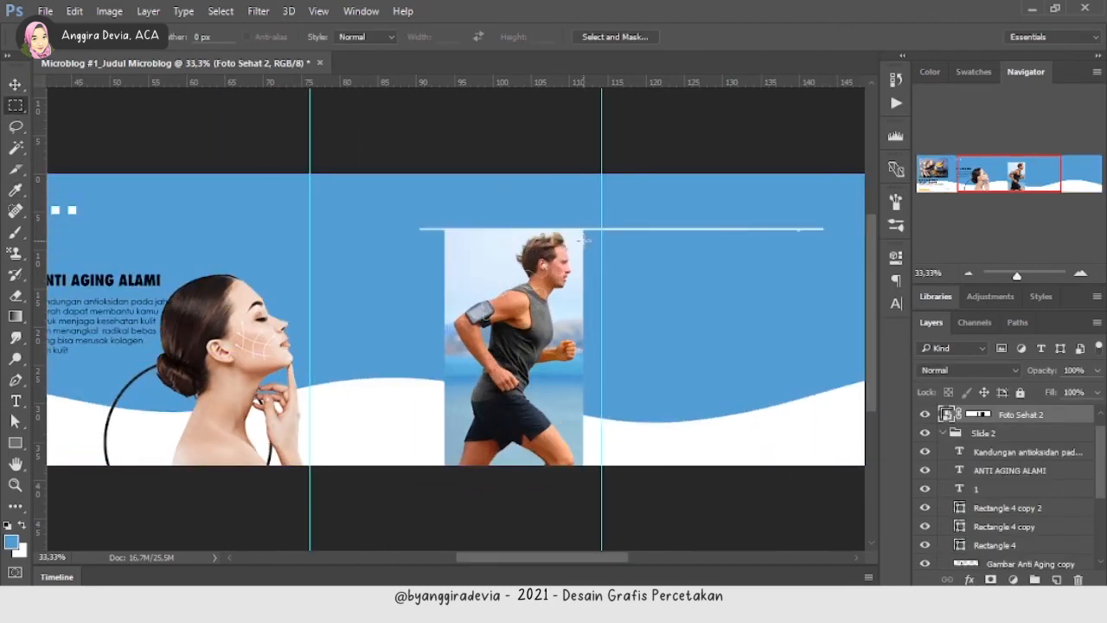
{"action": "key", "text": "ctrl+d"}
{"action": "key", "text": "v"}
{"action": "left_click_drag", "start_coordinate": [551, 275], "coordinate": [554, 275]}
{"action": "key", "text": "ctrl+minus"}
- Add the number "2" to the third slide's white area in the background's blue at 215 pt
{"action": "key", "text": "t"}
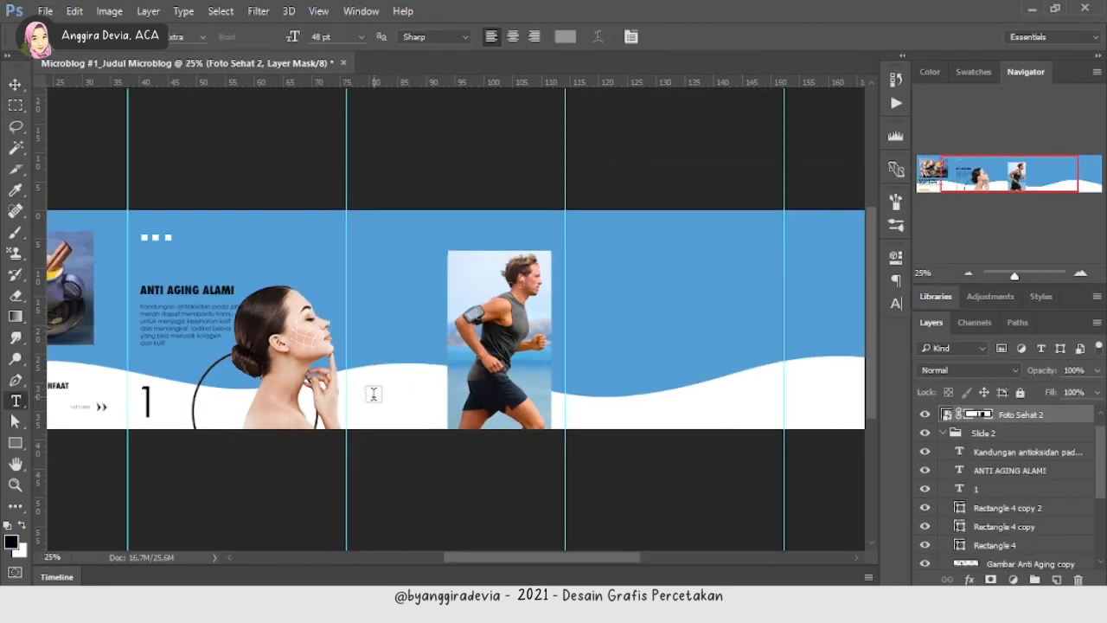
{"action": "left_click", "coordinate": [374, 396]}
{"action": "type", "text": "2"}
{"action": "left_click", "coordinate": [16, 84]}
{"action": "left_click", "coordinate": [565, 37]}
{"action": "left_click", "coordinate": [352, 255]}
{"action": "left_click", "coordinate": [979, 54]}
{"action": "left_click", "coordinate": [986, 415]}
{"action": "left_click", "coordinate": [325, 37]}
{"action": "type", "text": "215"}
- Try Futura typefaces on the second slide's number 1
{"action": "double_click", "coordinate": [151, 403]}
{"action": "left_click", "coordinate": [180, 36]}
{"action": "type", "text": "futura"}
{"action": "key", "text": "Down"}
{"action": "key", "text": "Down"}
{"action": "key", "text": "Down"}
{"action": "key", "text": "Down"}
{"action": "key", "text": "Down"}
{"action": "key", "text": "Down"}
{"action": "key", "text": "Down"}
{"action": "key", "text": "Down"}
{"action": "key", "text": "Down"}
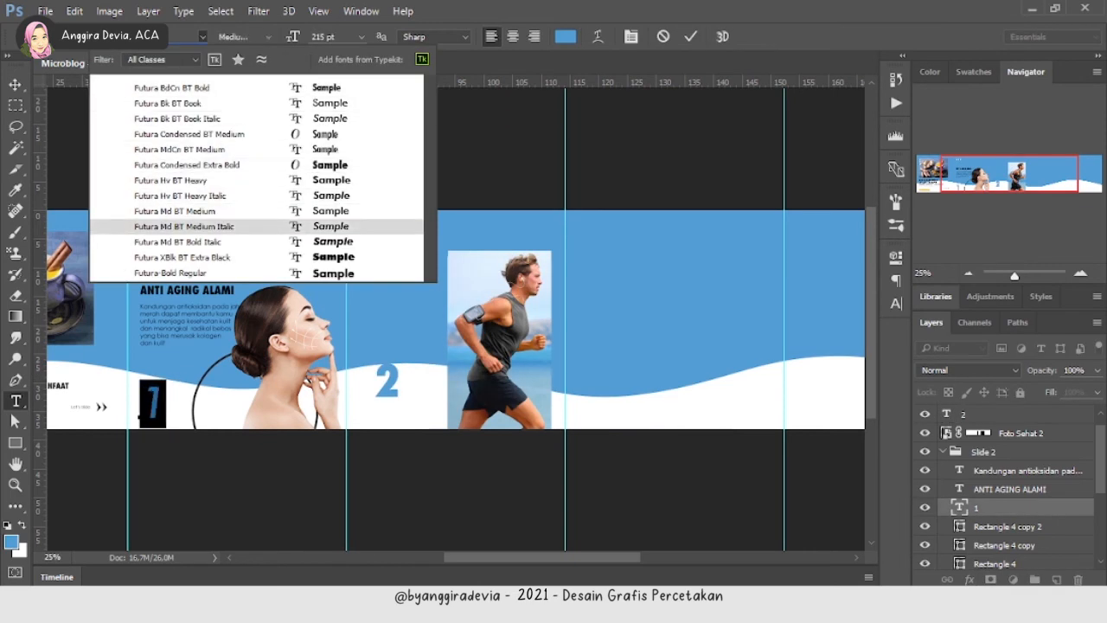
{"action": "key", "text": "Escape"}
{"action": "key", "text": "Escape"}
- Change the third slide's number 2 to a Century typeface
{"action": "double_click", "coordinate": [386, 381]}
{"action": "left_click", "coordinate": [180, 36]}
{"action": "type", "text": "century"}
{"action": "key", "text": "Down"}
{"action": "key", "text": "Return"}
{"action": "left_click", "coordinate": [16, 84]}
{"action": "left_click_drag", "start_coordinate": [382, 397], "coordinate": [633, 383]}
- Paste the heading "MENINGKATKAN SISTEM KEKEBALAN TUBUH" from the source text onto the third slide in a heavy condensed font
{"action": "key", "text": "alt+Tab"}
{"action": "key", "text": "ctrl+c"}
{"action": "key", "text": "alt+Tab"}
{"action": "left_click", "coordinate": [208, 314]}
{"action": "key", "text": "t"}
{"action": "left_click", "coordinate": [366, 284]}
{"action": "key", "text": "ctrl+v"}
{"action": "key", "text": "ctrl+a"}
{"action": "left_click", "coordinate": [180, 37]}
{"action": "key", "text": "Tab"}
- Position the heading beside the runner and place a circle copy behind the photo at the third slide's upper edge
{"action": "left_click", "coordinate": [16, 84]}
{"action": "left_click_drag", "start_coordinate": [394, 283], "coordinate": [389, 284]}
{"action": "left_click", "coordinate": [222, 413]}
{"action": "left_click_drag", "start_coordinate": [520, 199], "coordinate": [516, 208]}
- Duplicate the second slide's three white squares and place the copies above the third slide's heading
{"action": "key", "text": "ctrl+plus"}
{"action": "scroll", "coordinate": [517, 208], "scroll_direction": "left", "scroll_amount": 3}
{"action": "left_click", "coordinate": [200, 209]}
{"action": "left_click", "coordinate": [1007, 450], "text": "shift"}
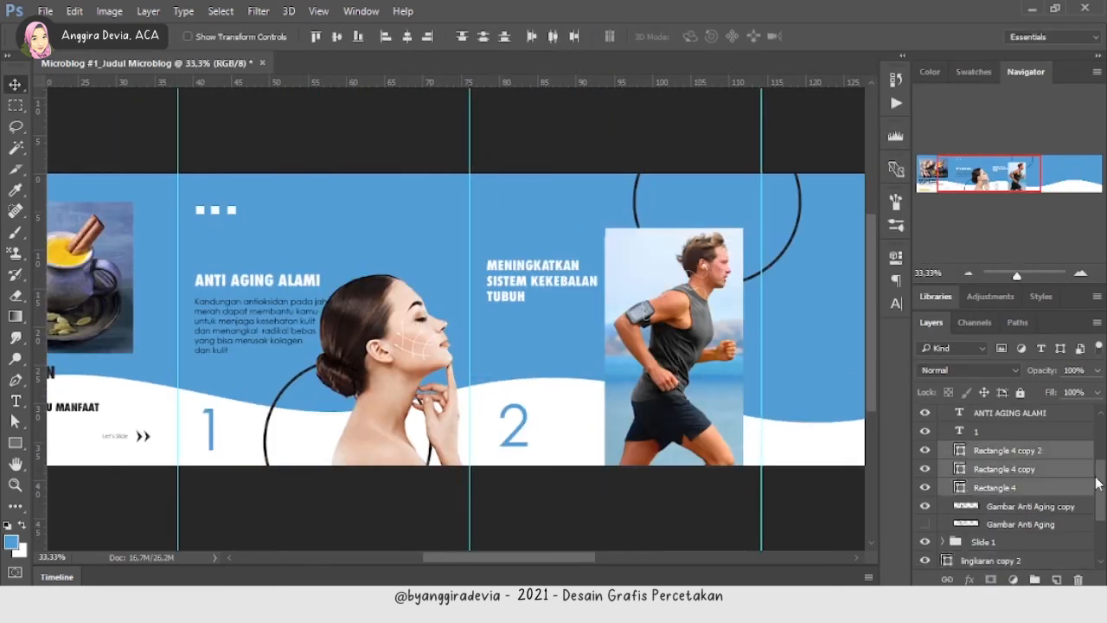
{"action": "key", "text": "ctrl+j"}
{"action": "left_click_drag", "start_coordinate": [1015, 451], "coordinate": [1015, 413]}
{"action": "left_click_drag", "start_coordinate": [236, 214], "coordinate": [531, 210]}
- Paste the "Jahe Merah instan Wangkit Regoots" paragraph below the third slide's heading and change it to a regular-weight font
{"action": "key", "text": "t"}
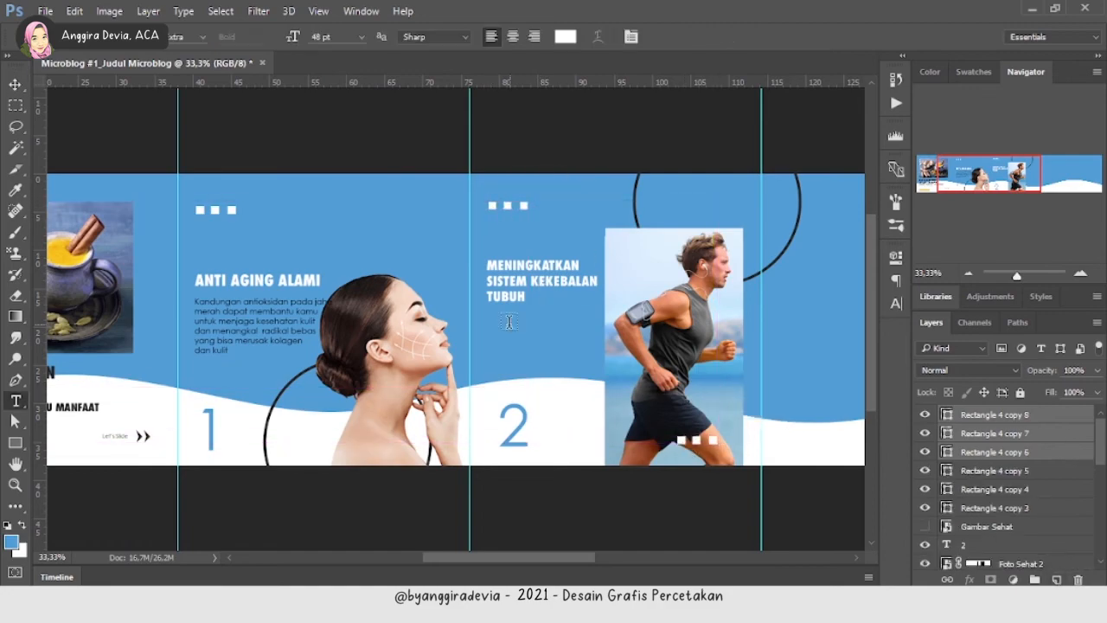
{"action": "key", "text": "alt+Tab"}
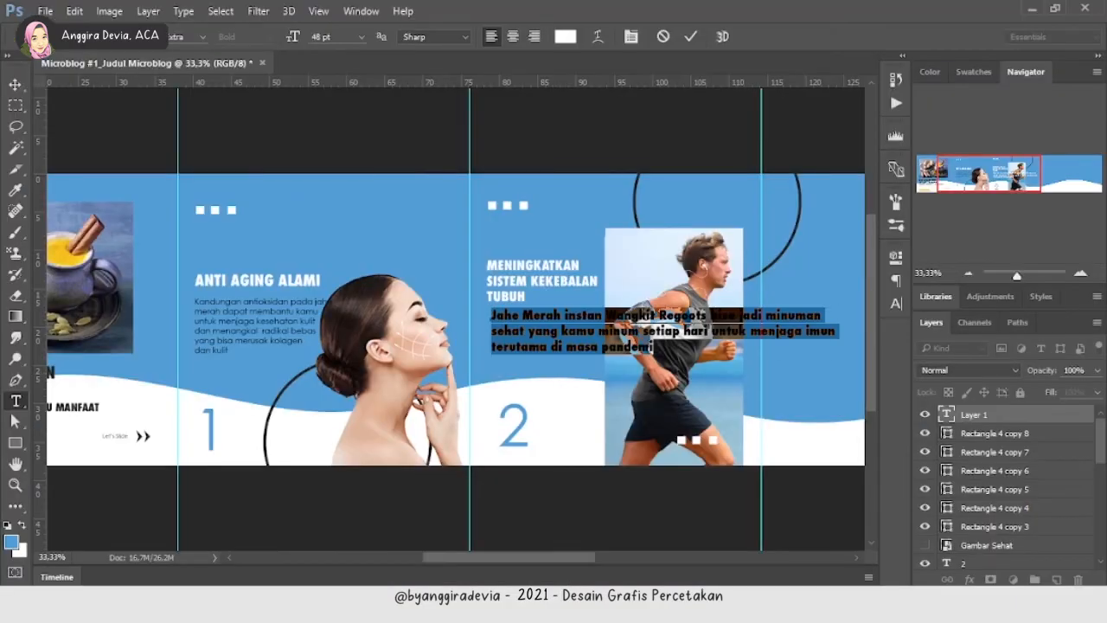
{"action": "left_click", "coordinate": [202, 37]}
{"action": "left_click", "coordinate": [199, 130]}
{"action": "left_click", "coordinate": [992, 419]}
- Set the third slide's paragraph to black at 30 pt and break its lines to fit beside the runner
{"action": "double_click", "coordinate": [947, 414]}
{"action": "left_click", "coordinate": [565, 36]}
{"action": "left_click", "coordinate": [554, 342]}
{"action": "left_click", "coordinate": [979, 118]}
{"action": "left_click", "coordinate": [361, 37]}
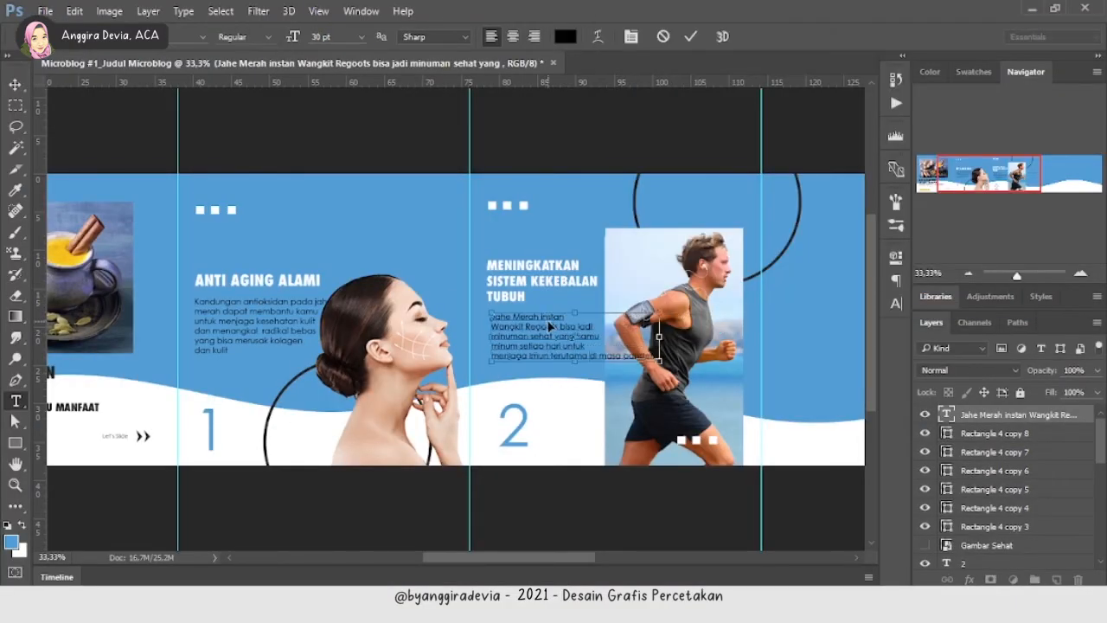
{"action": "left_click", "coordinate": [589, 356]}
{"action": "key", "text": "Return"}
- Align the paragraph under the heading and move the heading and paragraph up together
{"action": "left_click", "coordinate": [15, 84]}
{"action": "left_click_drag", "start_coordinate": [533, 347], "coordinate": [528, 347]}
{"action": "left_click", "coordinate": [519, 281], "text": "shift"}
{"action": "left_click_drag", "start_coordinate": [510, 283], "coordinate": [511, 273]}
{"action": "left_click", "coordinate": [644, 346]}
- Try placing the Foto Kunyit Bubuk photo on the fourth slide, enlarged to about 129%
{"action": "left_click_drag", "start_coordinate": [519, 346], "coordinate": [707, 365]}
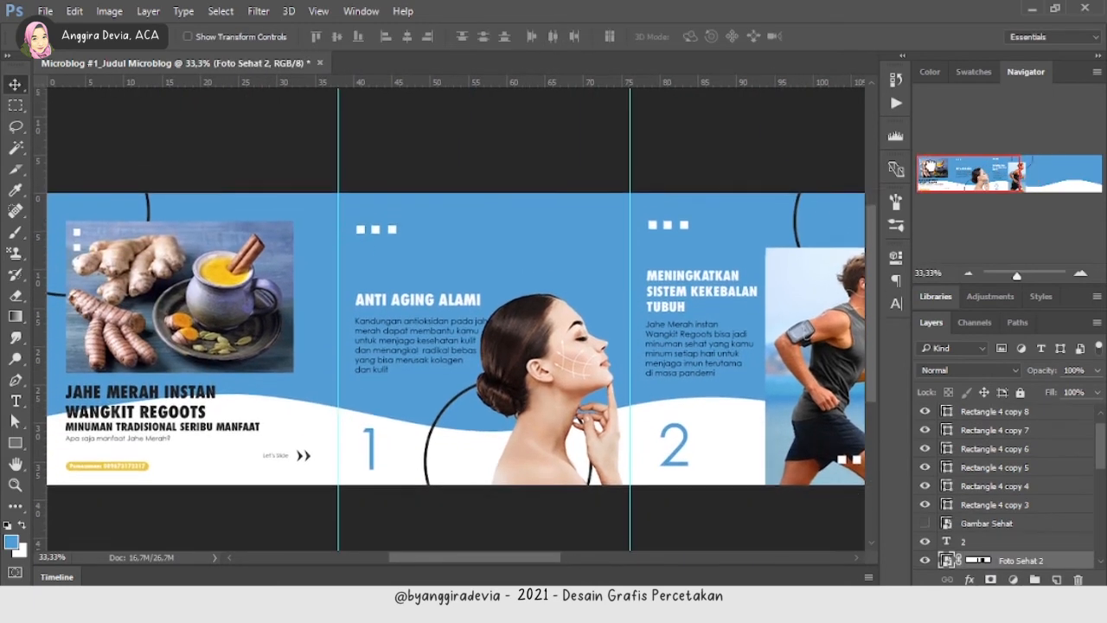
{"action": "left_click_drag", "start_coordinate": [804, 346], "coordinate": [337, 333]}
{"action": "key", "text": "alt+Tab"}
{"action": "key", "text": "alt+Tab"}
{"action": "left_click", "coordinate": [233, 149]}
{"action": "left_click_drag", "start_coordinate": [233, 149], "coordinate": [449, 346]}
{"action": "left_click_drag", "start_coordinate": [384, 315], "coordinate": [618, 258]}
{"action": "left_click_drag", "start_coordinate": [672, 341], "coordinate": [745, 385]}
{"action": "left_click_drag", "start_coordinate": [712, 360], "coordinate": [764, 360]}
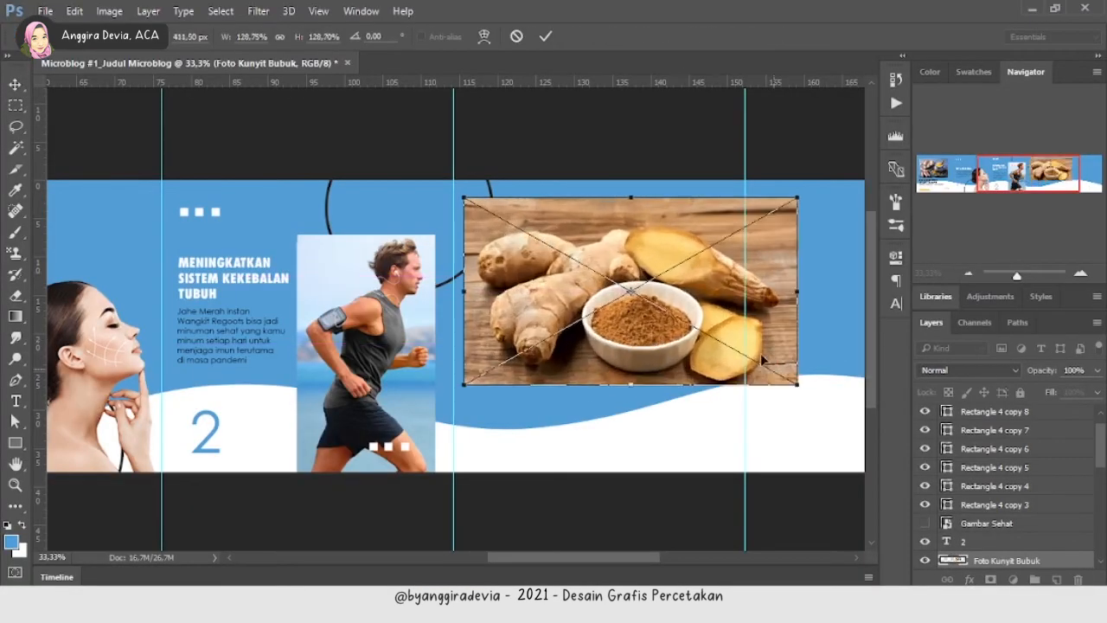
{"action": "key", "text": "Return"}
{"action": "key", "text": "Delete"}
- Group all of the third slide's layers and name the group "Slide 3"
{"action": "left_click", "coordinate": [999, 414]}
{"action": "left_click_drag", "start_coordinate": [1102, 443], "coordinate": [1102, 509]}
{"action": "left_click", "coordinate": [1061, 439], "text": "shift"}
{"action": "key", "text": "ctrl+g"}
{"action": "double_click", "coordinate": [983, 414]}
{"action": "type", "text": "Slide 3"}
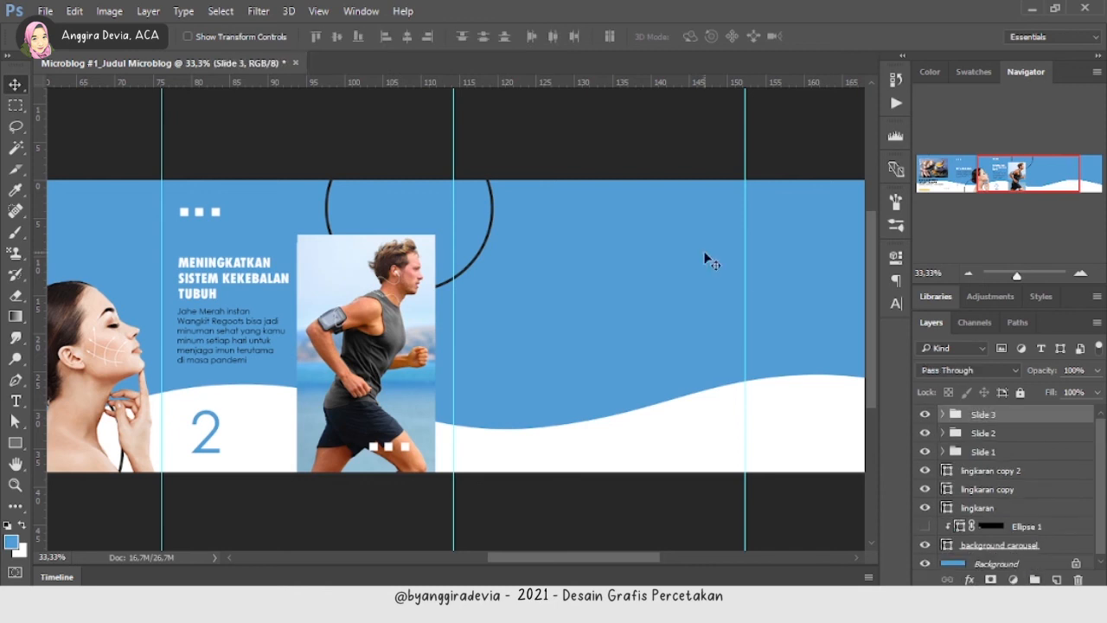
- Draw a closed, curved freeform shape with the Pen tool around the runner photo on the third slide
{"action": "left_click", "coordinate": [372, 346]}
{"action": "left_click", "coordinate": [1100, 564]}
{"action": "key", "text": "p"}
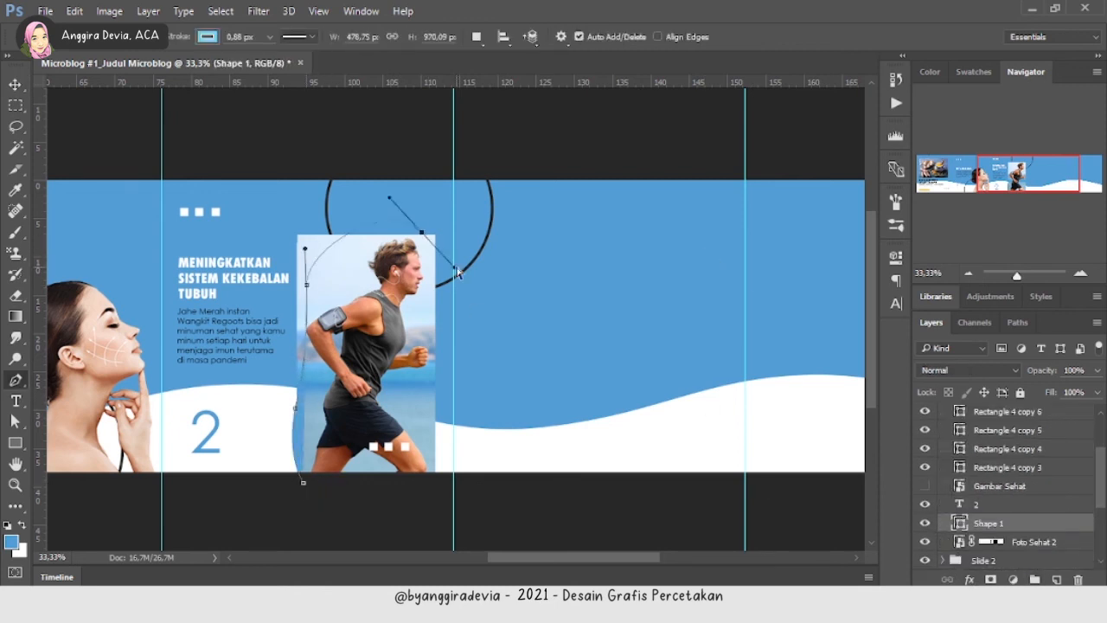
{"action": "left_click_drag", "start_coordinate": [466, 296], "coordinate": [468, 298]}
{"action": "left_click", "coordinate": [453, 496]}
{"action": "left_click", "coordinate": [303, 483]}
- Move the runner photo above the curved shape, clip it to the shape and adjust its placement inside
{"action": "left_click_drag", "start_coordinate": [1029, 541], "coordinate": [1029, 515]}
{"action": "left_click", "coordinate": [995, 487], "text": "shift"}
{"action": "left_click", "coordinate": [1016, 495], "text": "alt"}
{"action": "key", "text": "ctrl+t"}
{"action": "left_click_drag", "start_coordinate": [677, 234], "coordinate": [729, 206]}
{"action": "left_click_drag", "start_coordinate": [415, 346], "coordinate": [425, 347]}
{"action": "key", "text": "Return"}
- Try a white duplicate of the curved shape as an offset outline behind the runner photo
{"action": "left_click", "coordinate": [1018, 503]}
{"action": "key", "text": "u"}
{"action": "left_click", "coordinate": [123, 36]}
{"action": "key", "text": "v"}
{"action": "key", "text": "ctrl+j"}
{"action": "left_click", "coordinate": [1010, 525]}
{"action": "left_click", "coordinate": [1019, 495], "text": "alt"}
{"action": "key", "text": "u"}
{"action": "left_click", "coordinate": [123, 37]}
{"action": "left_click", "coordinate": [161, 139]}
{"action": "key", "text": "v"}
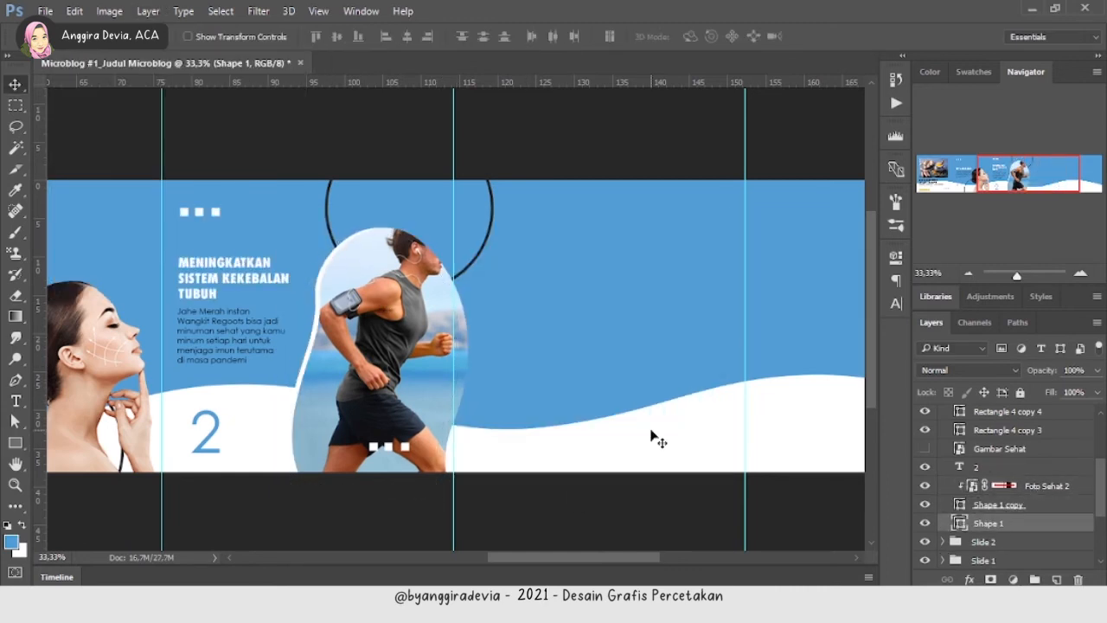
{"action": "key", "text": "Delete"}
- Add a softened black Multiply drop shadow at 19 px distance to the runner's shape and reposition the photo
{"action": "right_click", "coordinate": [1059, 506]}
{"action": "left_click", "coordinate": [822, 21]}
{"action": "left_click", "coordinate": [509, 319]}
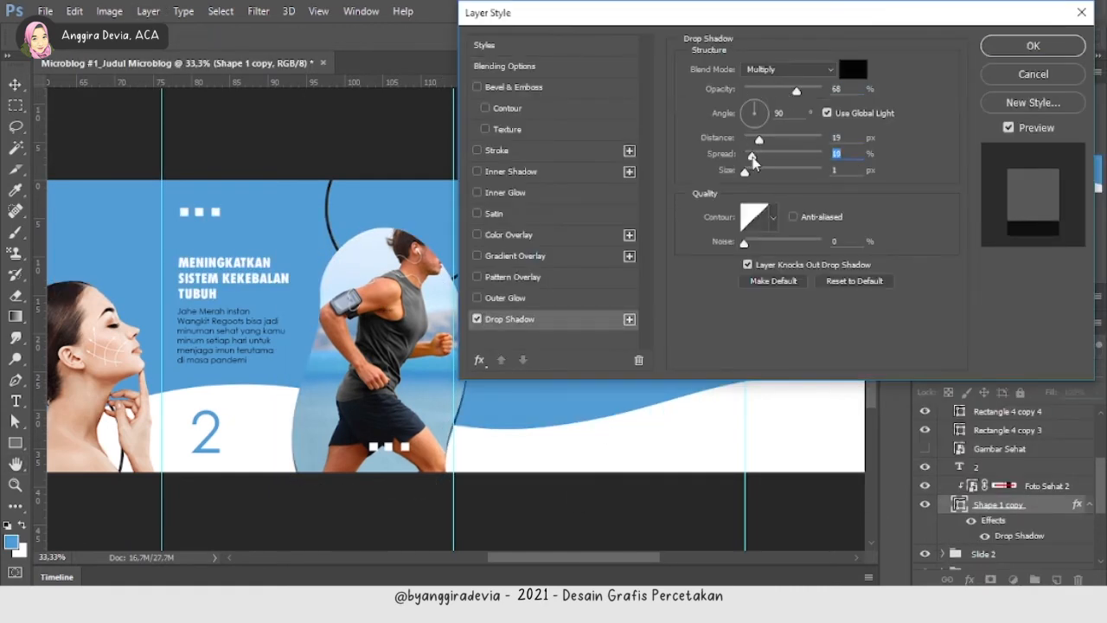
{"action": "left_click_drag", "start_coordinate": [798, 91], "coordinate": [781, 92]}
{"action": "left_click", "coordinate": [995, 48]}
{"action": "left_click", "coordinate": [1047, 487]}
{"action": "left_click_drag", "start_coordinate": [438, 302], "coordinate": [426, 320]}
{"action": "scroll", "coordinate": [960, 450], "scroll_direction": "up", "scroll_amount": 3}
- Place the Foto Kunyit Bubuk photo on the fourth slide, against the canvas's upper edge
{"action": "left_click", "coordinate": [943, 414]}
{"action": "key", "text": "ctrl+minus"}
{"action": "key", "text": "alt+Tab"}
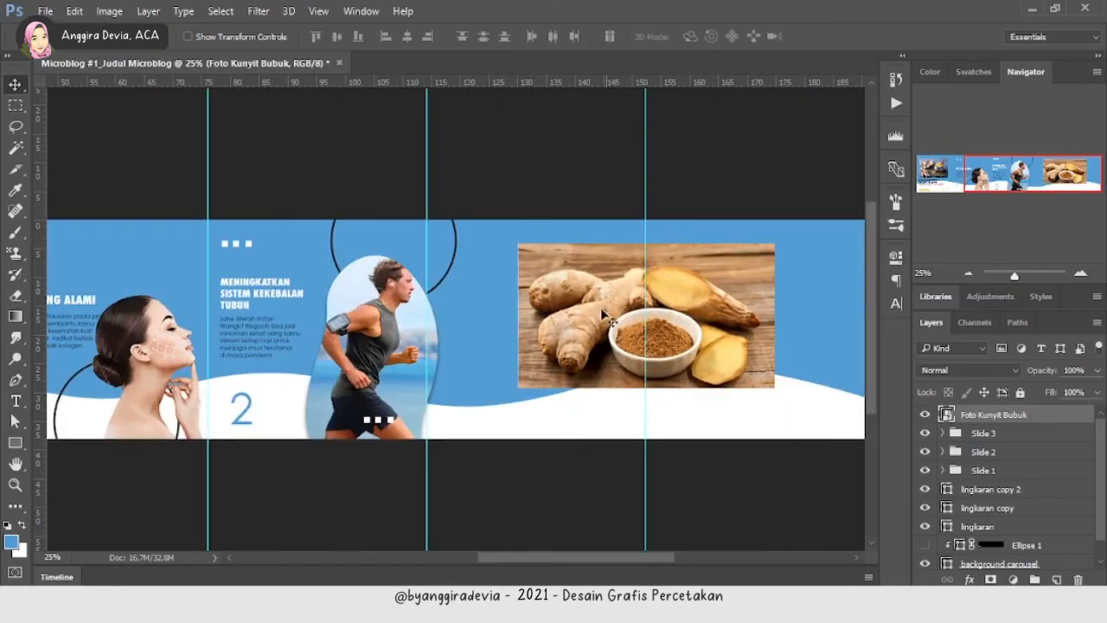
{"action": "mouse_move", "coordinate": [584, 313]}
{"action": "left_mouse_down"}
{"action": "mouse_move", "coordinate": [637, 342]}
{"action": "mouse_move", "coordinate": [569, 293]}
{"action": "left_mouse_up"}
- Draw a curved freeform shape over the ginger powder photo and clip the photo to it
{"action": "key", "text": "p"}
{"action": "left_click", "coordinate": [557, 192]}
{"action": "left_click_drag", "start_coordinate": [537, 258], "coordinate": [558, 308]}
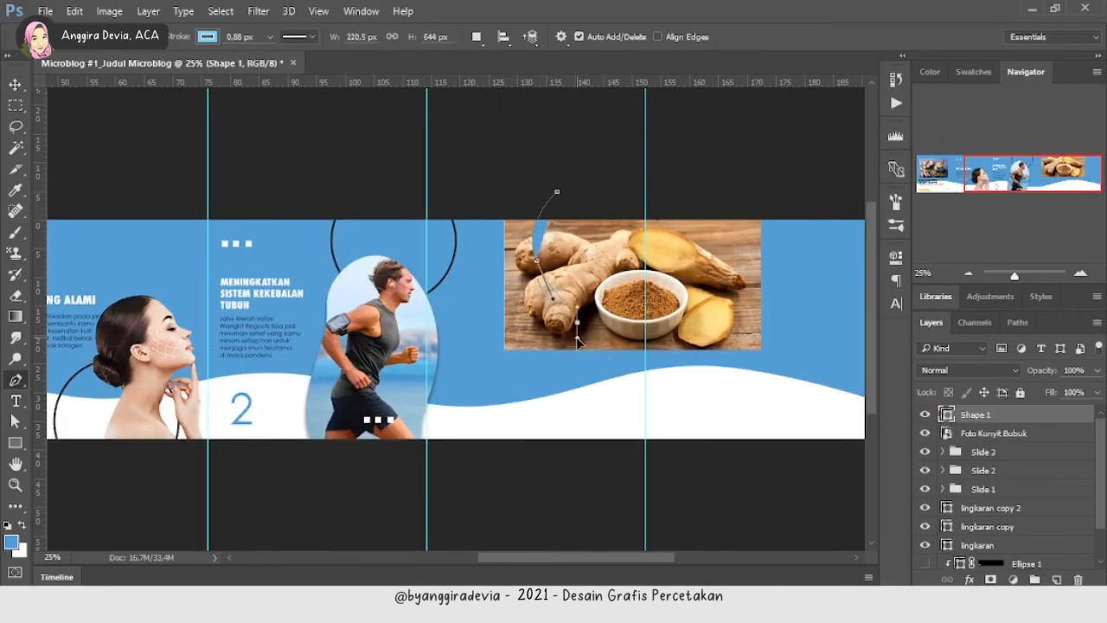
{"action": "left_click_drag", "start_coordinate": [669, 344], "coordinate": [683, 339]}
{"action": "left_click_drag", "start_coordinate": [713, 306], "coordinate": [735, 284]}
{"action": "left_click_drag", "start_coordinate": [731, 208], "coordinate": [719, 195]}
{"action": "left_click", "coordinate": [557, 192]}
{"action": "left_click_drag", "start_coordinate": [1047, 434], "coordinate": [1047, 407]}
{"action": "key", "text": "ctrl+alt+g"}
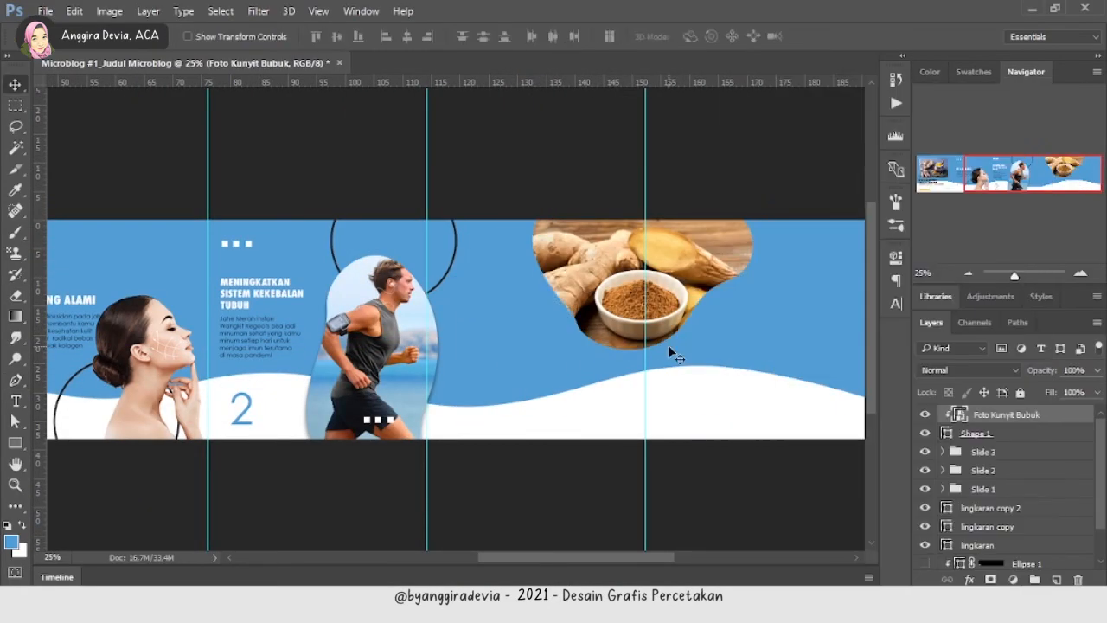
- Add a drop shadow to the ginger photo's curved shape
{"action": "double_click", "coordinate": [1050, 436]}
{"action": "left_click", "coordinate": [513, 321]}
{"action": "left_click", "coordinate": [1033, 46]}
{"action": "left_click_drag", "start_coordinate": [691, 273], "coordinate": [693, 278]}
- Apply a Multiply drop shadow to the woman's photo with opacity 35%, distance 19 px, spread 8% and size 21 px
{"action": "left_click", "coordinate": [154, 364]}
{"action": "right_click", "coordinate": [1052, 565]}
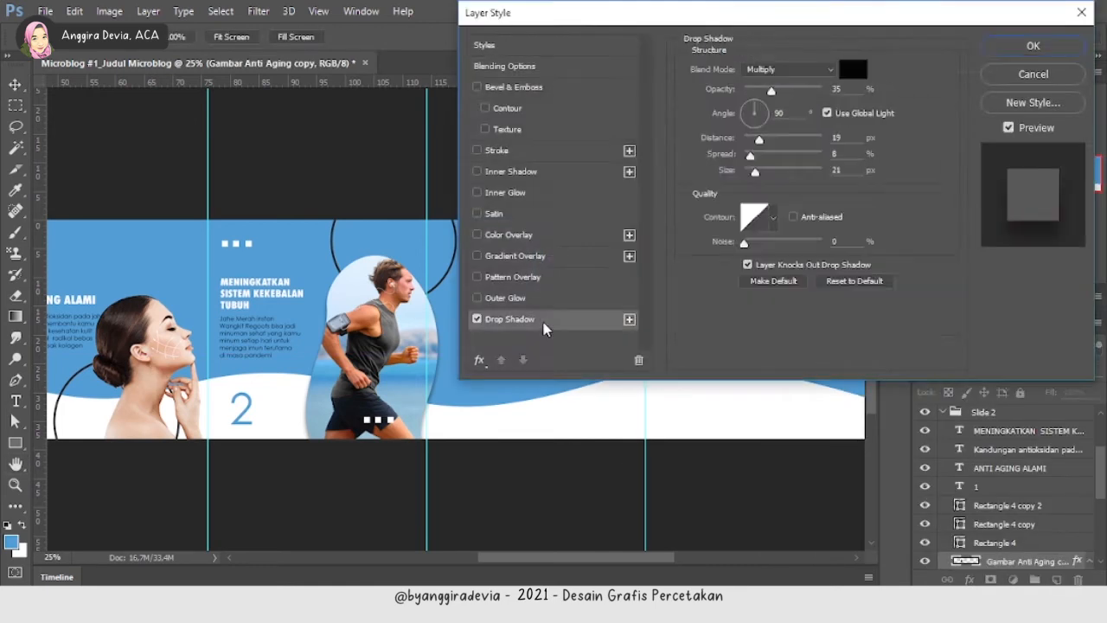
{"action": "key", "text": "Return"}
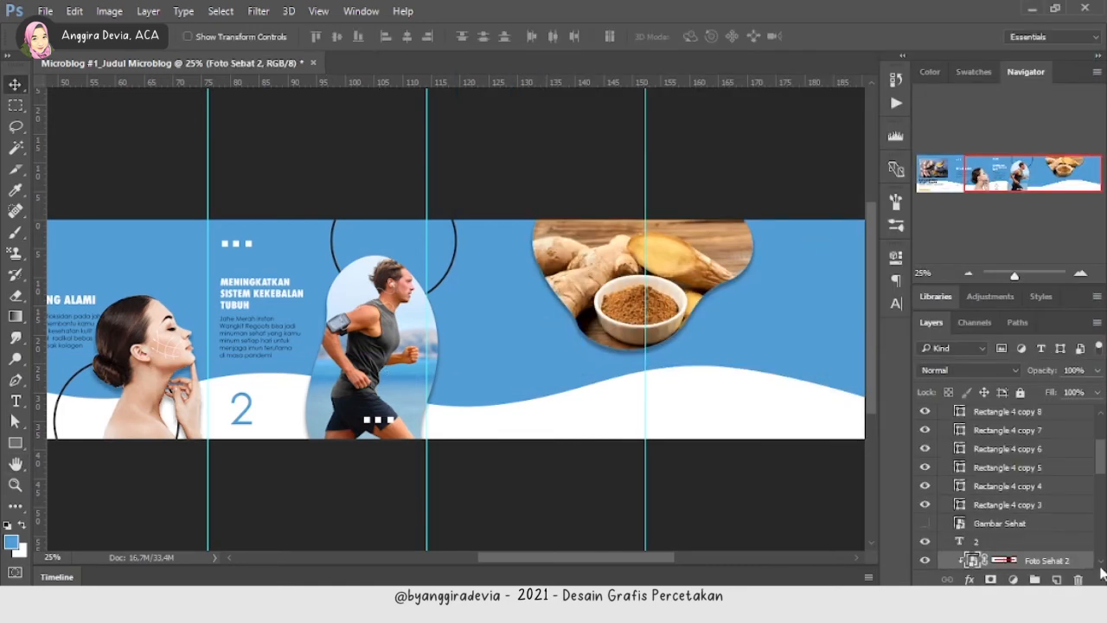
- Copy the black ring beneath the ginger bowl and add a blue 215 pt number 3 on the white wave below
{"action": "left_click_drag", "start_coordinate": [443, 269], "coordinate": [682, 356]}
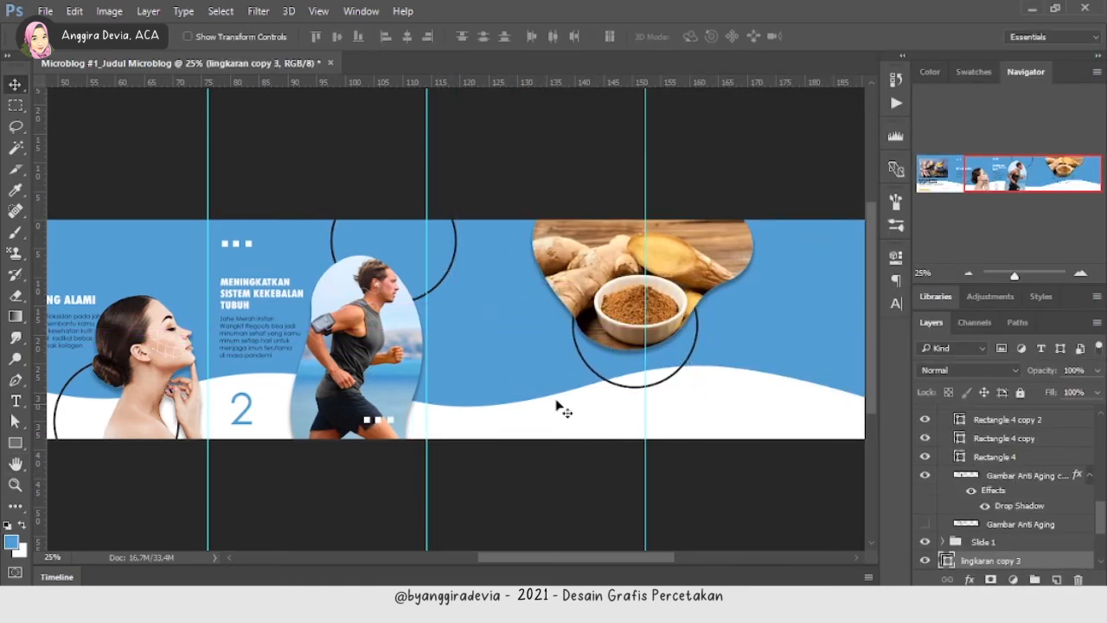
{"action": "left_click", "coordinate": [663, 336]}
{"action": "key", "text": "r"}
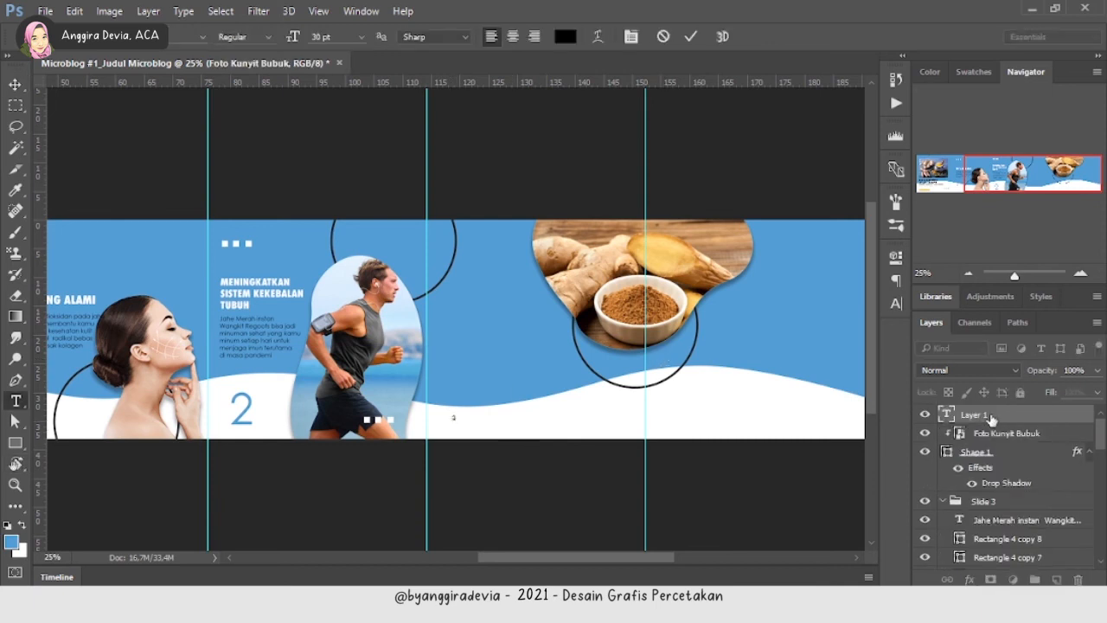
{"action": "type", "text": "3"}
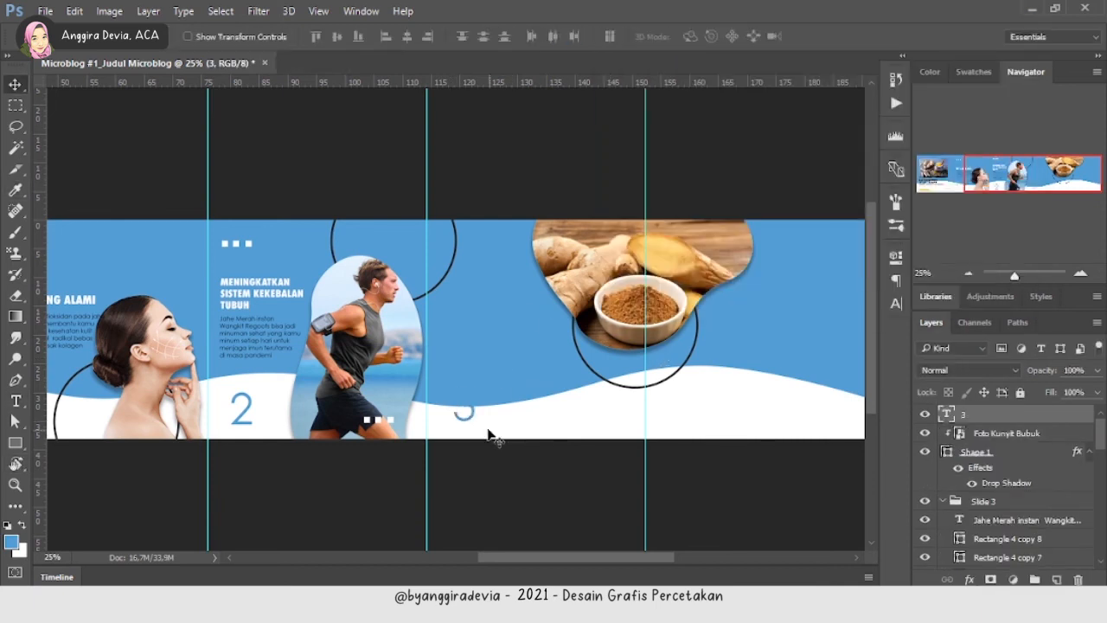
{"action": "left_click_drag", "start_coordinate": [379, 335], "coordinate": [629, 337]}
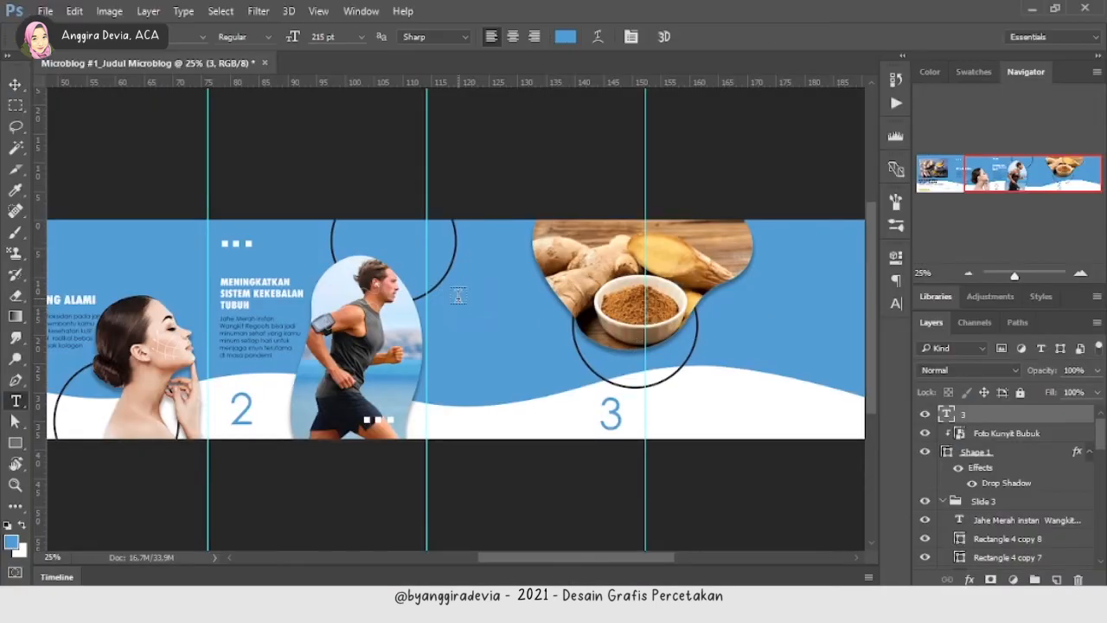
- Add the white 48 pt heading "MANISNYA" BISA MENGURANGI PERADANGAN in three lines at the left of the fourth slide, with quotes around MANISNYA
{"action": "key", "text": "ctrl+v"}
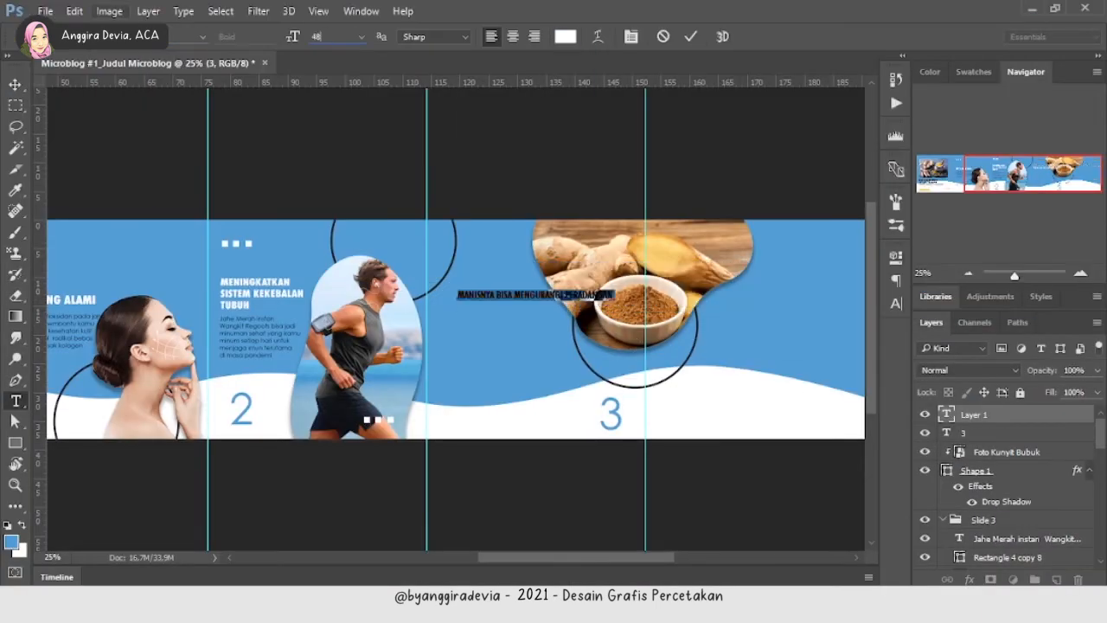
{"action": "left_click", "coordinate": [203, 37]}
{"action": "left_click", "coordinate": [191, 99]}
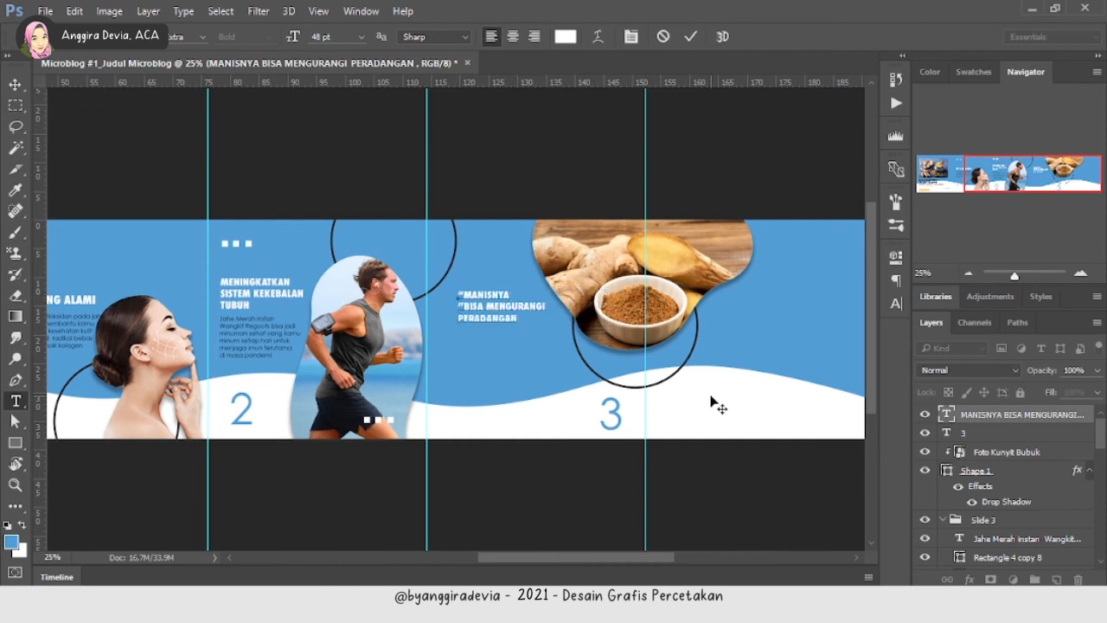
{"action": "key", "text": "BackSpace"}
{"action": "key", "text": "Left"}
{"action": "type", "text": "\""}
{"action": "key", "text": "ctrl+Return"}
{"action": "key", "text": "v"}
{"action": "left_click_drag", "start_coordinate": [501, 301], "coordinate": [475, 287]}
- Move the ring down behind the runner's lower edge and copy the three white squares above the fourth slide's heading
{"action": "left_click_drag", "start_coordinate": [447, 252], "coordinate": [392, 306]}
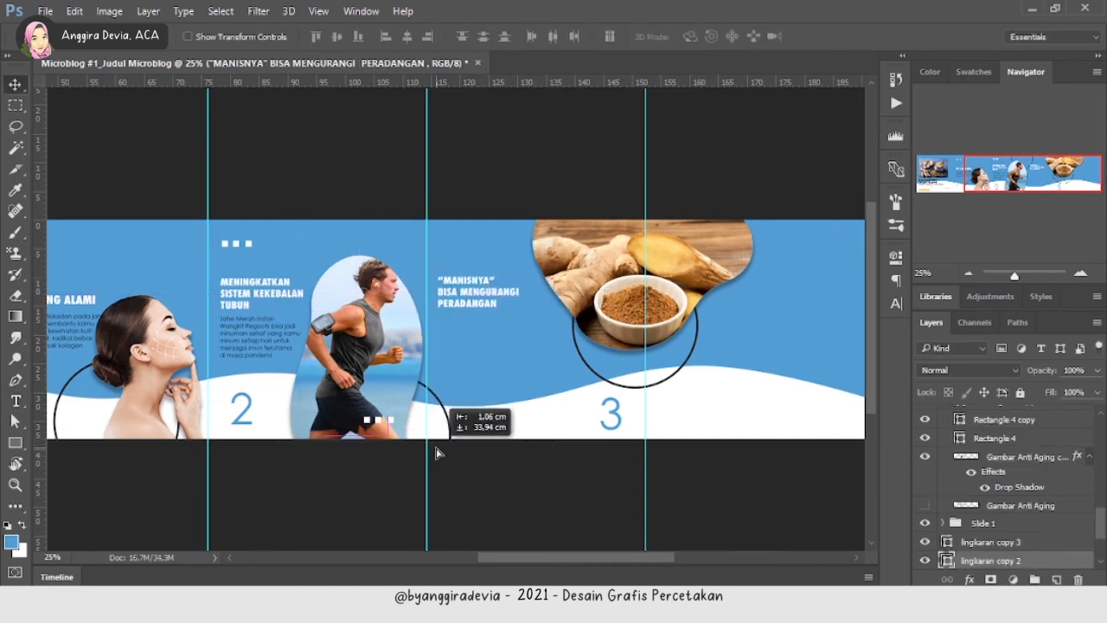
{"action": "left_click", "coordinate": [249, 244]}
{"action": "left_click", "coordinate": [237, 244], "text": "shift"}
{"action": "left_click", "coordinate": [224, 244], "text": "shift"}
{"action": "key", "text": "ctrl+j"}
{"action": "left_click_drag", "start_coordinate": [999, 417], "coordinate": [1006, 376]}
{"action": "left_click_drag", "start_coordinate": [250, 245], "coordinate": [470, 246]}
- Add the Jahe Merah Wangkit Regoots paragraph under the fourth slide's heading in black 30 pt, broken into four lines
{"action": "left_click", "coordinate": [458, 298]}
{"action": "key", "text": "t"}
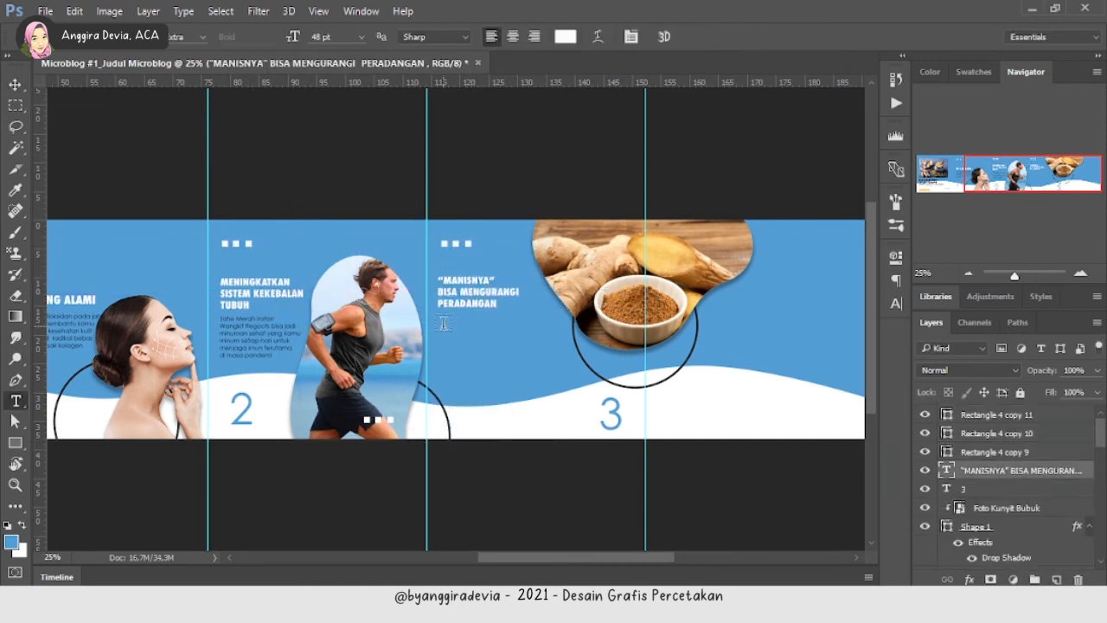
{"action": "left_click", "coordinate": [443, 324]}
{"action": "key", "text": "ctrl+v"}
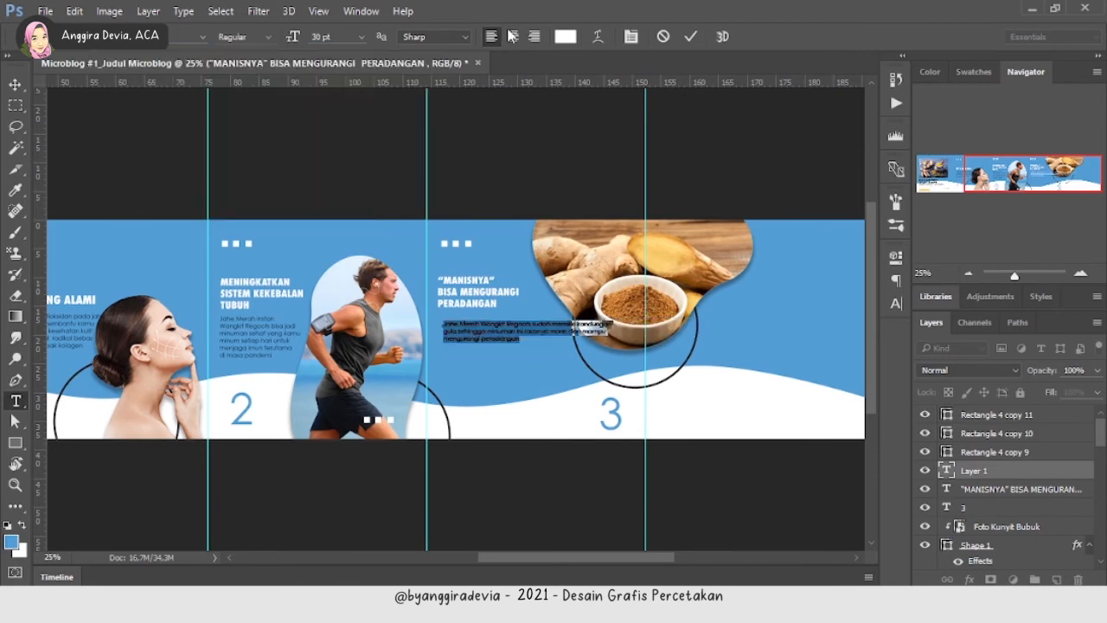
{"action": "left_click", "coordinate": [689, 37]}
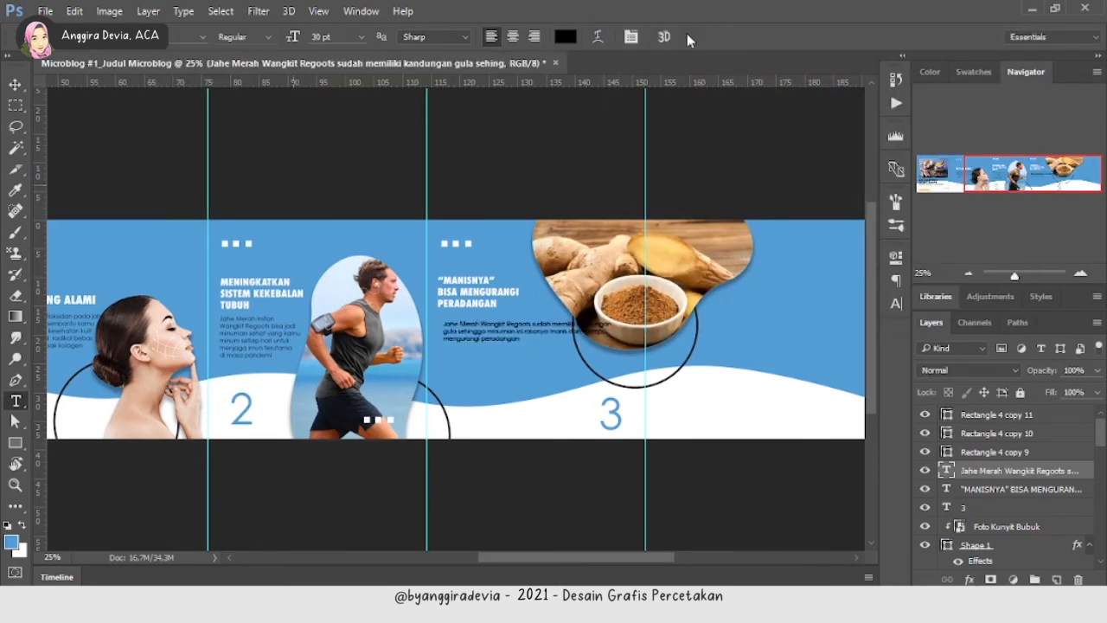
{"action": "key", "text": "ctrl+plus"}
{"action": "left_click", "coordinate": [510, 320]}
{"action": "left_click", "coordinate": [1002, 472]}
{"action": "left_click_drag", "start_coordinate": [482, 279], "coordinate": [494, 286]}
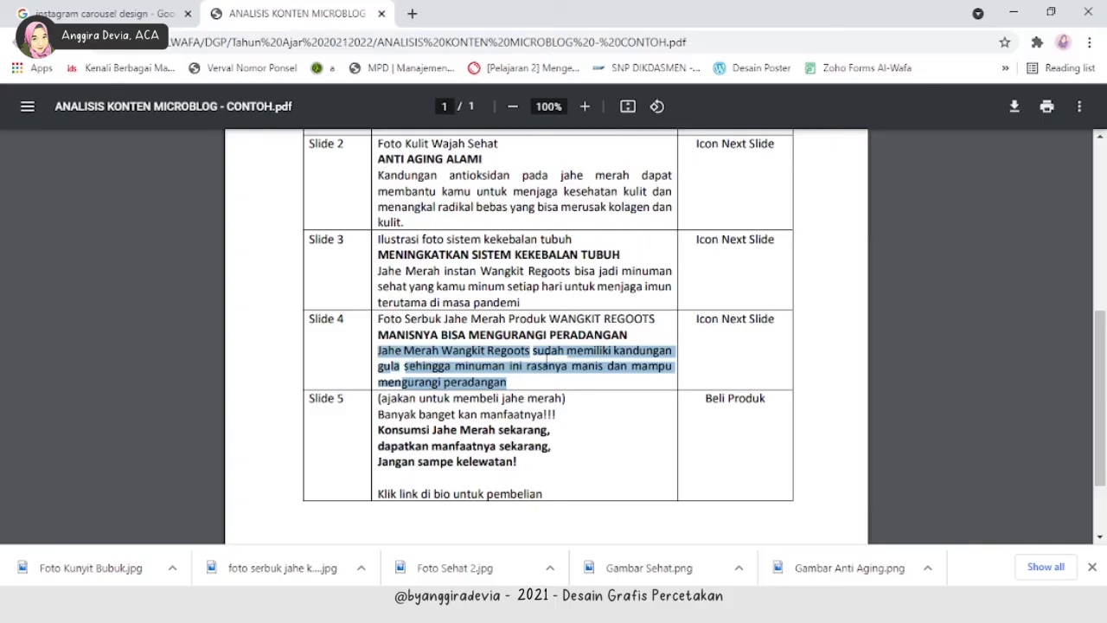
- Add "Banyak banget kan manfaatnya!!!" and "Klik link di bio untuk pembelian atau hubungi nomor di bawah ini!" to the fifth slide's white area
{"action": "left_click", "coordinate": [493, 430]}
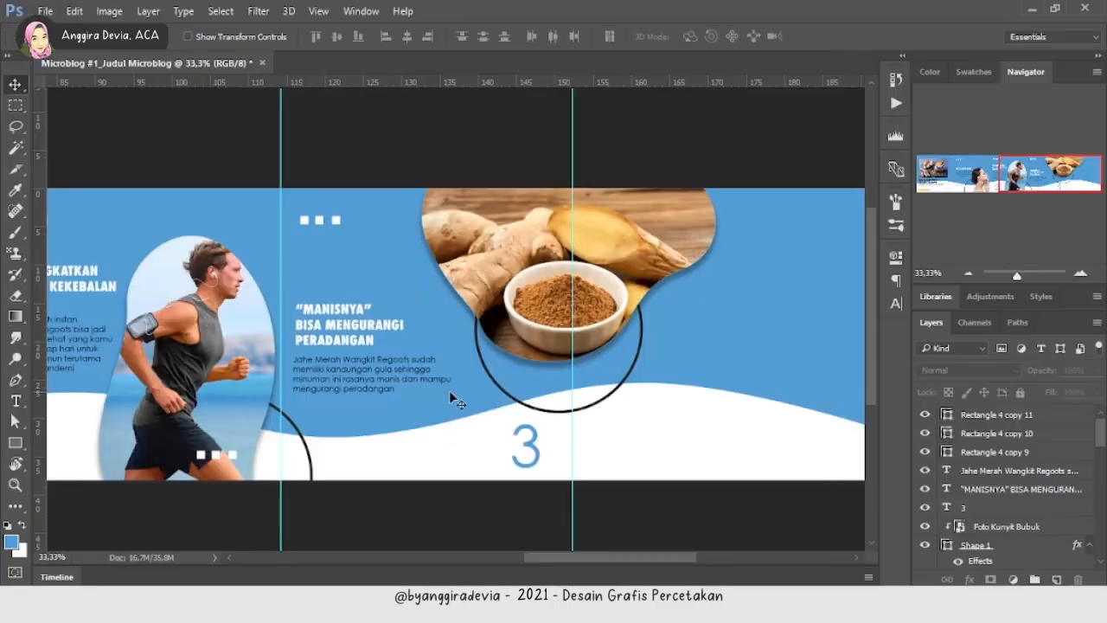
{"action": "key", "text": "ctrl+minus"}
{"action": "key", "text": "ctrl+v"}
{"action": "left_click_drag", "start_coordinate": [720, 258], "coordinate": [594, 425]}
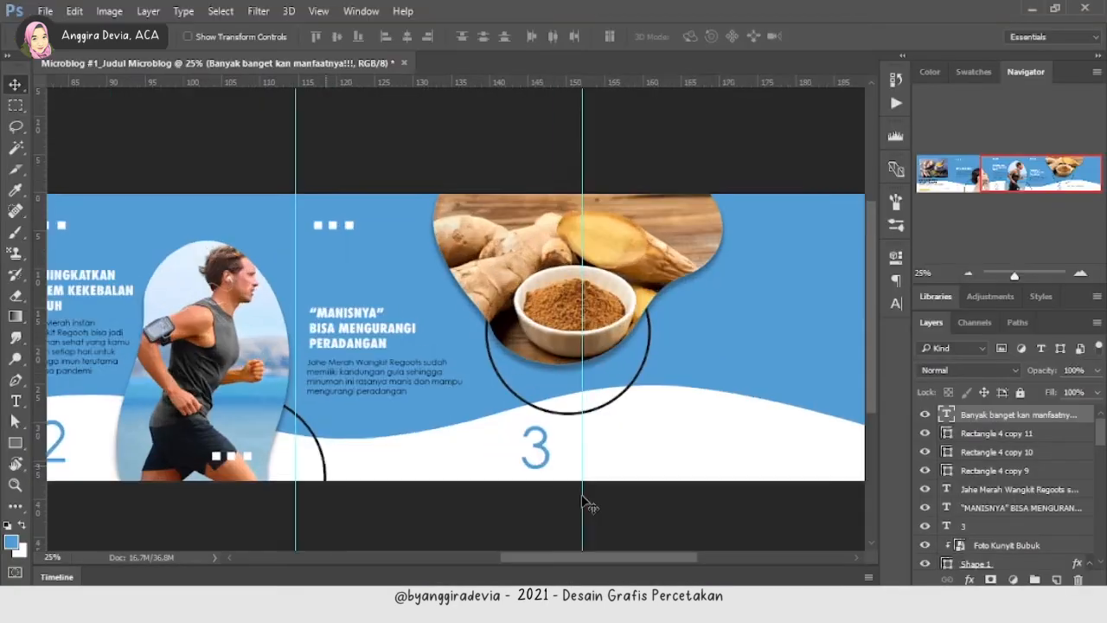
{"action": "double_click", "coordinate": [631, 433]}
{"action": "type", "text": "i bawah ini"}
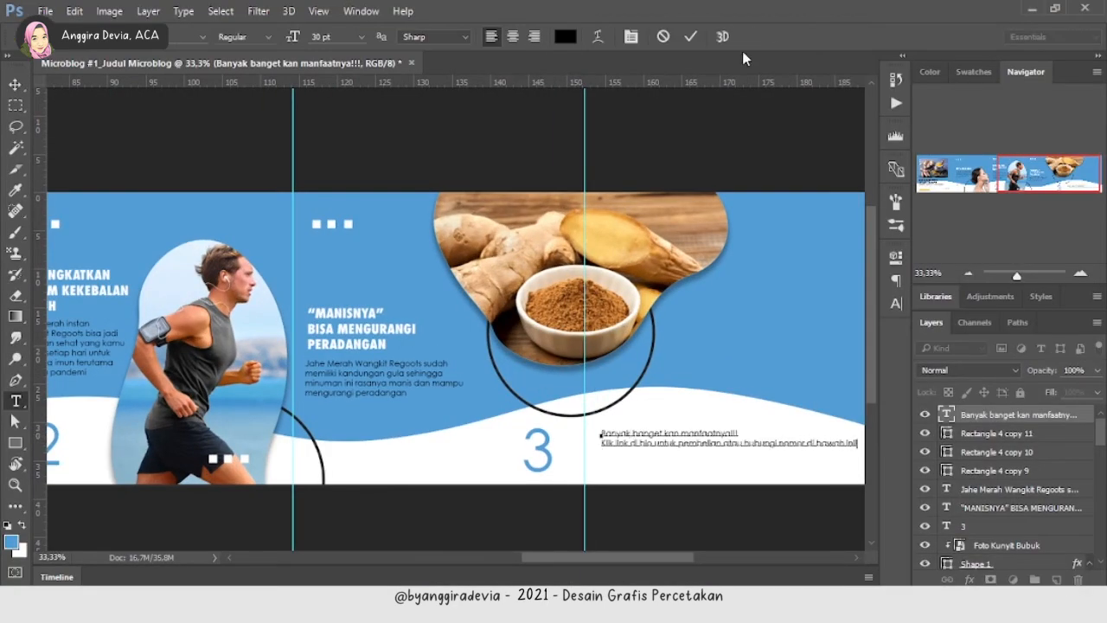
{"action": "left_click", "coordinate": [690, 36]}
{"action": "key", "text": "v"}
- Duplicate the first slide's yellow order label with its text and bring the copies to the front of the layer stack
{"action": "scroll", "coordinate": [672, 393], "scroll_direction": "down", "scroll_amount": 2}
{"action": "scroll", "coordinate": [179, 389], "scroll_direction": "up", "scroll_amount": 1}
{"action": "left_click", "coordinate": [92, 372]}
{"action": "left_click", "coordinate": [63, 372], "text": "shift"}
{"action": "key", "text": "ctrl+j"}
{"action": "left_click_drag", "start_coordinate": [1034, 530], "coordinate": [1020, 410]}
- Move the copied order label under the fifth slide's contact text and resize it to fit there
{"action": "scroll", "coordinate": [752, 288], "scroll_direction": "down", "scroll_amount": 1}
{"action": "key", "text": "ctrl+t"}
{"action": "left_click_drag", "start_coordinate": [132, 382], "coordinate": [714, 382]}
{"action": "key", "text": "Return"}
{"action": "scroll", "coordinate": [761, 355], "scroll_direction": "up", "scroll_amount": 4}
{"action": "scroll", "coordinate": [192, 327], "scroll_direction": "down", "scroll_amount": 1}
{"action": "key", "text": "shift+Up"}
{"action": "key", "text": "shift+Up"}
{"action": "key", "text": "ctrl+t"}
{"action": "left_click_drag", "start_coordinate": [480, 466], "coordinate": [526, 470]}
{"action": "key", "text": "Return"}
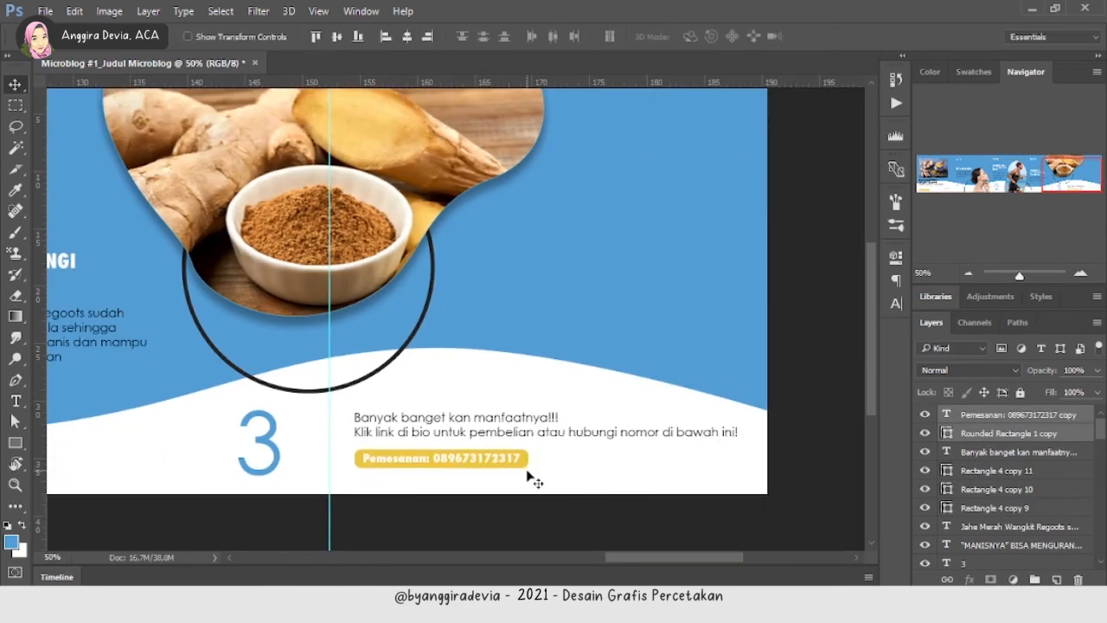
- Add "Konsumsi Jahe Merah sekarang, dapatkan manfaatnya sekarang, Jangan sampe kelewatan!" to the fifth slide in the heading font at 48 pt
{"action": "key", "text": "ctrl+minus"}
{"action": "left_click", "coordinate": [509, 397]}
{"action": "key", "text": "t"}
{"action": "left_click", "coordinate": [516, 232]}
{"action": "type", "text": "Konsumsi Jahe Merah sekarang, dapatkan manfaatnya sekarang, Jangan sampe kelewatan!"}
{"action": "key", "text": "ctrl+a"}
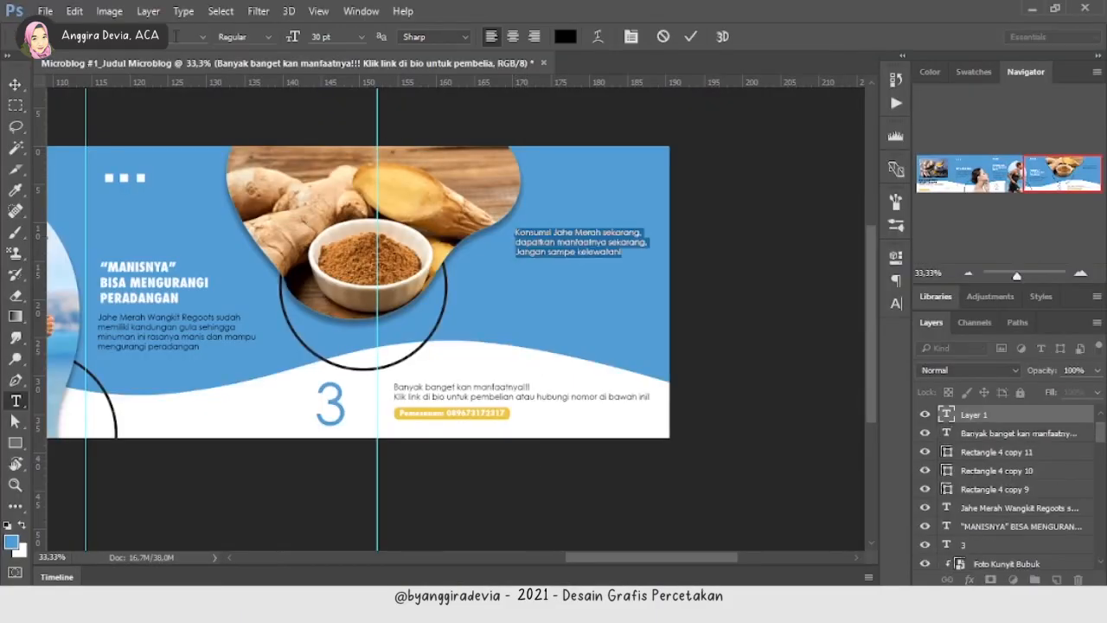
{"action": "left_click", "coordinate": [176, 36]}
{"action": "left_click", "coordinate": [291, 38]}
{"action": "type", "text": "48"}
{"action": "key", "text": "ctrl+Return"}
- Shorten the fifth slide's heading to "Konsumsi Sekarang, Dapatkan Manfaatnya, Jangan sampe kelewatan!" with capitalised words
{"action": "left_click_drag", "start_coordinate": [582, 236], "coordinate": [673, 251]}
{"action": "type", "text": "Sekarang,"}
{"action": "key", "text": "Right"}
{"action": "key", "text": "Delete"}
{"action": "type", "text": "D"}
{"action": "key", "text": "End"}
{"action": "key", "text": "Left"}
{"action": "key", "text": "BackSpace"}
{"action": "key", "text": "BackSpace"}
{"action": "key", "text": "BackSpace"}
{"action": "key", "text": "BackSpace"}
{"action": "key", "text": "BackSpace"}
{"action": "key", "text": "BackSpace"}
{"action": "key", "text": "BackSpace"}
{"action": "key", "text": "BackSpace"}
{"action": "key", "text": "BackSpace"}
{"action": "left_click", "coordinate": [965, 414]}
{"action": "left_click_drag", "start_coordinate": [528, 269], "coordinate": [539, 269]}
{"action": "type", "text": "M"}
{"action": "left_click", "coordinate": [789, 295]}
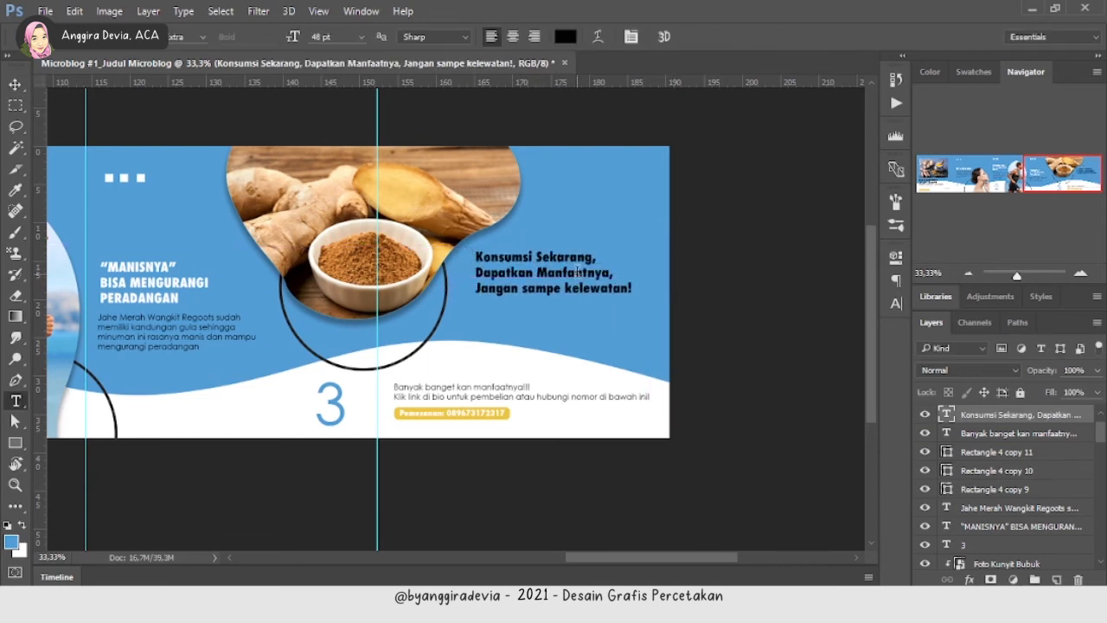
- Make the fifth slide's heading white and change its wording to "KONSUMSI Sekarang, Dapatkan MANFAATNYA, JANGAN KEHABISAN!"
{"action": "left_click", "coordinate": [565, 36]}
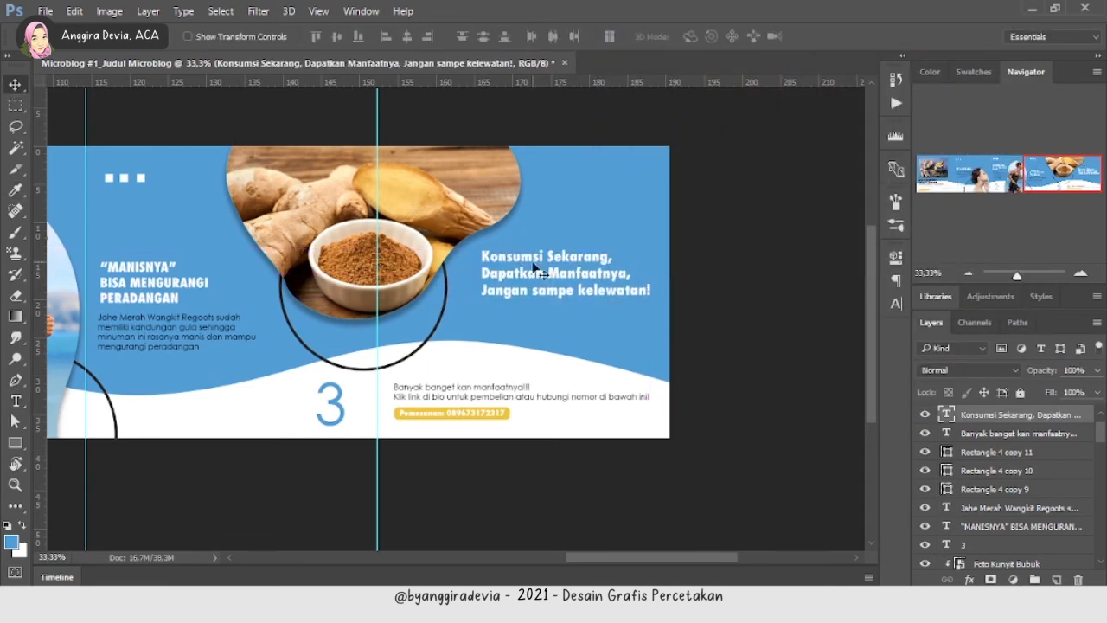
{"action": "type", "text": "t"}
{"action": "left_click_drag", "start_coordinate": [534, 267], "coordinate": [627, 278]}
{"action": "type", "text": "KONSUMSIMANFAATNYA"}
{"action": "type", "text": "JANGAN KELEWAT!"}
{"action": "left_click_drag", "start_coordinate": [482, 294], "coordinate": [669, 312]}
{"action": "key", "text": "BackSpace"}
{"action": "key", "text": "BackSpace"}
{"action": "key", "text": "BackSpace"}
{"action": "key", "text": "BackSpace"}
{"action": "key", "text": "BackSpace"}
{"action": "key", "text": "BackSpace"}
{"action": "type", "text": "HABISAN!"}
{"action": "left_click", "coordinate": [691, 37]}
- Resize and reposition the fifth slide's heading in the blue area beside the ginger photo
{"action": "key", "text": "v"}
{"action": "key", "text": "ctrl+t"}
{"action": "left_click_drag", "start_coordinate": [581, 282], "coordinate": [567, 279]}
{"action": "left_click", "coordinate": [703, 38]}
- Group the fourth slide's photo, text and white-square layers and name the group "Slide 4"
{"action": "left_click", "coordinate": [138, 180]}
{"action": "left_click", "coordinate": [997, 452]}
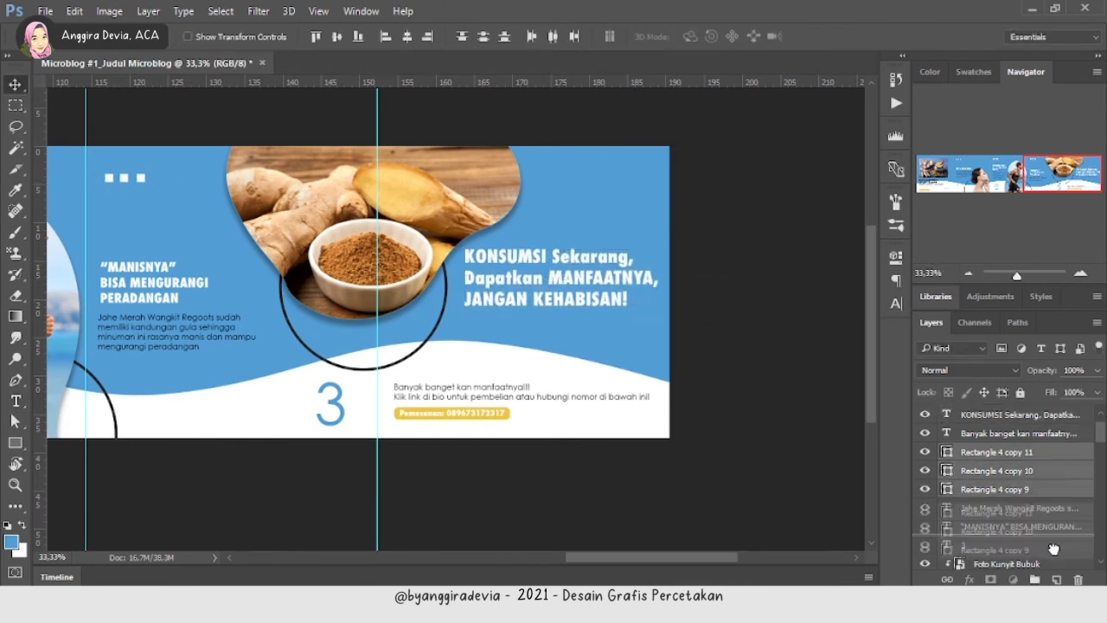
{"action": "scroll", "coordinate": [995, 467], "scroll_direction": "up", "scroll_amount": 2}
{"action": "left_click", "coordinate": [995, 526], "text": "shift"}
{"action": "left_click", "coordinate": [1052, 487]}
{"action": "left_click", "coordinate": [1021, 506], "text": "shift"}
{"action": "left_click_drag", "start_coordinate": [1101, 426], "coordinate": [1101, 430]}
{"action": "key", "text": "ctrl+g"}
{"action": "double_click", "coordinate": [984, 414]}
{"action": "type", "text": "Slide 4"}
{"action": "left_click", "coordinate": [942, 433]}
- Duplicate the fourth slide's three white squares and place the copies in the fifth slide's upper-right corner
{"action": "left_click", "coordinate": [1009, 508]}
{"action": "left_click", "coordinate": [1011, 539], "text": "shift"}
{"action": "key", "text": "ctrl+j"}
{"action": "left_click_drag", "start_coordinate": [1011, 530], "coordinate": [999, 480]}
{"action": "key", "text": "ctrl+t"}
{"action": "left_click_drag", "start_coordinate": [139, 178], "coordinate": [627, 178]}
- Group the fifth slide's text and white-square layers and name the group "Slide 5"
{"action": "left_click", "coordinate": [1014, 416], "text": "shift"}
{"action": "key", "text": "ctrl+g"}
{"action": "double_click", "coordinate": [986, 416]}
{"action": "type", "text": "Slide 5"}
{"action": "left_click", "coordinate": [942, 433]}
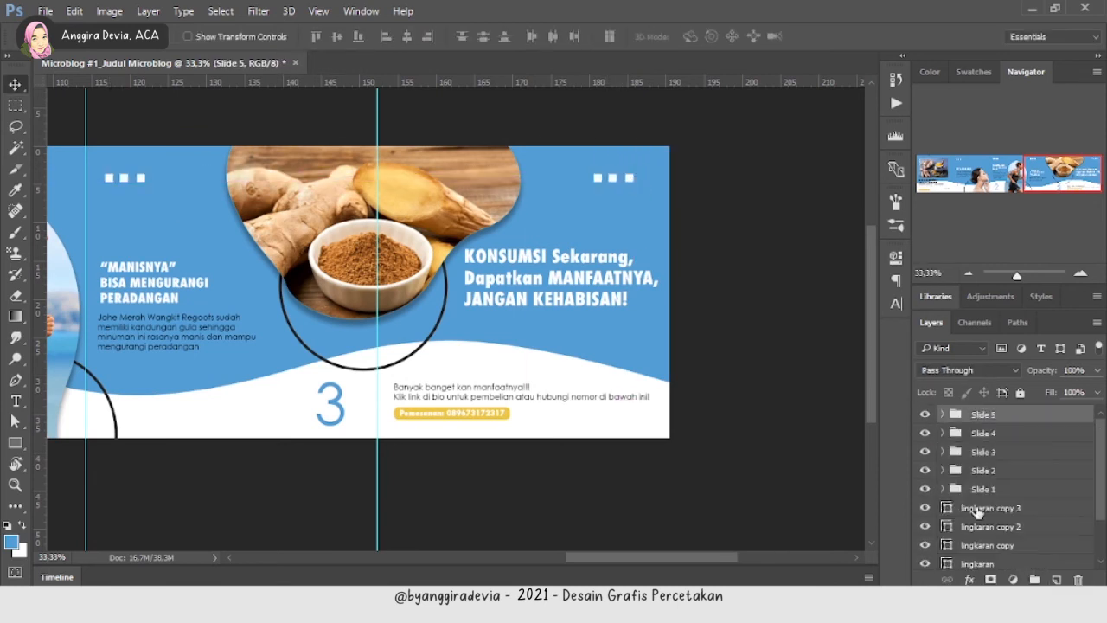
- Group the remaining circle and background shape layers and name the group "Background"
{"action": "left_click", "coordinate": [987, 509]}
{"action": "left_click", "coordinate": [1029, 541], "text": "shift"}
{"action": "key", "text": "ctrl+g"}
{"action": "double_click", "coordinate": [986, 507]}
{"action": "type", "text": "Background"}
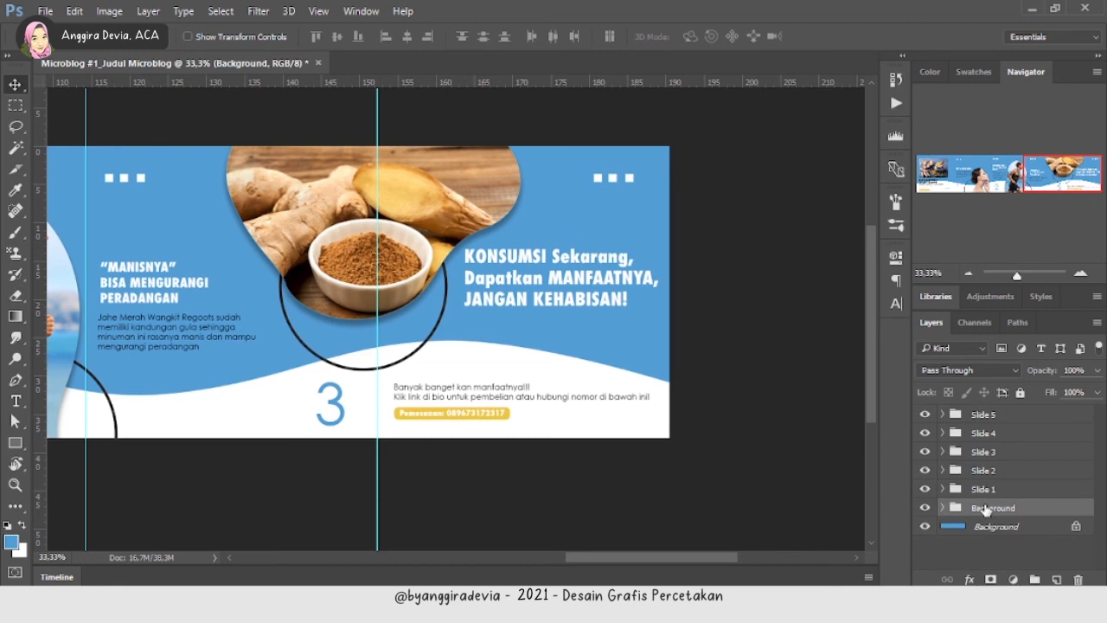
- Switch to the content analysis PDF in the browser and review the call-to-action required for each slide
{"action": "key", "text": "ctrl+minus"}
{"action": "key", "text": "ctrl+minus"}
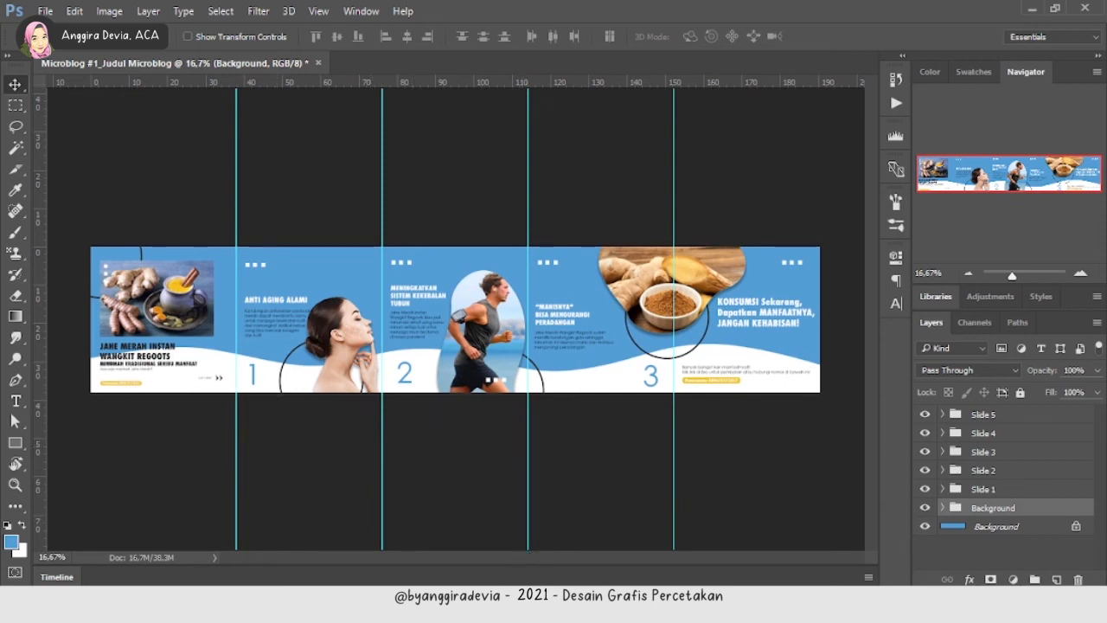
{"action": "left_click", "coordinate": [494, 606]}
{"action": "left_click", "coordinate": [810, 307]}
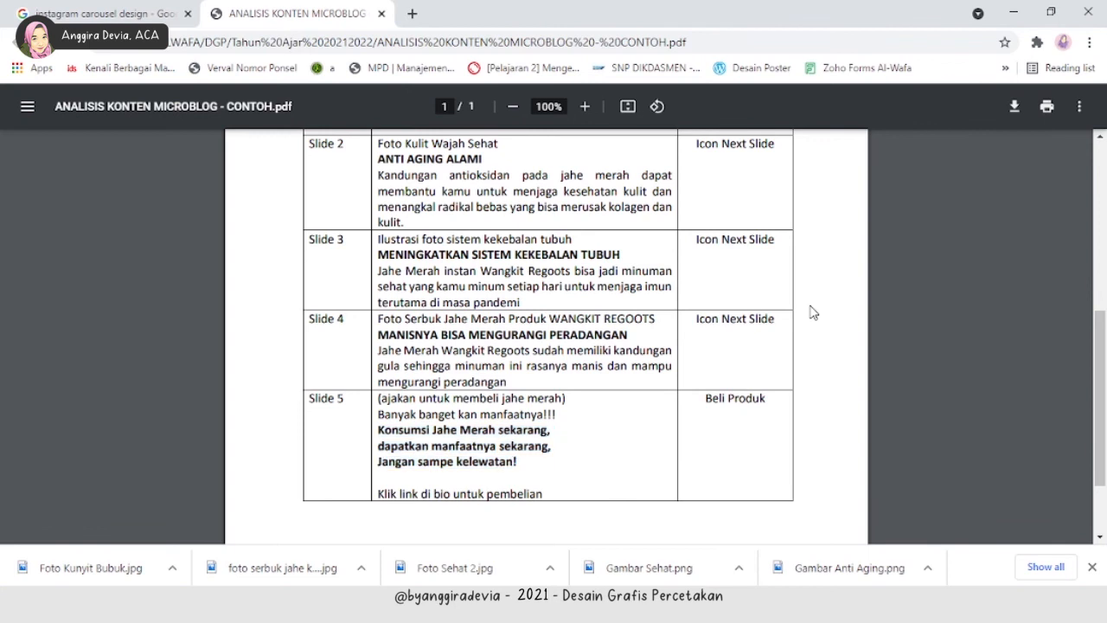
{"action": "scroll", "coordinate": [865, 285], "scroll_direction": "up", "scroll_amount": 2}
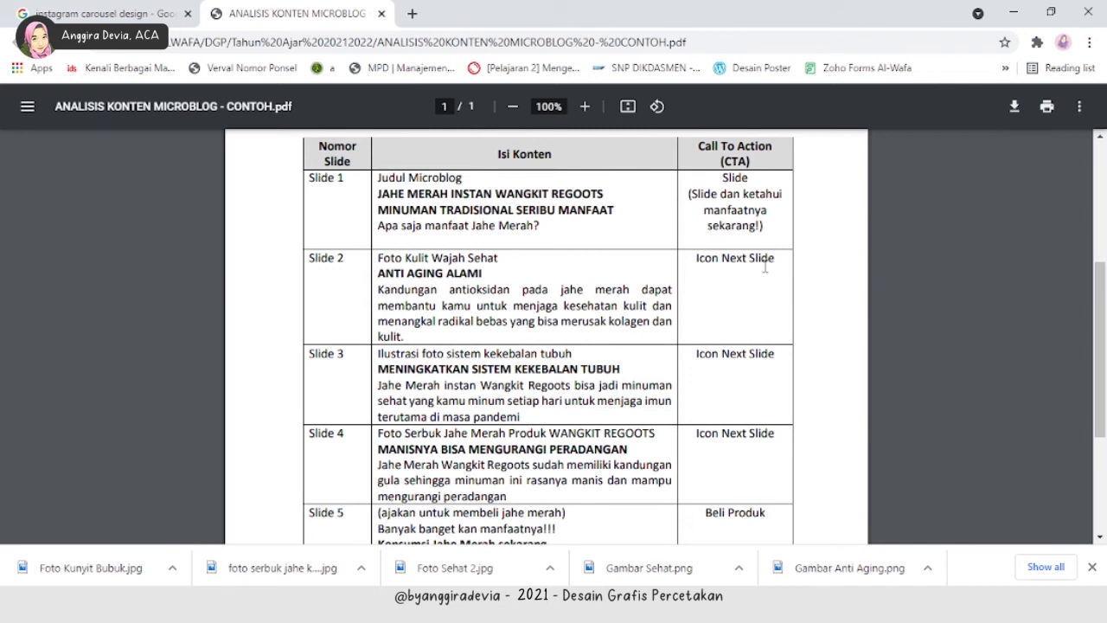
- Switch back to Photoshop and duplicate the first slide's "Let's Slide" text and two arrows into the Slide 2 group
{"action": "key", "text": "alt+Tab"}
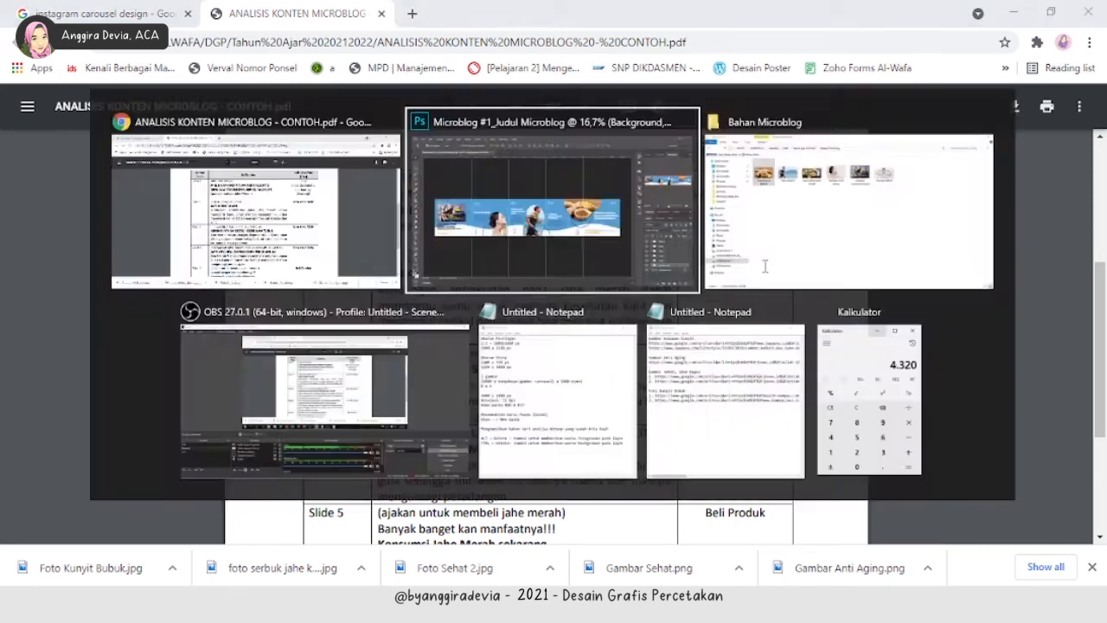
{"action": "key", "text": "ctrl+plus"}
{"action": "key", "text": "ctrl+plus"}
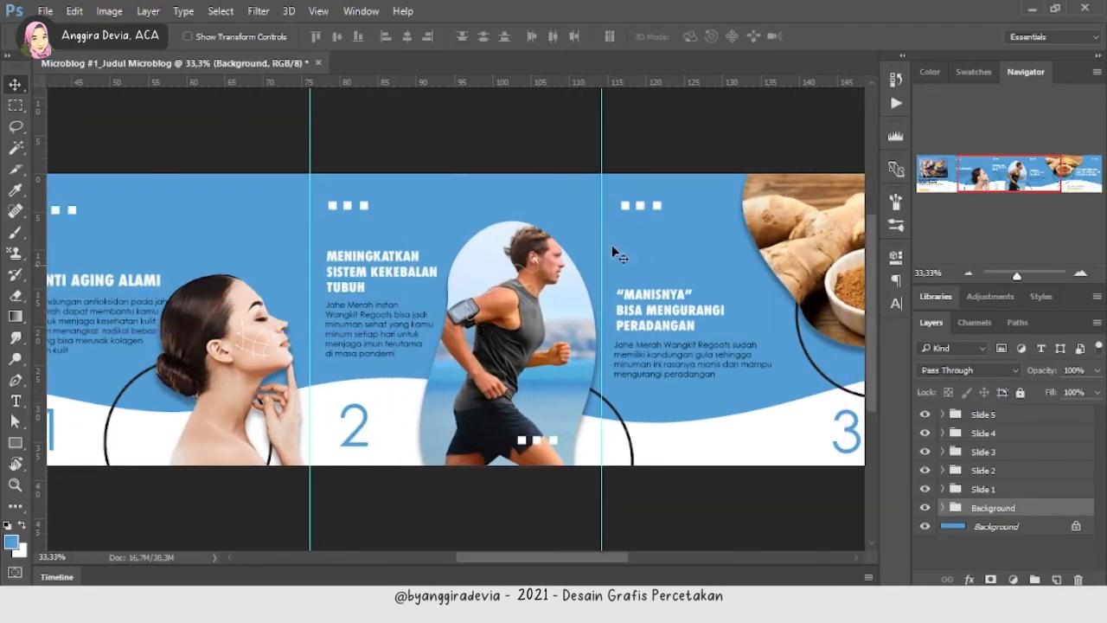
{"action": "left_click_drag", "start_coordinate": [981, 163], "coordinate": [887, 165]}
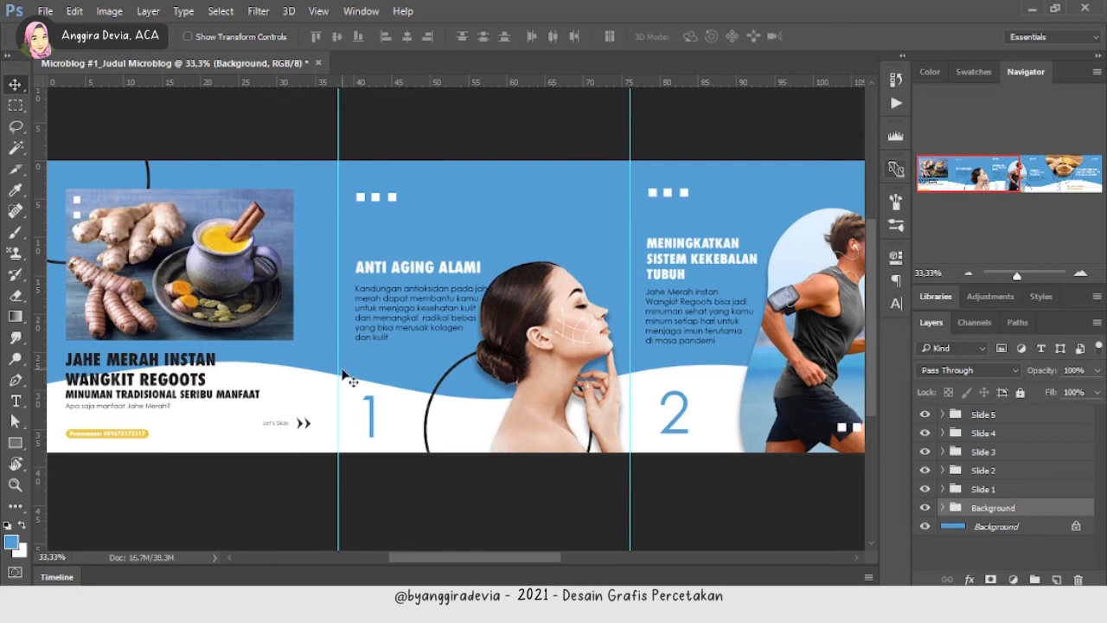
{"action": "left_click", "coordinate": [277, 426]}
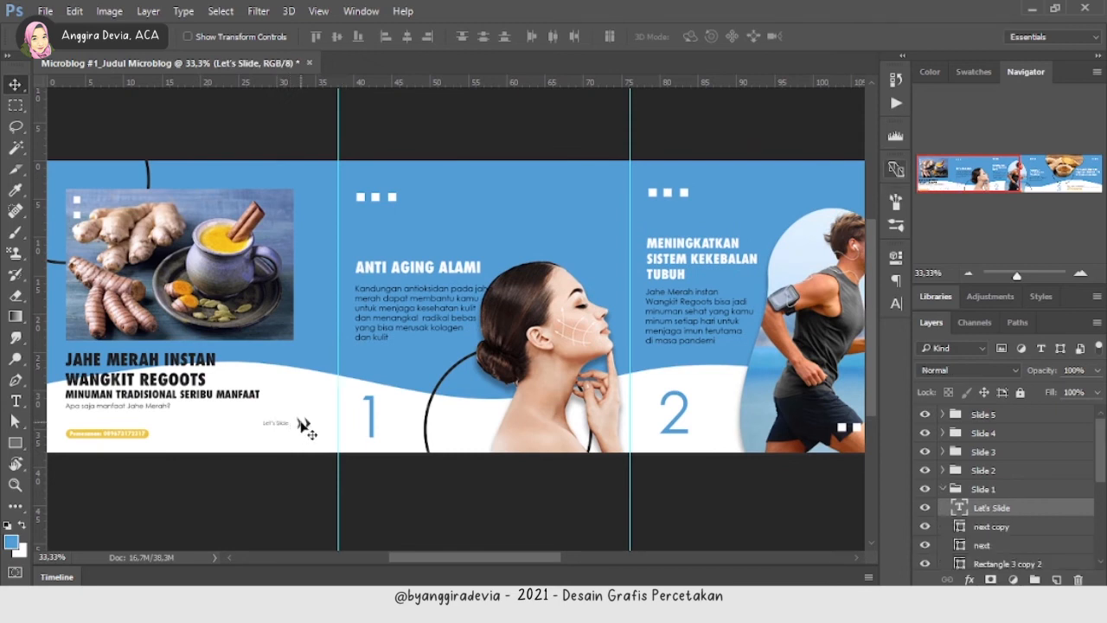
{"action": "left_click", "coordinate": [303, 424], "text": "shift"}
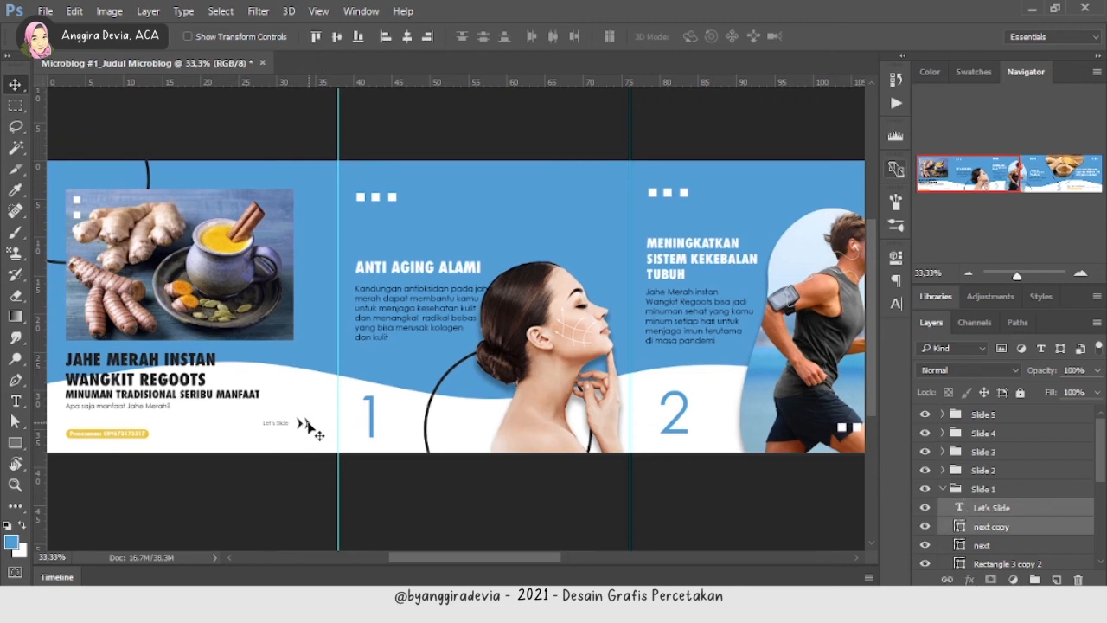
{"action": "left_click", "coordinate": [307, 425], "text": "shift"}
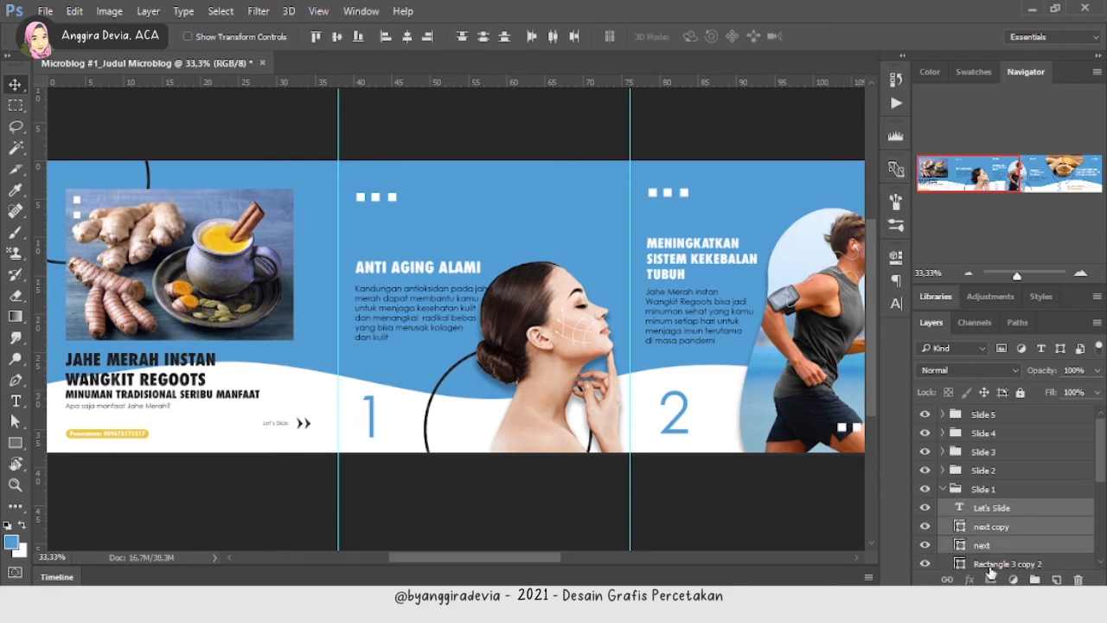
{"action": "left_click_drag", "start_coordinate": [1032, 541], "coordinate": [1057, 578]}
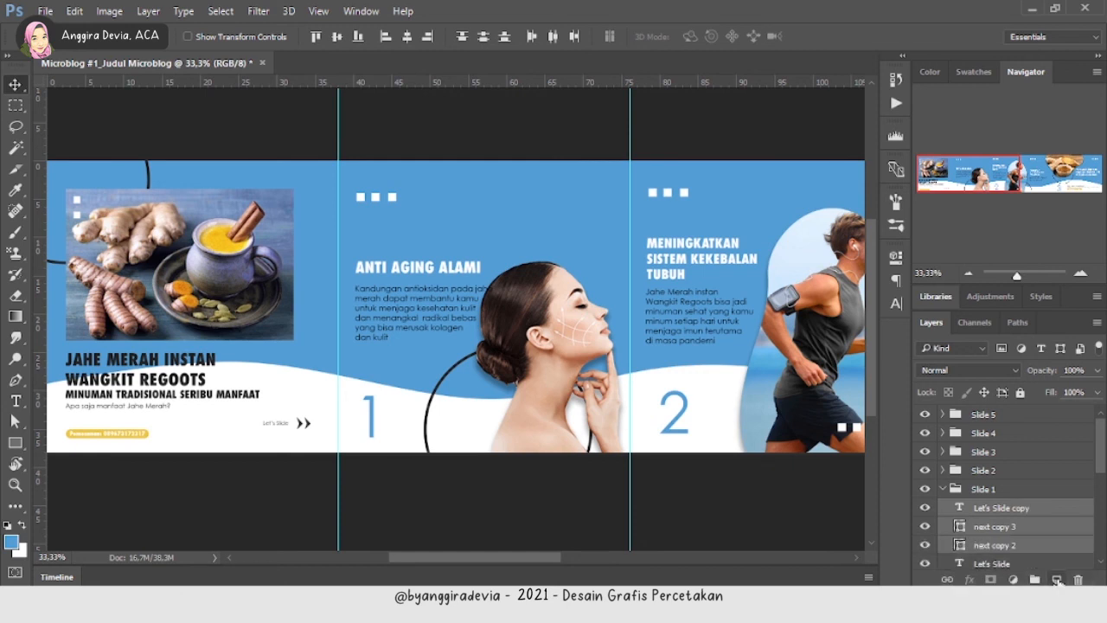
{"action": "left_click_drag", "start_coordinate": [1017, 515], "coordinate": [1012, 471]}
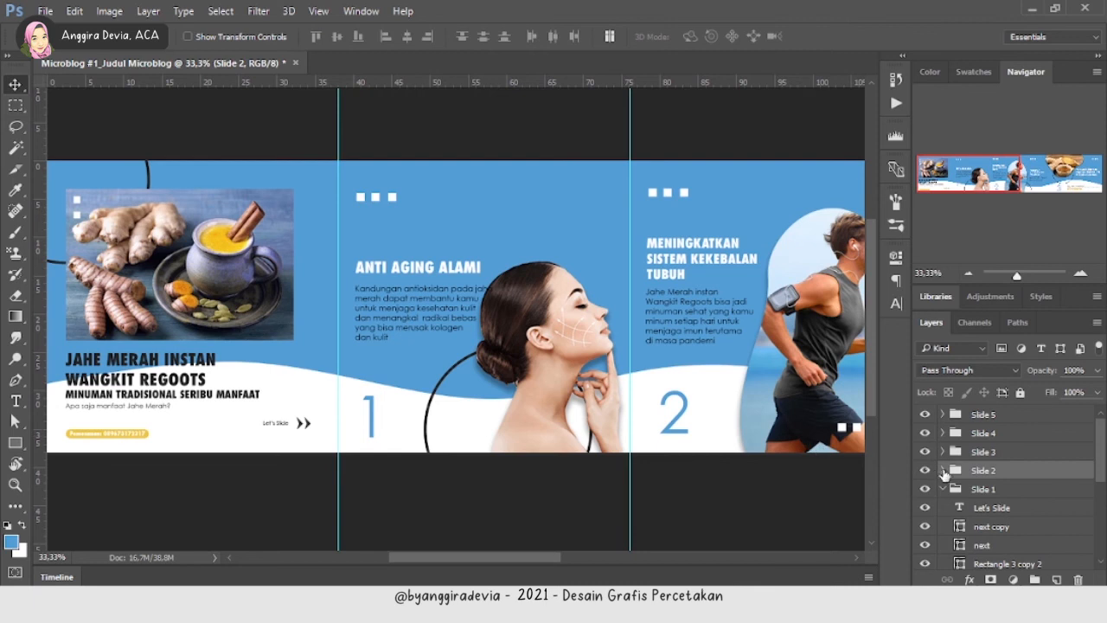
- Move the copied "Let's Slide" text and arrows to the second slide's lower-right corner, over the woman's hand
{"action": "left_click", "coordinate": [943, 489]}
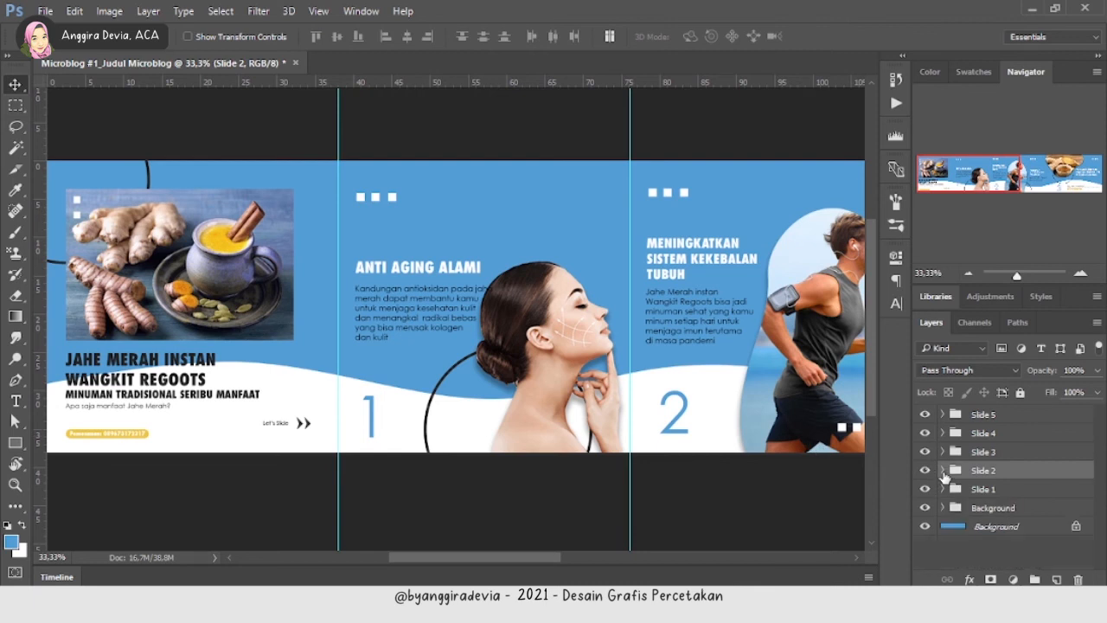
{"action": "left_click", "coordinate": [943, 471]}
{"action": "left_click", "coordinate": [1004, 496]}
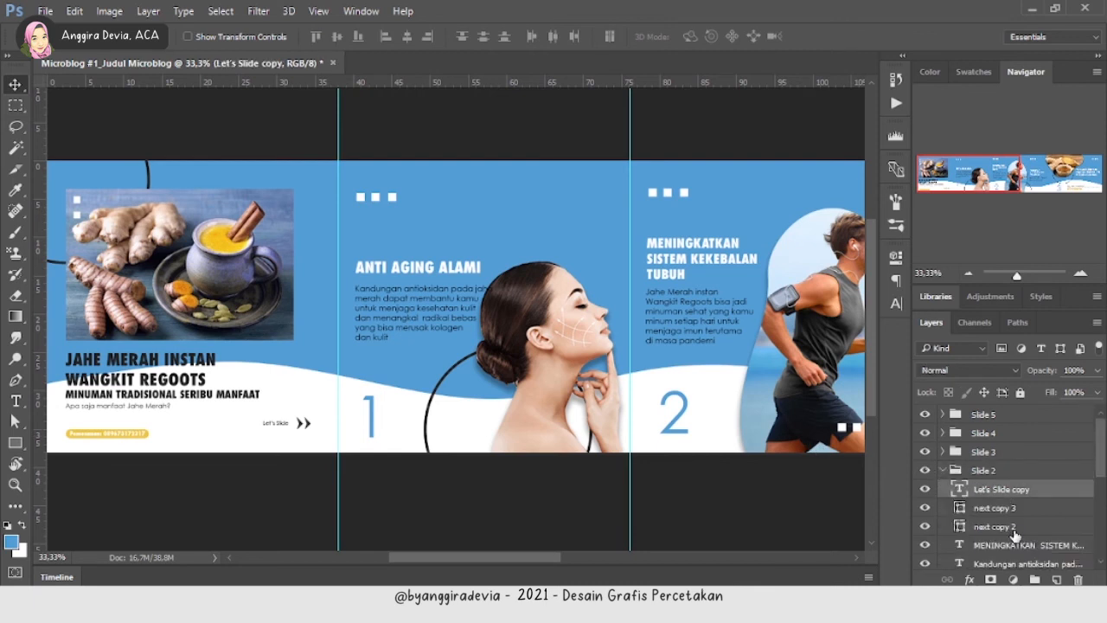
{"action": "left_click", "coordinate": [1014, 529], "text": "shift"}
{"action": "key", "text": "ctrl+t"}
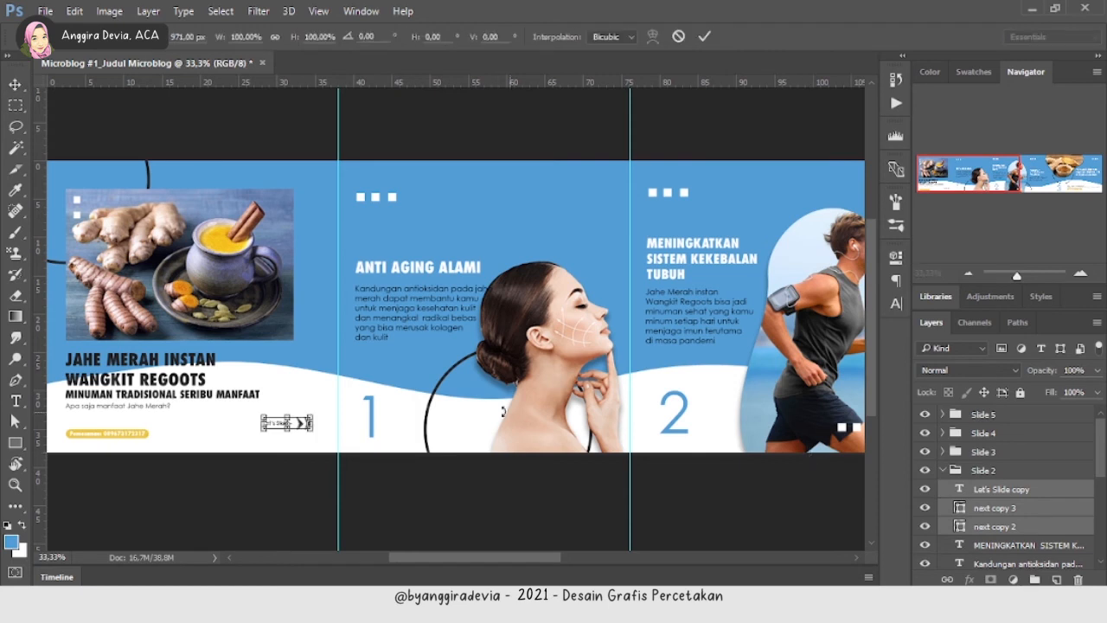
{"action": "left_click_drag", "start_coordinate": [300, 426], "coordinate": [608, 423]}
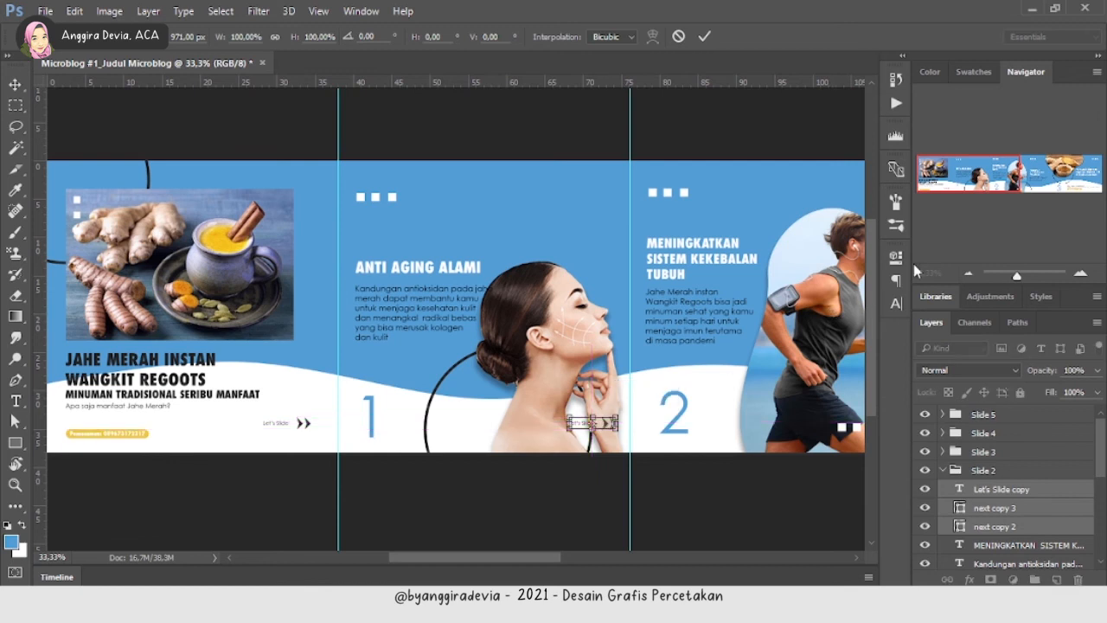
{"action": "key", "text": "Return"}
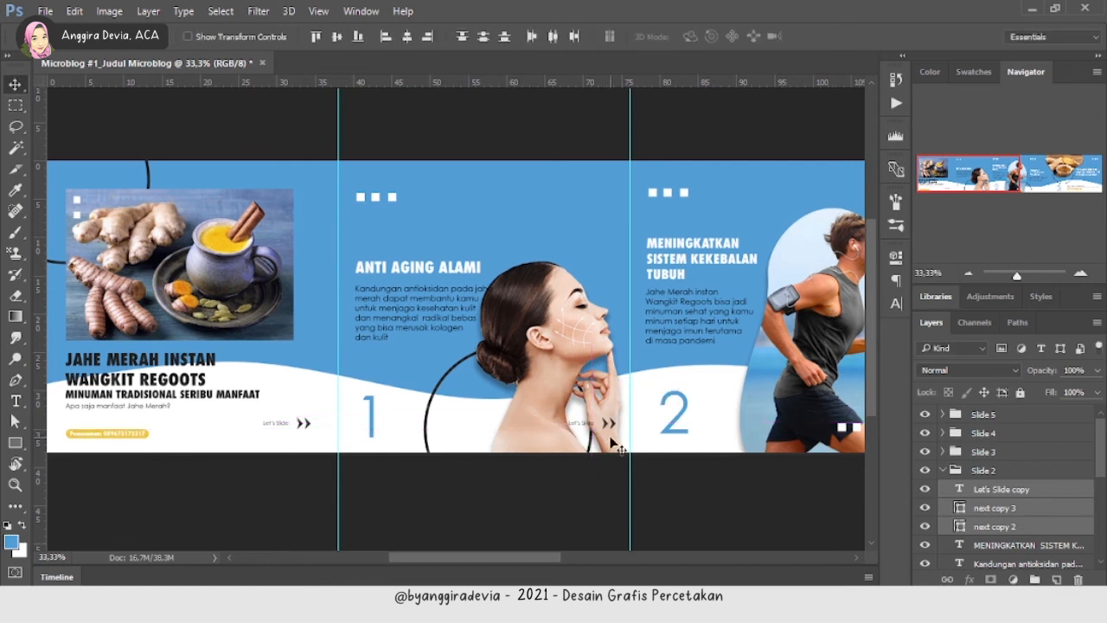
- Change the second slide's copied label to "Next" and move it close beside the arrows
{"action": "key", "text": "t"}
{"action": "left_click", "coordinate": [591, 424]}
{"action": "key", "text": "ctrl+a"}
{"action": "type", "text": "Next"}
{"action": "left_click", "coordinate": [970, 487]}
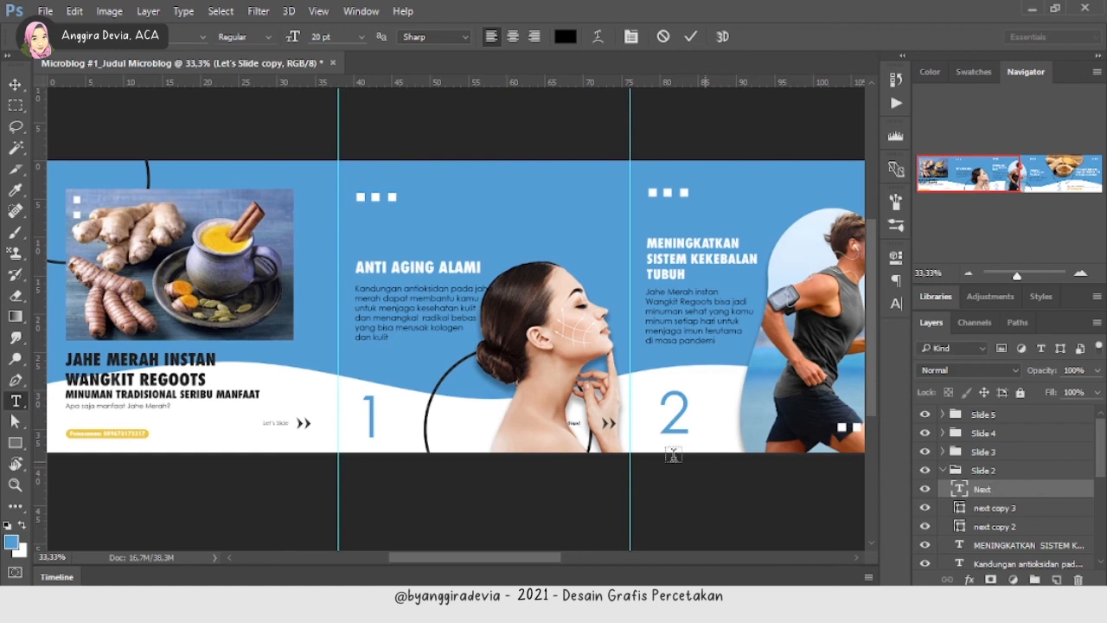
{"action": "key", "text": "v"}
{"action": "left_click_drag", "start_coordinate": [575, 425], "coordinate": [593, 425]}
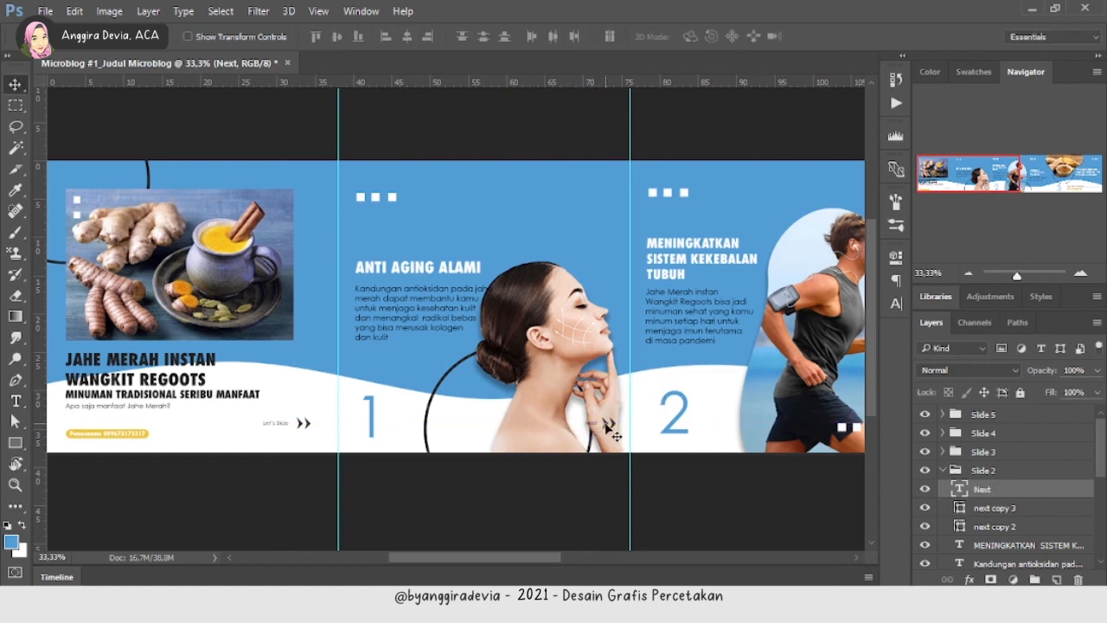
- Try to move the "Next" label and its arrows up to the second slide's upper-right corner
{"action": "left_click", "coordinate": [611, 424], "text": "shift"}
{"action": "left_click", "coordinate": [611, 425], "text": "shift"}
{"action": "key", "text": "ctrl+t"}
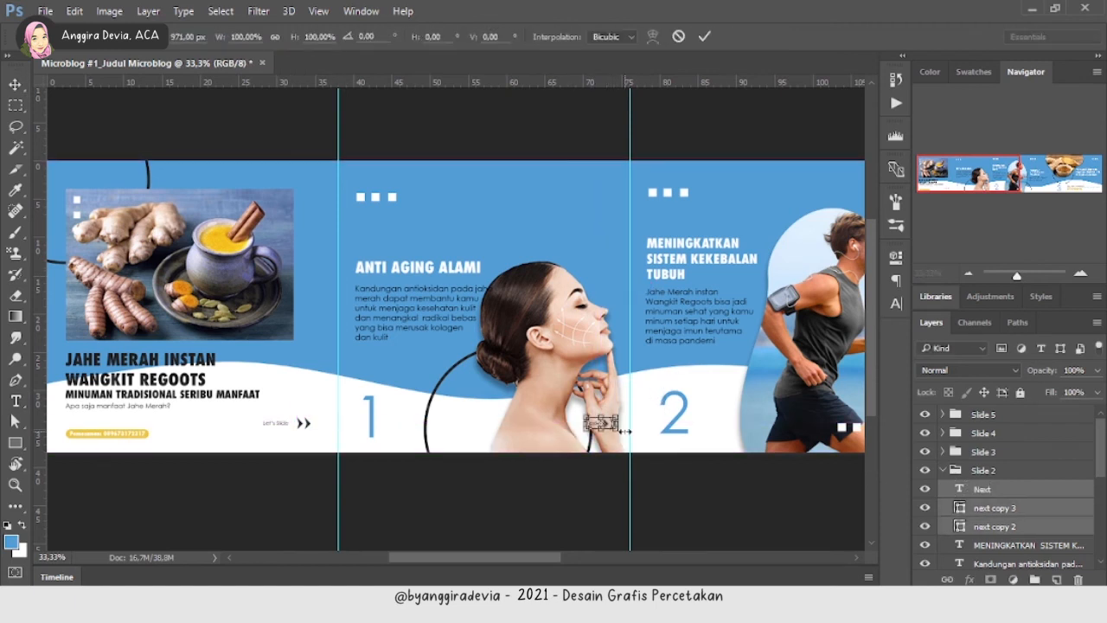
{"action": "key", "text": "Return"}
{"action": "left_click_drag", "start_coordinate": [610, 428], "coordinate": [601, 202]}
{"action": "left_click_drag", "start_coordinate": [999, 168], "coordinate": [1062, 168]}
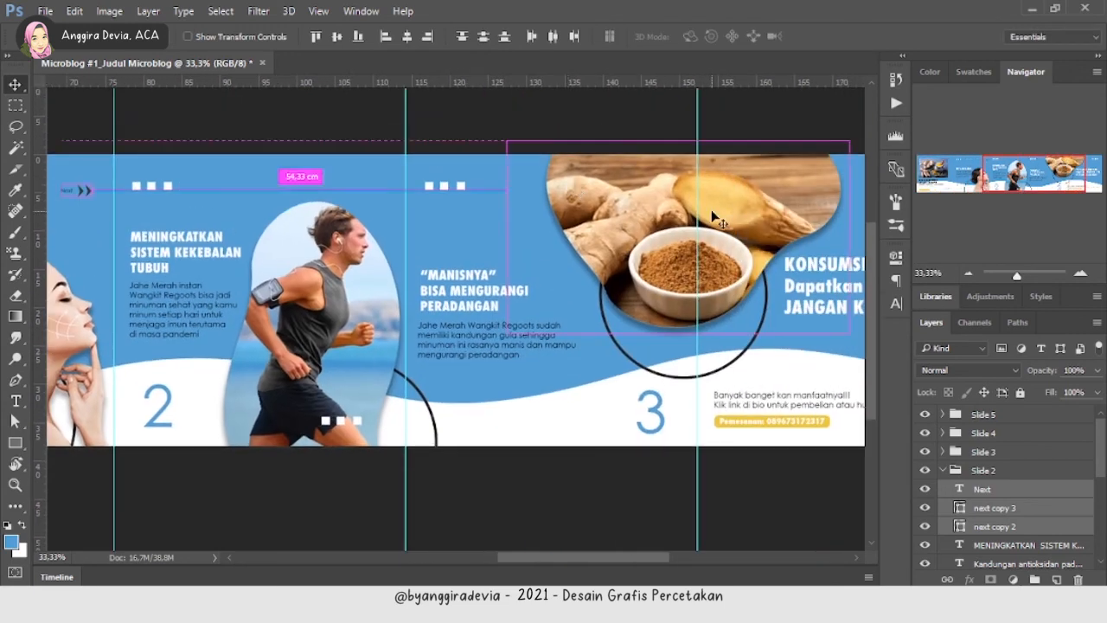
- Duplicate the second slide's "Next" label and arrows into the Slide 3 group and select the copies
{"action": "key", "text": "ctrl+minus"}
{"action": "left_click", "coordinate": [984, 452]}
{"action": "left_click", "coordinate": [945, 470]}
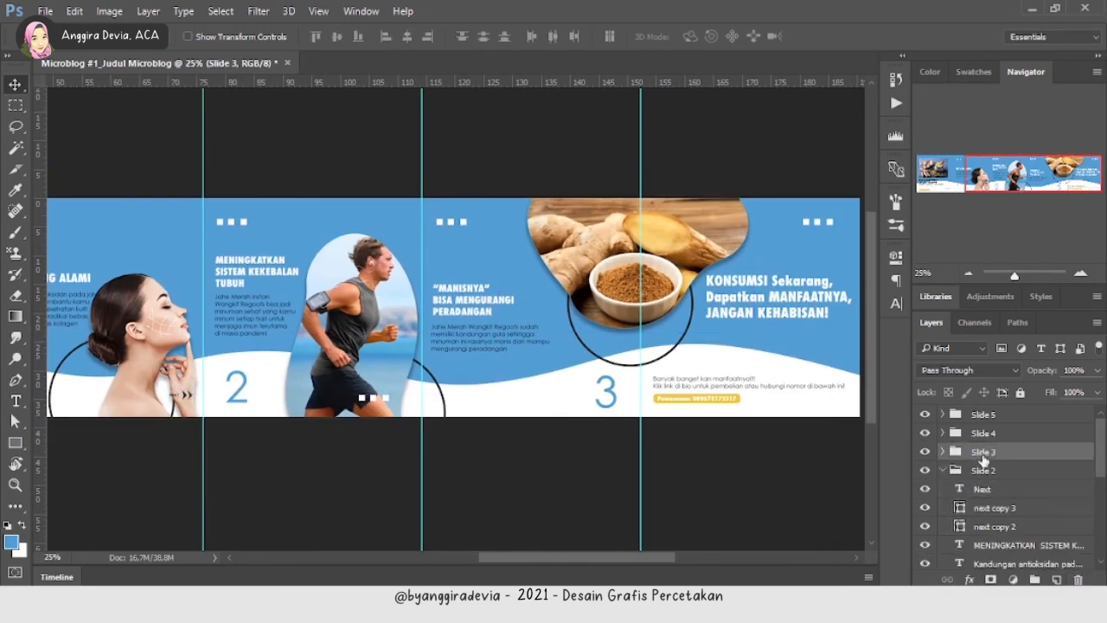
{"action": "left_click", "coordinate": [943, 452]}
{"action": "left_click", "coordinate": [991, 471]}
{"action": "left_click", "coordinate": [995, 507], "text": "shift"}
- Move the copied "Next" label and arrows to the third slide's lower-right corner, beside the runner photo's white squares
{"action": "key", "text": "ctrl+t"}
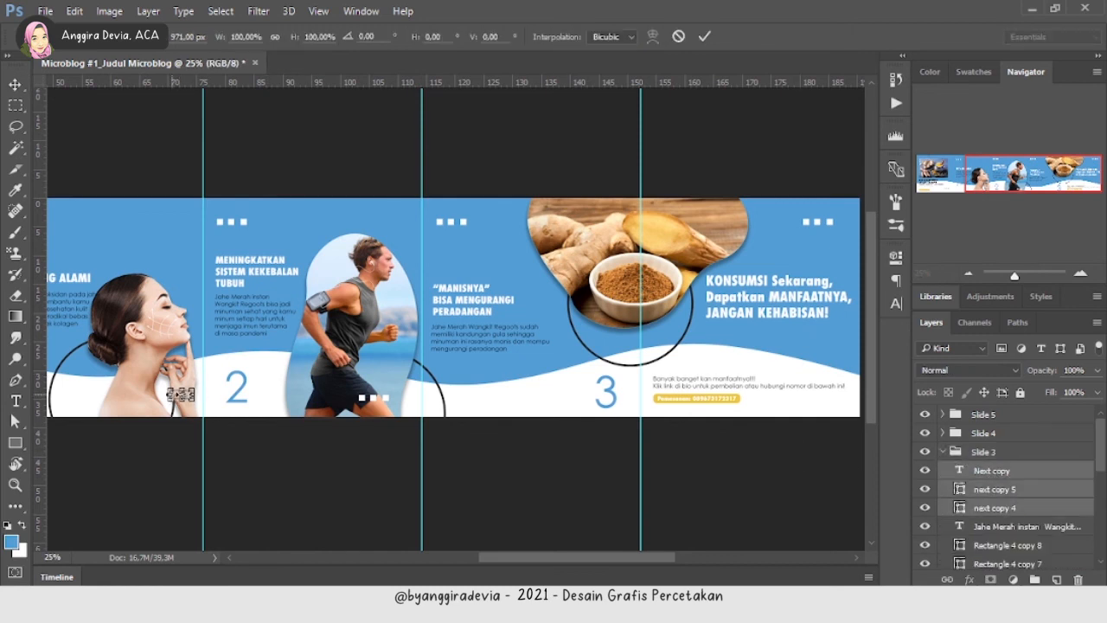
{"action": "key", "text": "ctrl+plus"}
{"action": "key", "text": "ctrl+plus"}
{"action": "key", "text": "ctrl+plus"}
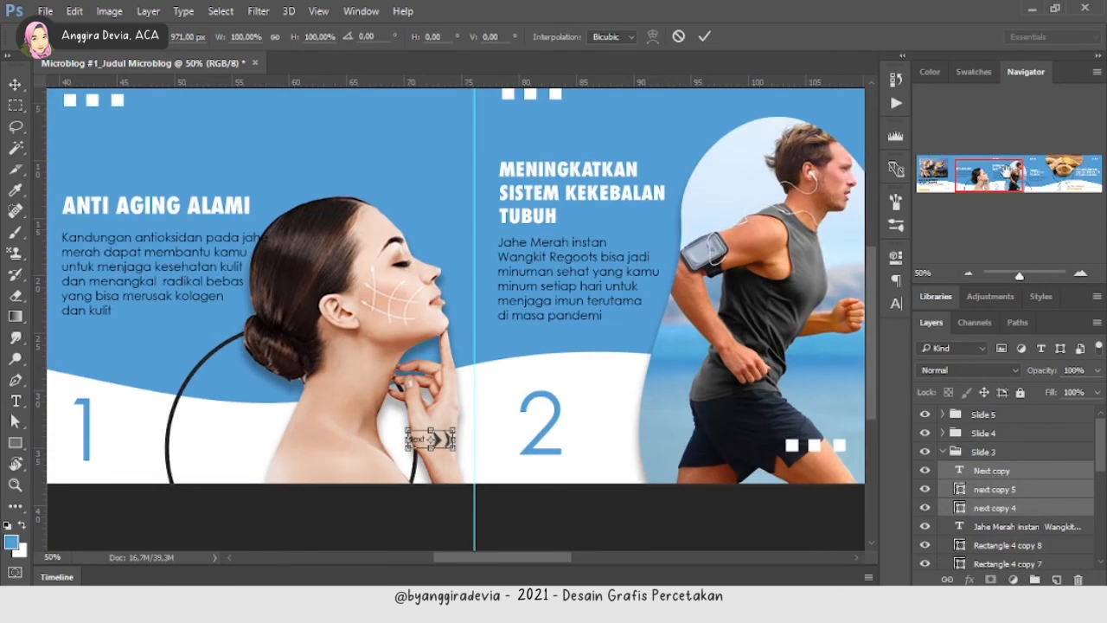
{"action": "left_click_drag", "start_coordinate": [1007, 172], "coordinate": [1023, 167]}
{"action": "left_click_drag", "start_coordinate": [259, 479], "coordinate": [709, 477]}
{"action": "key", "text": "Return"}
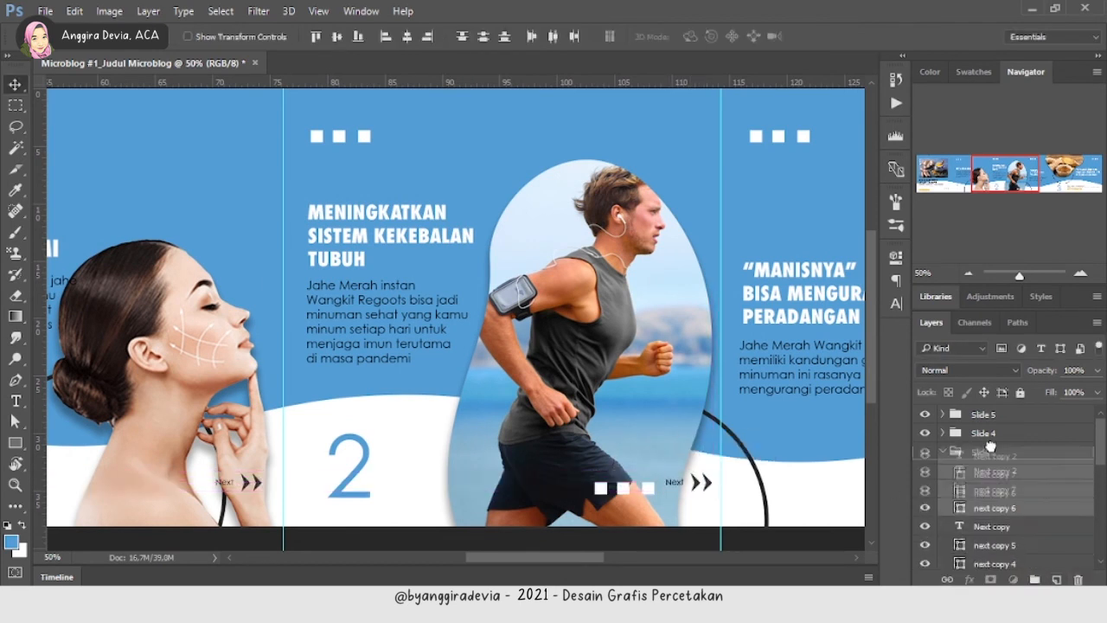
- Put a further copy of the "Next" label and arrows into the Slide 4 group
{"action": "left_click", "coordinate": [952, 432]}
{"action": "left_click", "coordinate": [944, 453]}
{"action": "left_click", "coordinate": [943, 432]}
- Move the newest "Next" label and arrows to the fourth slide's lower-right corner, beside the number 3
{"action": "left_click_drag", "start_coordinate": [1021, 180], "coordinate": [1056, 185]}
{"action": "key", "text": "ctrl+t"}
{"action": "key", "text": "Escape"}
{"action": "left_click", "coordinate": [995, 452]}
{"action": "left_click", "coordinate": [995, 489], "text": "shift"}
{"action": "key", "text": "ctrl+t"}
{"action": "left_click_drag", "start_coordinate": [281, 485], "coordinate": [627, 474]}
{"action": "key", "text": "Return"}
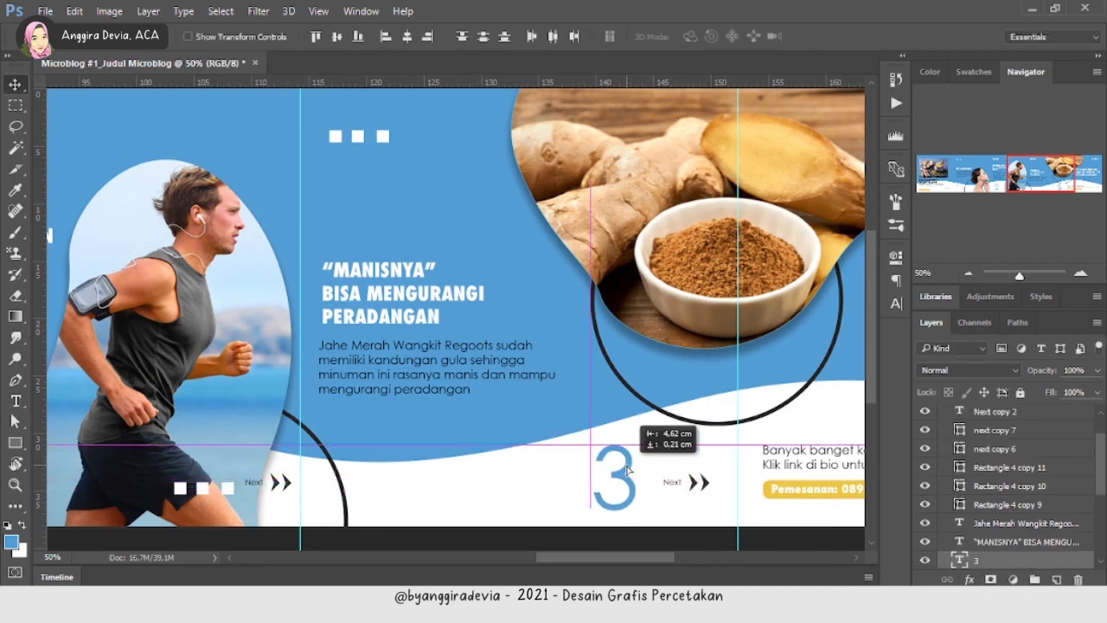
- Shift the fourth slide's number 3 to the left of the "Next" label and collapse the Slide 4 group
{"action": "mouse_move", "coordinate": [1032, 172]}
{"action": "left_mouse_down"}
{"action": "mouse_move", "coordinate": [1062, 176]}
{"action": "mouse_move", "coordinate": [1032, 179]}
{"action": "left_mouse_up"}
{"action": "key", "text": "ctrl+minus"}
{"action": "key", "text": "ctrl+minus"}
{"action": "key", "text": "ctrl+minus"}
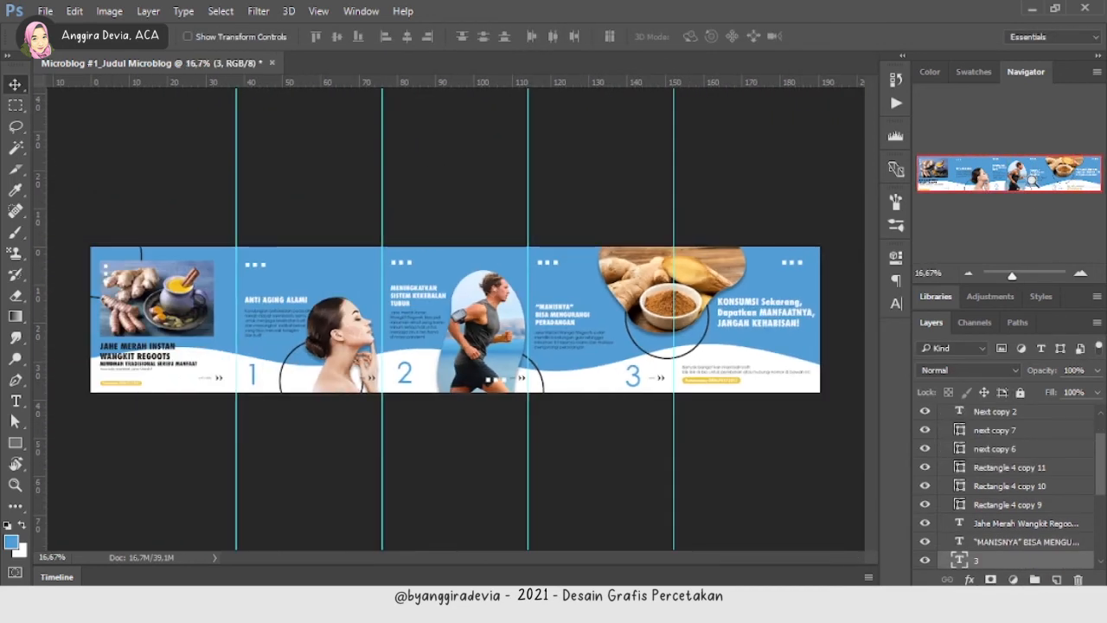
{"action": "scroll", "coordinate": [1004, 485], "scroll_direction": "up", "scroll_amount": 2}
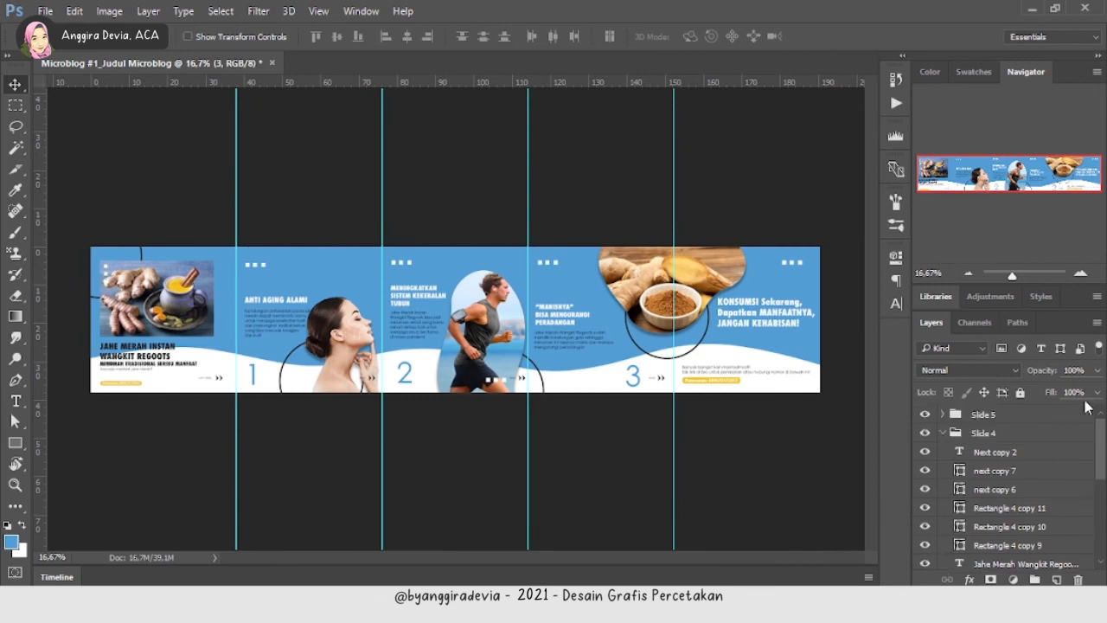
{"action": "left_click", "coordinate": [943, 432]}
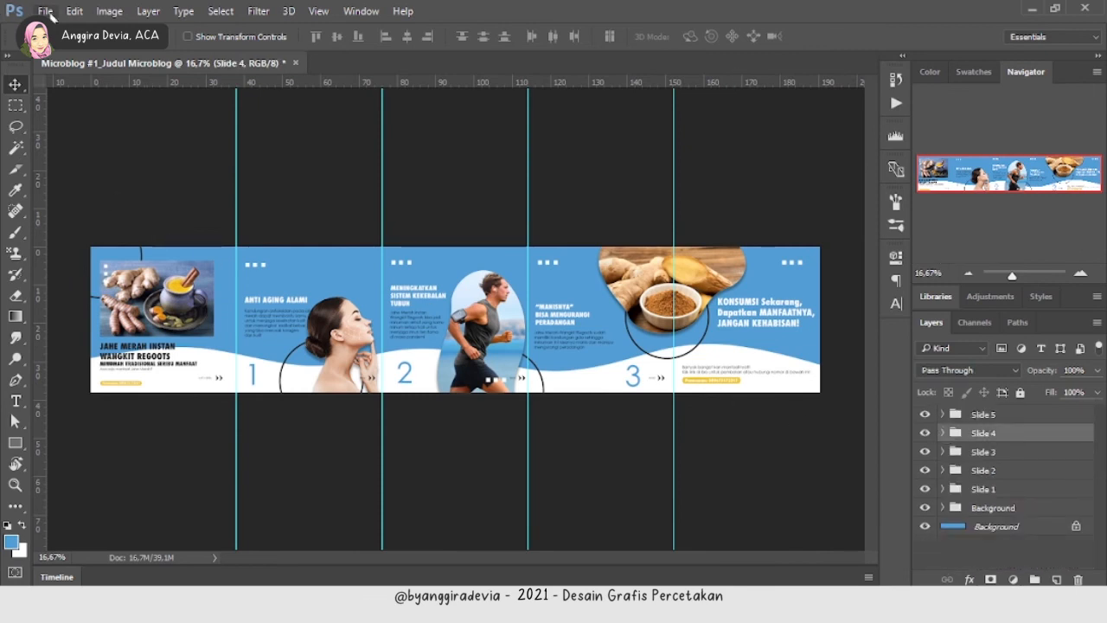
{"action": "left_click", "coordinate": [46, 12]}
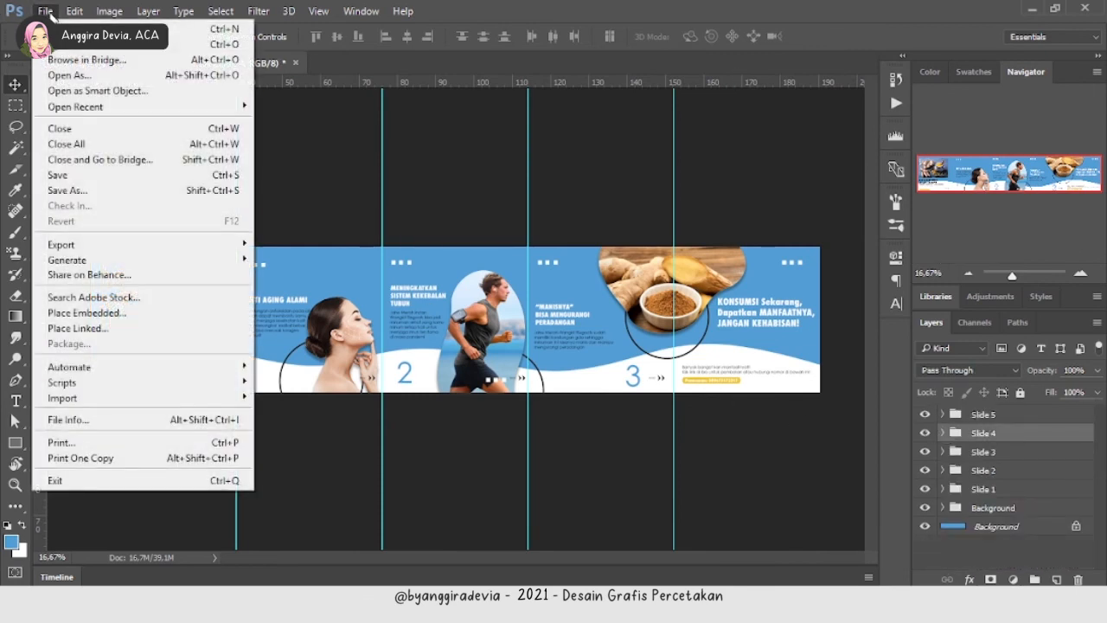
{"action": "left_click", "coordinate": [112, 189]}
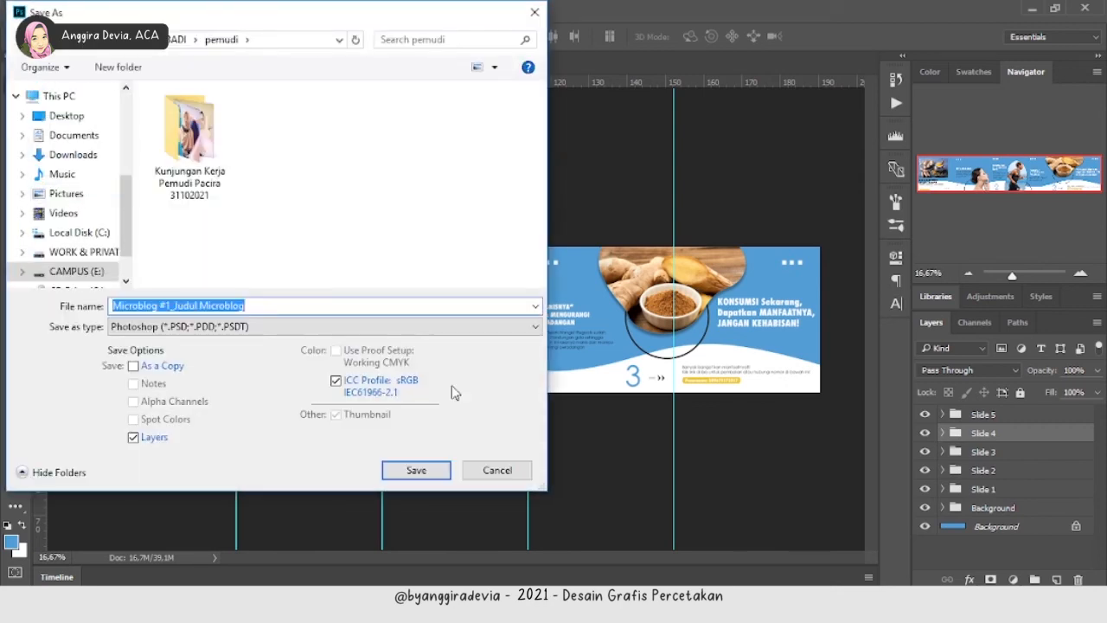
{"action": "left_click", "coordinate": [507, 469]}
- Save the document as Photoshop file Microblog #1_Judul Microblog in ALWAFA/DGP/Tahun Ajar 20212022 on CAMPUS (E:), with Maximize Compatibility
{"action": "left_click", "coordinate": [45, 11]}
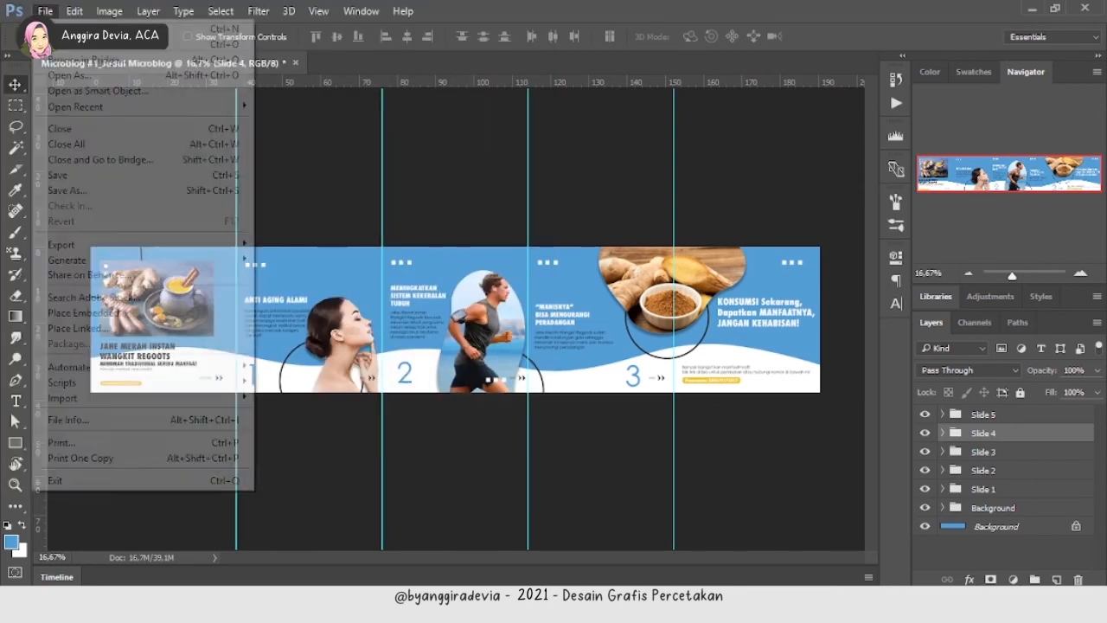
{"action": "left_click", "coordinate": [121, 174]}
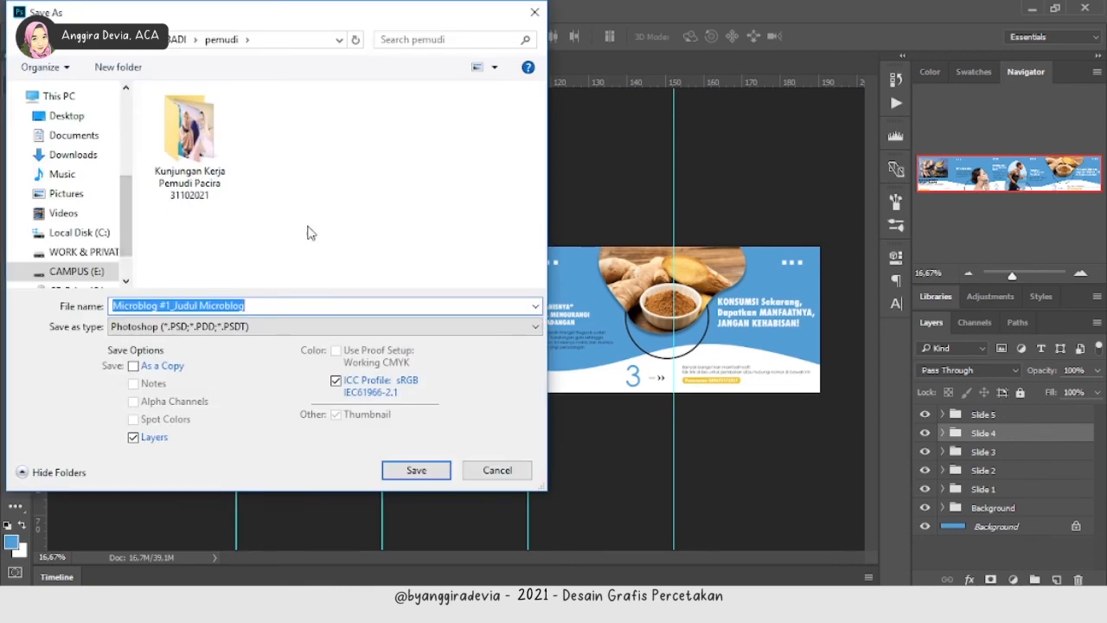
{"action": "left_click", "coordinate": [107, 273]}
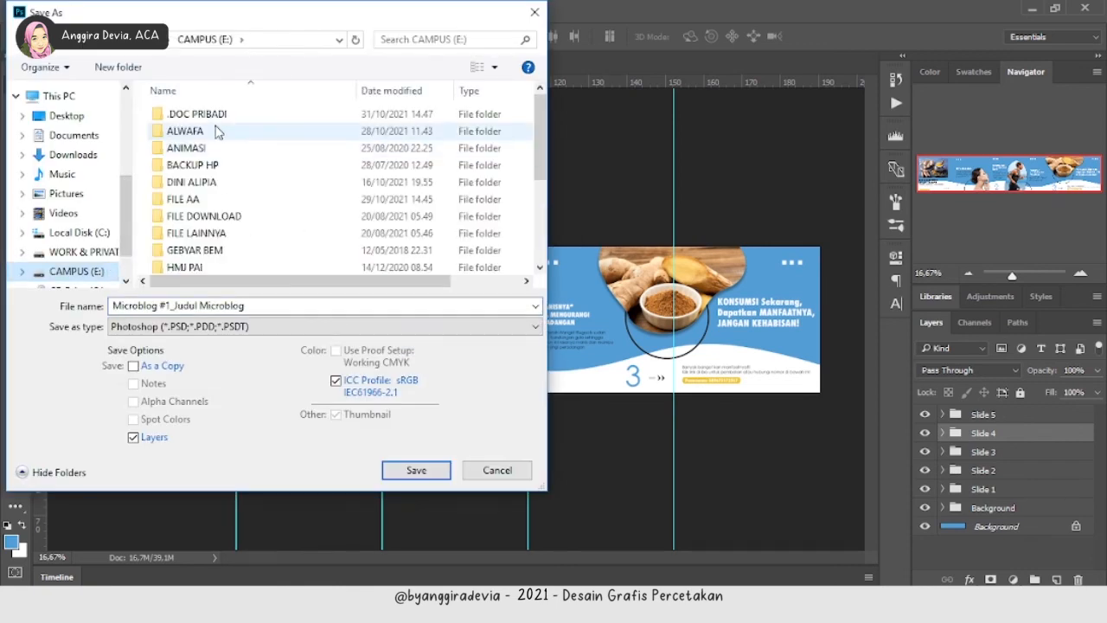
{"action": "double_click", "coordinate": [216, 131]}
{"action": "key", "text": "d"}
{"action": "key", "text": "g"}
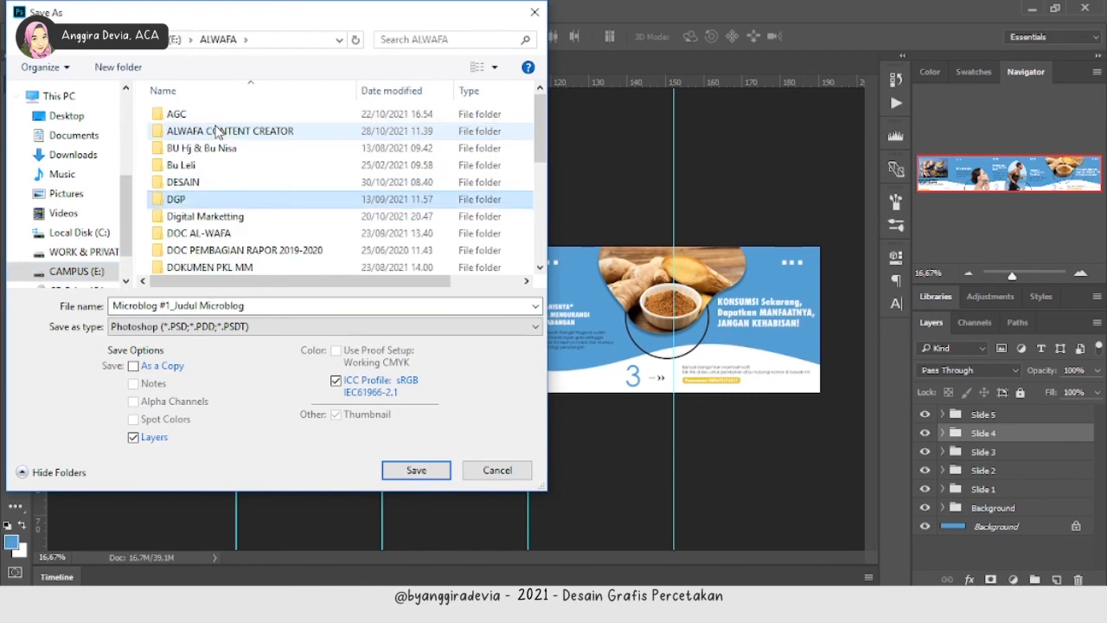
{"action": "key", "text": "Return"}
{"action": "key", "text": "BackSpace"}
{"action": "key", "text": "t"}
{"action": "key", "text": "Return"}
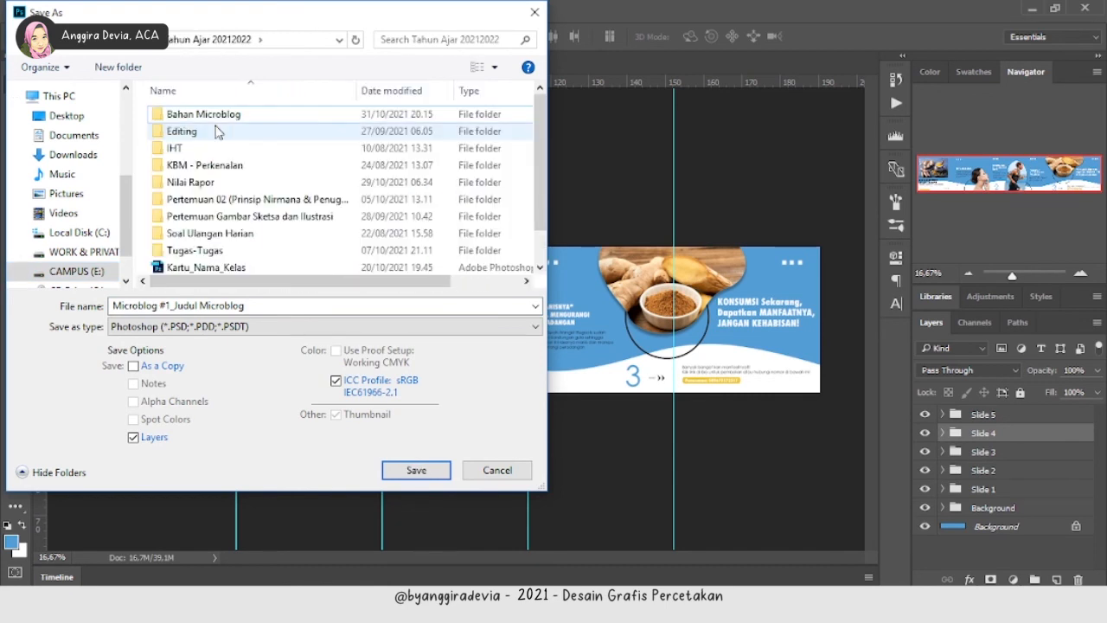
{"action": "key", "text": "Return"}
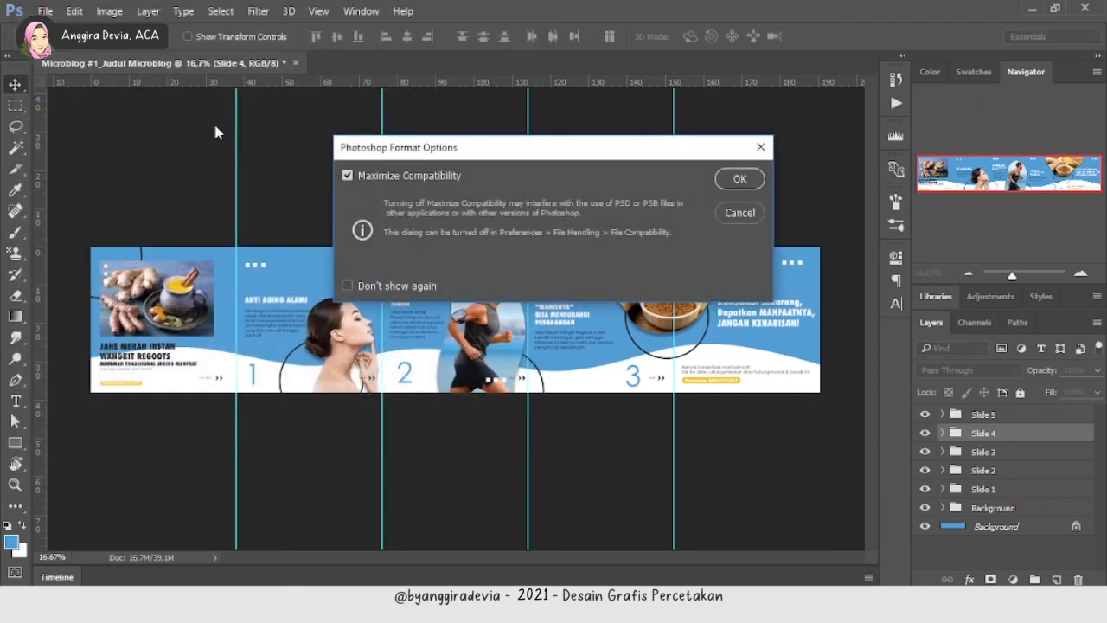
{"action": "left_click", "coordinate": [740, 180]}
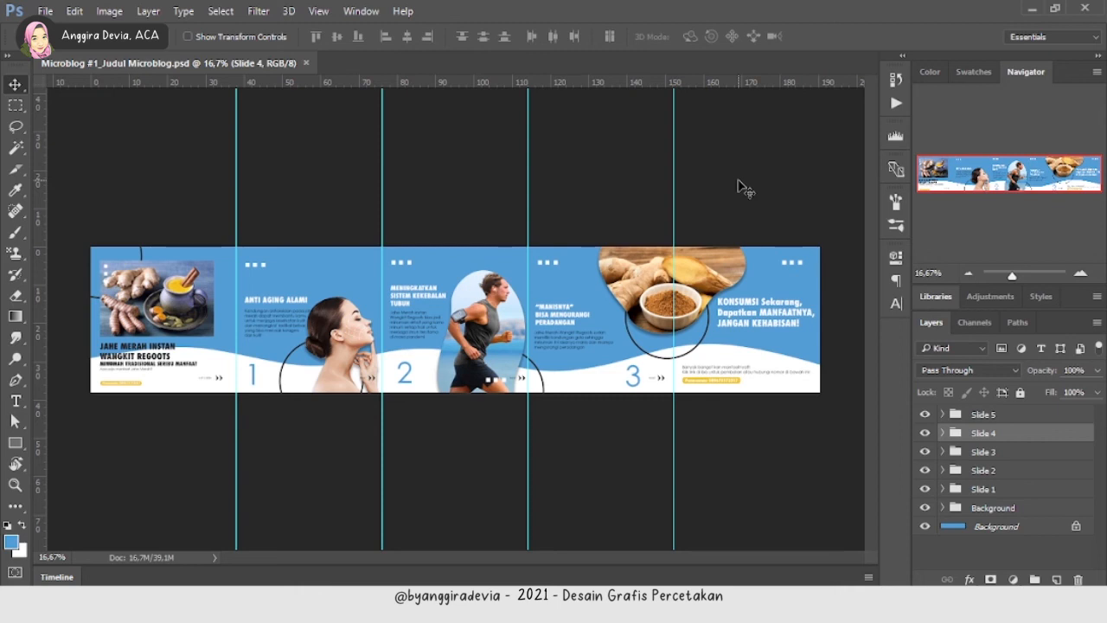
{"action": "key", "text": "alt+Tab"}
{"action": "key", "text": "alt+Tab"}
{"action": "key", "text": "alt+Tab"}
{"action": "key", "text": "alt+Tab"}
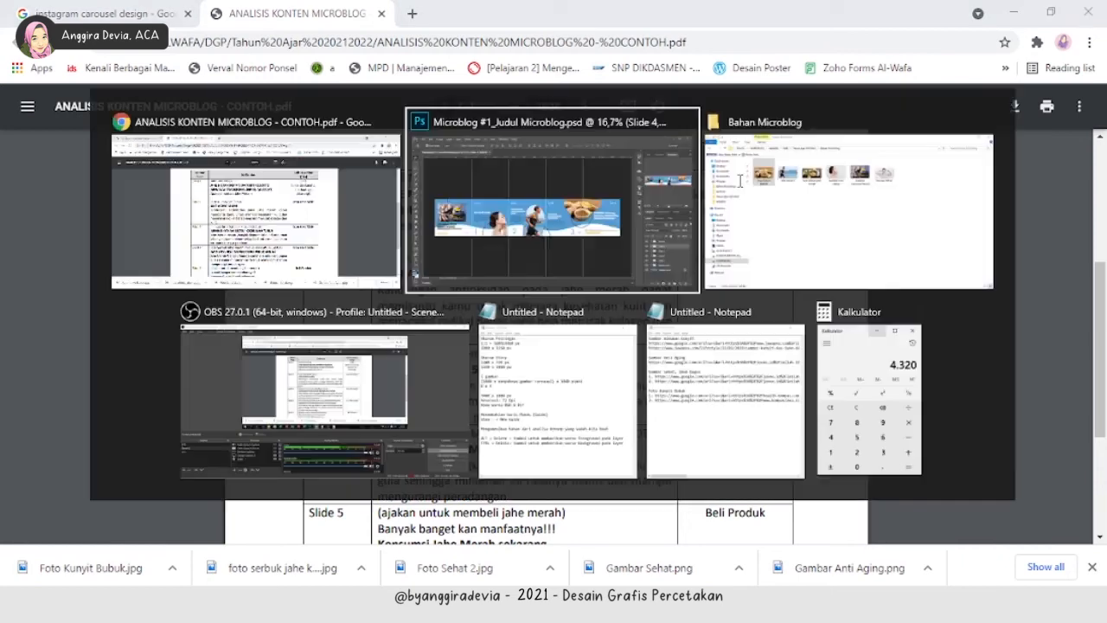
{"action": "key", "text": "alt+Tab"}
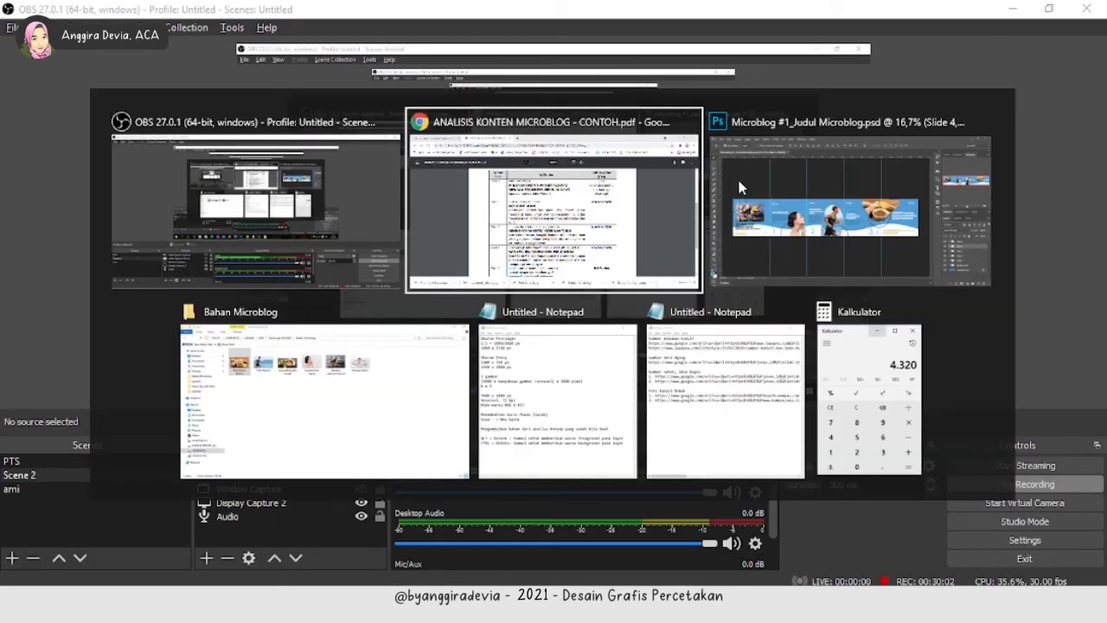
{"action": "key", "text": "alt+Tab"}
{"action": "key", "text": "alt+Tab"}
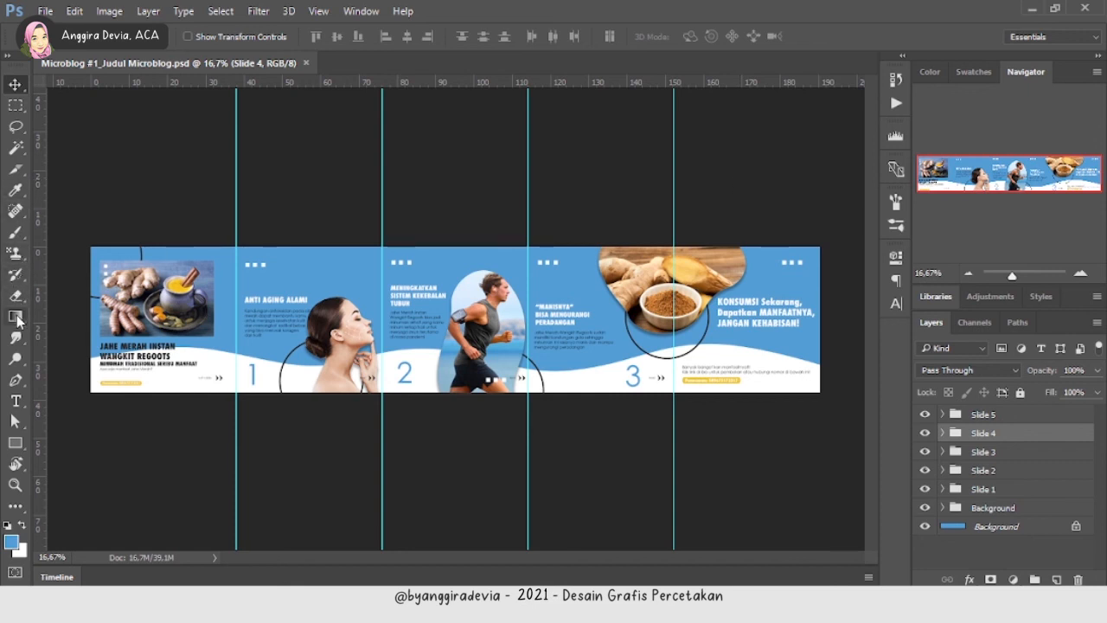
{"action": "right_click", "coordinate": [17, 172]}
{"action": "left_click", "coordinate": [64, 170]}
{"action": "right_click", "coordinate": [21, 176]}
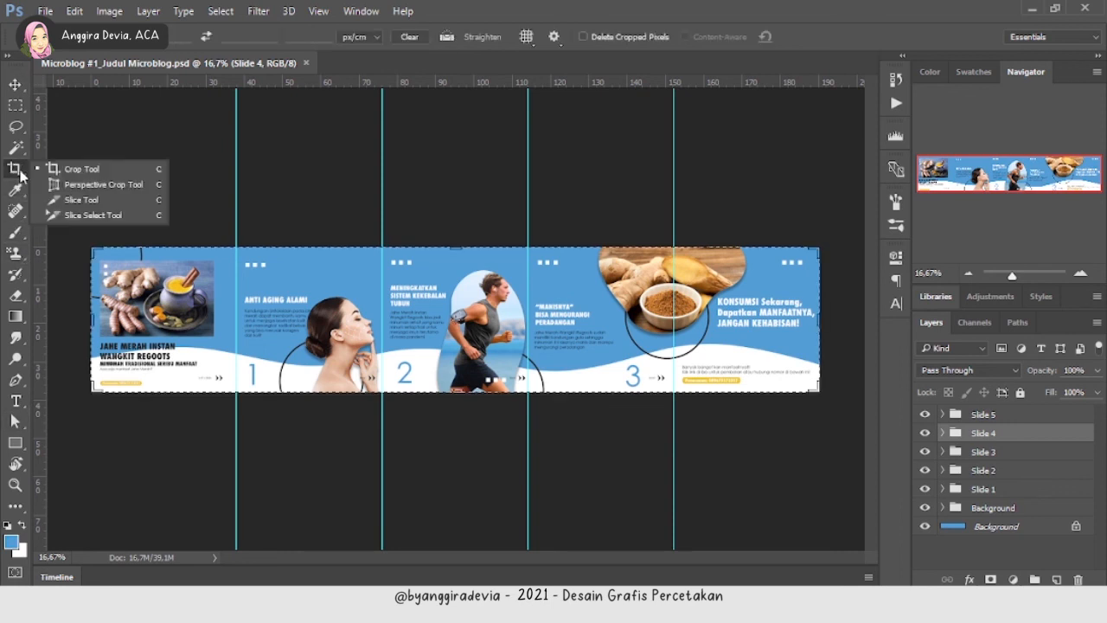
{"action": "left_click", "coordinate": [77, 169]}
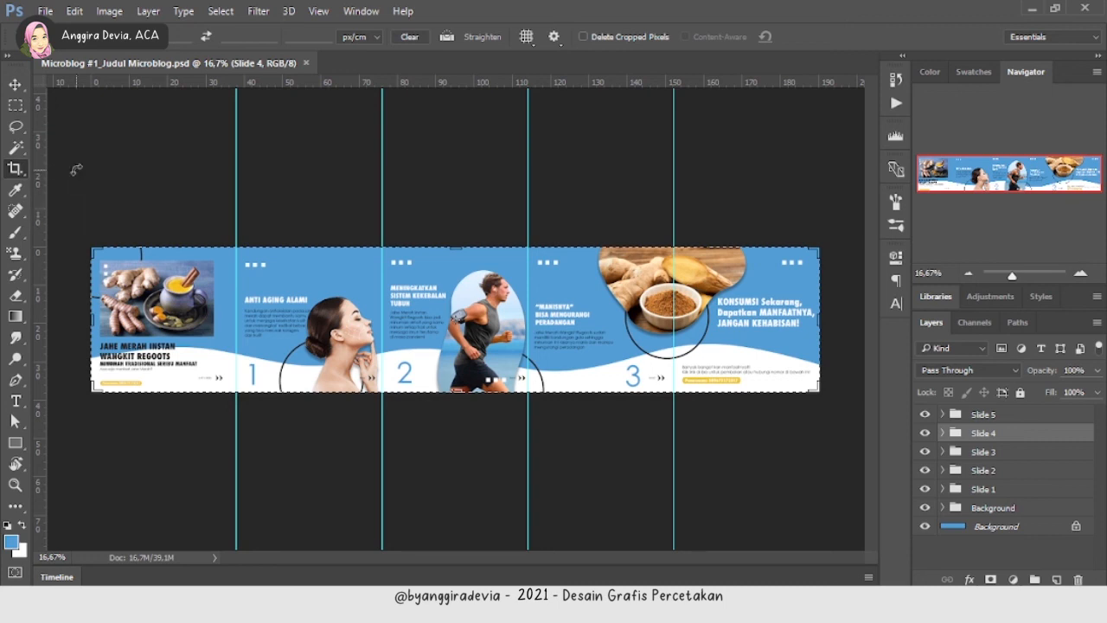
{"action": "right_click", "coordinate": [11, 175]}
{"action": "right_click", "coordinate": [8, 169]}
{"action": "right_click", "coordinate": [7, 169]}
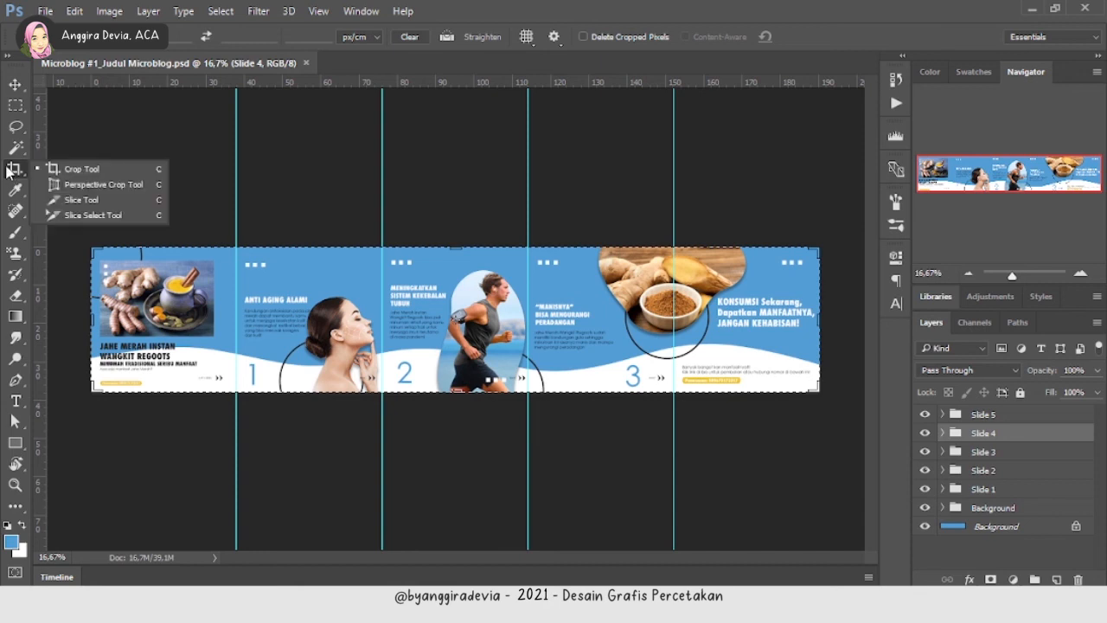
- Draw a slice with the Slice tool that covers the whole first slide up to the first vertical guide
{"action": "left_click", "coordinate": [78, 200]}
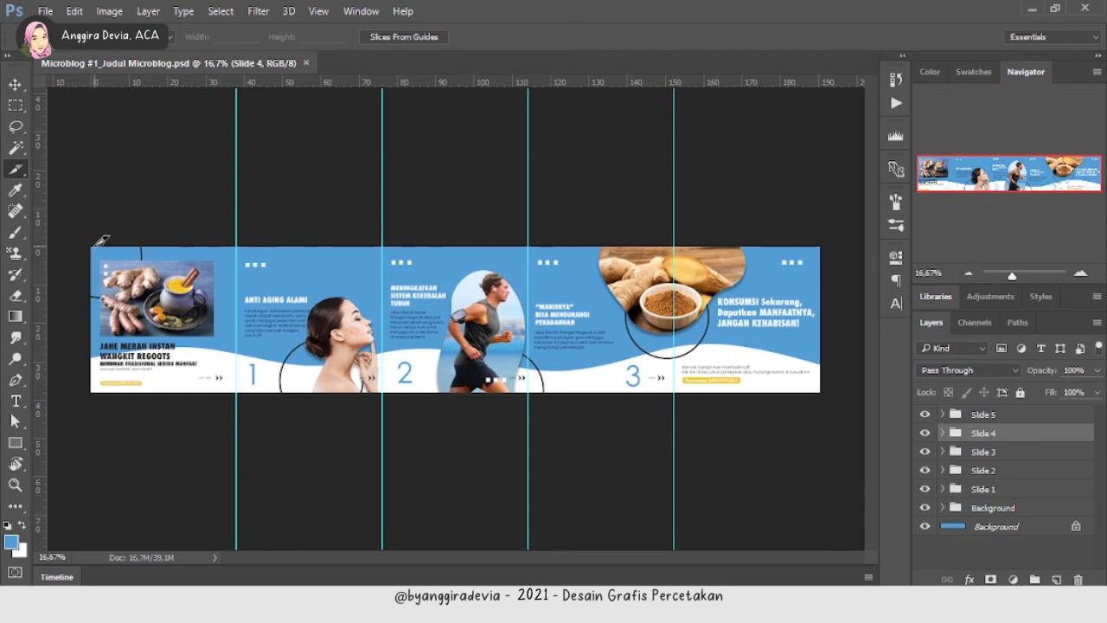
{"action": "key", "text": "ctrl+plus"}
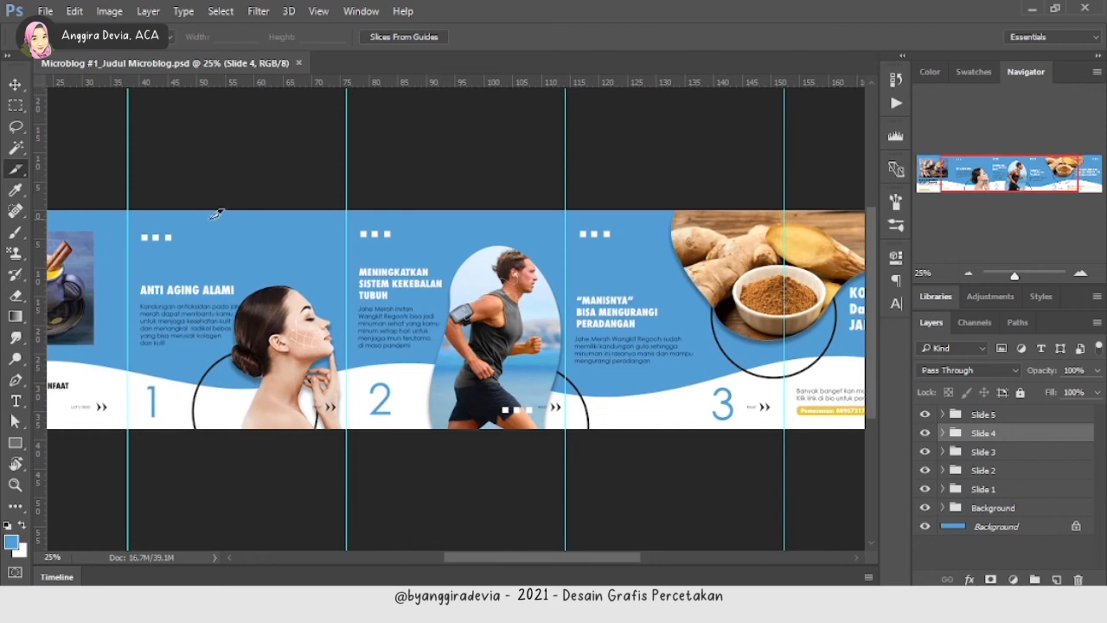
{"action": "left_click_drag", "start_coordinate": [965, 173], "coordinate": [908, 170]}
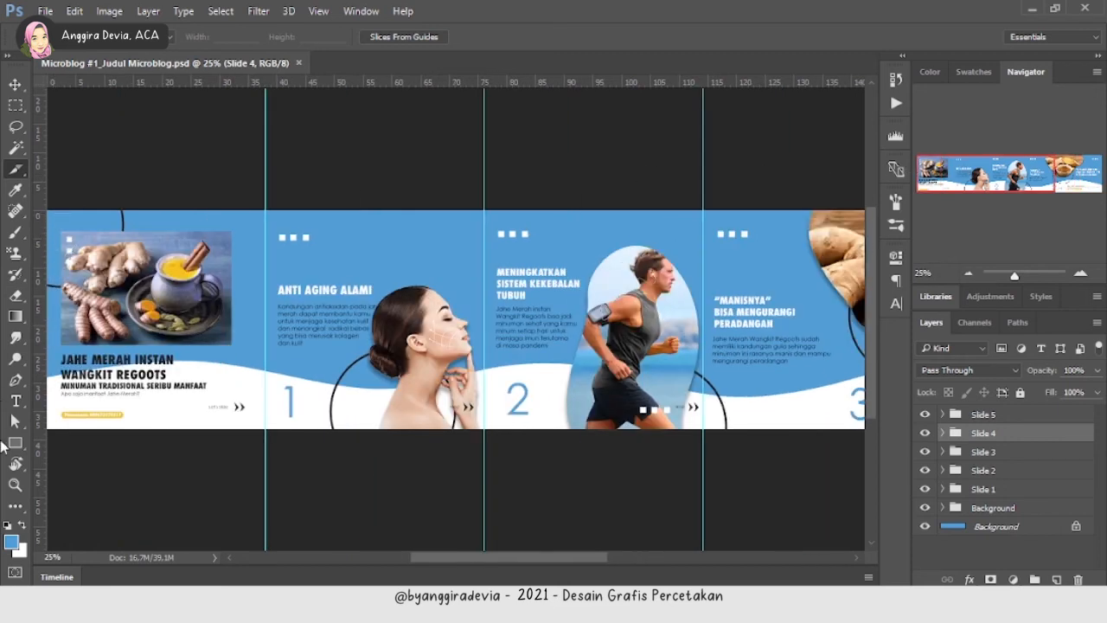
{"action": "key", "text": "r"}
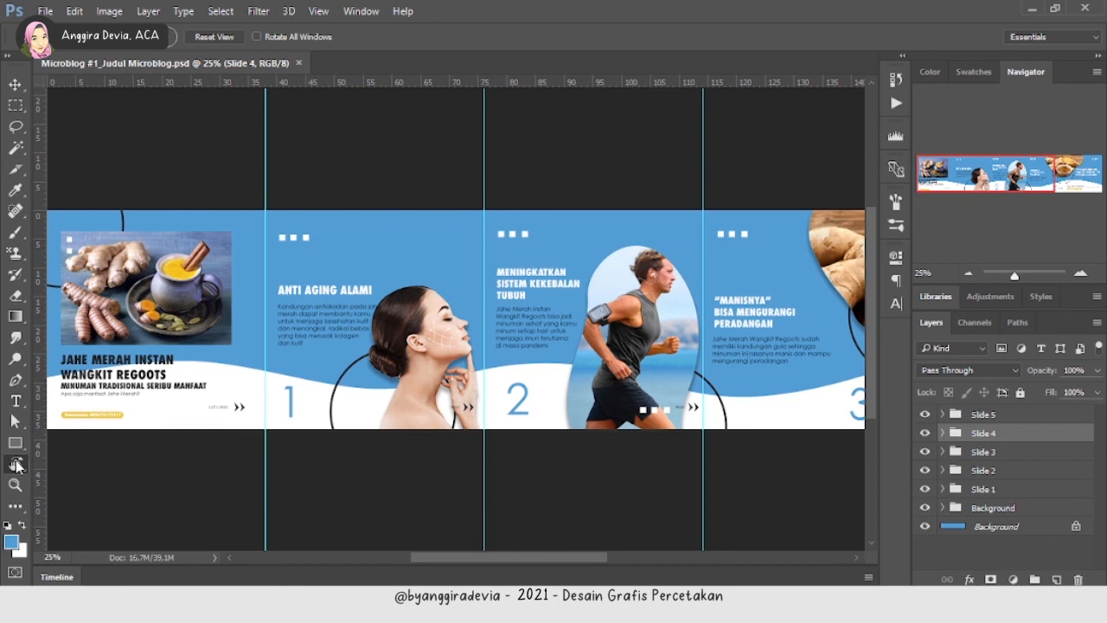
{"action": "right_click", "coordinate": [16, 464]}
{"action": "left_click", "coordinate": [69, 460]}
{"action": "left_click_drag", "start_coordinate": [241, 349], "coordinate": [301, 349]}
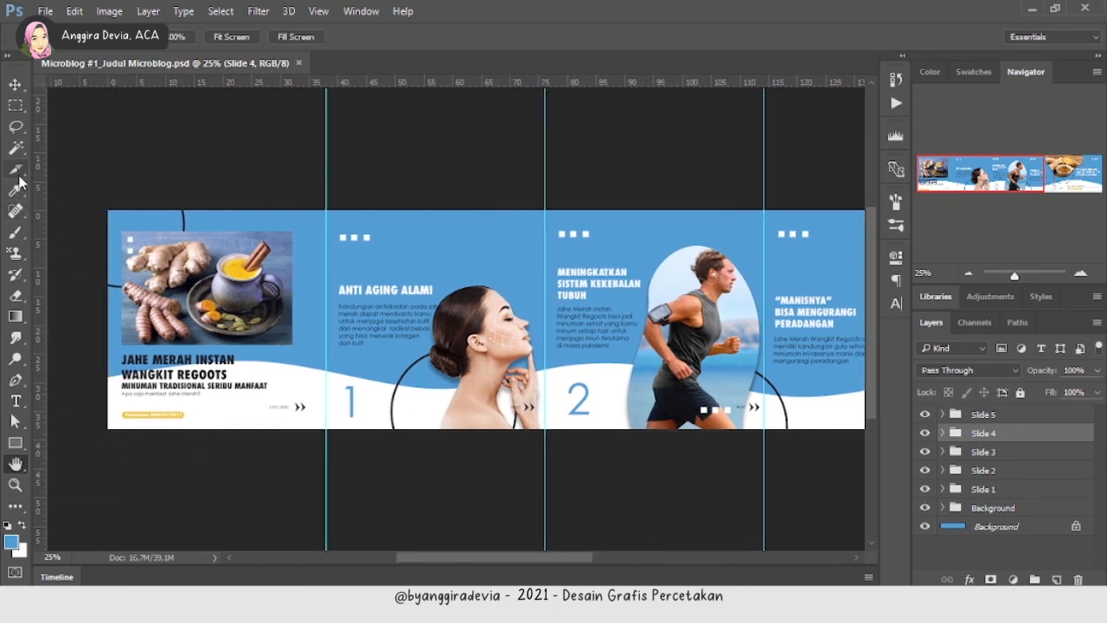
{"action": "left_click", "coordinate": [18, 176]}
{"action": "right_click", "coordinate": [18, 182]}
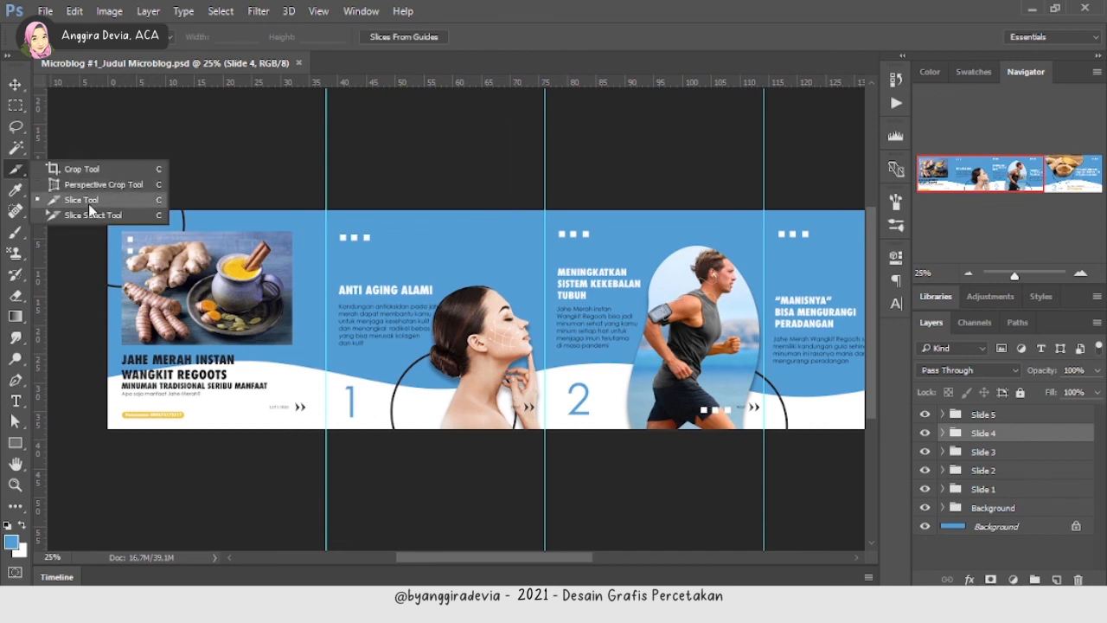
{"action": "left_click", "coordinate": [91, 201]}
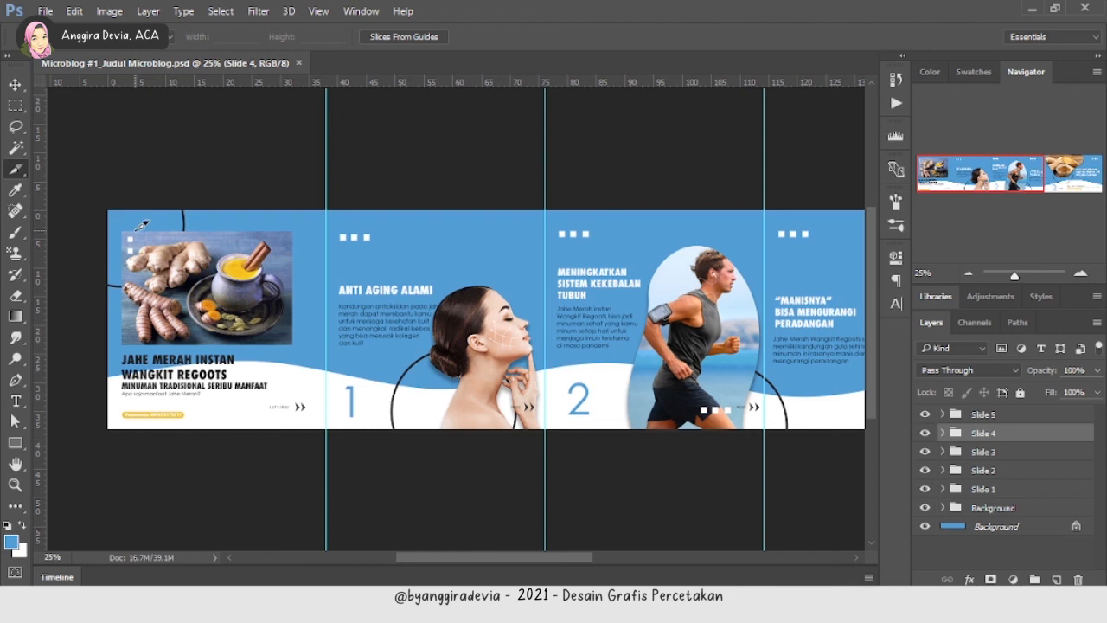
{"action": "left_click_drag", "start_coordinate": [109, 210], "coordinate": [326, 427]}
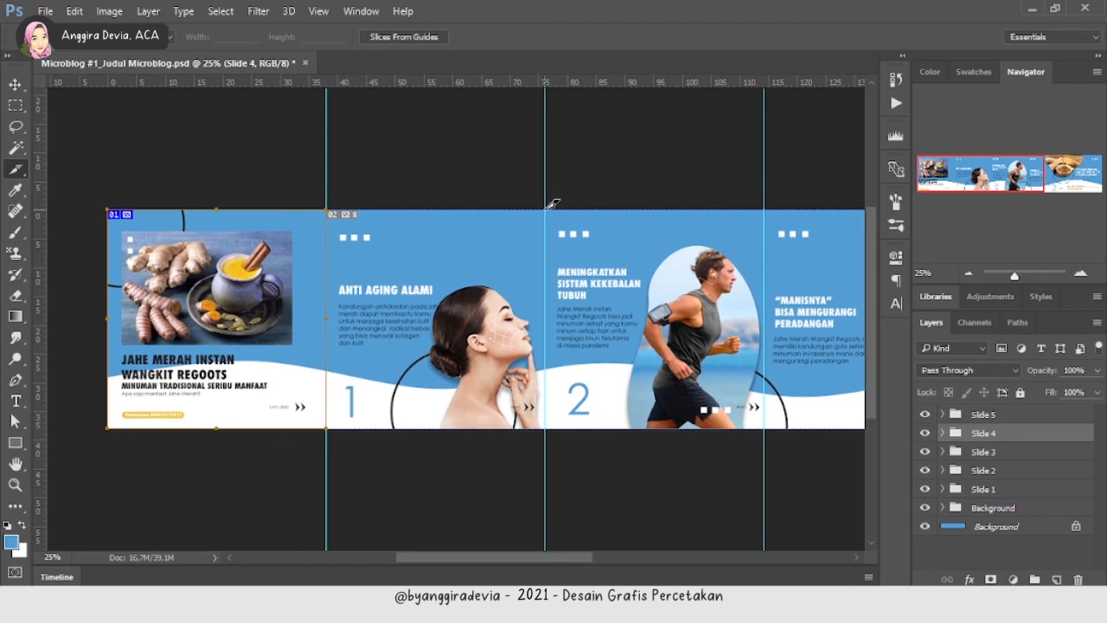
- Draw one separate slice over each of the second, third and fourth slides, aligned to the vertical guides
{"action": "left_click_drag", "start_coordinate": [545, 210], "coordinate": [327, 428]}
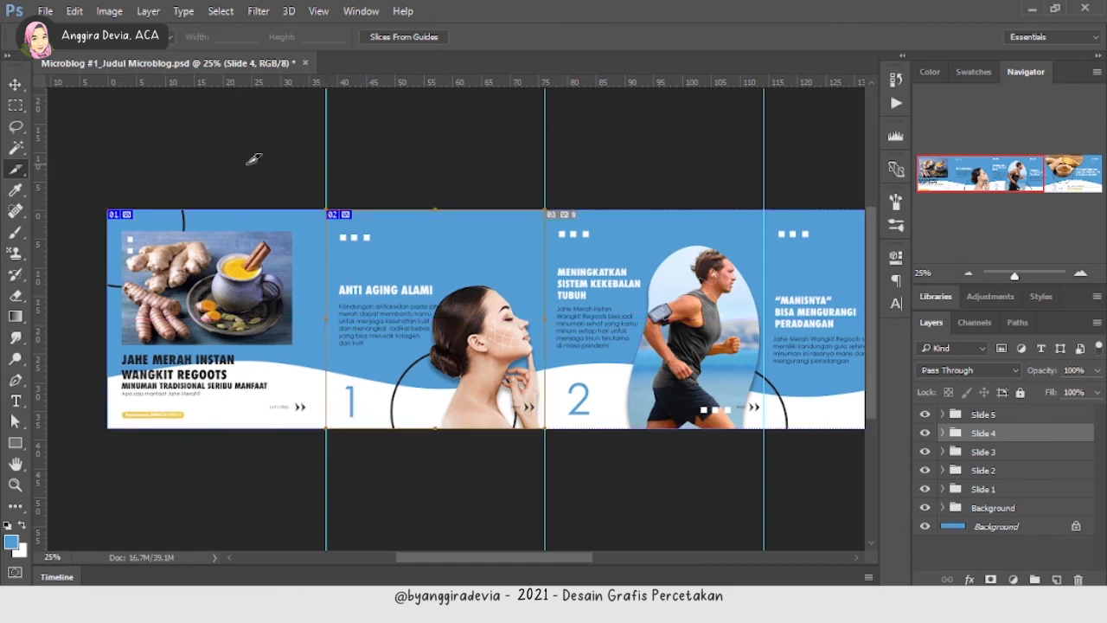
{"action": "left_click_drag", "start_coordinate": [995, 177], "coordinate": [1018, 178]}
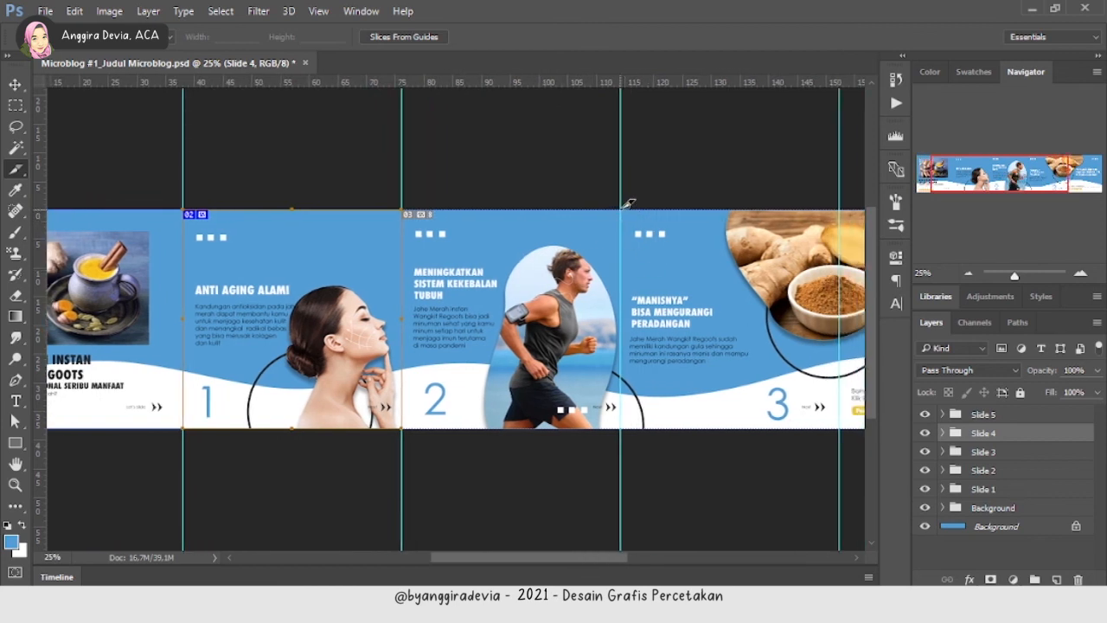
{"action": "left_click_drag", "start_coordinate": [627, 204], "coordinate": [400, 432]}
{"action": "left_click_drag", "start_coordinate": [1010, 158], "coordinate": [1047, 159]}
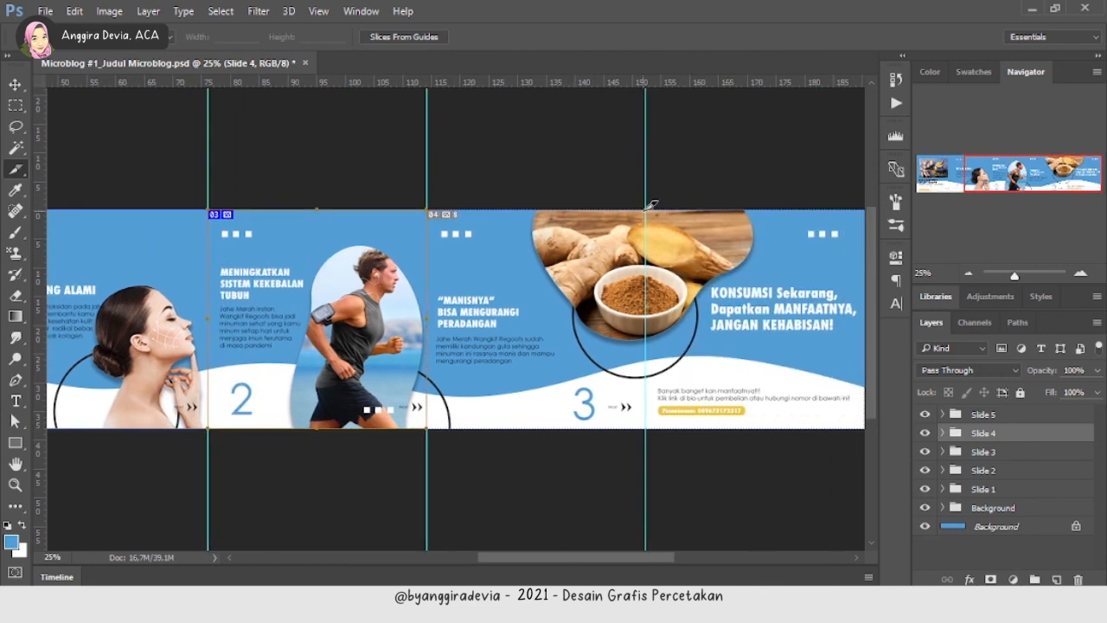
{"action": "left_click_drag", "start_coordinate": [653, 201], "coordinate": [428, 429]}
- Draw a slice over the fifth slide, from the last vertical guide to the canvas's outer edge
{"action": "left_click_drag", "start_coordinate": [1020, 181], "coordinate": [1066, 177]}
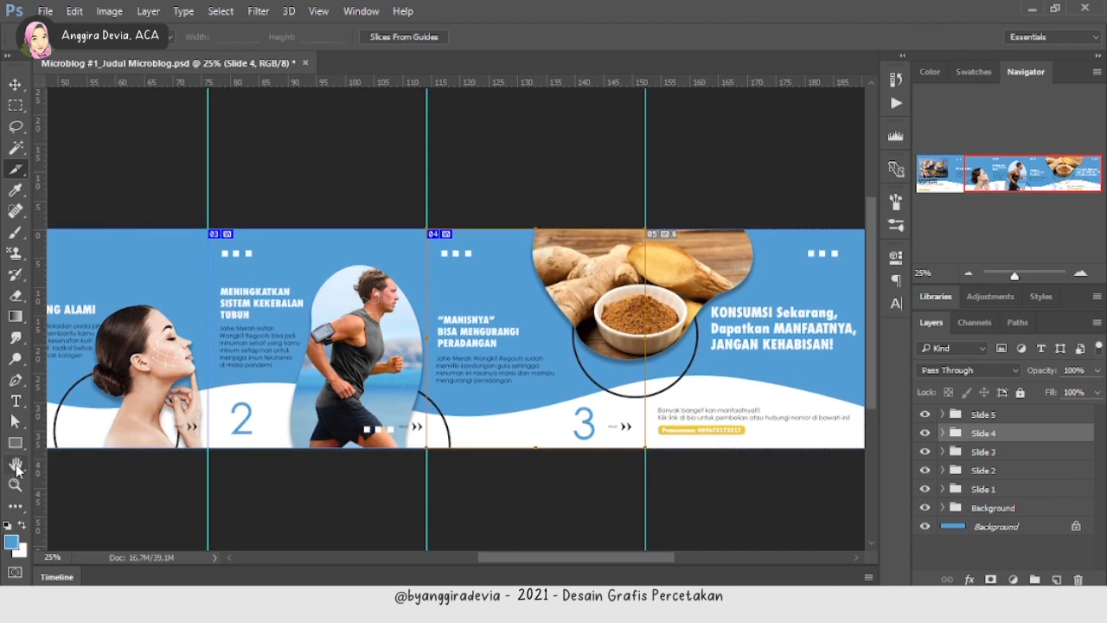
{"action": "left_click", "coordinate": [15, 465]}
{"action": "left_click_drag", "start_coordinate": [813, 333], "coordinate": [759, 335]}
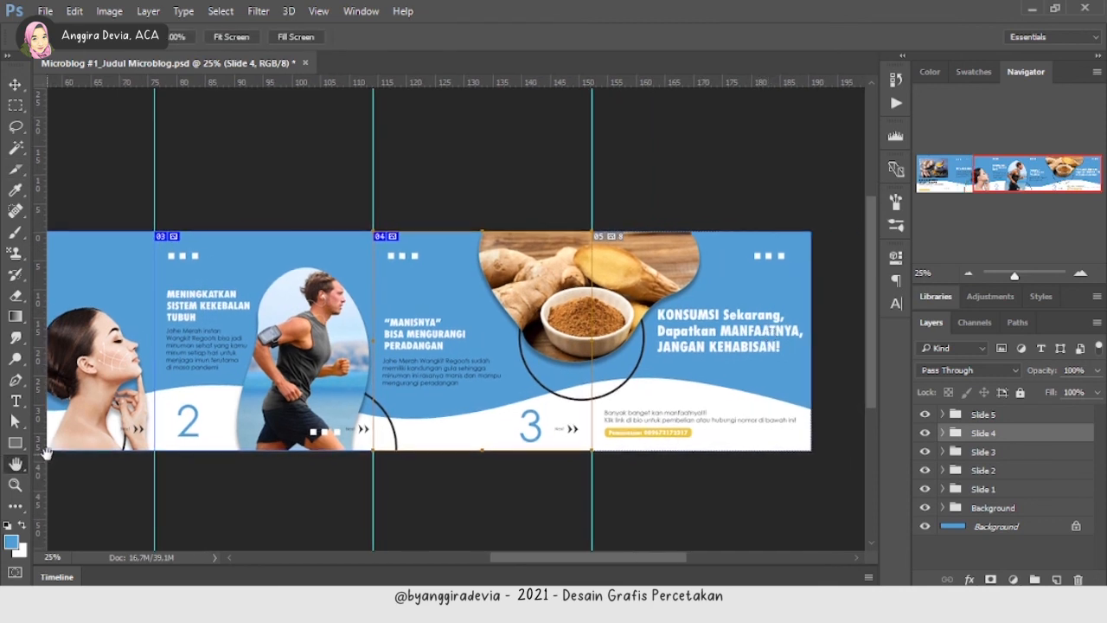
{"action": "left_click", "coordinate": [16, 169]}
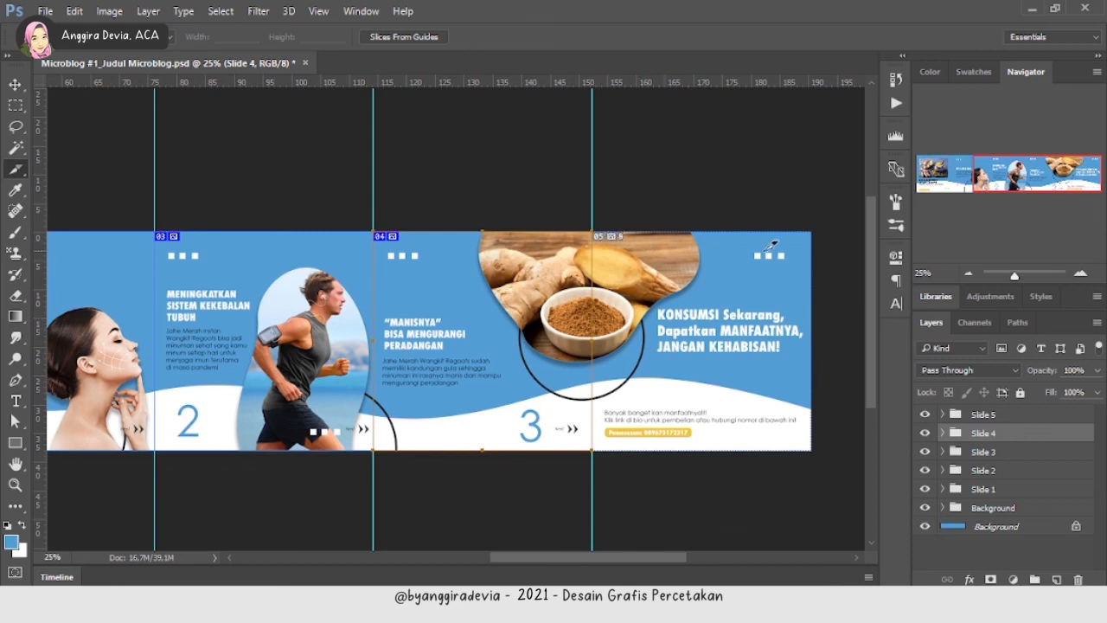
{"action": "left_click_drag", "start_coordinate": [812, 232], "coordinate": [595, 447]}
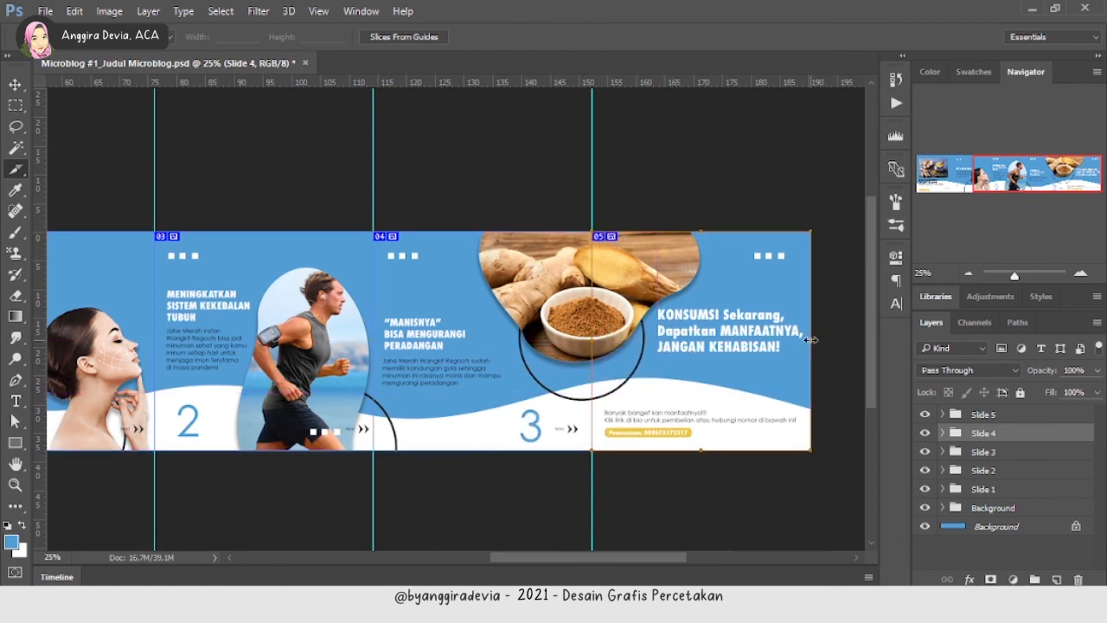
{"action": "left_click_drag", "start_coordinate": [815, 340], "coordinate": [813, 339]}
- Check the slice boundaries along the whole carousel against the guides
{"action": "left_click_drag", "start_coordinate": [995, 175], "coordinate": [934, 173]}
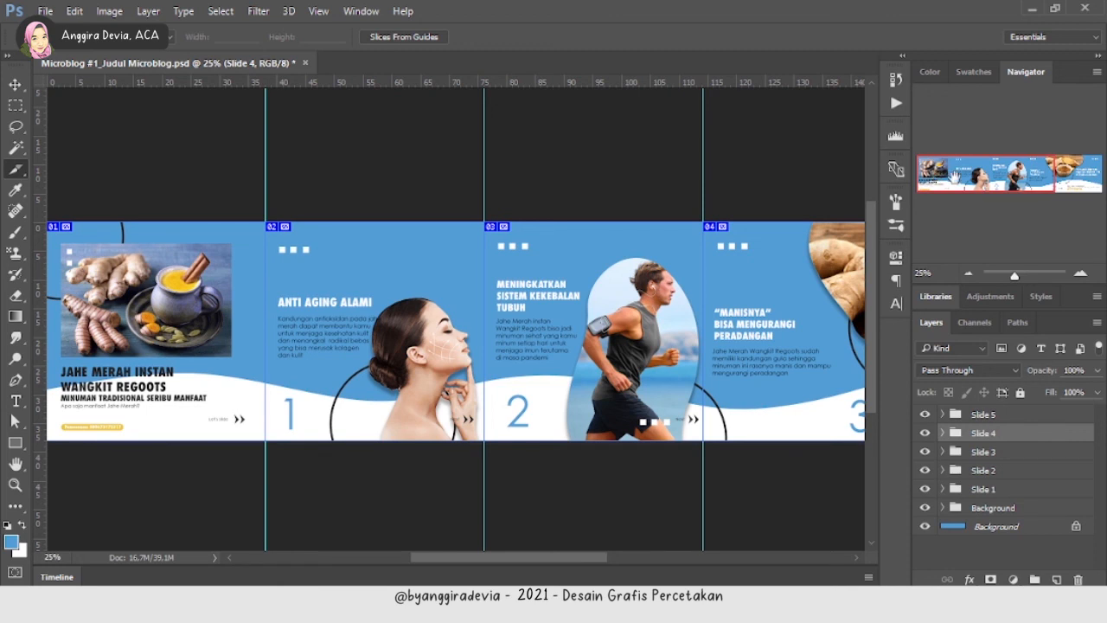
{"action": "mouse_move", "coordinate": [955, 177]}
{"action": "left_mouse_down"}
{"action": "mouse_move", "coordinate": [1060, 177]}
{"action": "mouse_move", "coordinate": [967, 177]}
{"action": "left_mouse_up"}
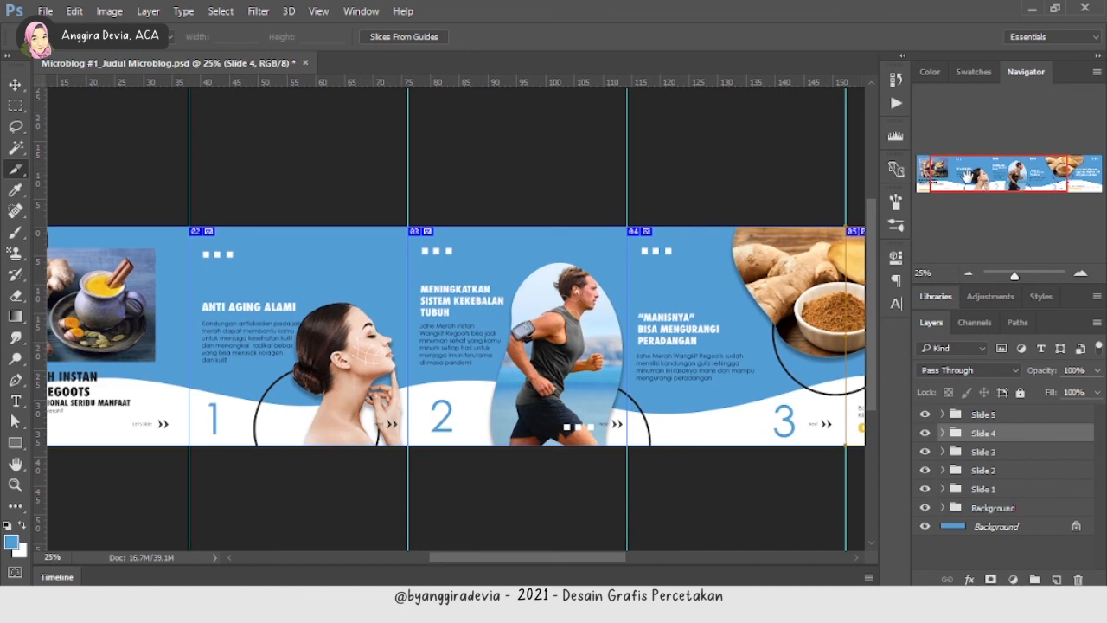
{"action": "left_click_drag", "start_coordinate": [967, 175], "coordinate": [928, 176]}
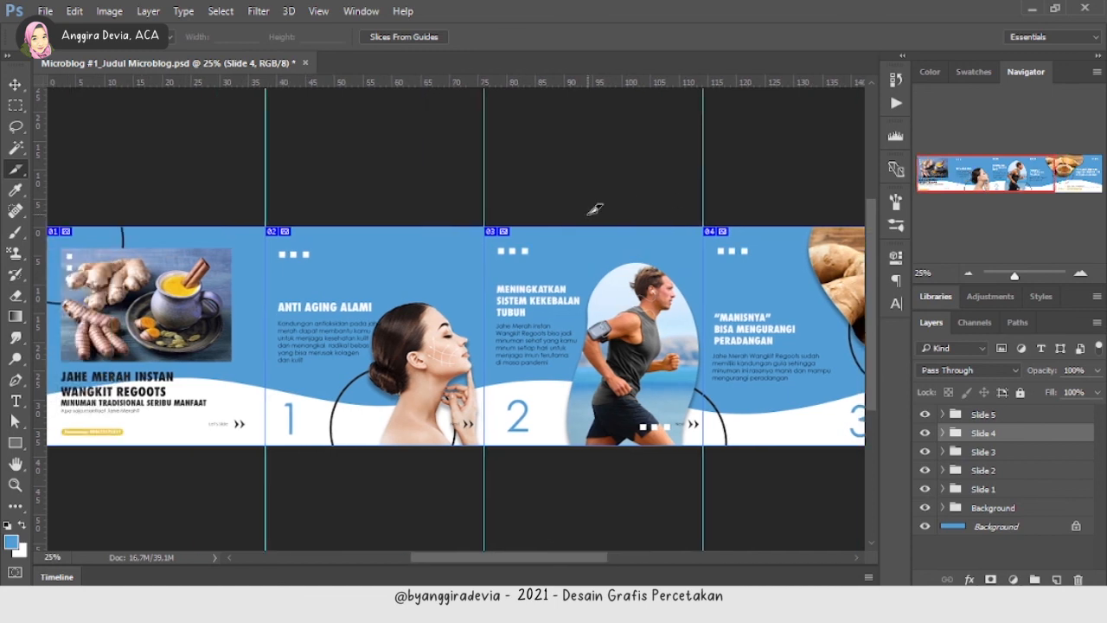
{"action": "key", "text": "ctrl+minus"}
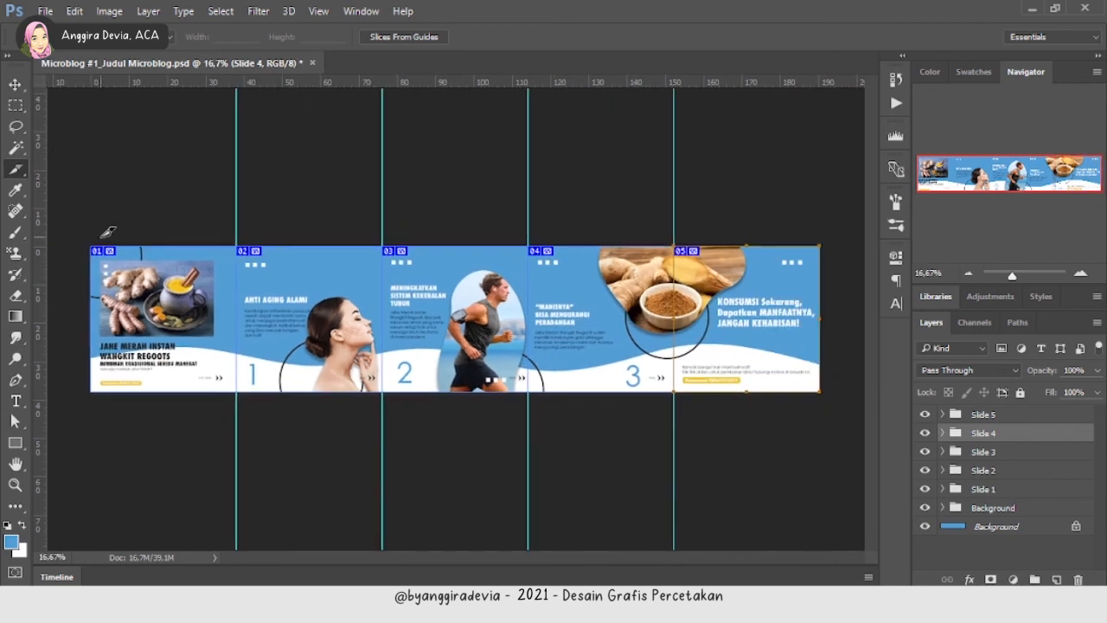
- Clear the layer selection and open the legacy Save for Web export for the sliced carousel
{"action": "left_click", "coordinate": [16, 84]}
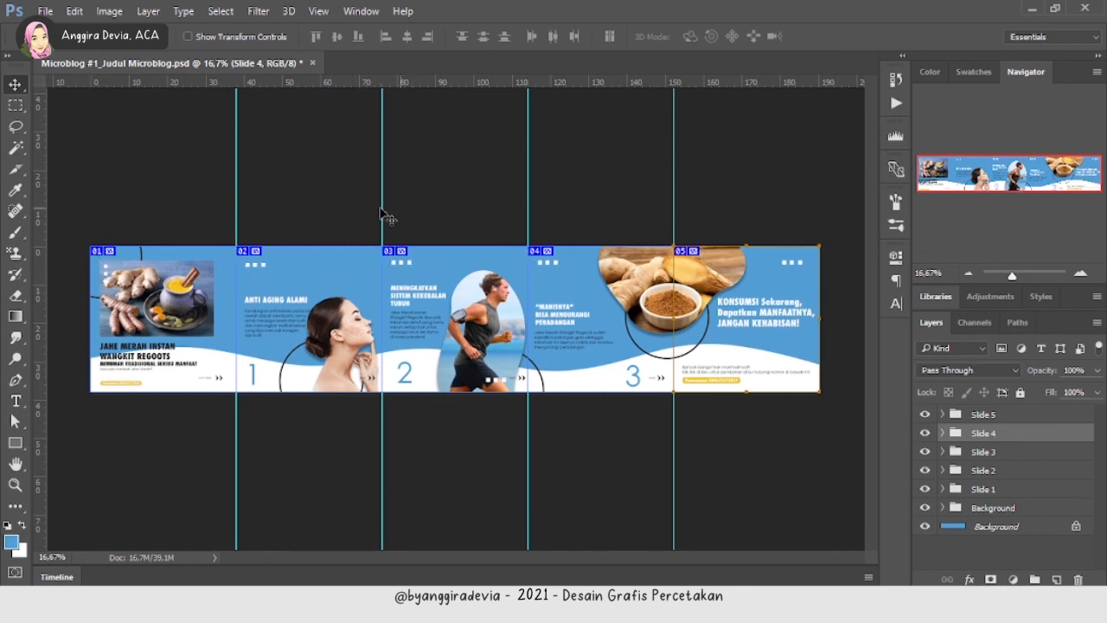
{"action": "left_click", "coordinate": [331, 215]}
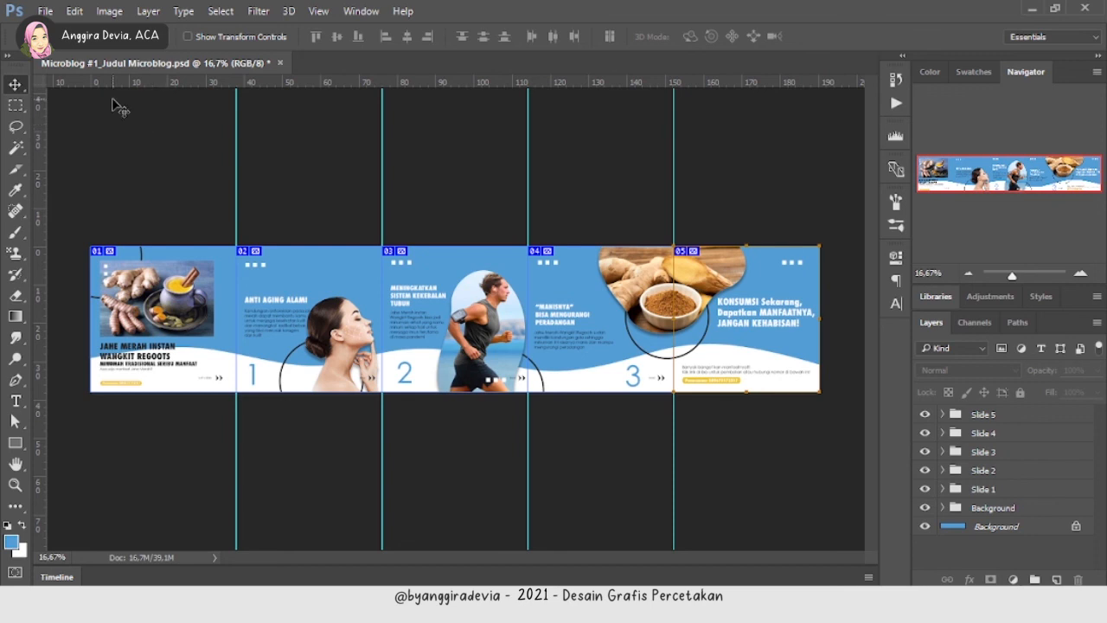
{"action": "left_click", "coordinate": [45, 11]}
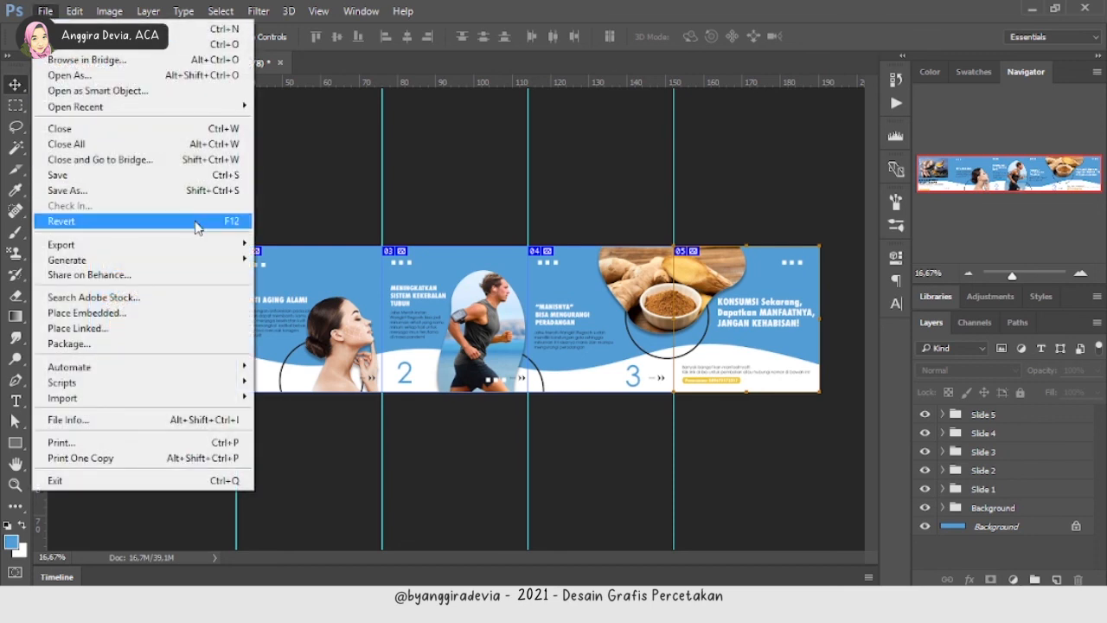
{"action": "mouse_move", "coordinate": [215, 248]}
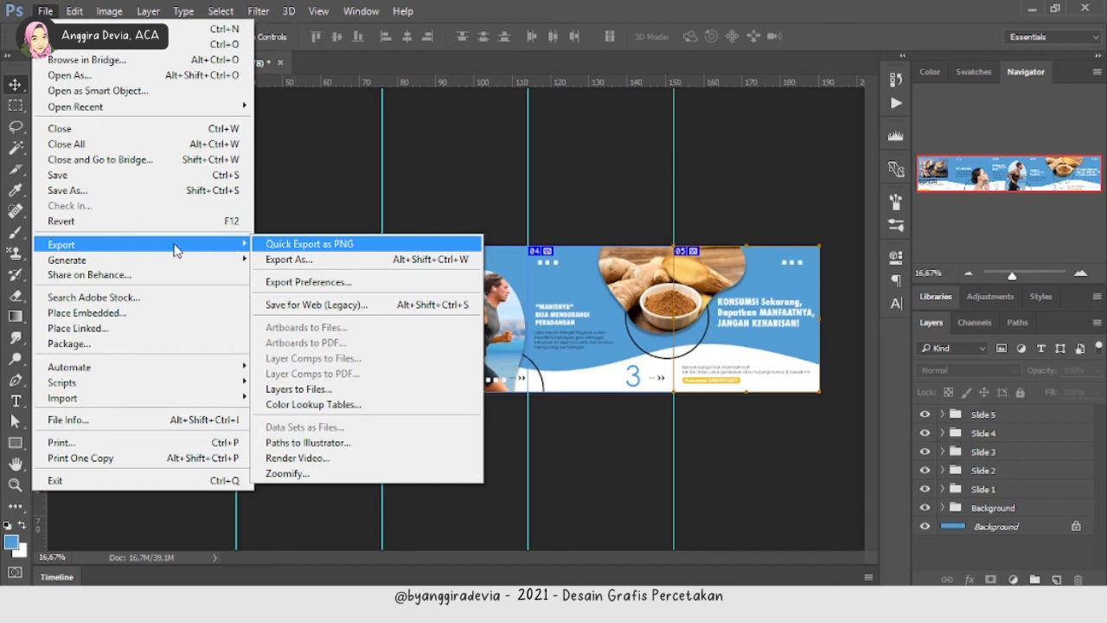
{"action": "left_click", "coordinate": [350, 306]}
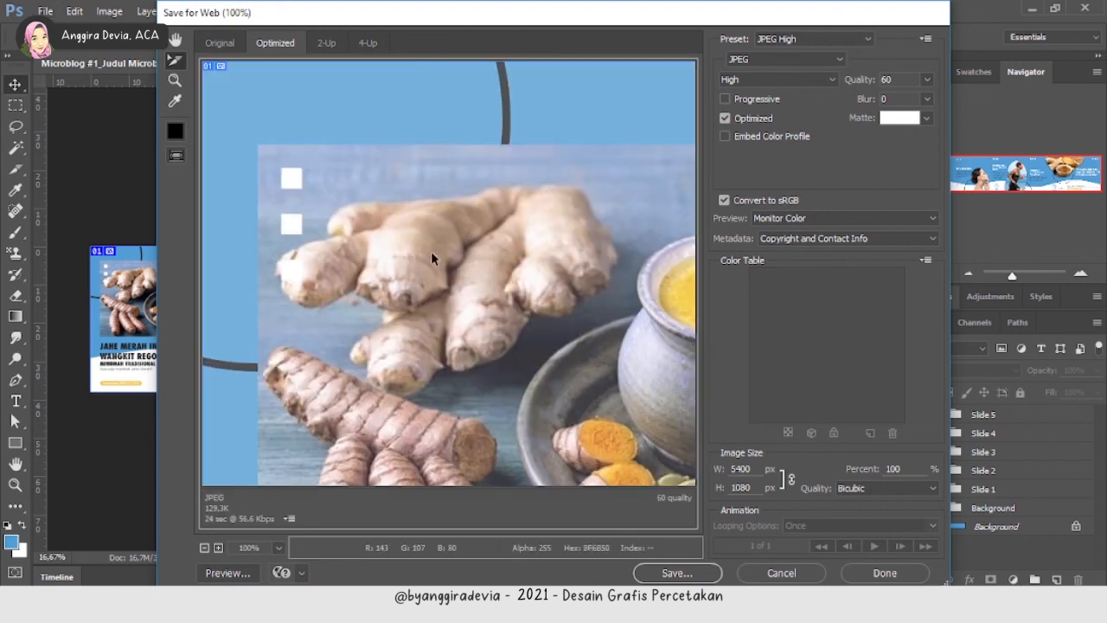
- Examine the numbered slices across the carousel in the export preview at 12.5% zoom
{"action": "left_click", "coordinate": [175, 39]}
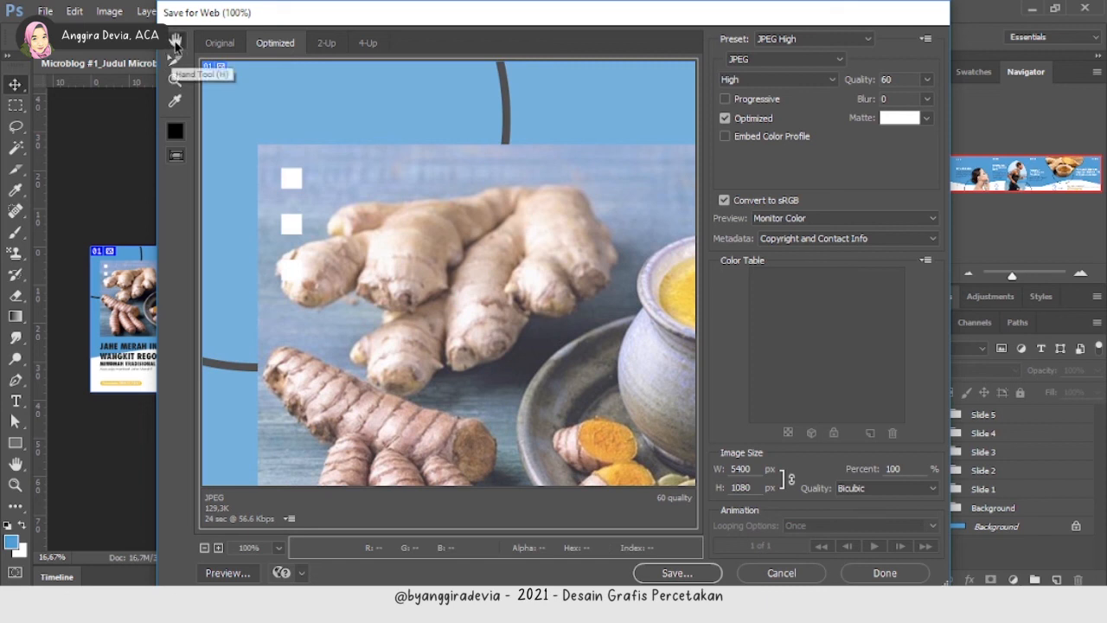
{"action": "left_click_drag", "start_coordinate": [597, 271], "coordinate": [486, 234]}
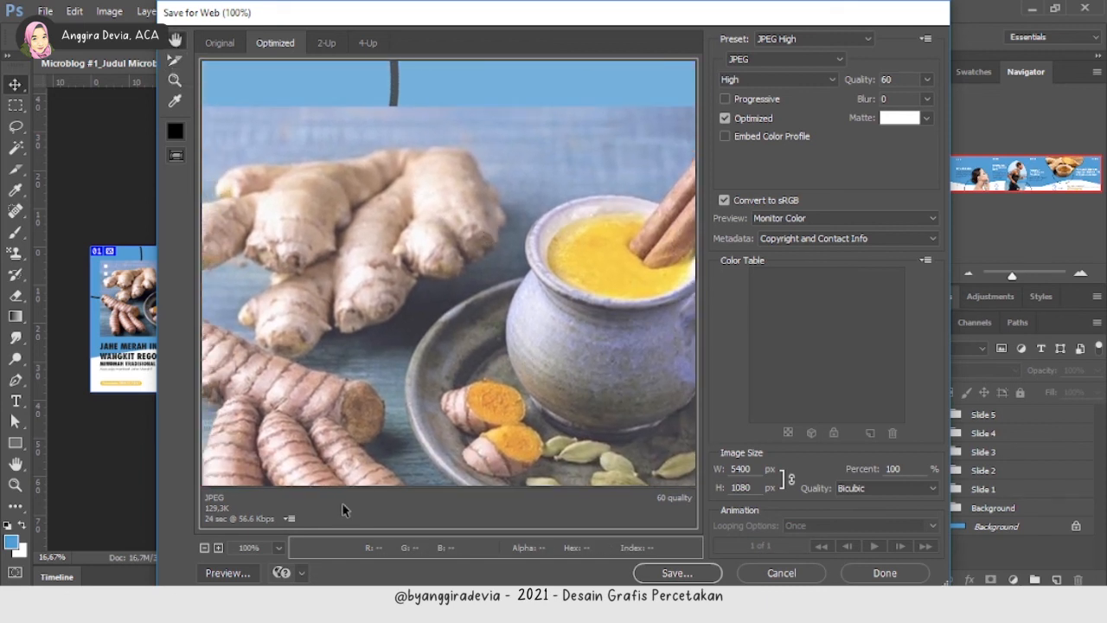
{"action": "left_click", "coordinate": [204, 548]}
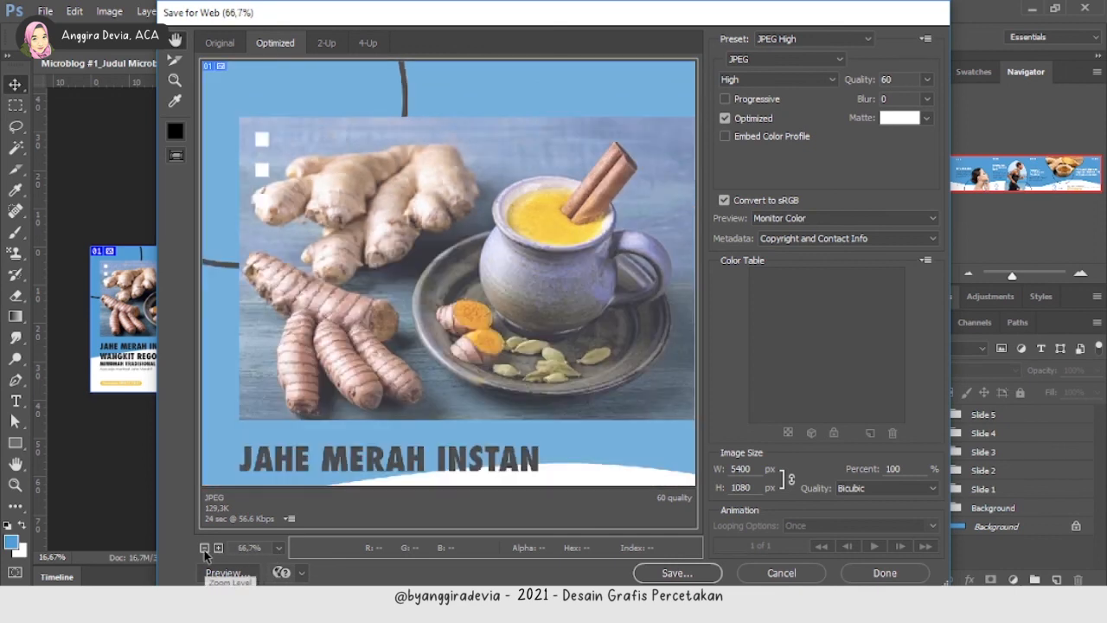
{"action": "left_click", "coordinate": [204, 548]}
{"action": "left_click", "coordinate": [204, 549]}
{"action": "left_click", "coordinate": [204, 548]}
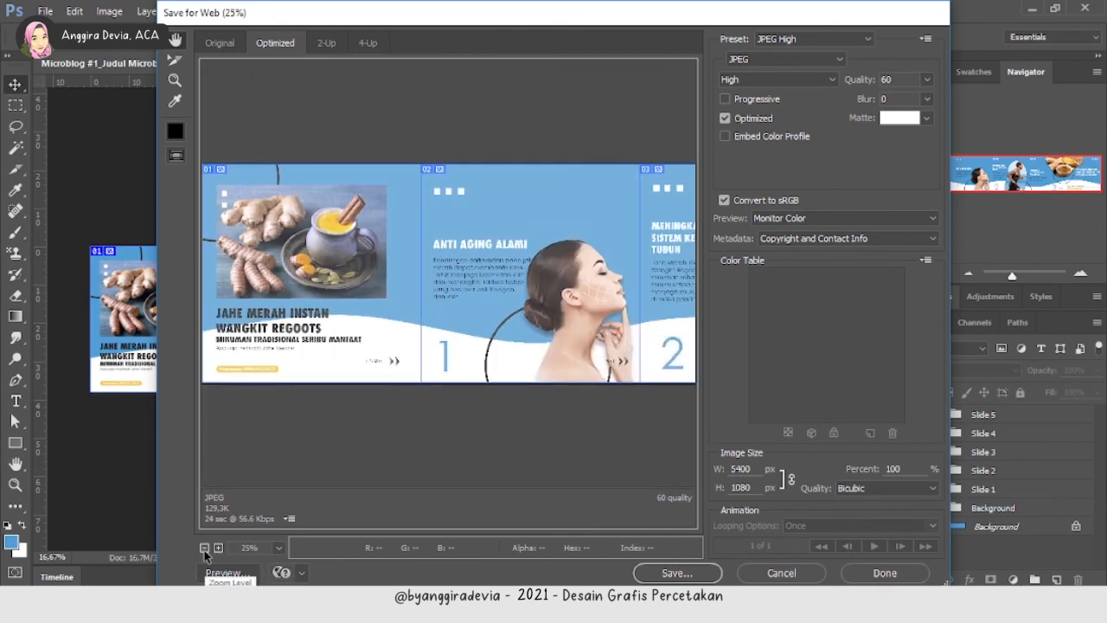
{"action": "left_click", "coordinate": [204, 548]}
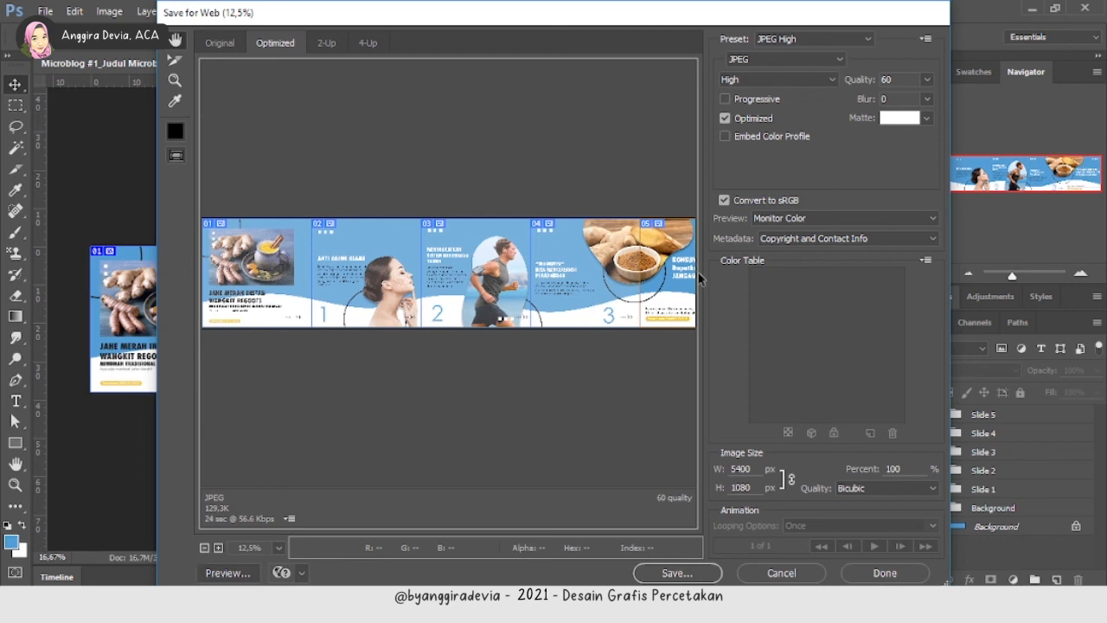
{"action": "left_click_drag", "start_coordinate": [656, 278], "coordinate": [709, 282]}
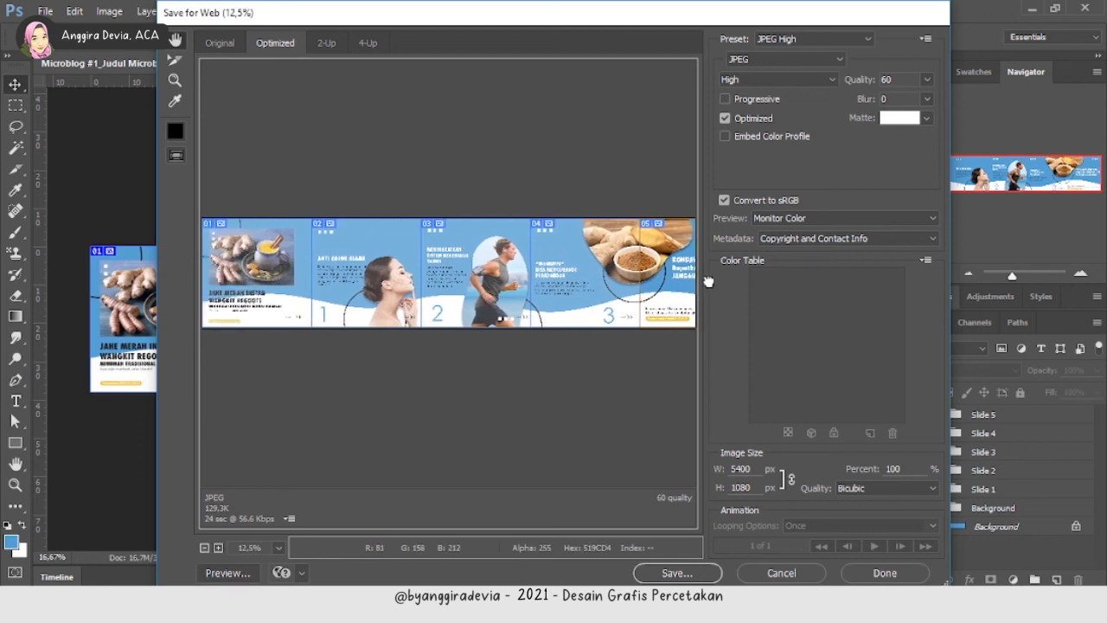
- Try GIF as the export file format for the slices
{"action": "left_click", "coordinate": [778, 60]}
{"action": "left_click", "coordinate": [778, 58]}
{"action": "left_click", "coordinate": [778, 58]}
{"action": "left_click", "coordinate": [778, 58]}
{"action": "left_click", "coordinate": [779, 59]}
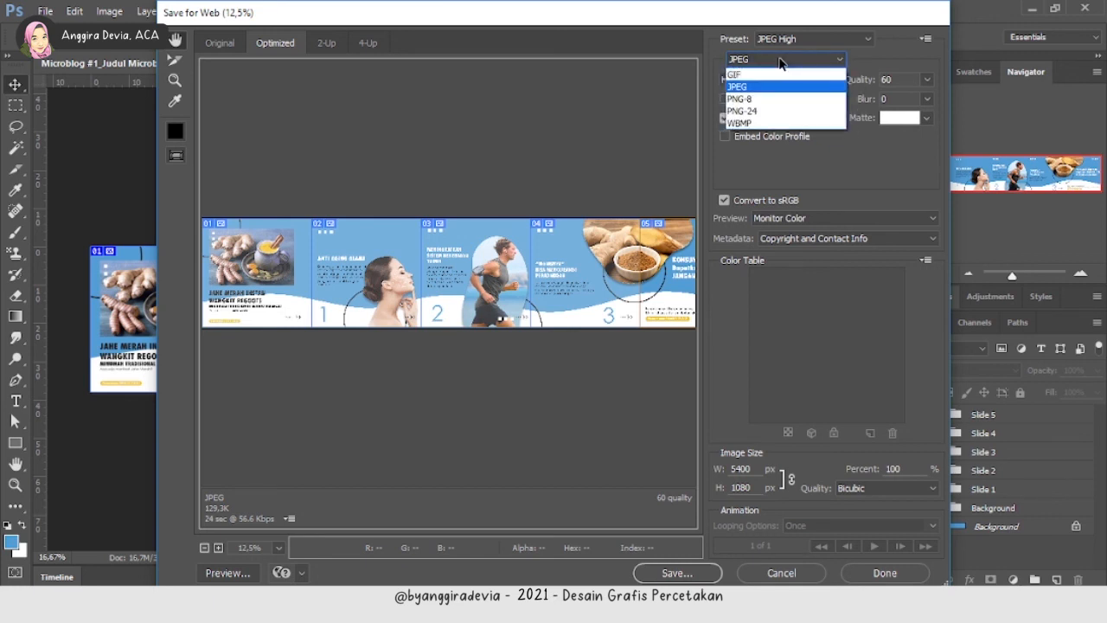
{"action": "left_click", "coordinate": [778, 60]}
{"action": "left_click", "coordinate": [780, 59]}
{"action": "left_click", "coordinate": [781, 76]}
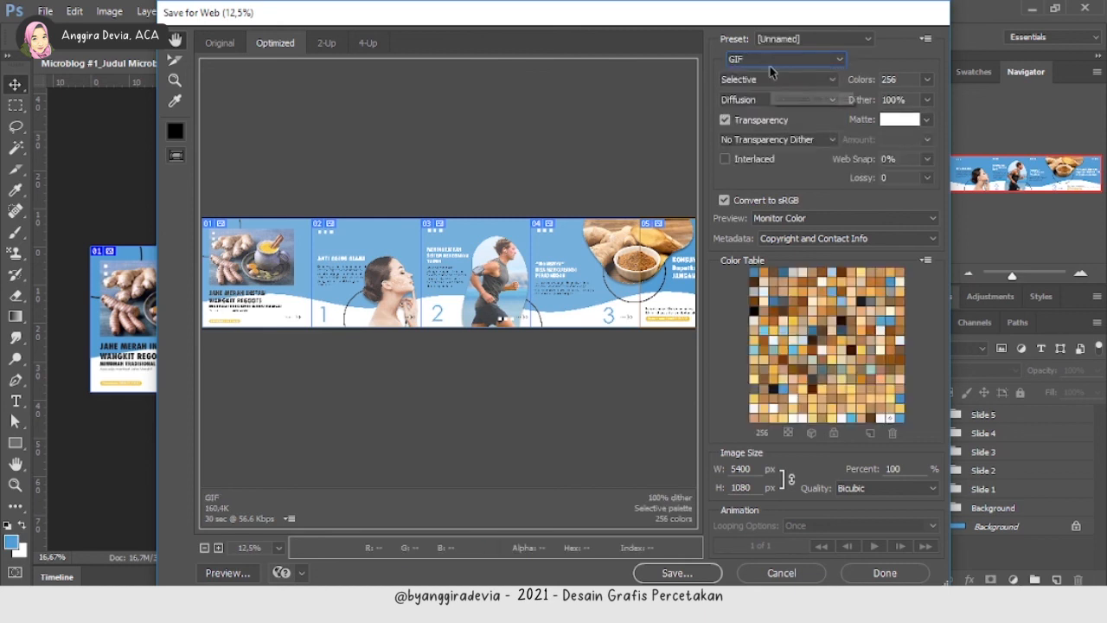
- Set the export file format to JPEG and keep the JPEG High preset
{"action": "left_click", "coordinate": [770, 64]}
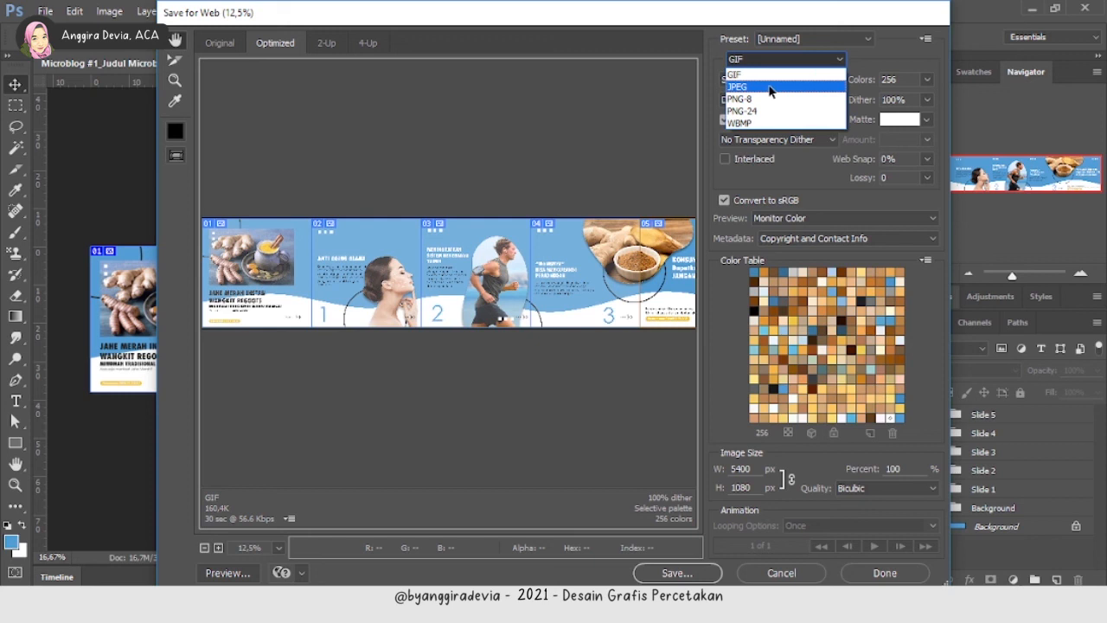
{"action": "left_click", "coordinate": [770, 87]}
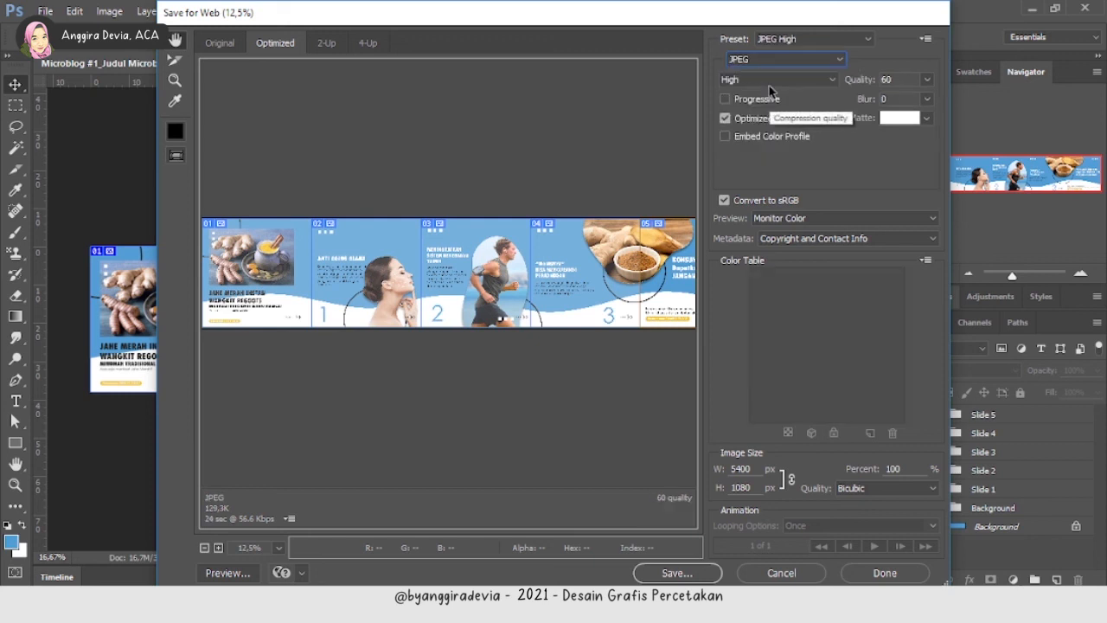
{"action": "left_click", "coordinate": [796, 41]}
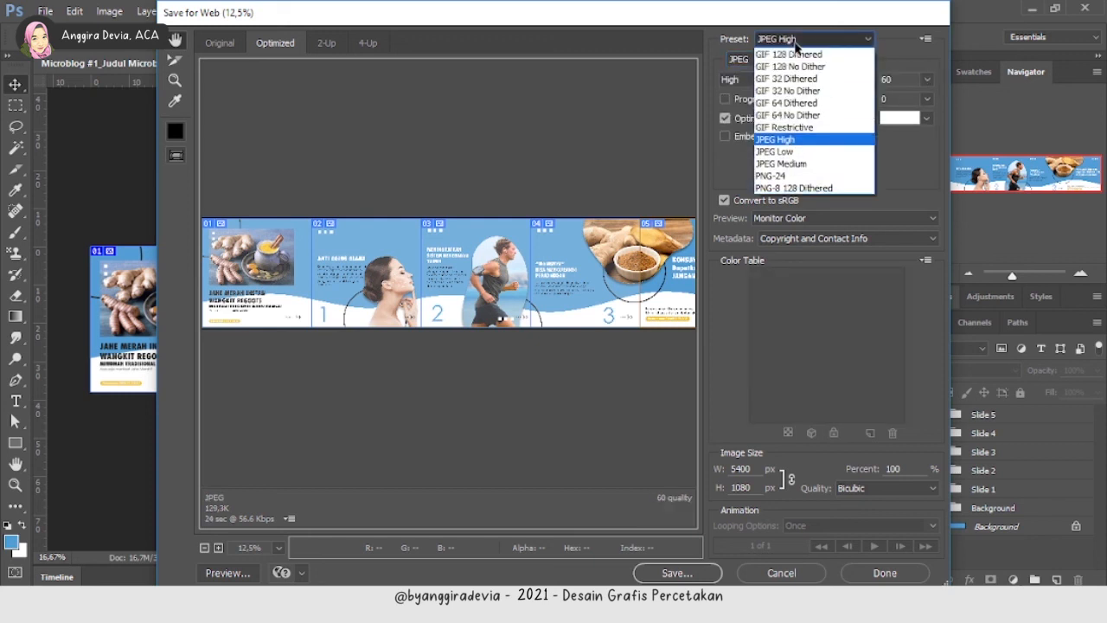
{"action": "left_click", "coordinate": [796, 44]}
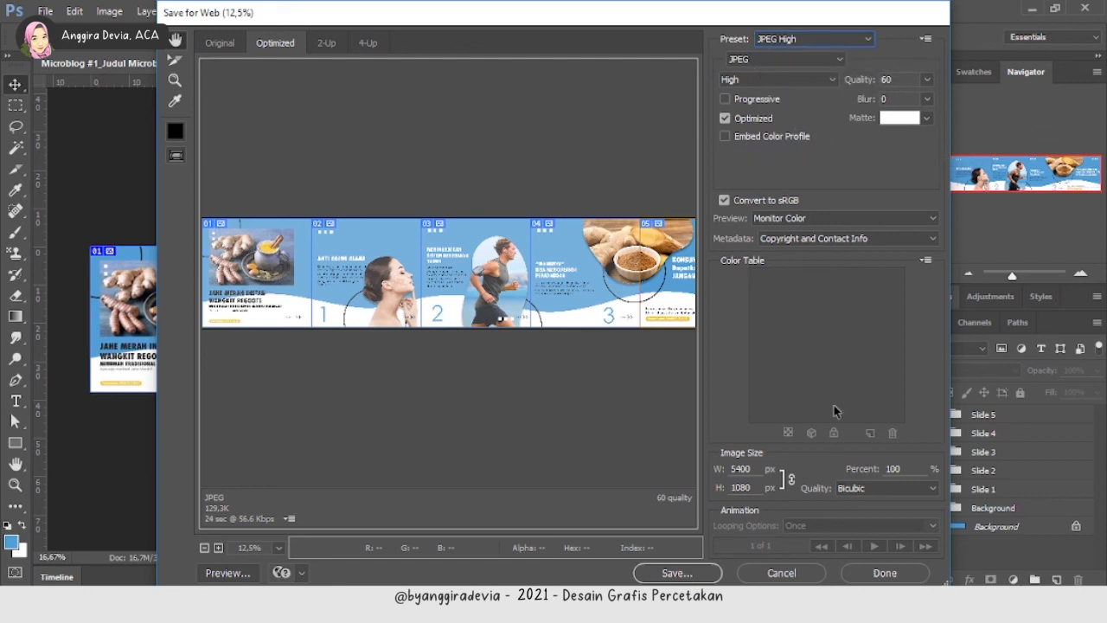
- Start saving the optimized slices and choose CAMPUS (E:) > ALWAFA > DGP > Tahun Ajar 20212022 > Bahan Microblog as the destination folder
{"action": "left_click", "coordinate": [675, 574]}
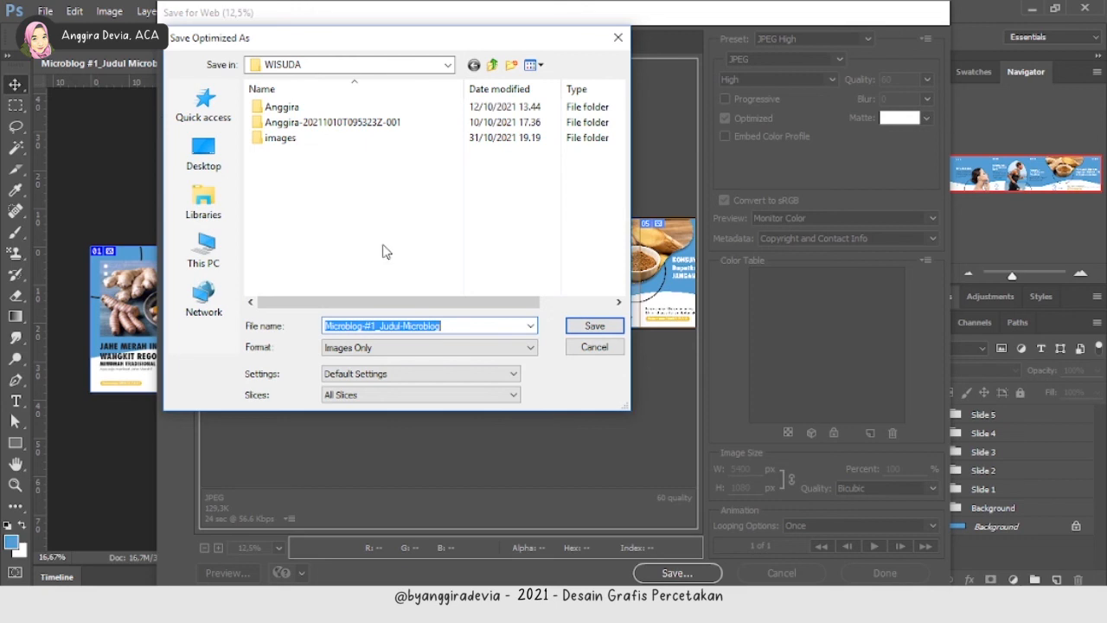
{"action": "left_click", "coordinate": [210, 253]}
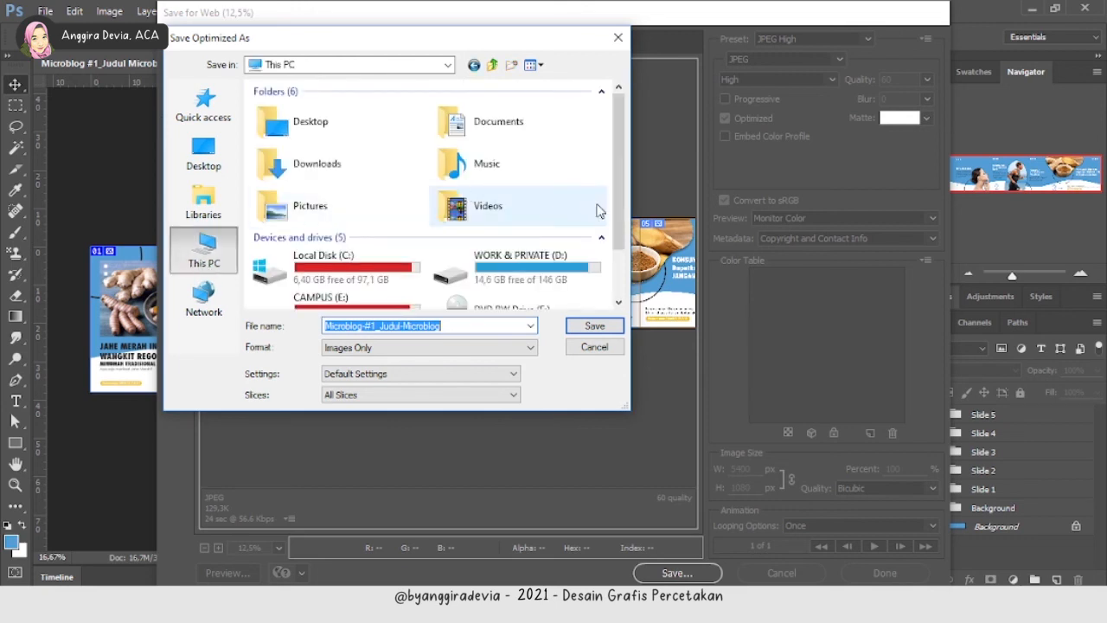
{"action": "scroll", "coordinate": [606, 212], "scroll_direction": "down", "scroll_amount": 1}
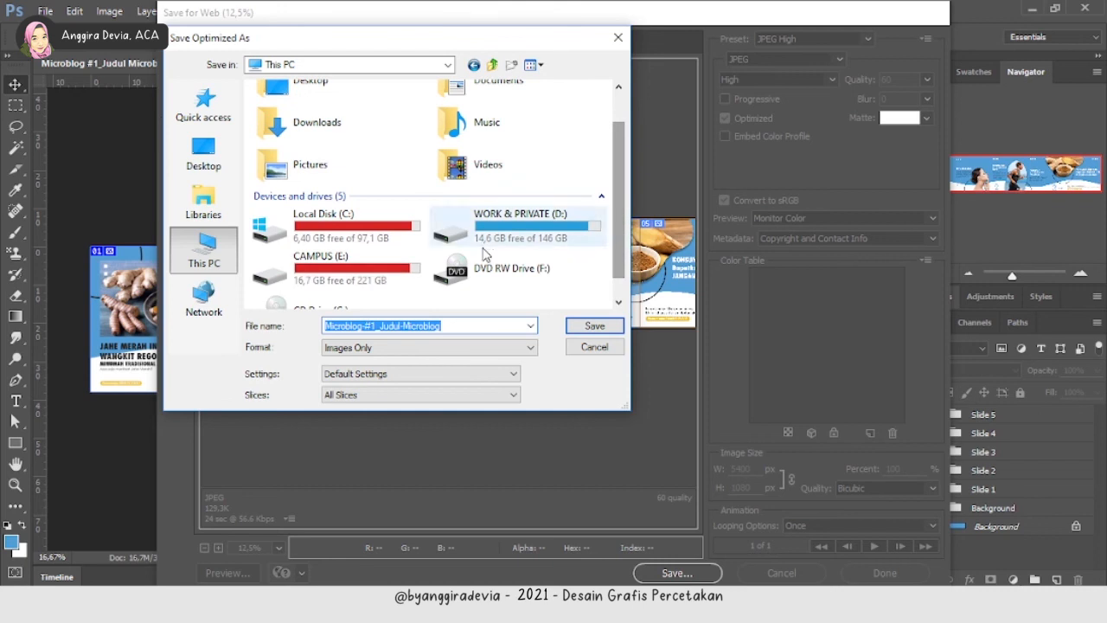
{"action": "double_click", "coordinate": [370, 262]}
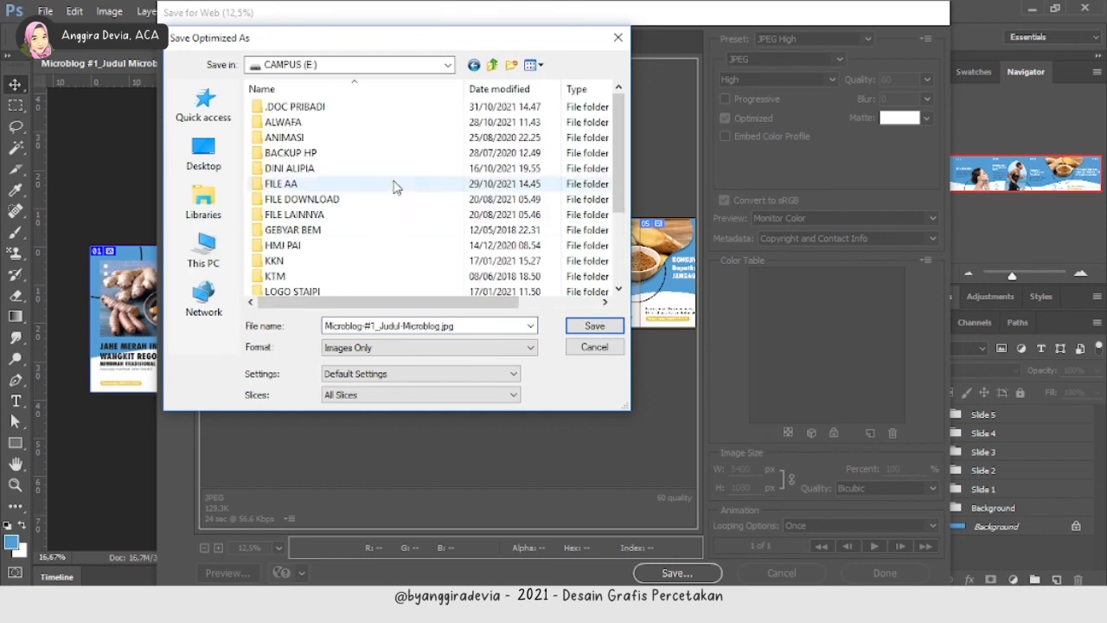
{"action": "double_click", "coordinate": [340, 125]}
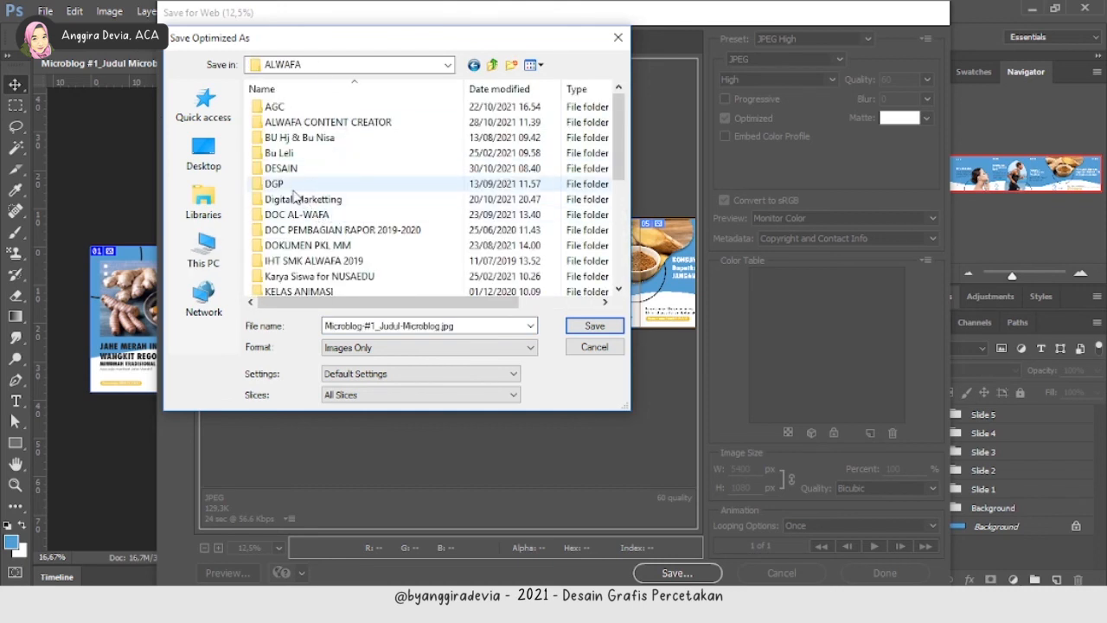
{"action": "double_click", "coordinate": [292, 184]}
{"action": "left_click", "coordinate": [478, 245]}
{"action": "scroll", "coordinate": [478, 245], "scroll_direction": "down", "scroll_amount": 5}
{"action": "double_click", "coordinate": [459, 130]}
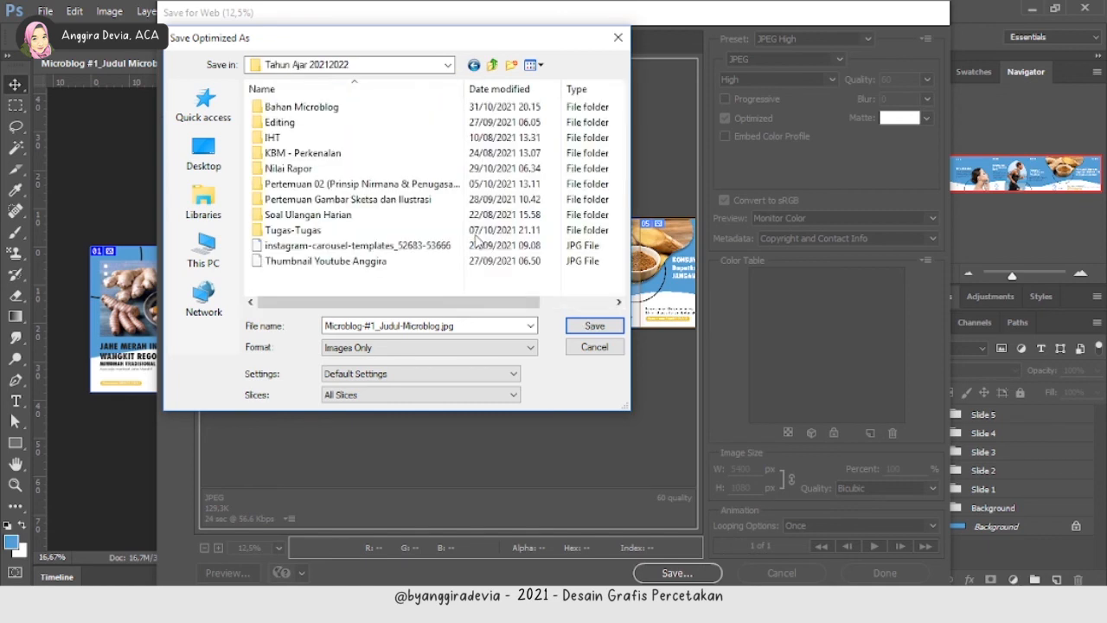
{"action": "double_click", "coordinate": [303, 109]}
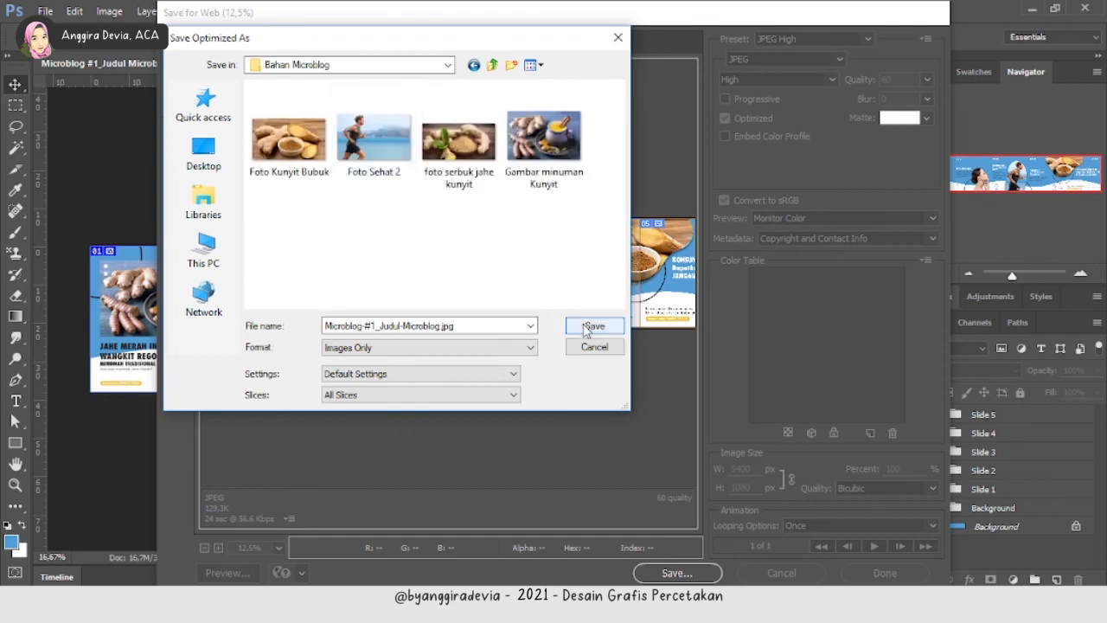
- Save all slices as Images Only under the file name Microblog-#1_Judul-Microblog.jpg
{"action": "left_click", "coordinate": [435, 348]}
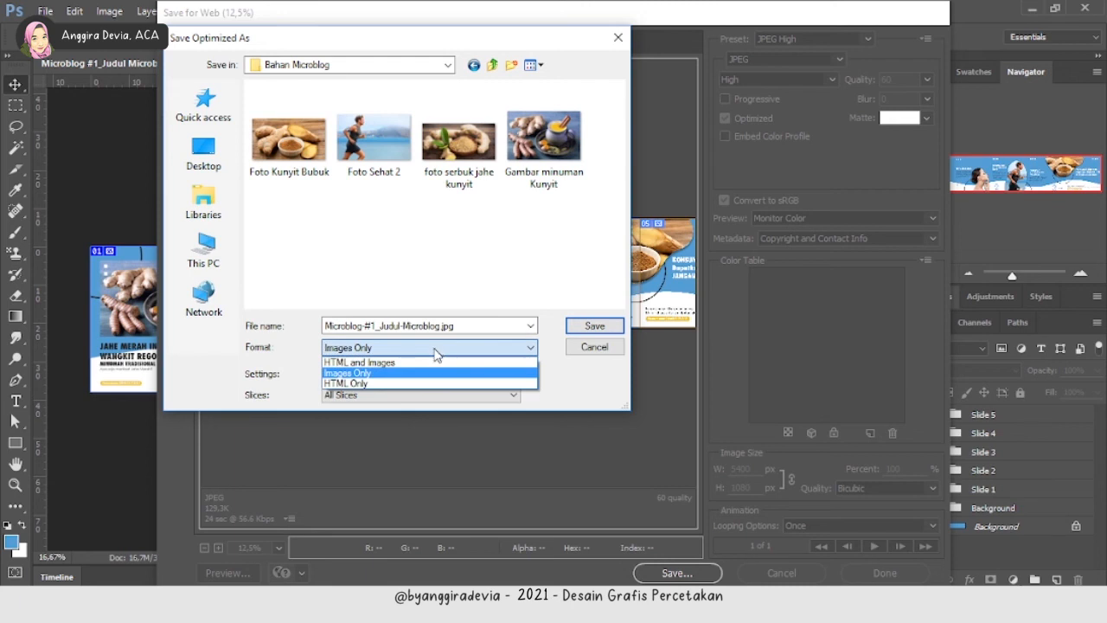
{"action": "left_click", "coordinate": [395, 373]}
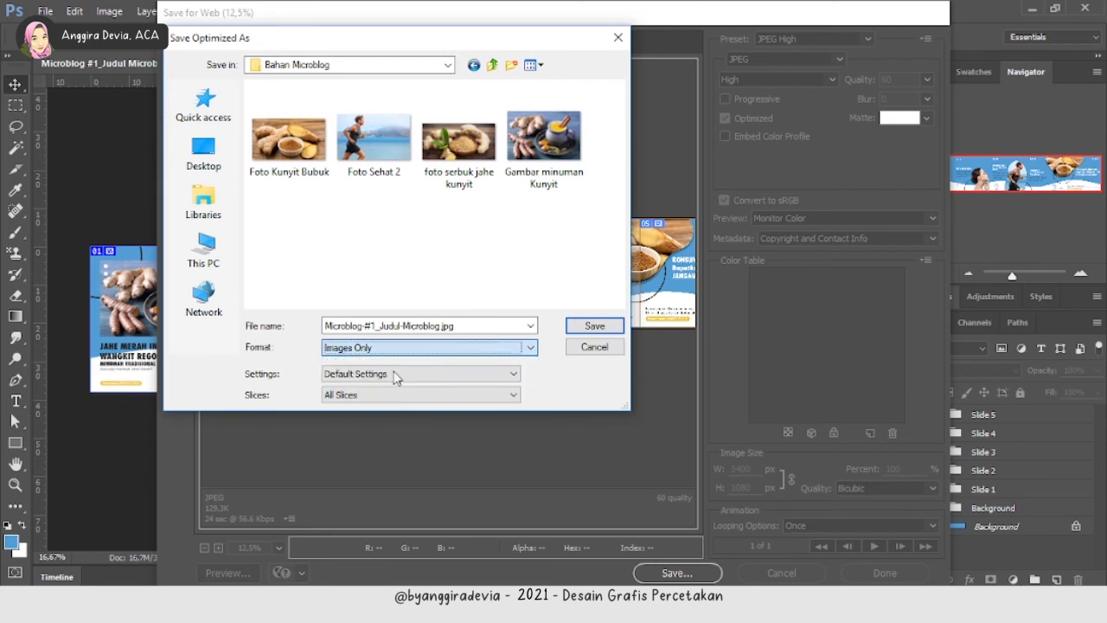
{"action": "left_click", "coordinate": [594, 329]}
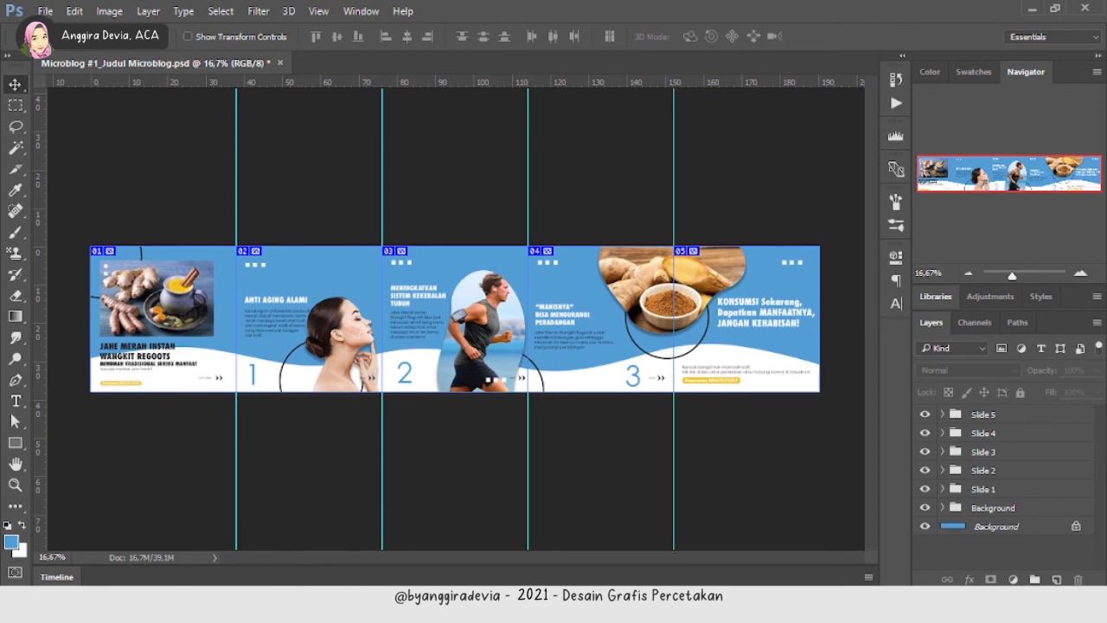
- Switch to File Explorer and open the images folder inside Bahan Microblog
{"action": "left_click", "coordinate": [178, 605]}
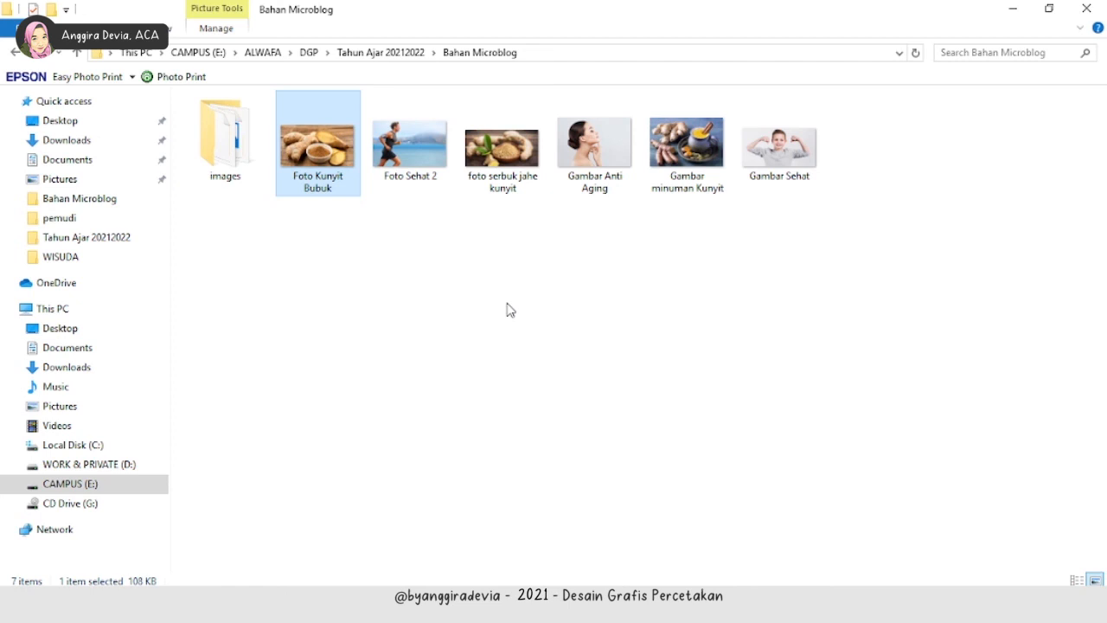
{"action": "left_click", "coordinate": [476, 238]}
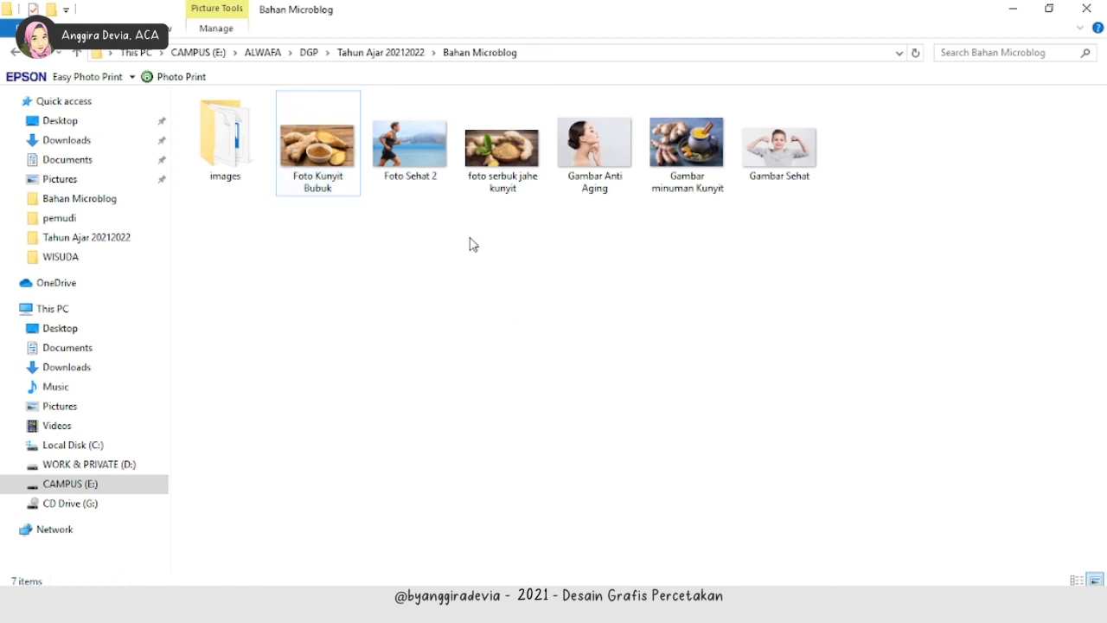
{"action": "left_click_drag", "start_coordinate": [307, 240], "coordinate": [868, 144]}
{"action": "left_click", "coordinate": [672, 274]}
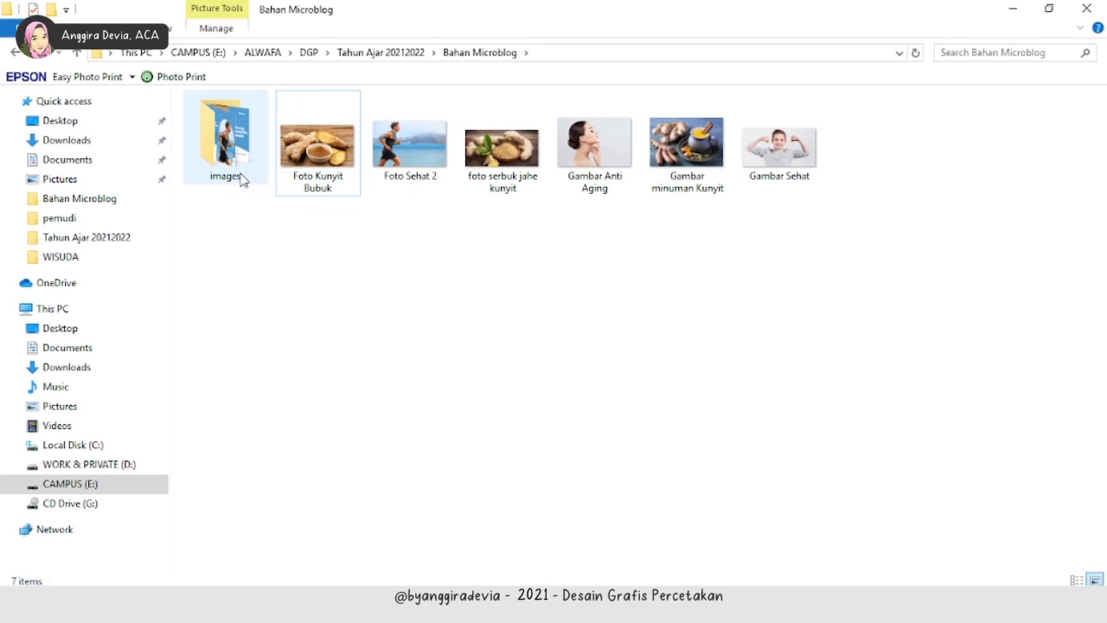
{"action": "double_click", "coordinate": [229, 143]}
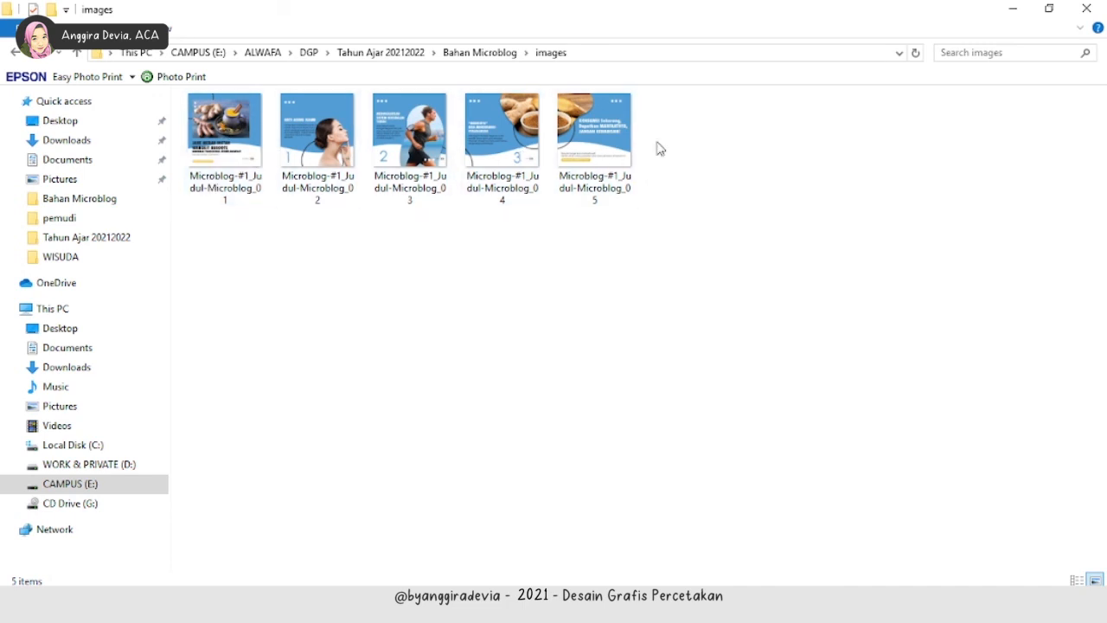
- Check the exported slide images one by one and as a group, and return to Photoshop
{"action": "left_click", "coordinate": [211, 144]}
{"action": "key", "text": "Right"}
{"action": "key", "text": "Right"}
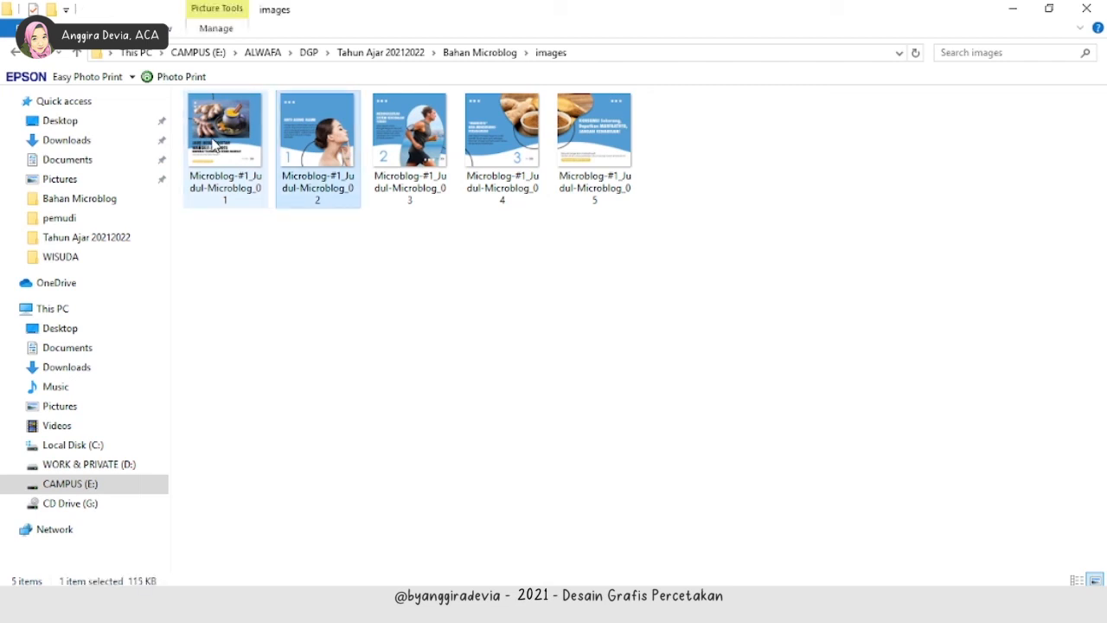
{"action": "key", "text": "Right"}
{"action": "key", "text": "Right"}
{"action": "left_click_drag", "start_coordinate": [228, 229], "coordinate": [646, 184]}
{"action": "left_click", "coordinate": [714, 208]}
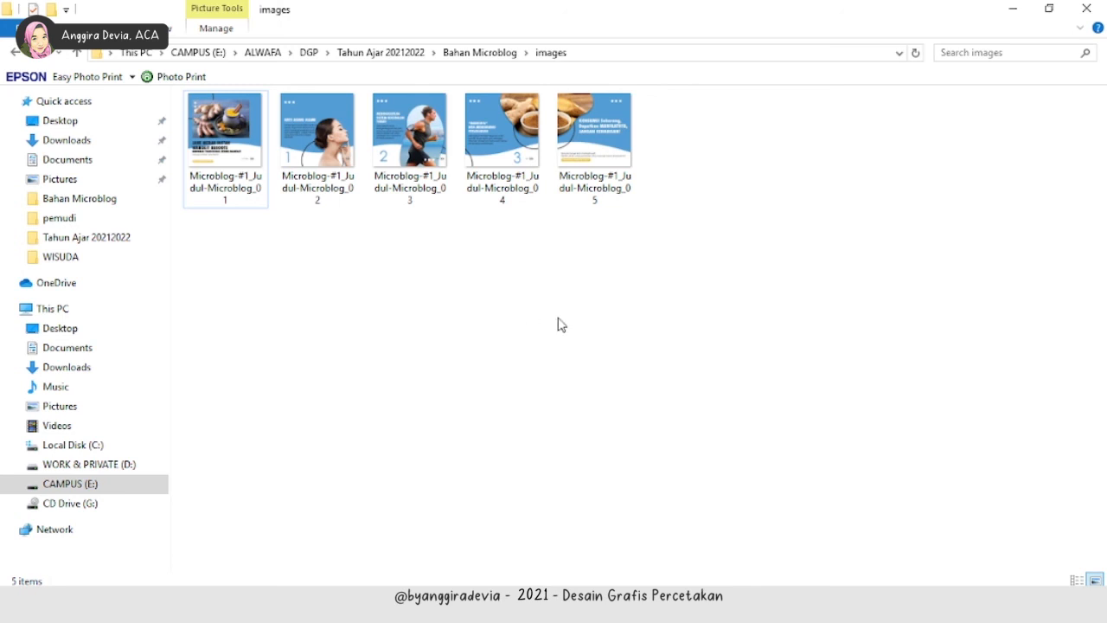
{"action": "left_click_drag", "start_coordinate": [682, 275], "coordinate": [185, 92]}
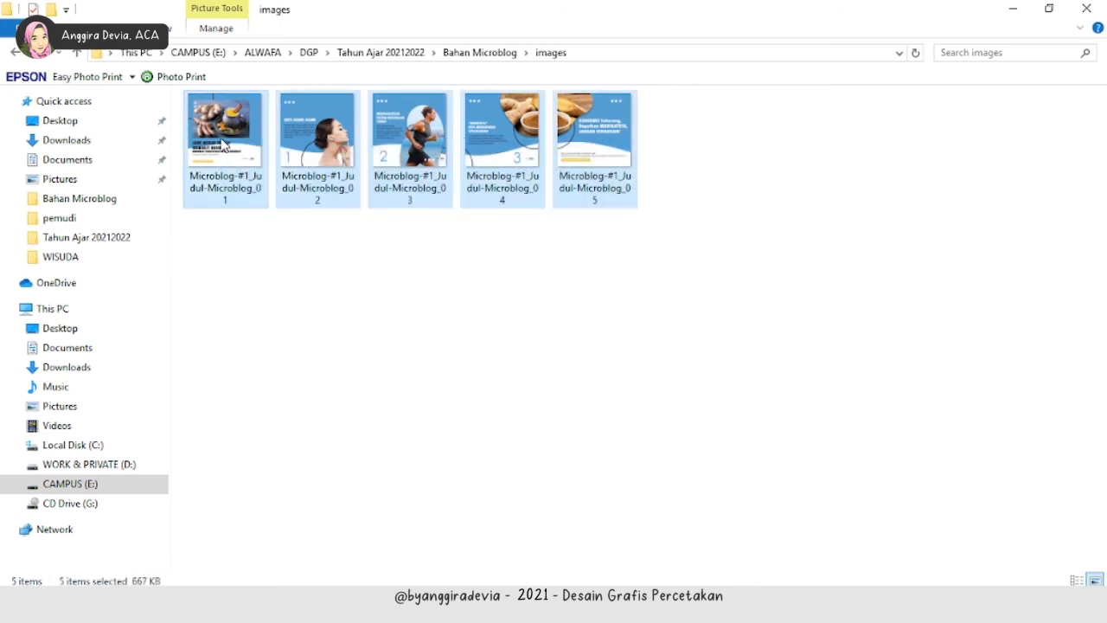
{"action": "left_click", "coordinate": [374, 304]}
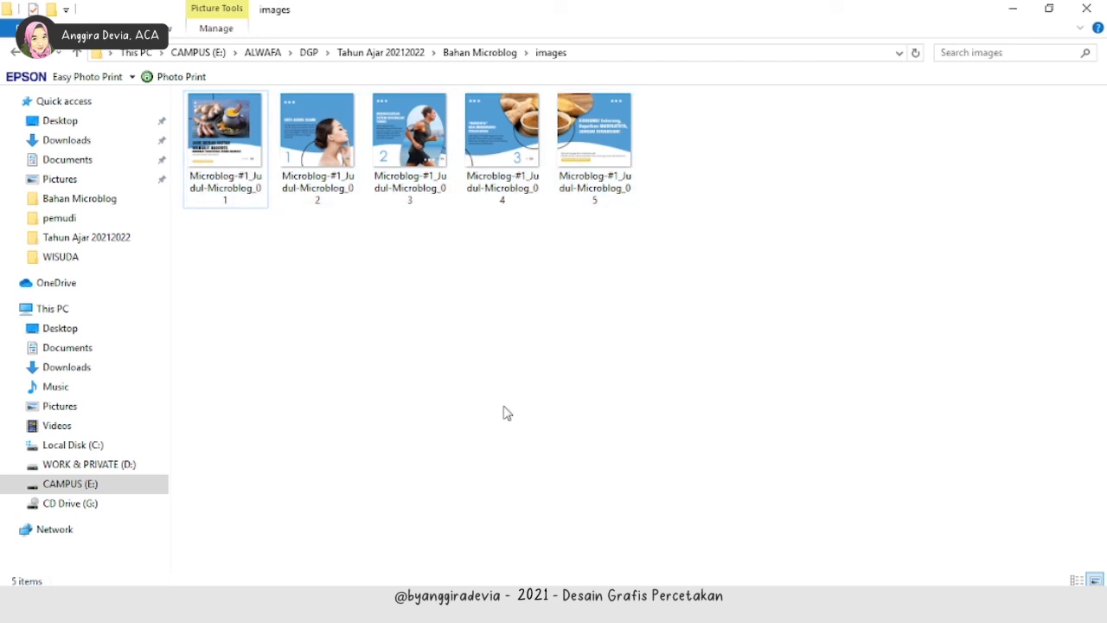
{"action": "left_click", "coordinate": [485, 606]}
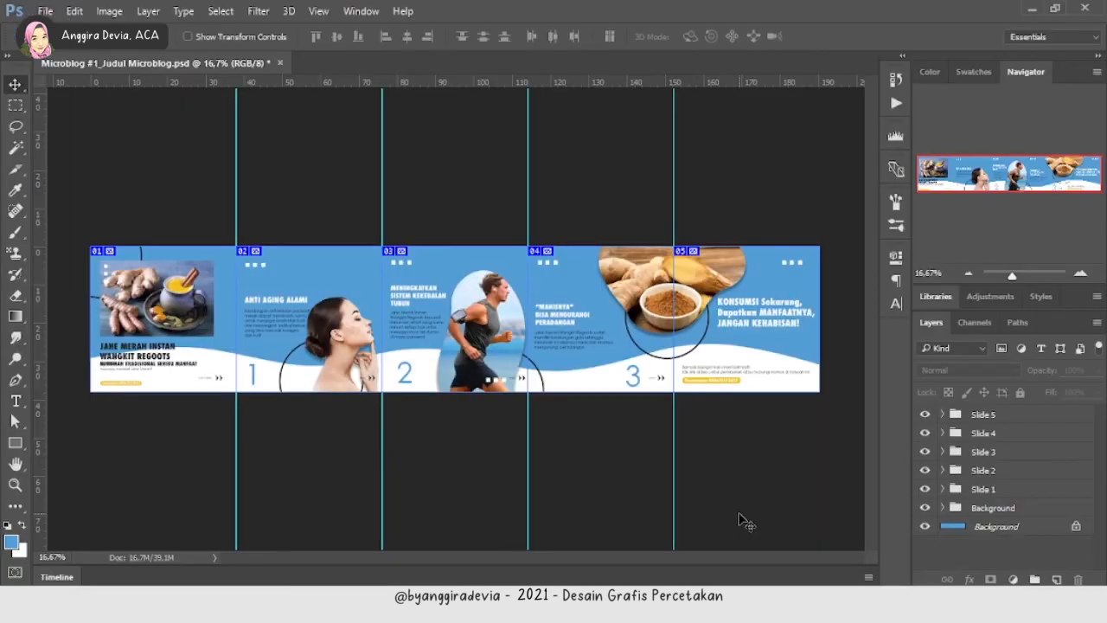